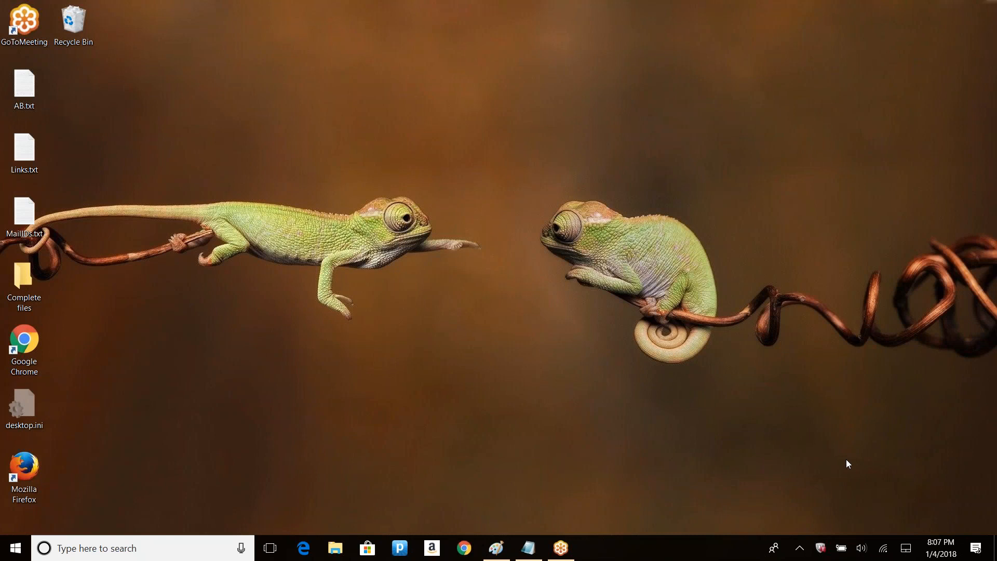
Open Paint and draw a tall black rectangle about 231 × 304 px in the left part of the canvas
left_click(104, 548)
type("ms")
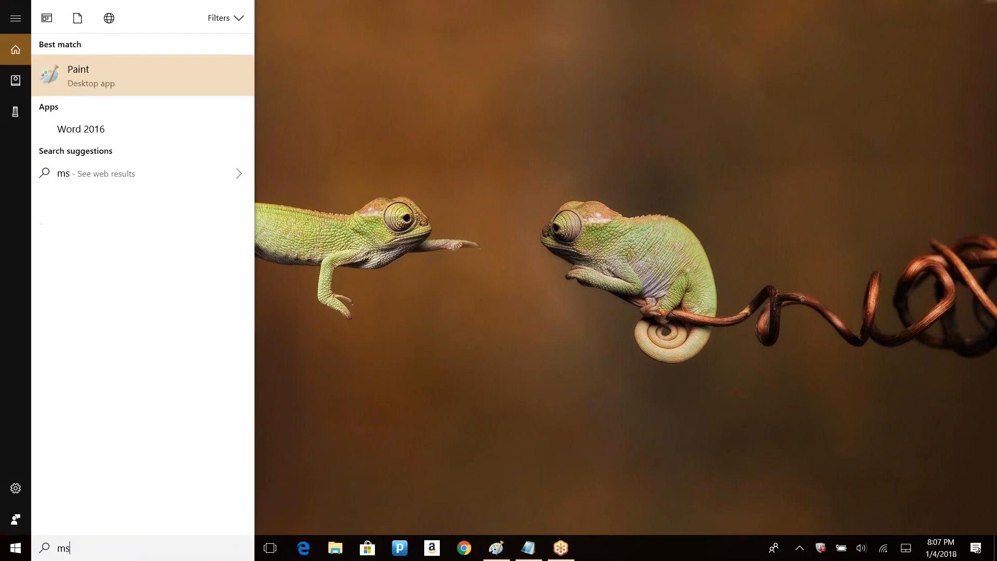
type("paint")
key("Return")
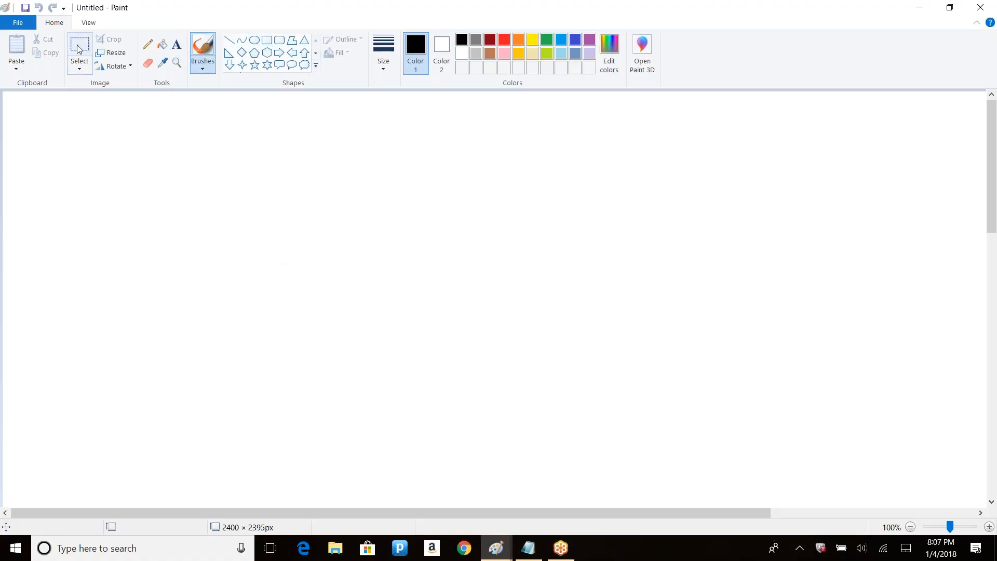
left_click(266, 40)
mouse_move(133, 195)
left_mouse_down()
mouse_move(222, 364)
mouse_move(254, 353)
left_mouse_up()
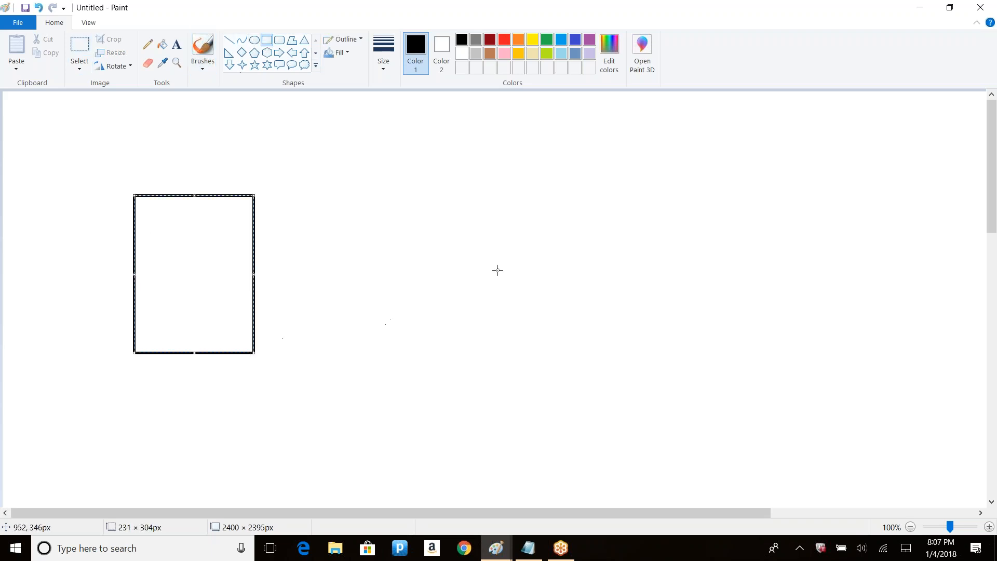
With the Pencil, handwrite SSAS in the middle of the canvas and sketch a second box to its right
left_click(148, 44)
mouse_move(411, 248)
left_mouse_down()
mouse_move(396, 247)
mouse_move(407, 281)
mouse_move(390, 268)
left_mouse_up()
mouse_move(456, 246)
left_mouse_down()
mouse_move(429, 255)
mouse_move(424, 282)
mouse_move(490, 267)
left_mouse_up()
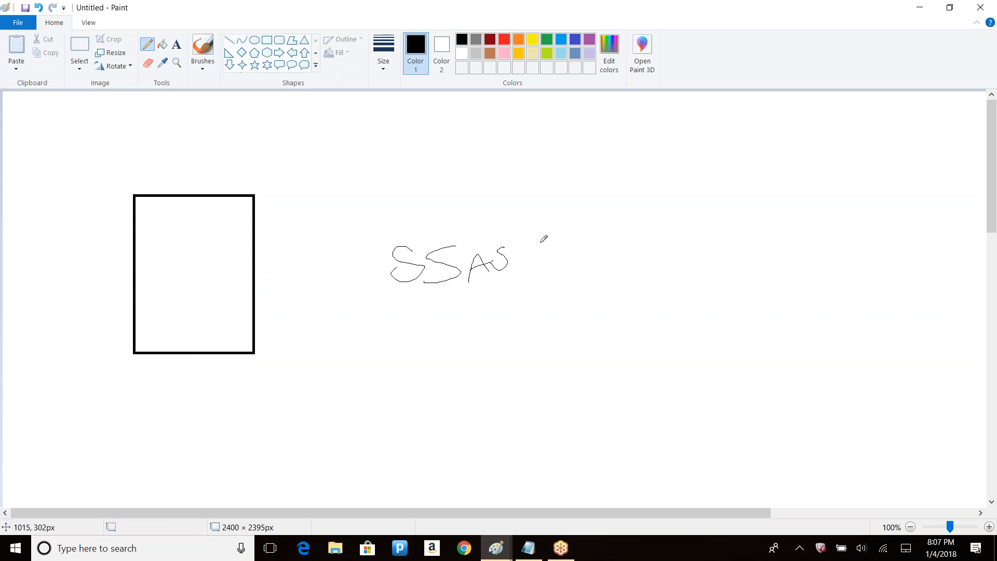
mouse_move(579, 200)
left_mouse_down()
mouse_move(676, 293)
mouse_move(701, 165)
mouse_move(570, 203)
left_mouse_up()
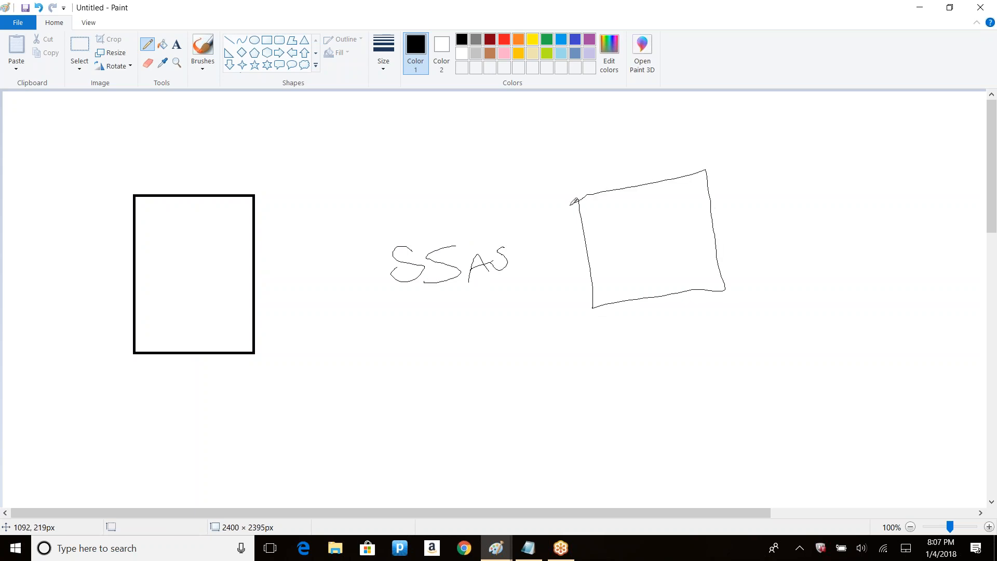
Handwrite DB under both boxes and draw arrows from SSAS to the left and right boxes
mouse_move(653, 311)
left_mouse_down()
mouse_move(698, 300)
mouse_move(672, 328)
left_mouse_up()
mouse_move(189, 373)
left_mouse_down()
mouse_move(184, 387)
mouse_move(206, 382)
mouse_move(216, 403)
mouse_move(222, 384)
mouse_move(223, 395)
left_mouse_up()
mouse_move(365, 268)
left_mouse_down()
mouse_move(291, 266)
mouse_move(312, 284)
left_mouse_up()
left_click_drag(525, 254, 568, 240)
left_click_drag(555, 230, 576, 248)
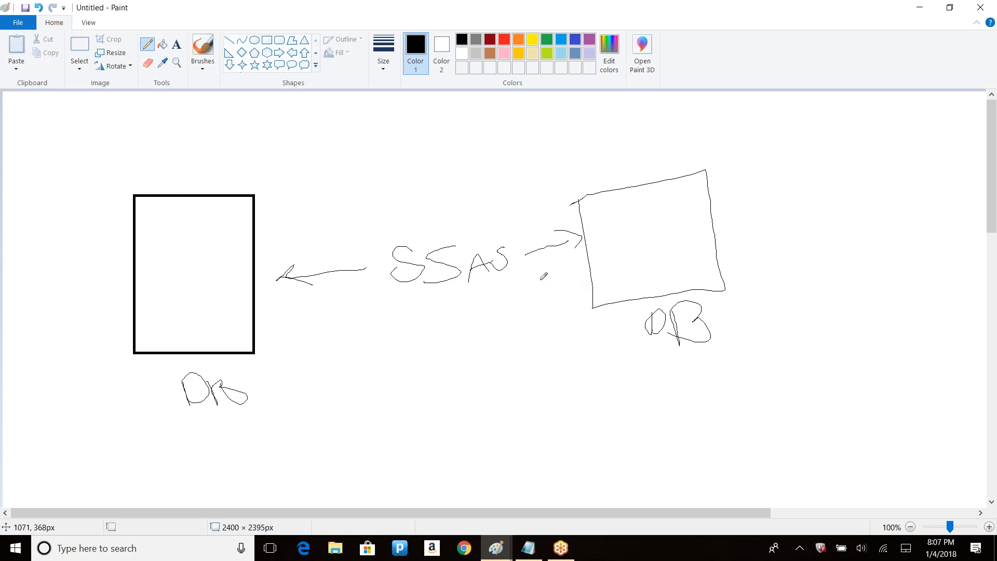
Draw an arrow labelled R into the left box and handwrite OLAP inside the right box
mouse_move(237, 117)
left_mouse_down()
mouse_move(199, 185)
mouse_move(207, 204)
mouse_move(226, 186)
mouse_move(260, 91)
mouse_move(265, 141)
left_mouse_up()
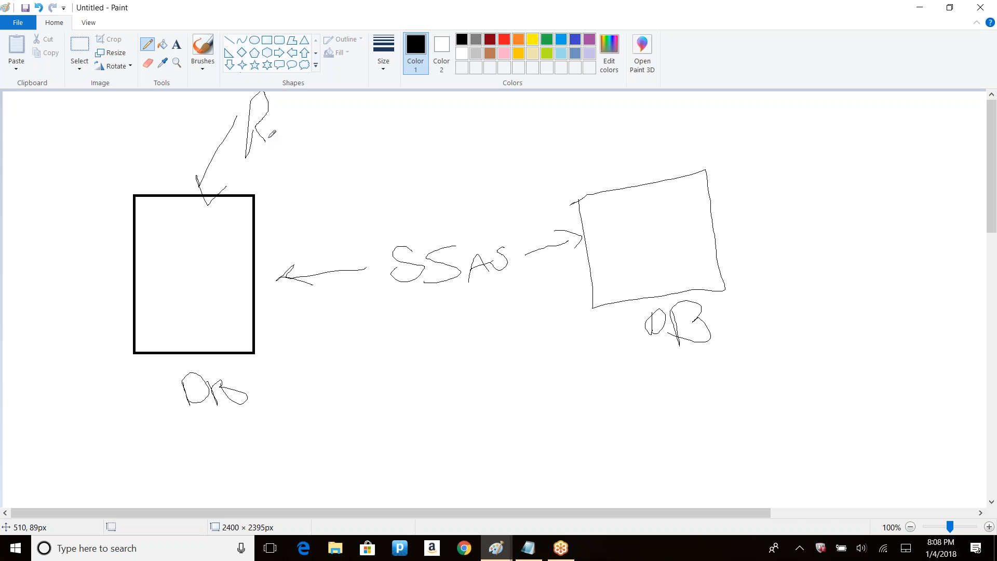
left_click(299, 131)
left_click(307, 124)
left_click(666, 283)
mouse_move(647, 204)
left_mouse_down()
mouse_move(675, 212)
mouse_move(692, 184)
mouse_move(694, 208)
mouse_move(697, 194)
left_mouse_up()
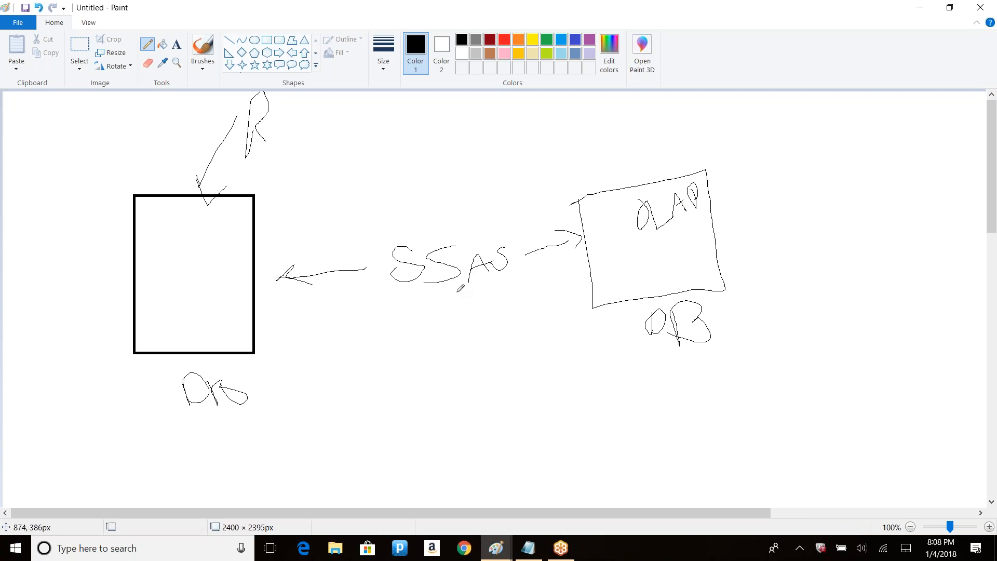
Circle the SSAS label, then draw an arrow into it from above and a curved arrow from it to the left box
mouse_move(491, 229)
left_mouse_down()
mouse_move(478, 216)
mouse_move(368, 239)
mouse_move(478, 300)
mouse_move(511, 237)
mouse_move(435, 213)
left_mouse_up()
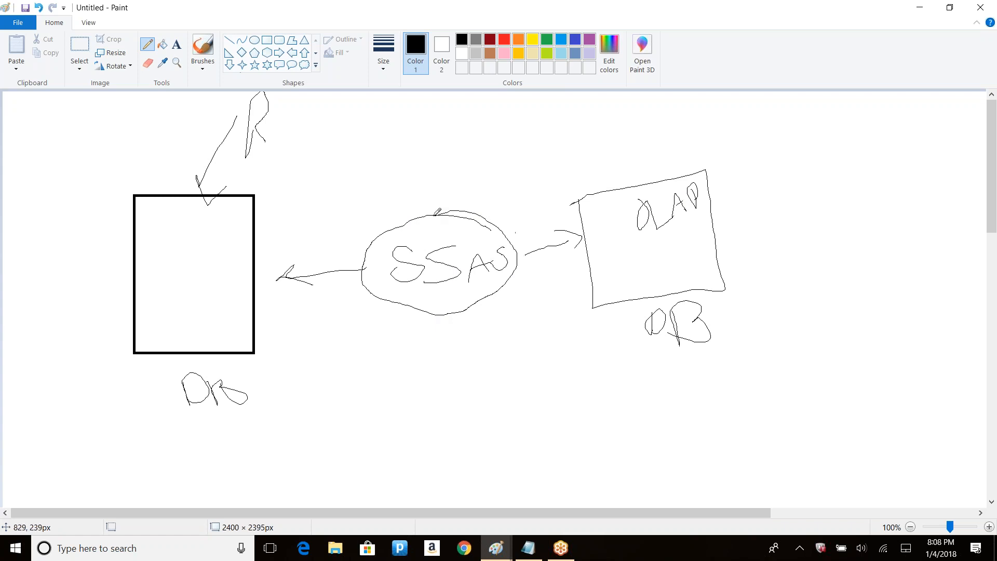
mouse_move(434, 161)
left_mouse_down()
mouse_move(439, 213)
mouse_move(446, 203)
left_mouse_up()
mouse_move(423, 313)
left_mouse_down()
mouse_move(280, 330)
mouse_move(239, 314)
mouse_move(267, 297)
left_mouse_up()
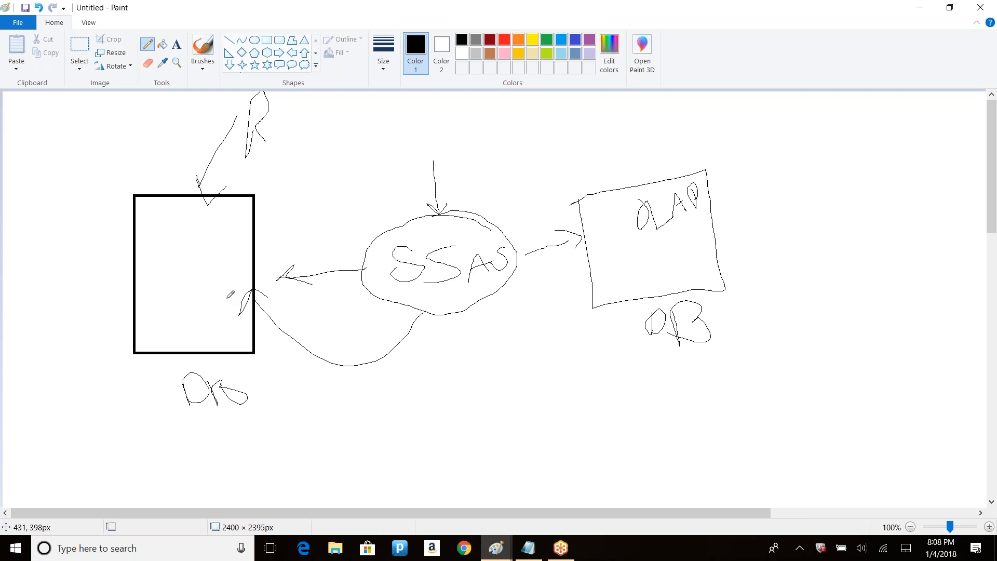
Retrace the arrow from SSAS to the right box and handwrite M inside that box
mouse_move(567, 240)
left_mouse_down()
mouse_move(601, 232)
mouse_move(575, 254)
left_mouse_up()
left_click_drag(644, 262, 665, 278)
Draw an arrow labelled T-SQL pointing down to the left box and one labelled MDX pointing down to the right box
left_click_drag(137, 127, 168, 176)
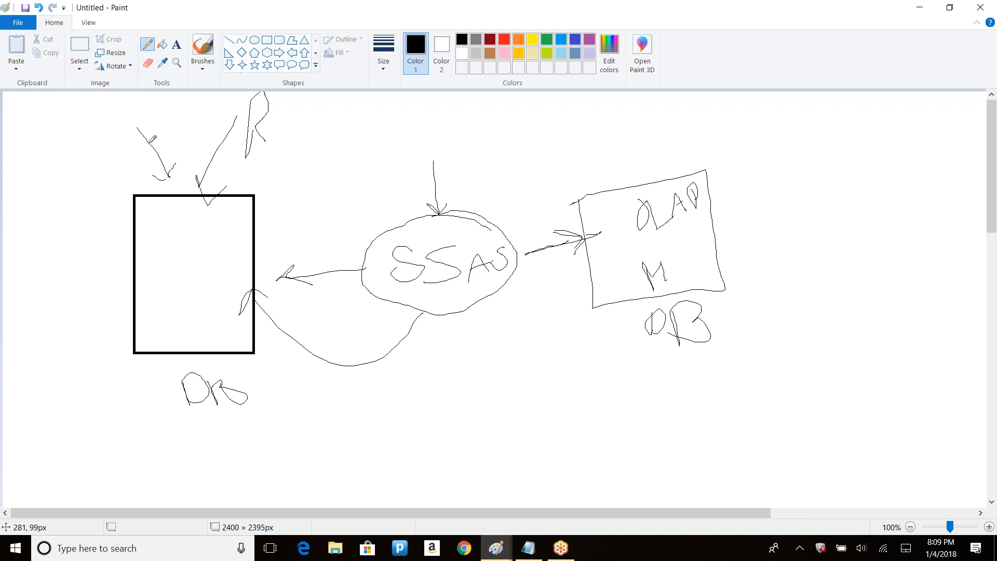
mouse_move(113, 116)
left_mouse_down()
mouse_move(133, 109)
mouse_move(132, 128)
mouse_move(154, 114)
mouse_move(173, 123)
left_mouse_up()
left_click_drag(655, 183, 647, 134)
left_click_drag(649, 178, 656, 181)
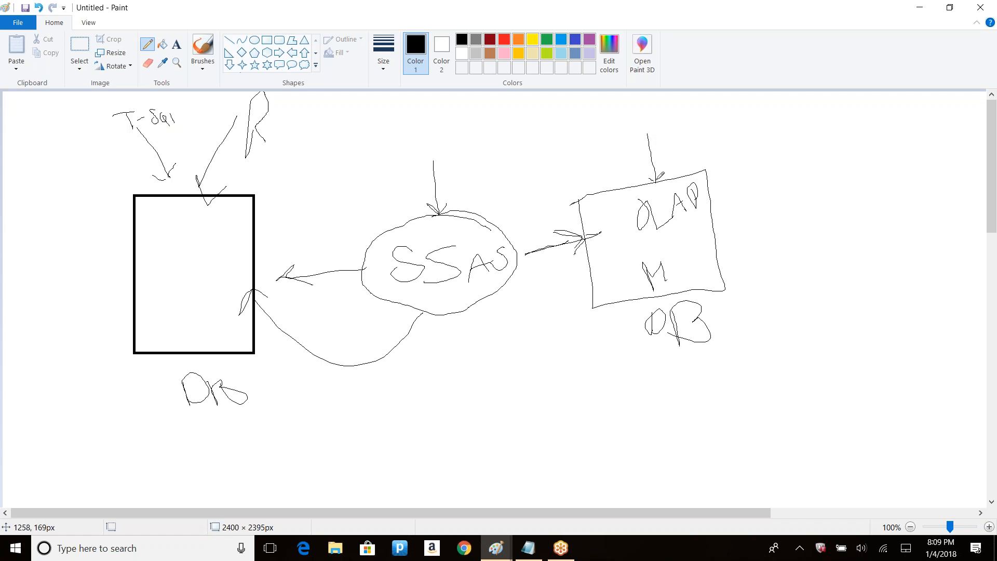
mouse_move(642, 112)
left_mouse_down()
mouse_move(664, 107)
mouse_move(663, 126)
mouse_move(671, 119)
left_mouse_up()
mouse_move(670, 111)
left_mouse_down()
mouse_move(677, 127)
mouse_move(710, 116)
mouse_move(696, 116)
left_mouse_up()
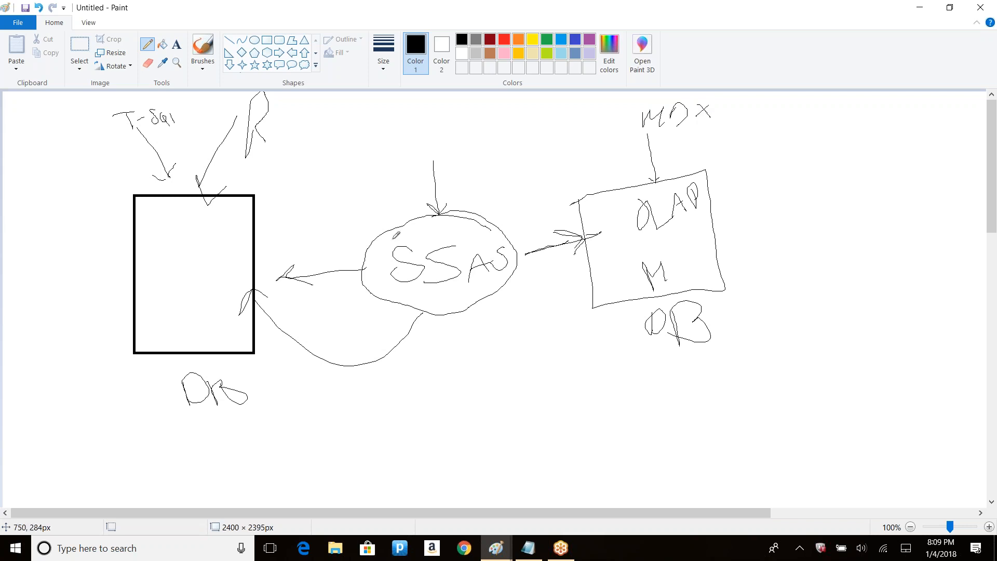
Draw curved arrows from the SSAS circle to the tops of the left and right boxes, keeping the drawing open
mouse_move(385, 227)
left_mouse_down()
mouse_move(268, 169)
mouse_move(208, 166)
mouse_move(226, 208)
left_mouse_up()
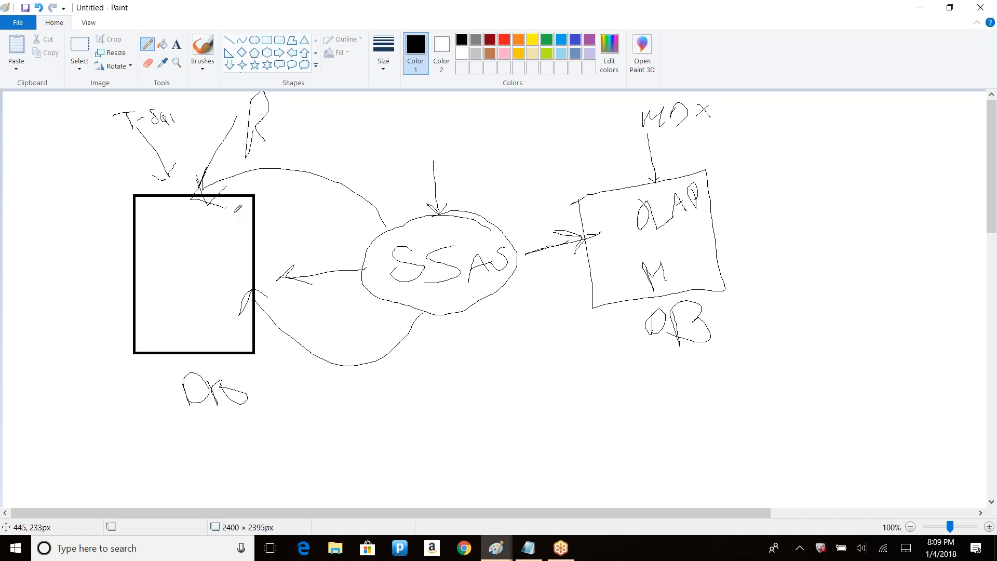
mouse_move(473, 198)
left_mouse_down()
mouse_move(596, 188)
mouse_move(594, 175)
left_mouse_up()
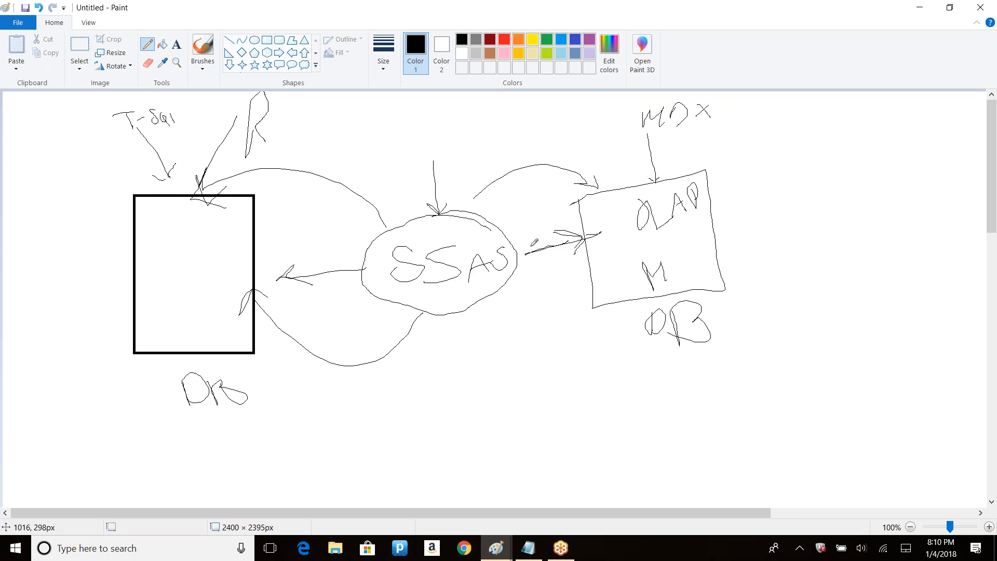
left_click(973, 11)
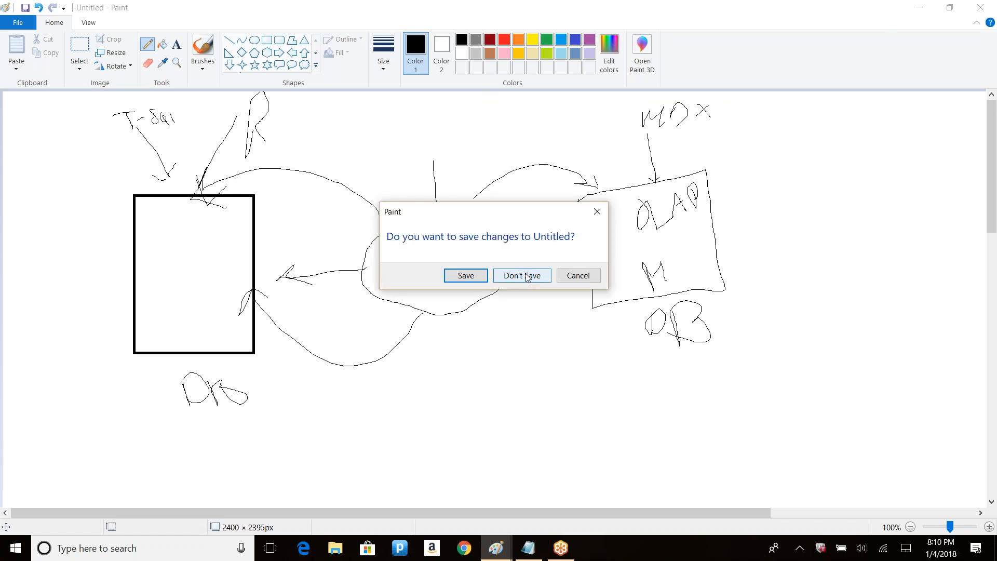
left_click(578, 276)
Open the Windows Services console by searching for services.msc
left_click(104, 547)
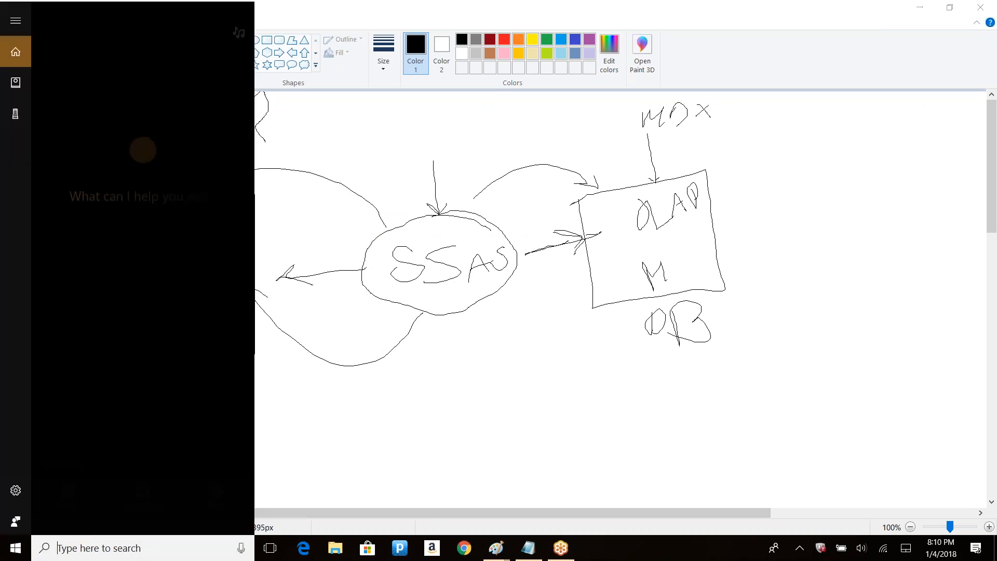
type("s")
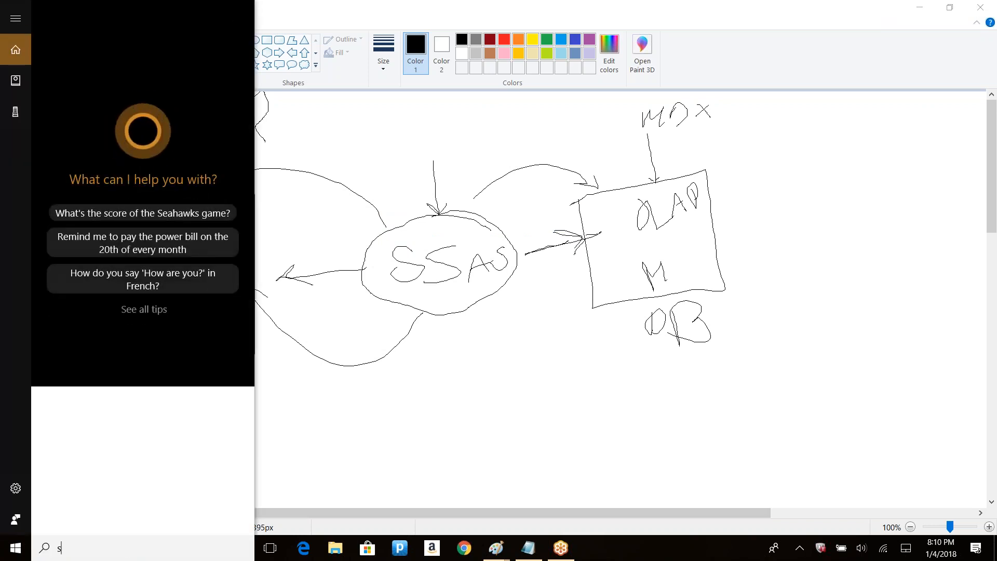
type("ervices.msc")
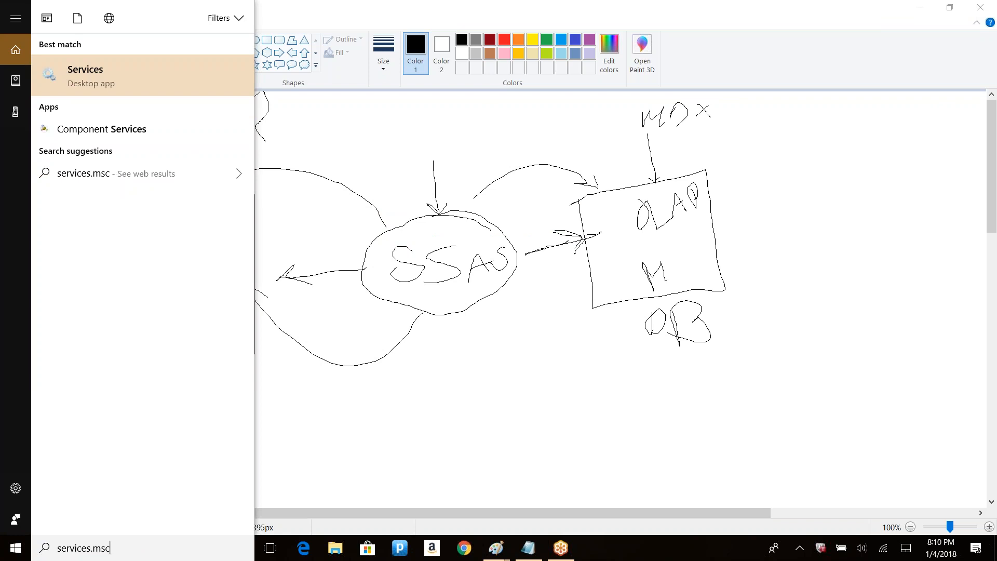
key("Return")
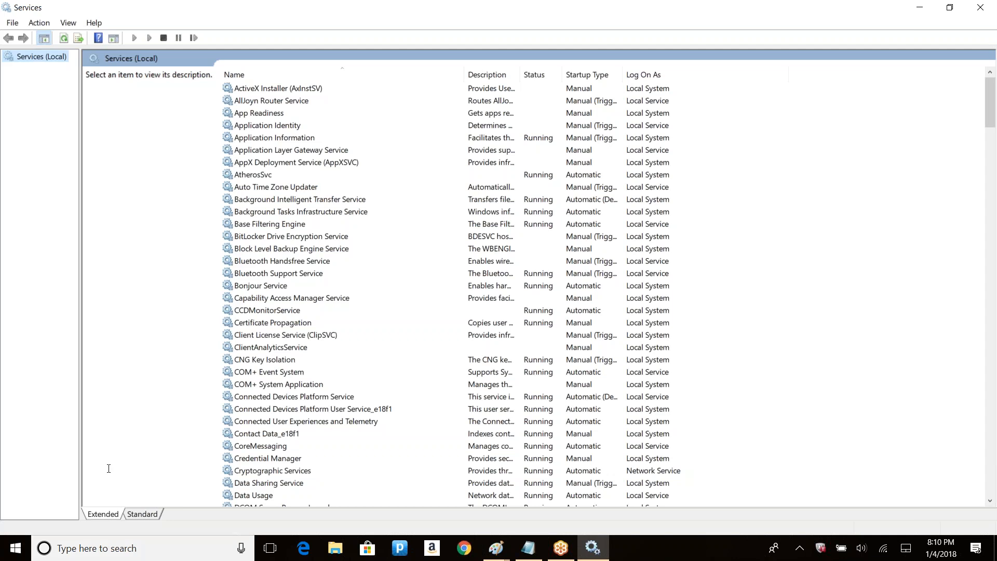
Find the SQL Server services in the service list and look at SQL Server (MSSQLSERVER)
left_click(272, 229)
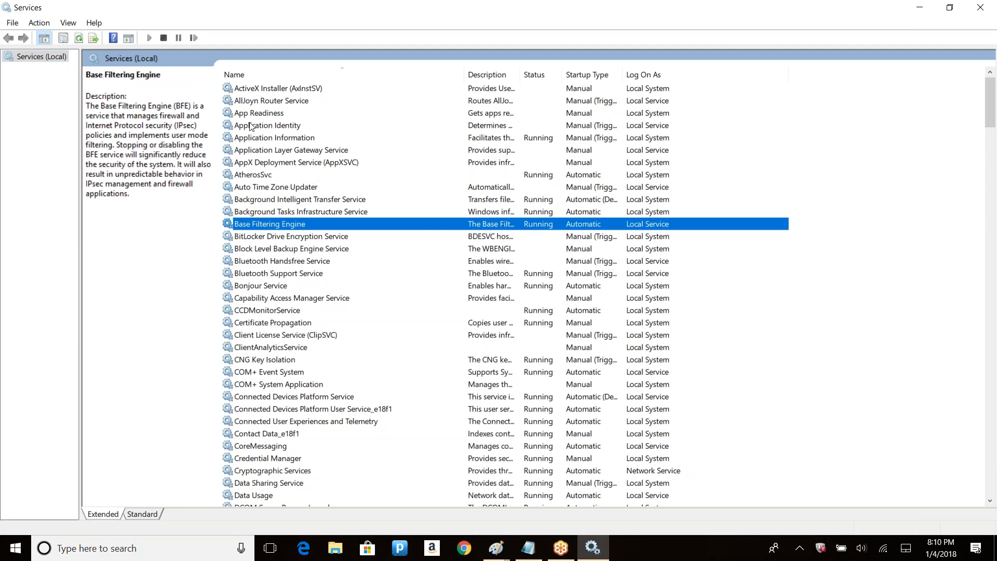
scroll(268, 102, "down", 20)
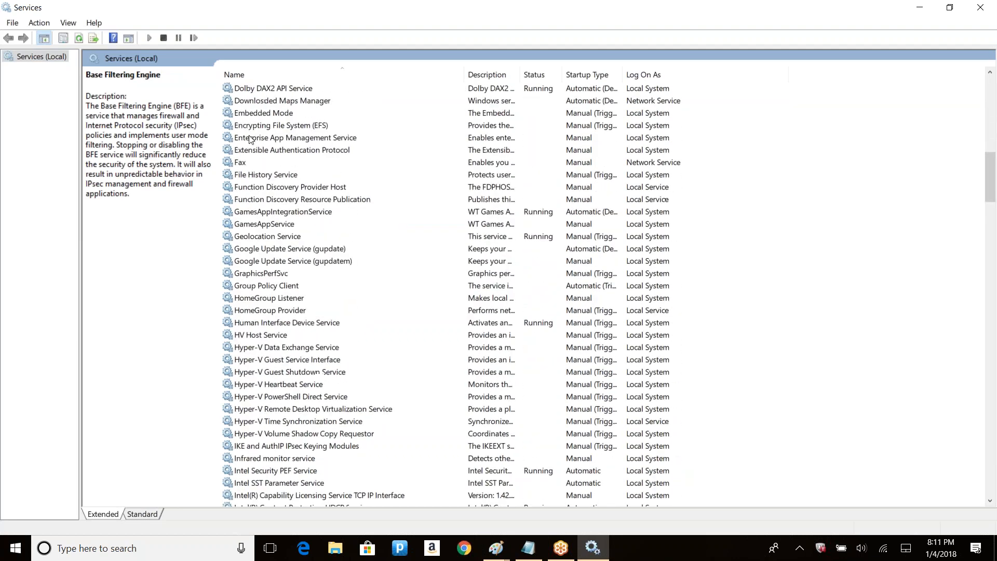
scroll(248, 141, "down", 4)
left_click(264, 140)
key("s")
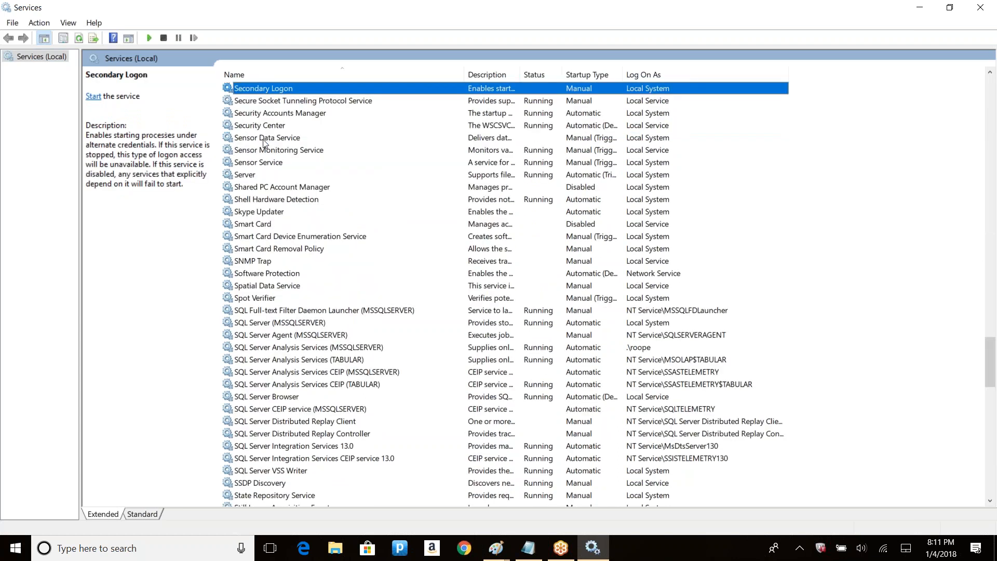
left_click(286, 325)
left_click(260, 471)
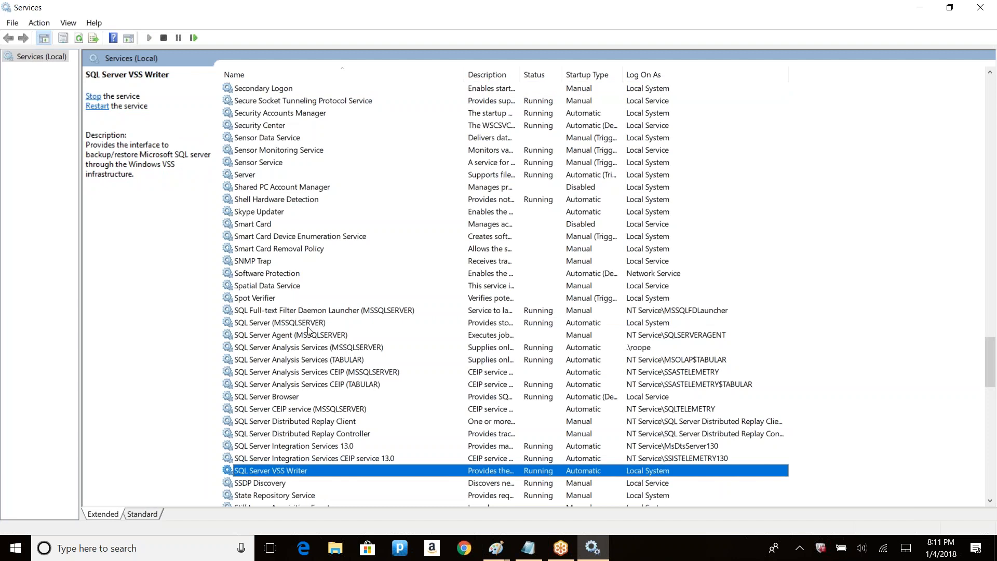
left_click(250, 323)
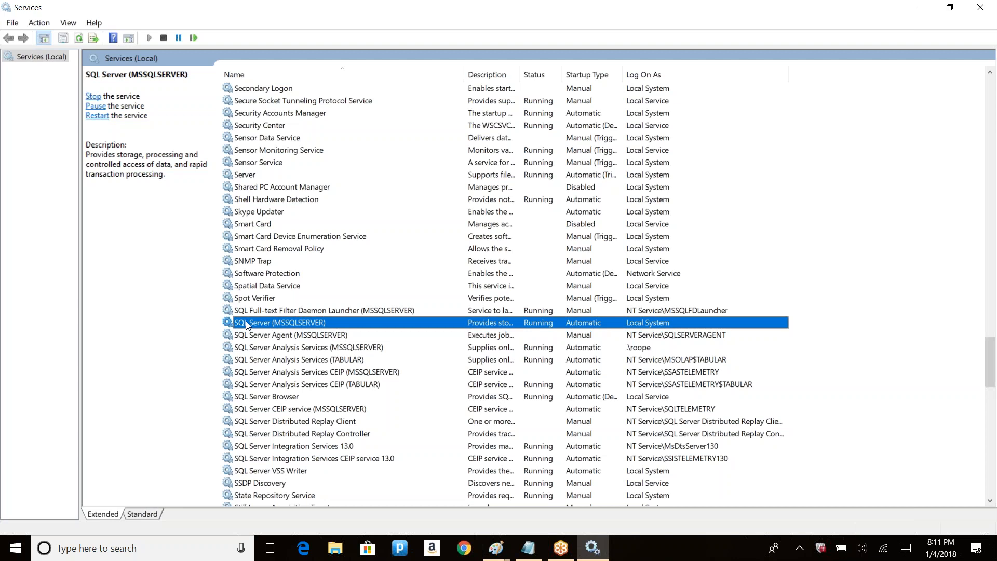
Switch to the Paint diagram, draw another arrow from T-SQL down to the left box, and return to Services
key("alt+Tab")
mouse_move(172, 119)
left_mouse_down()
mouse_move(179, 186)
mouse_move(189, 167)
left_mouse_up()
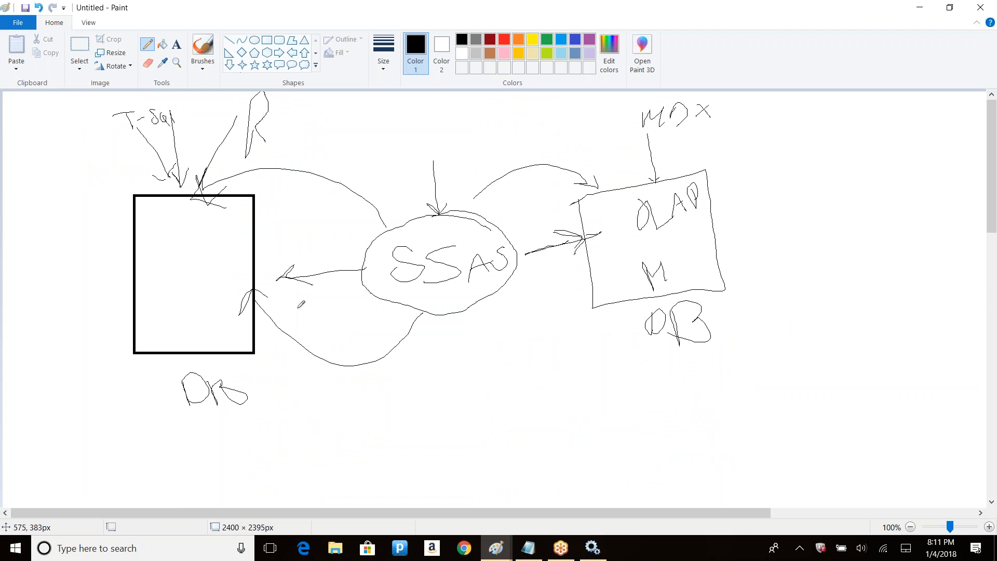
key("alt+Tab")
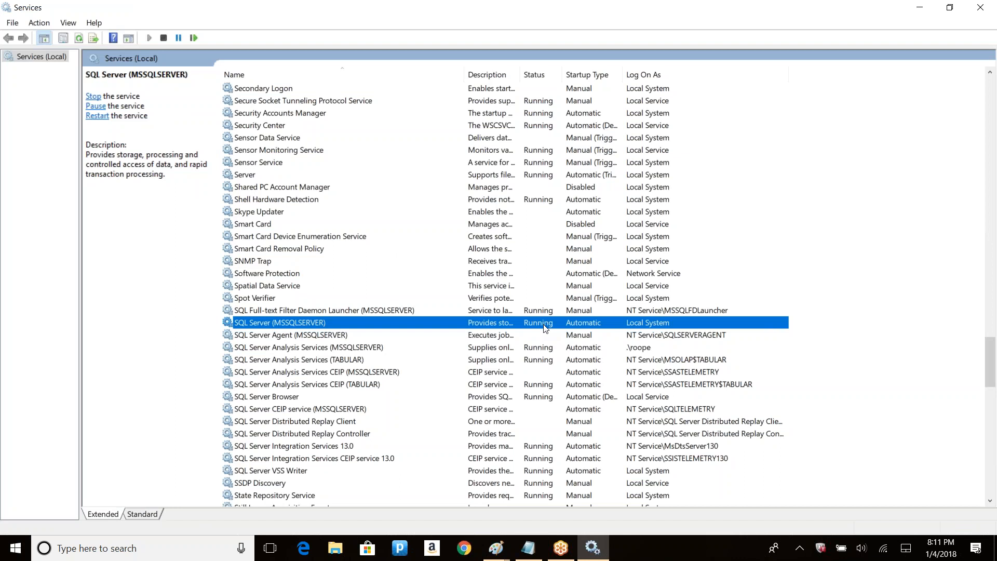
Examine the SQL Server Agent service and the MSSQLSERVER and TABULAR instances of SQL Server Analysis Services
left_click(285, 338)
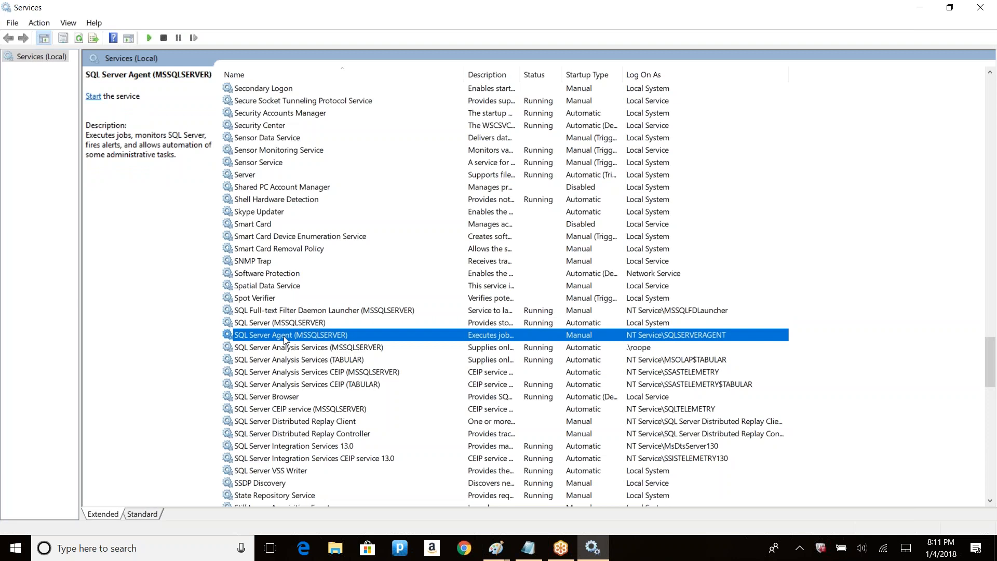
right_click(284, 336)
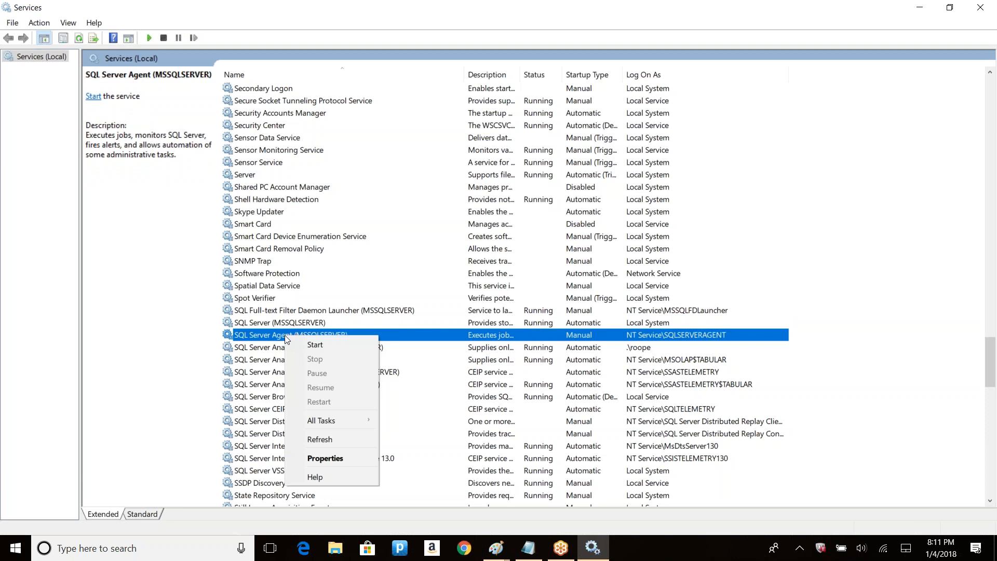
left_click(267, 349)
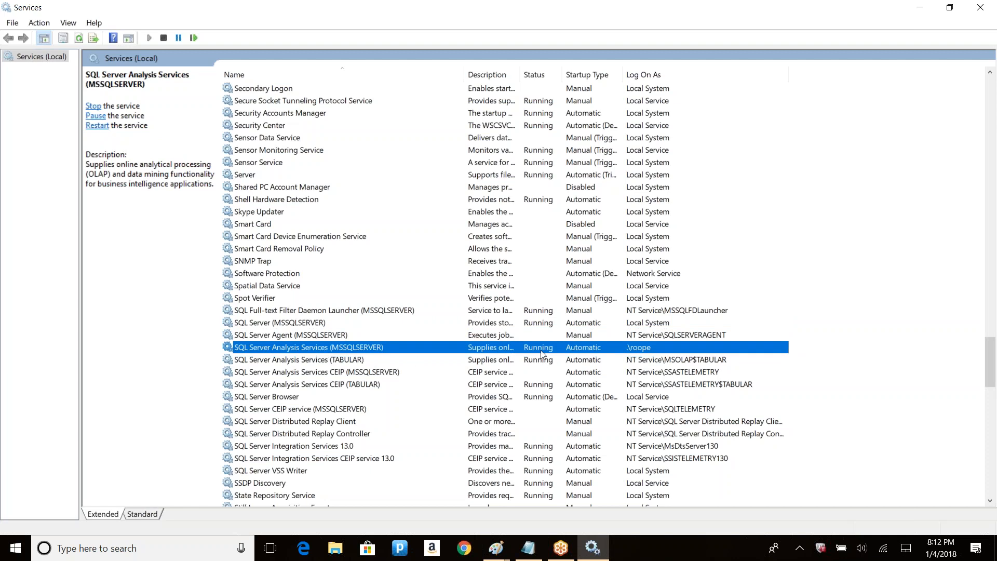
left_click(297, 364)
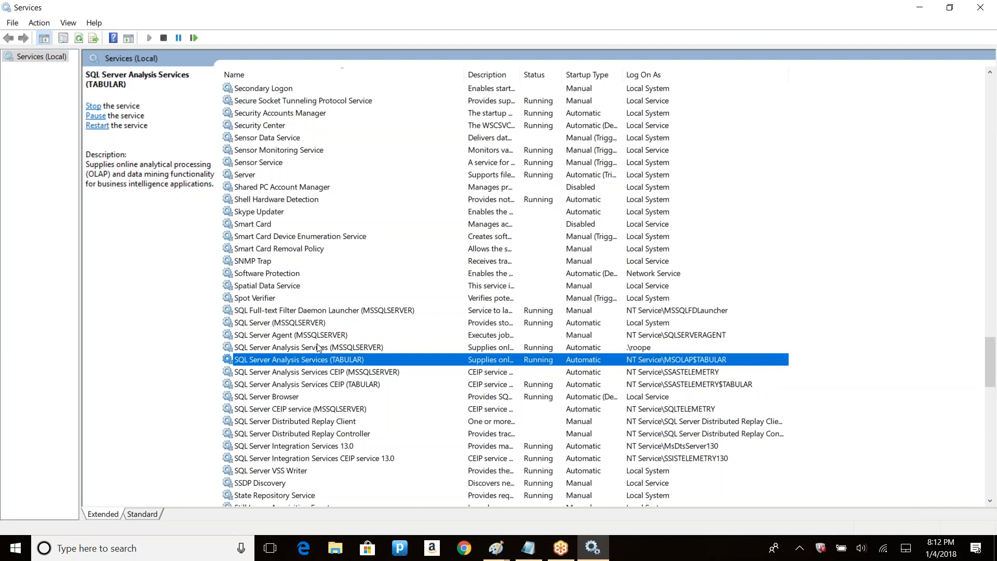
left_click(315, 350)
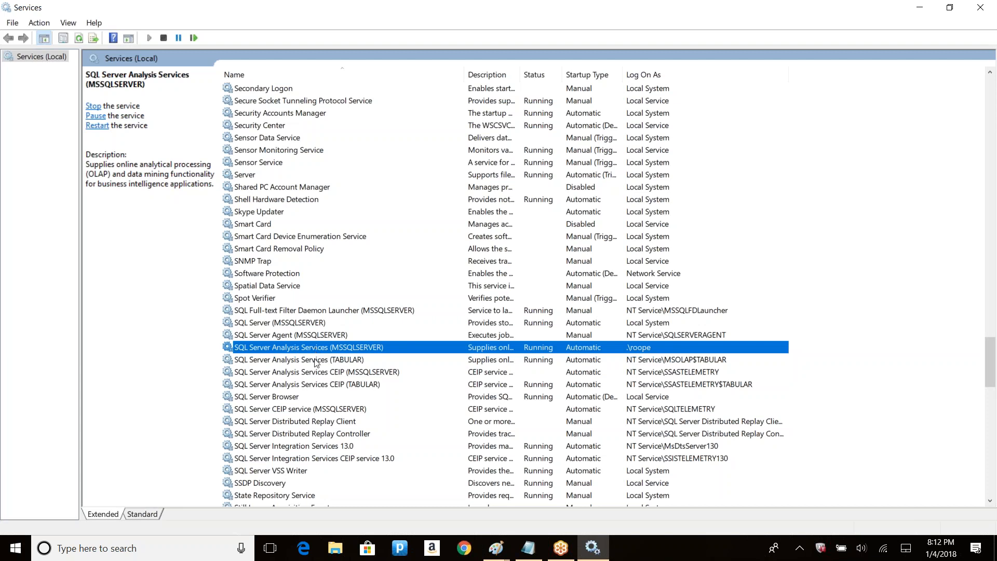
left_click(315, 362)
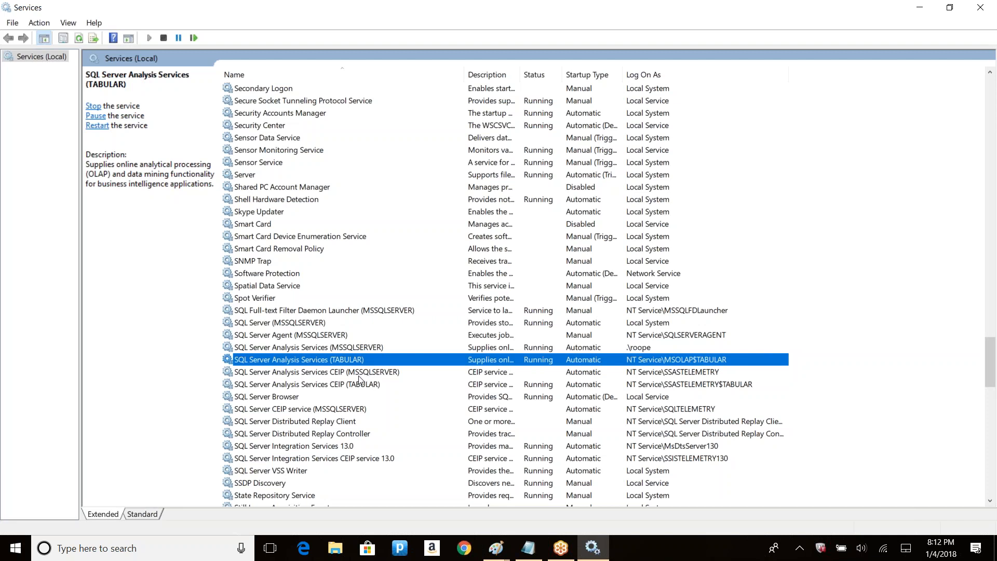
Stop the SQL Server Analysis Services CEIP (TABULAR) service
key("Down")
key("Down")
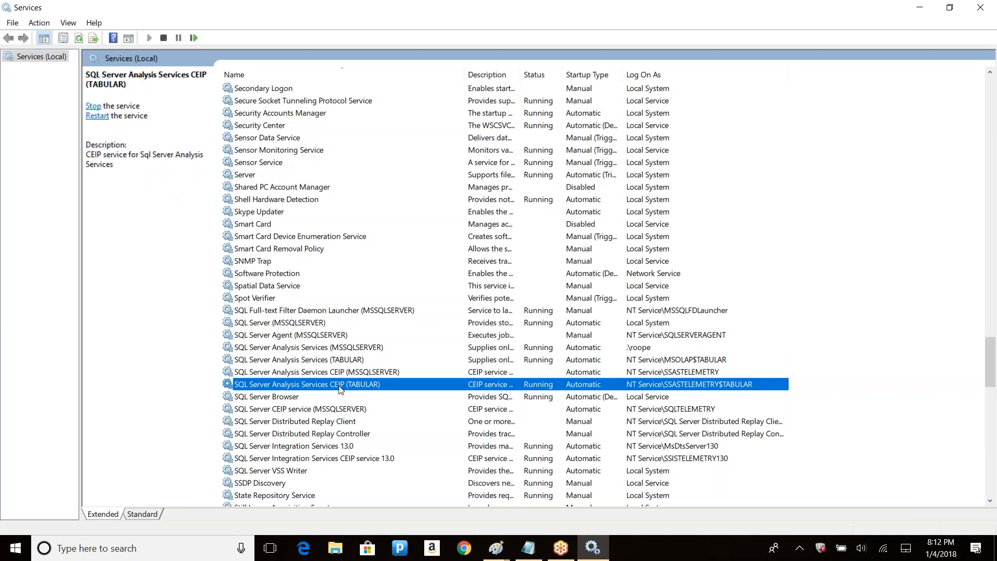
right_click(338, 390)
left_click(381, 260)
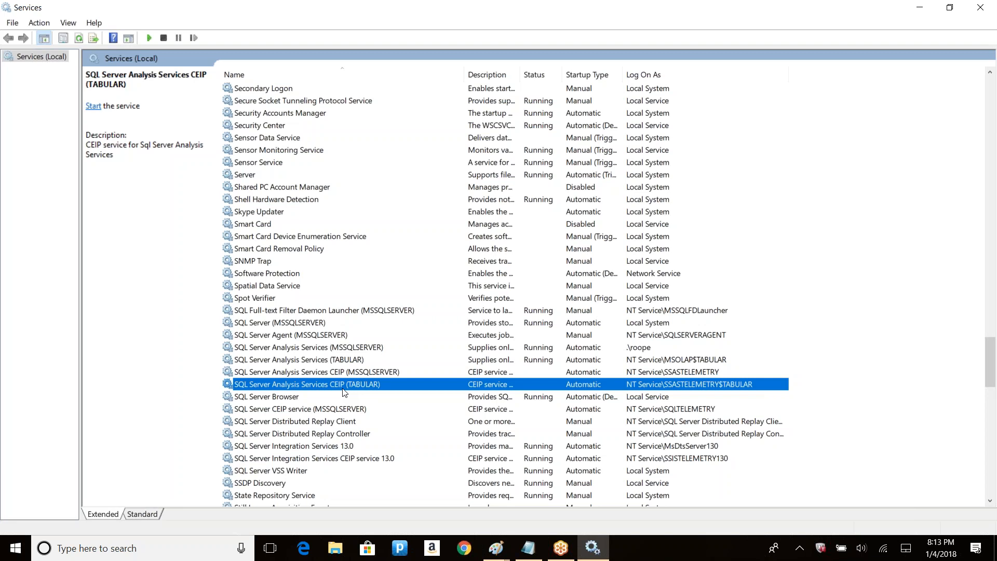
Look at the SQL Server Browser and SQL Server CEIP services, and stop the SQL Server Integration Services 13.0 service
left_click(294, 398)
left_click(305, 414)
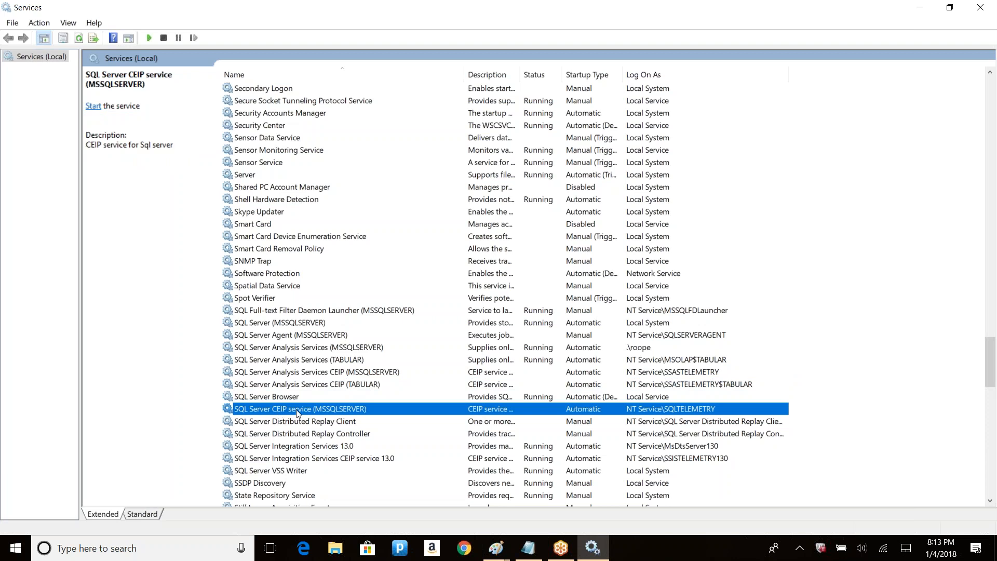
left_click(309, 451)
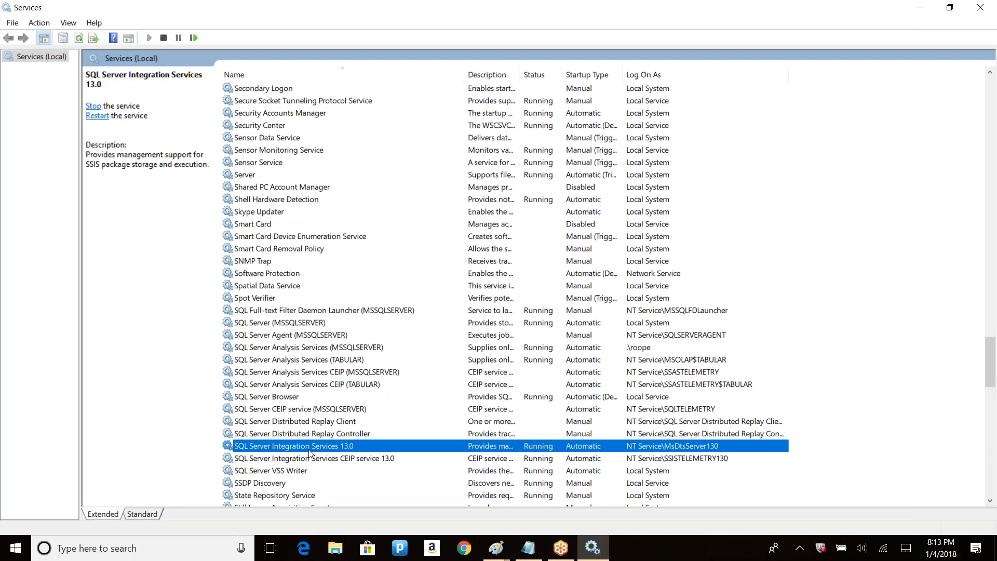
right_click(310, 451)
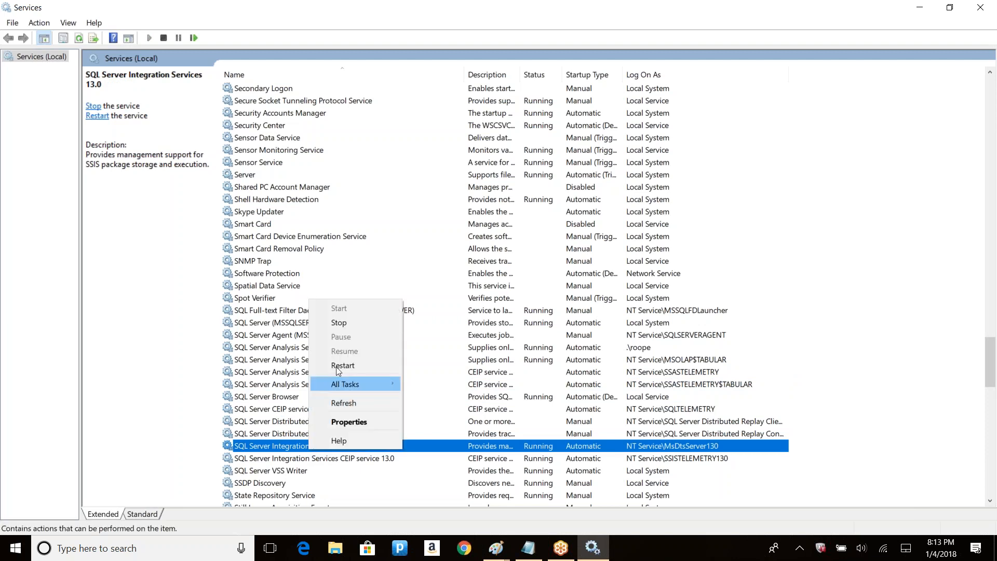
left_click(344, 321)
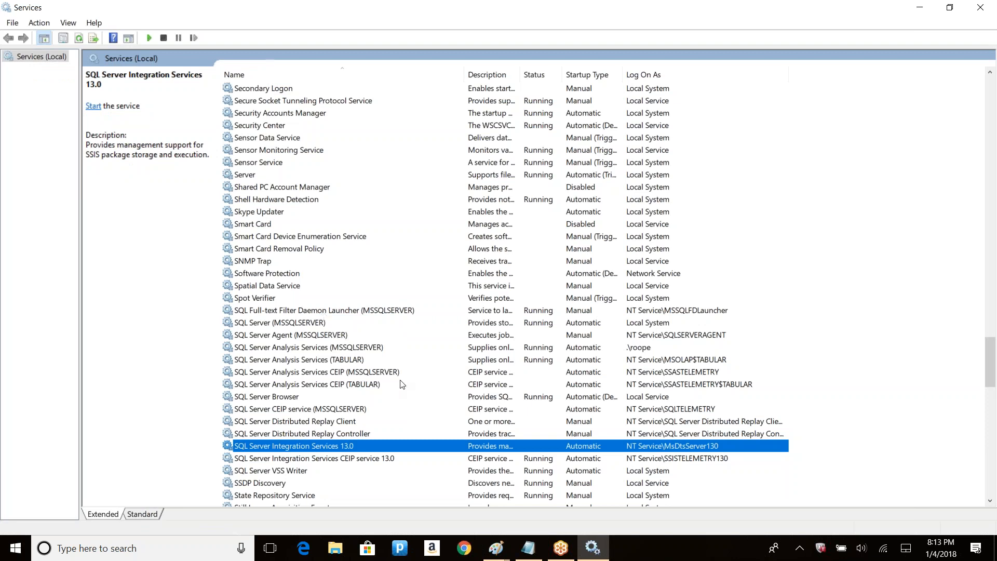
Open the properties of SQL Server Integration Services 13.0 and review its log-on, recovery, dependency and general settings
right_click(473, 448)
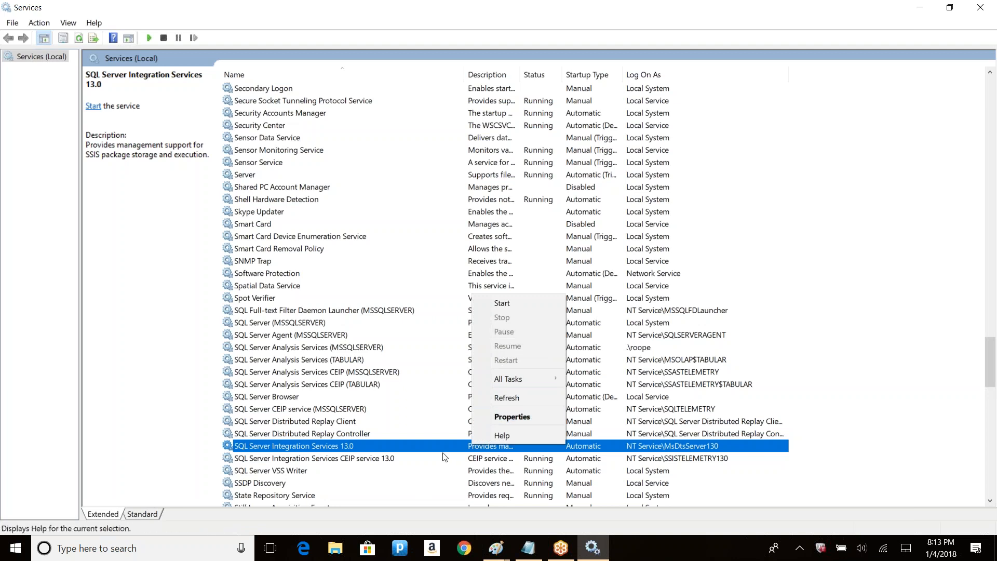
left_click(583, 449)
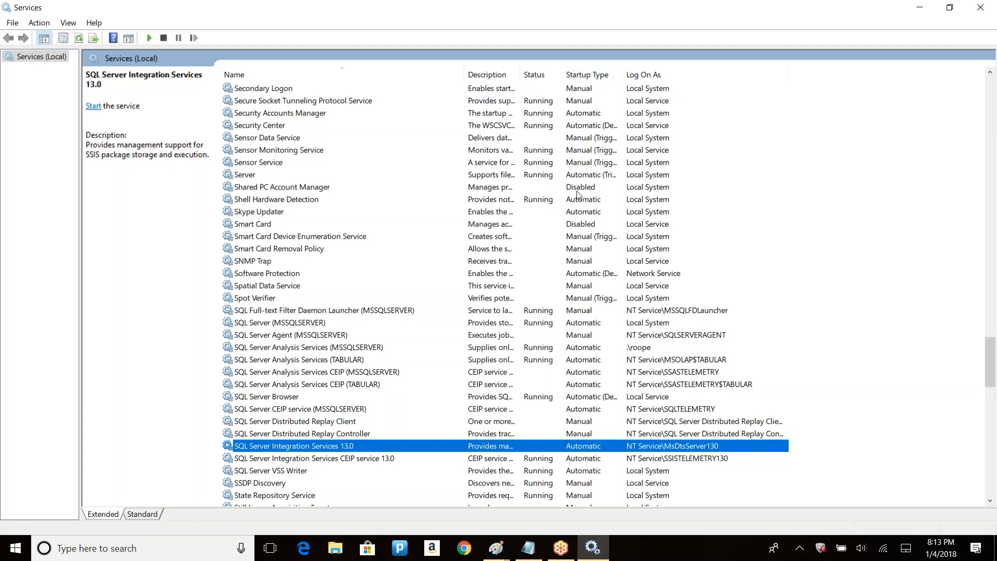
right_click(353, 450)
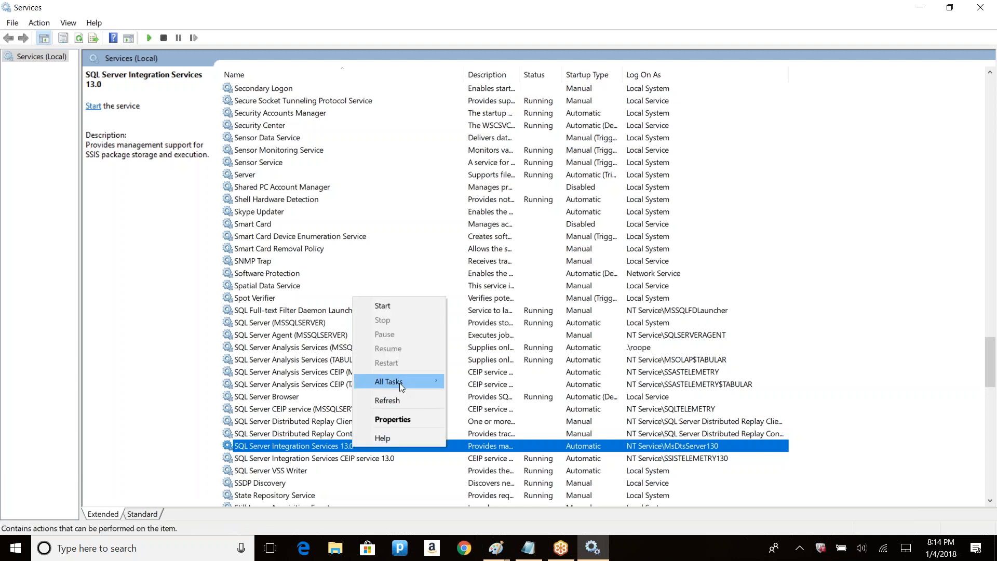
left_click(401, 419)
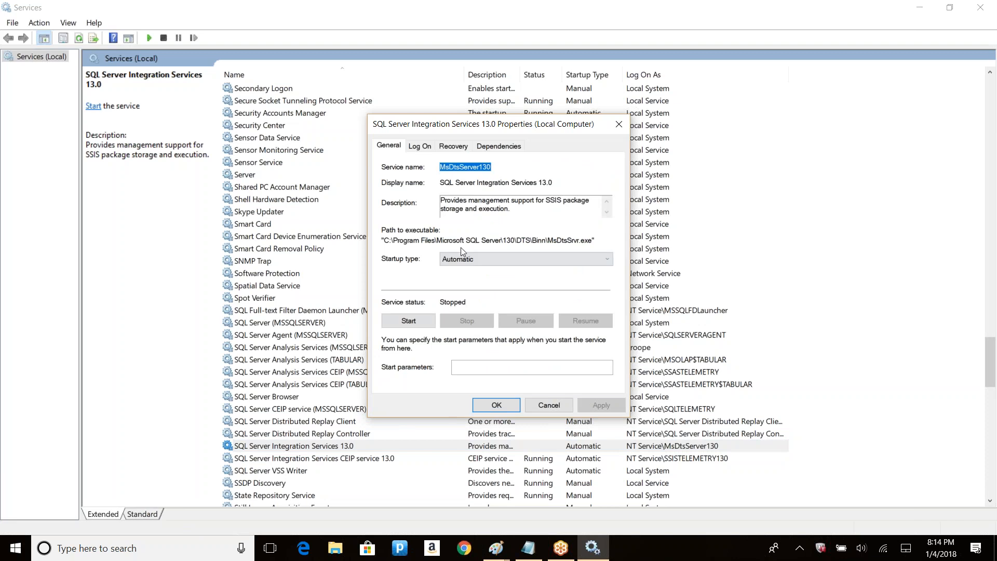
left_click(422, 147)
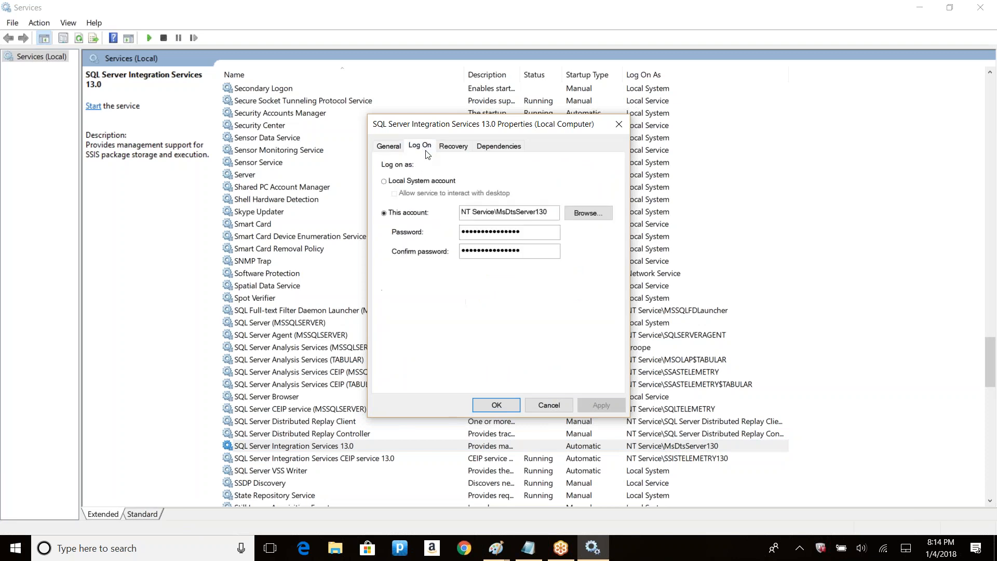
left_click(453, 147)
left_click(496, 147)
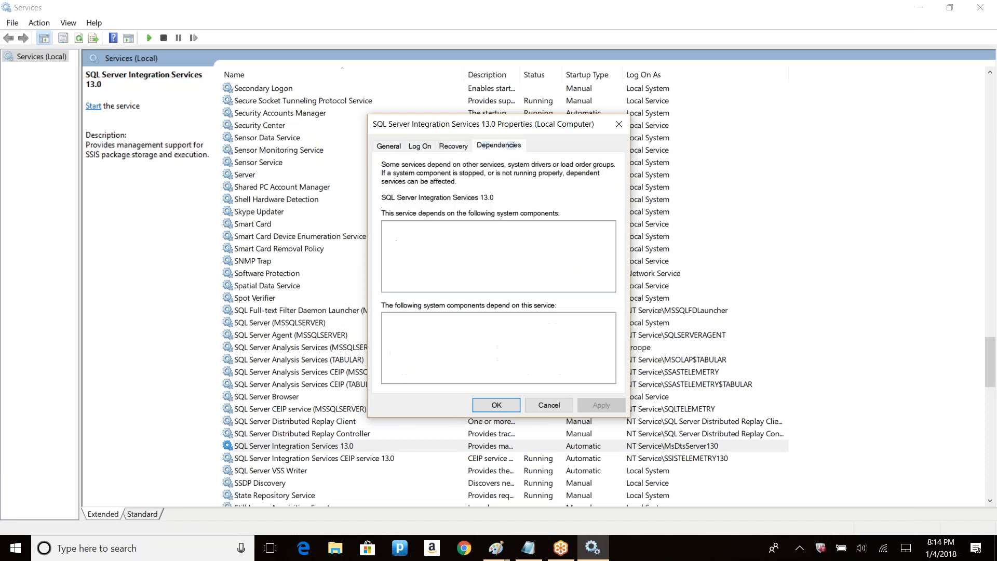
left_click(390, 147)
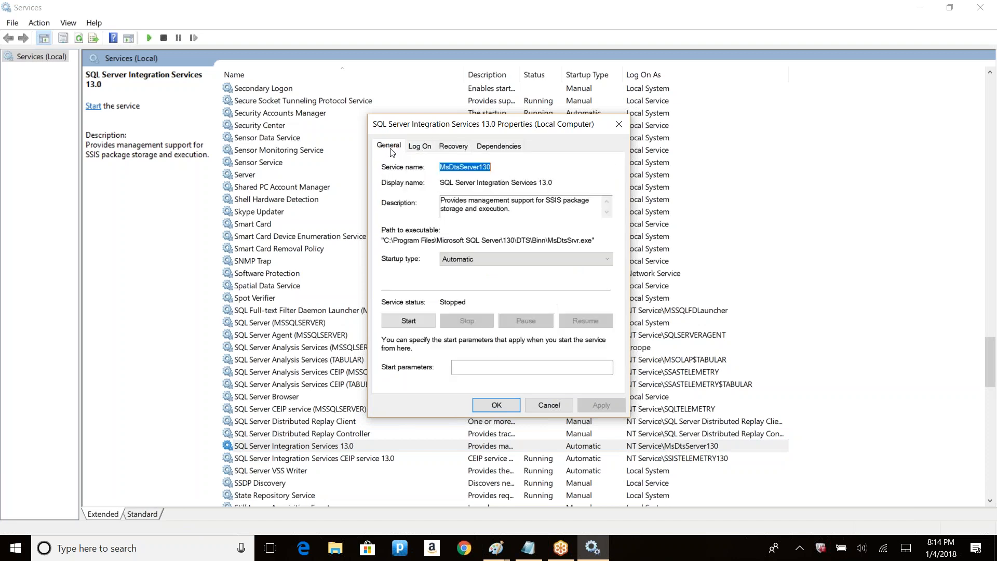
Set the startup type of SQL Server Integration Services 13.0 to Manual and save the change
left_click(458, 258)
left_click(456, 295)
left_click(460, 259)
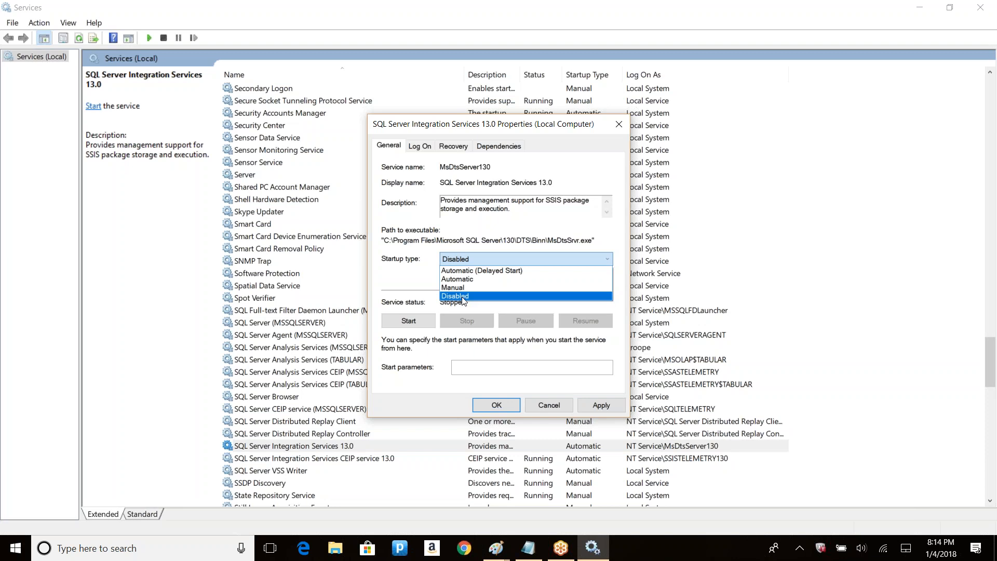
left_click(461, 287)
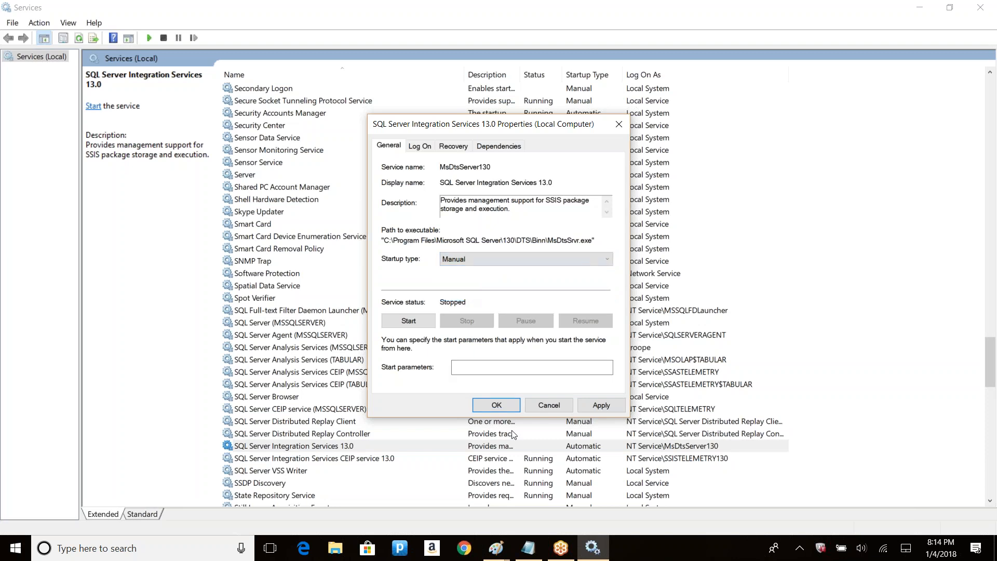
left_click(499, 407)
Reopen the properties of SQL Server Integration Services 13.0, set its startup type to Disabled and save the change
right_click(470, 445)
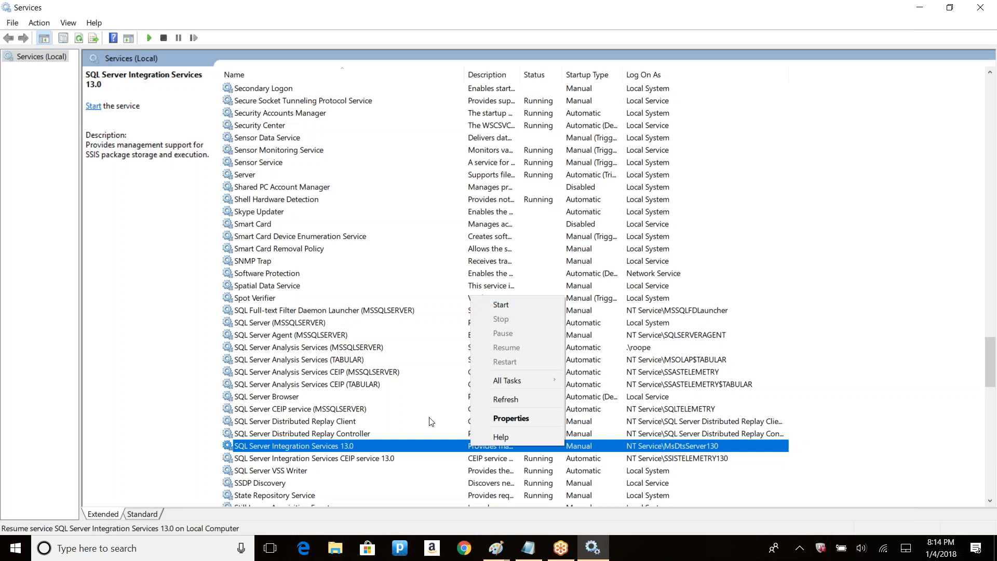
right_click(410, 444)
left_click(450, 416)
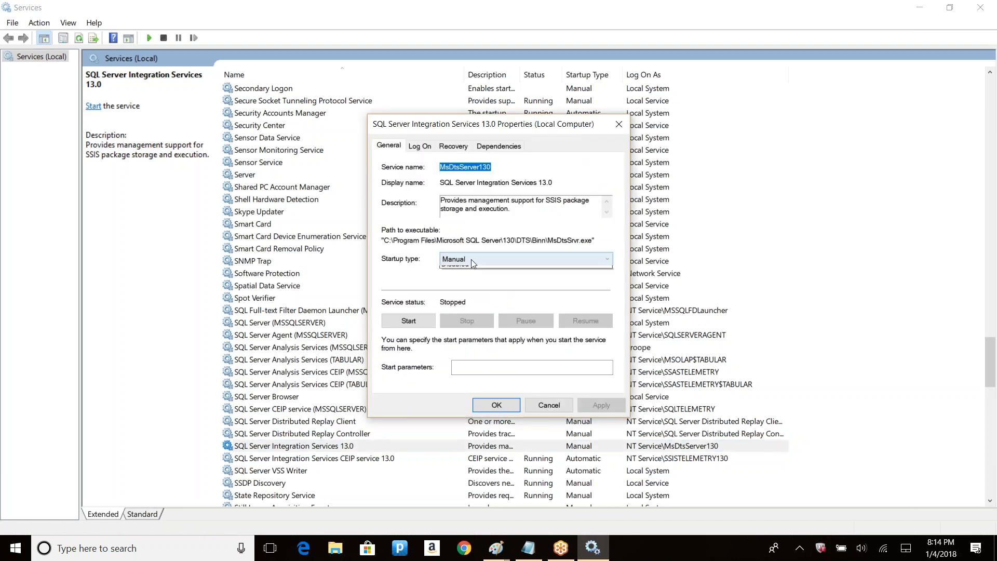
left_click(471, 259)
left_click(455, 295)
left_click(496, 406)
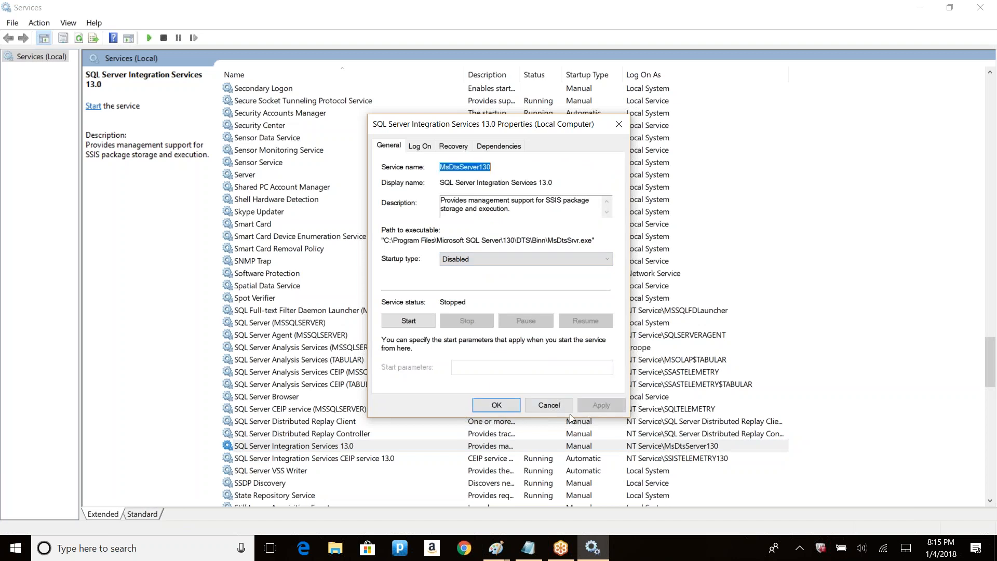
Examine the available commands and startup type options of SQL Server Integration Services 13.0, and close its properties without saving
right_click(476, 445)
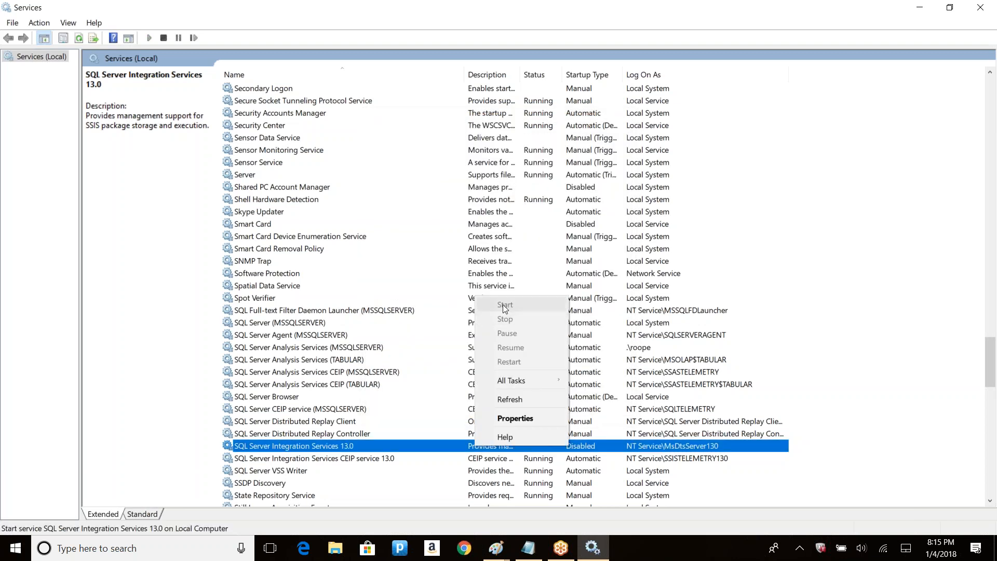
left_click(502, 419)
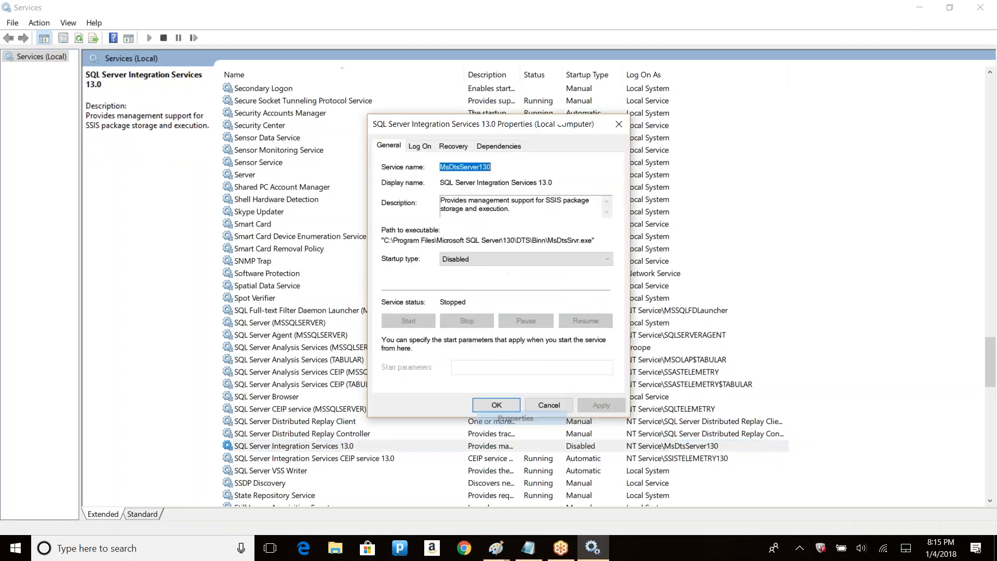
left_click(455, 259)
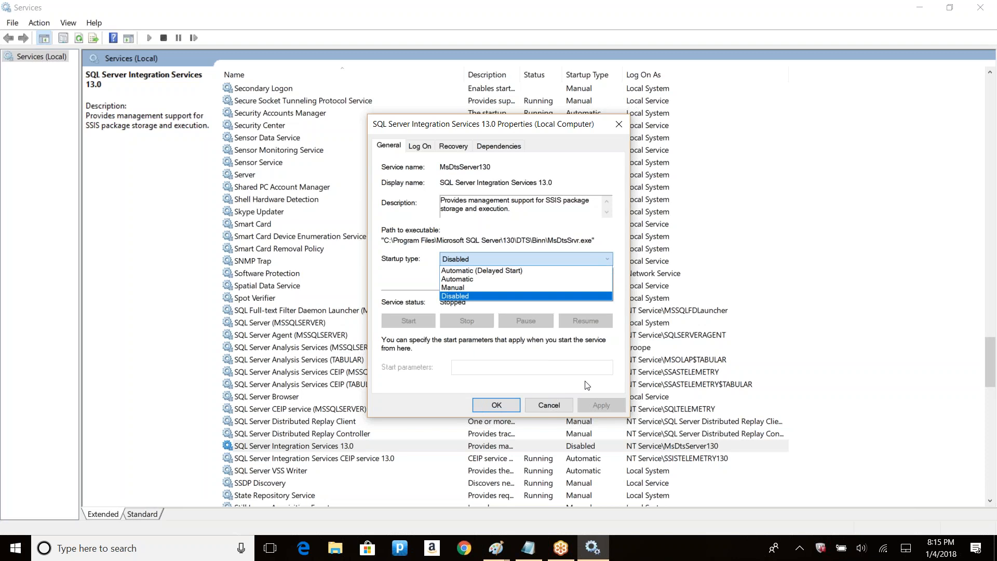
left_click(549, 403)
left_click(550, 404)
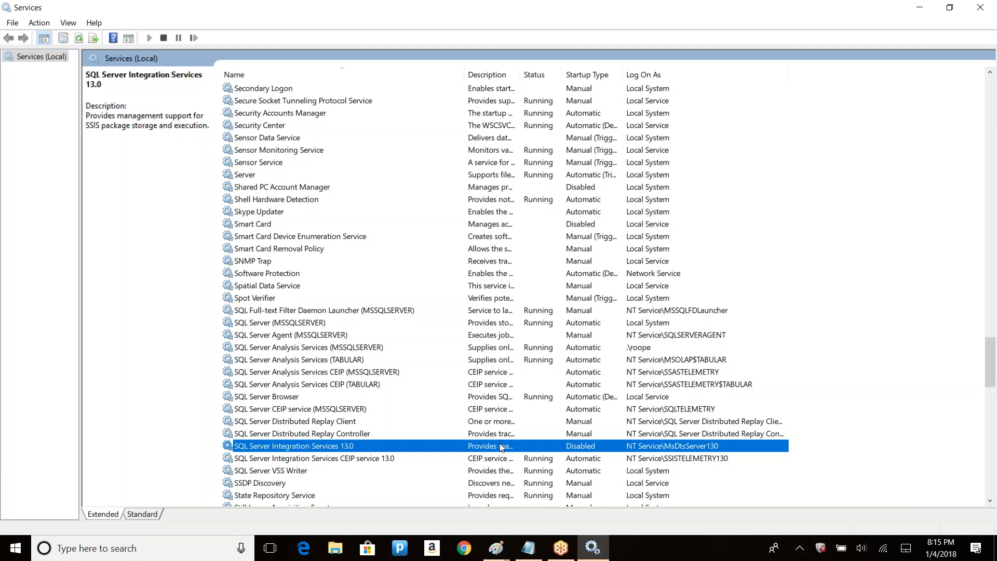
right_click(499, 448)
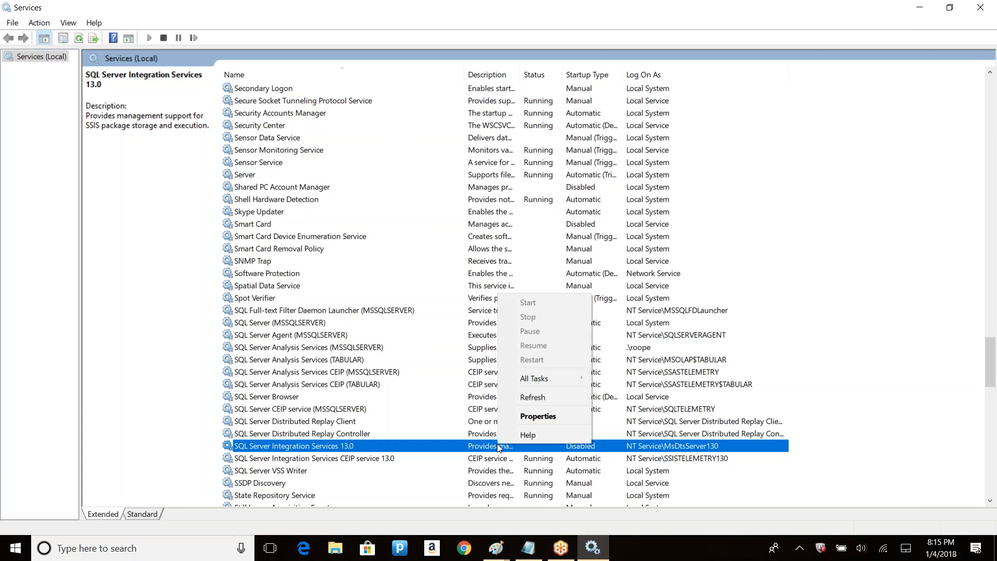
left_click(482, 421)
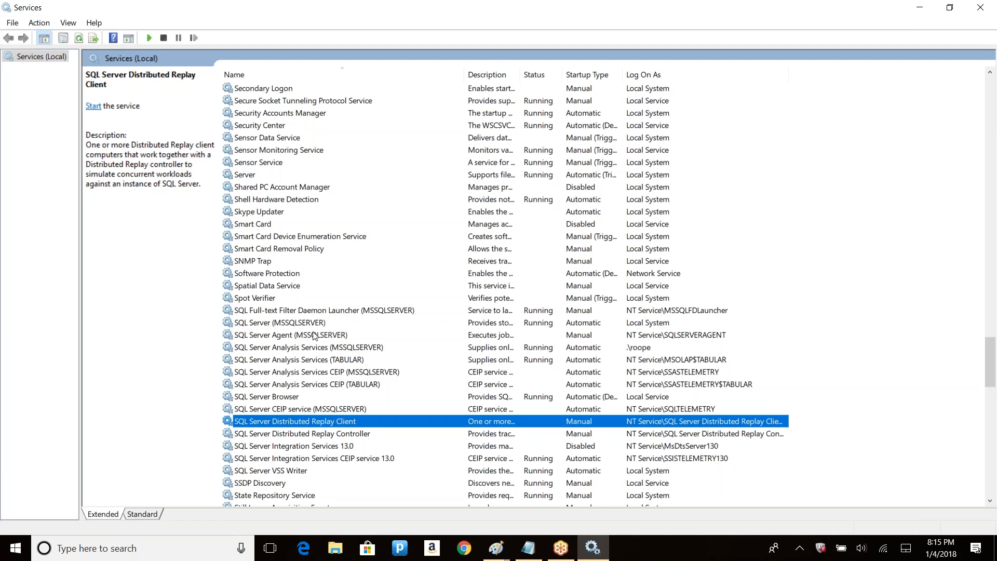
Compare the two SQL Server Analysis Services instances and review the log-on account and password fields in the MSSQLSERVER instance's properties
left_click(326, 348)
left_click(327, 360)
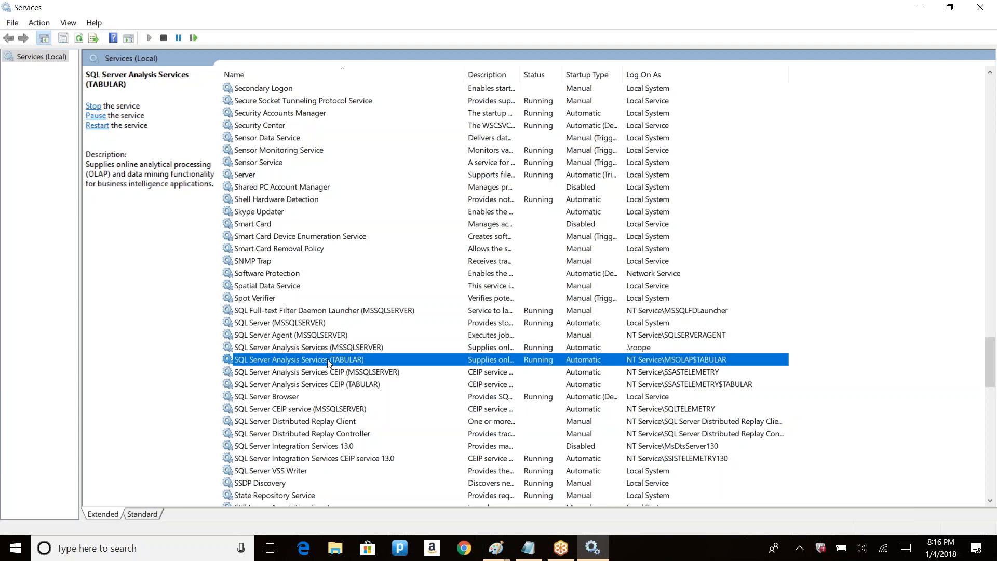
right_click(327, 355)
left_click(323, 348)
right_click(318, 345)
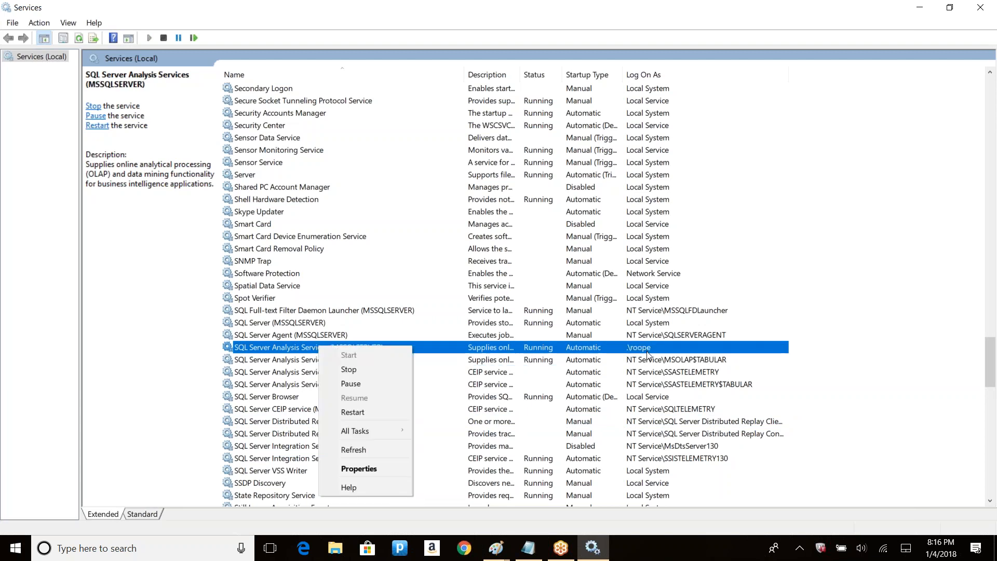
left_click(358, 468)
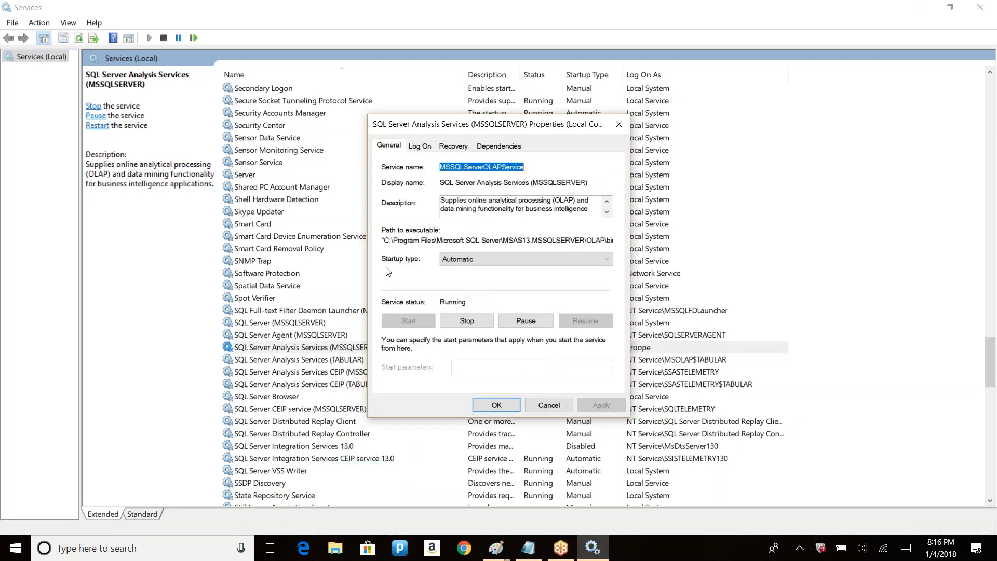
left_click(421, 146)
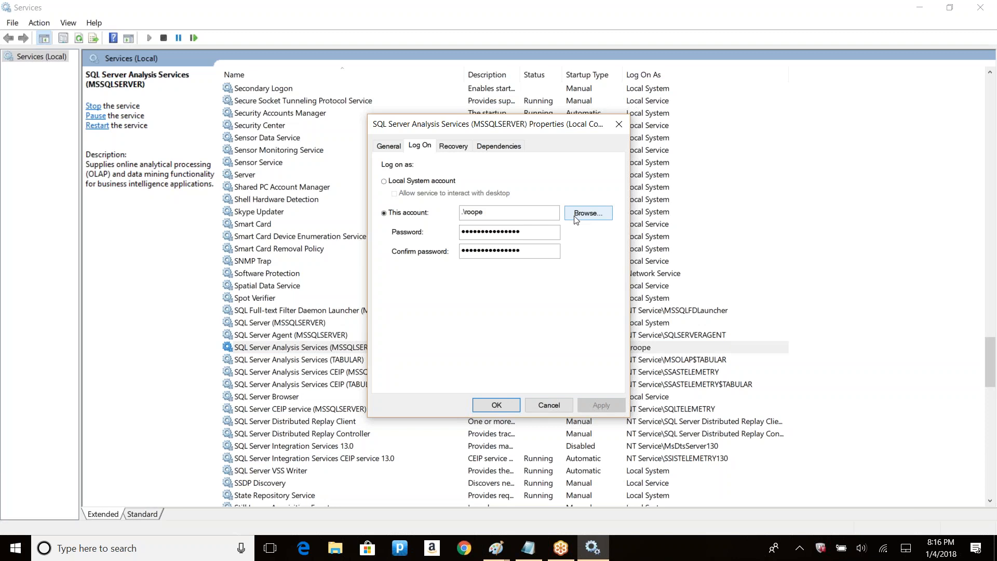
left_click_drag(535, 231, 460, 231)
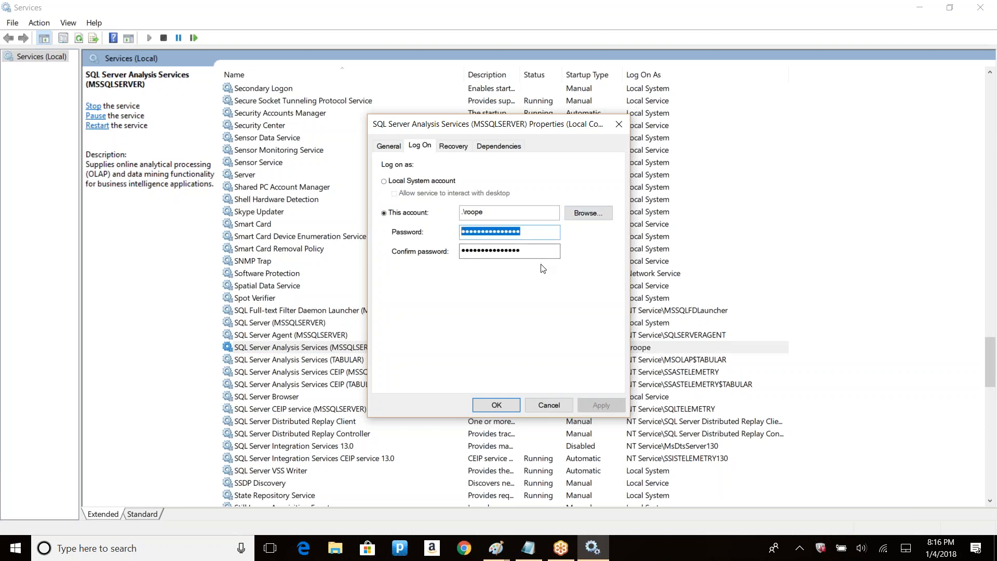
left_click(619, 124)
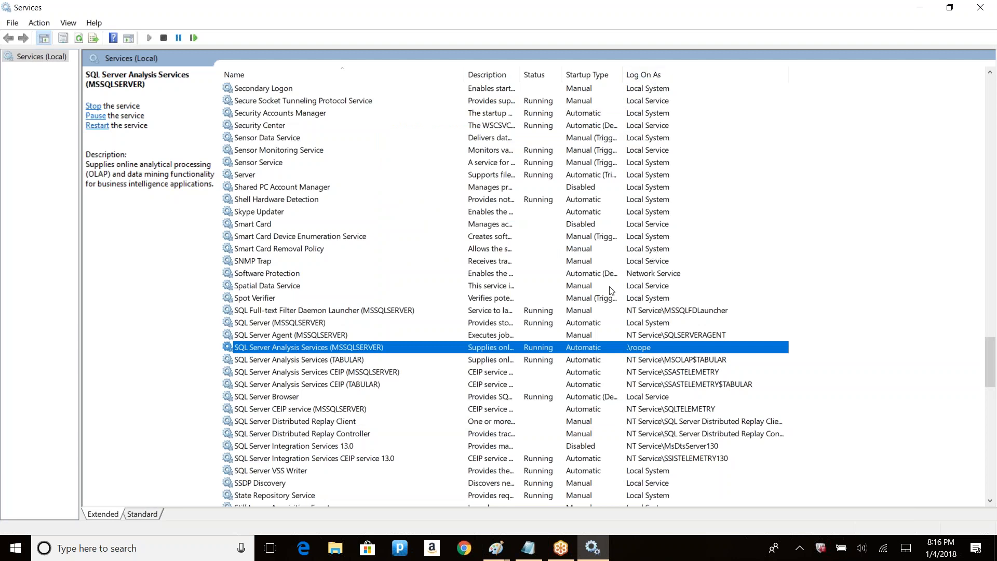
Find SQL Server Analysis Services (MSSQLSERVER) again in the service list, select it, and switch to the Paint architecture diagram
left_click(288, 175)
scroll(278, 193, "up", 10)
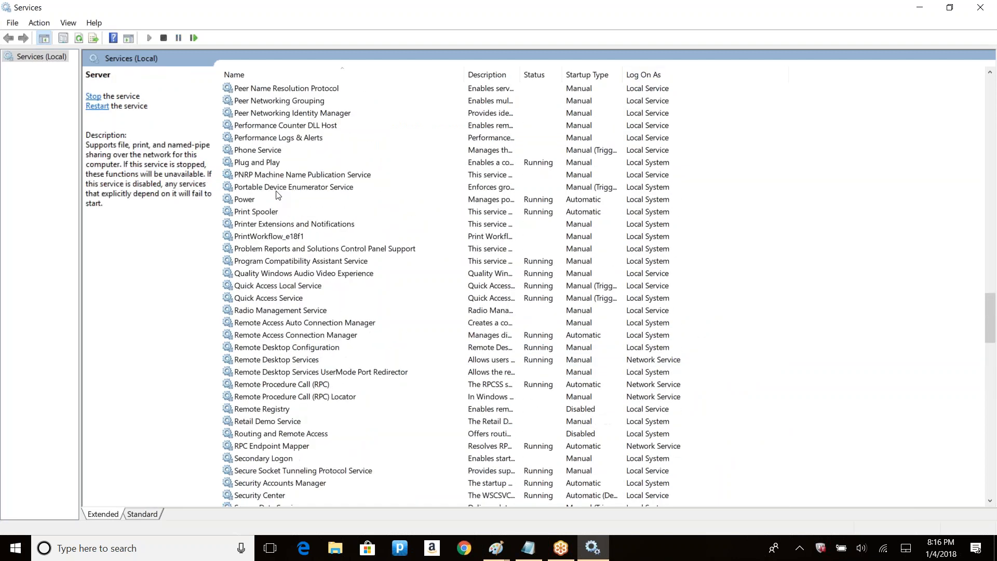
scroll(278, 193, "down", 4)
scroll(278, 193, "up", 11)
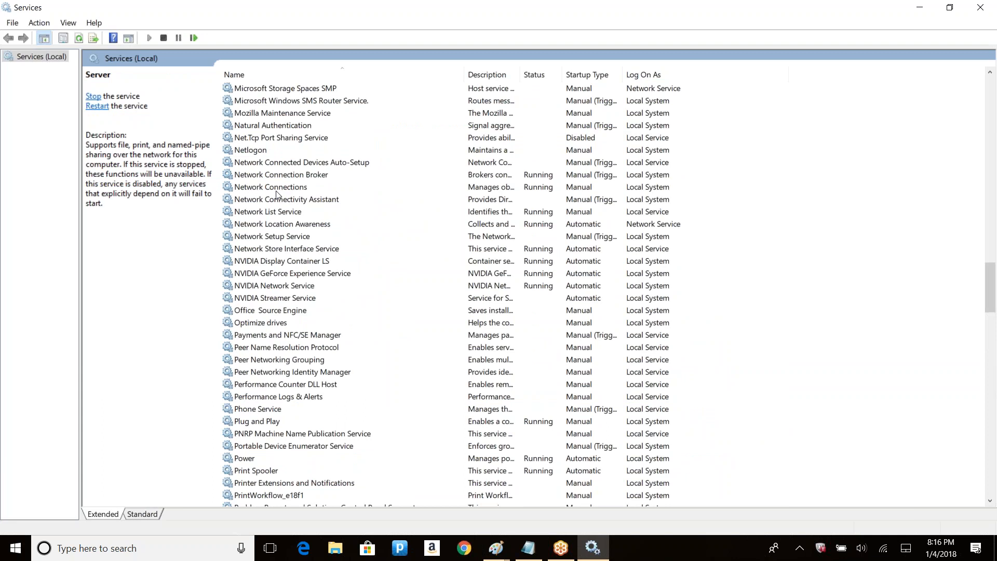
left_click(271, 197)
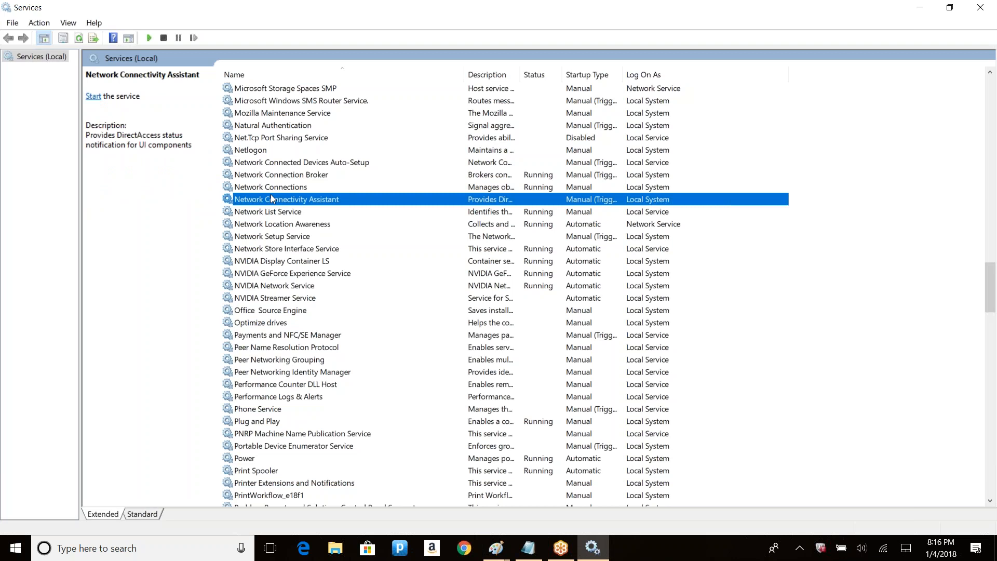
key("s")
scroll(451, 265, "down", 2)
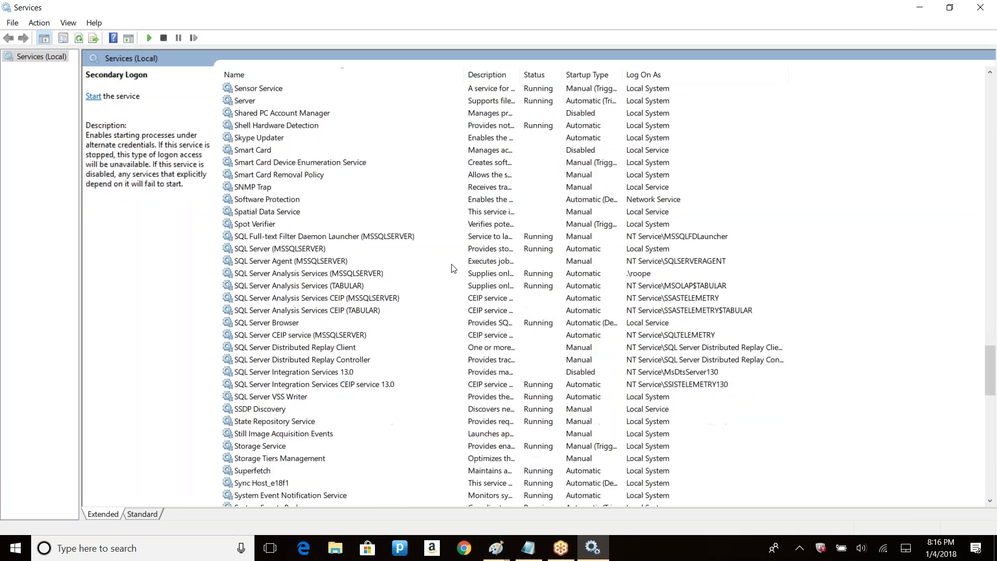
left_click(340, 296)
left_click(332, 274)
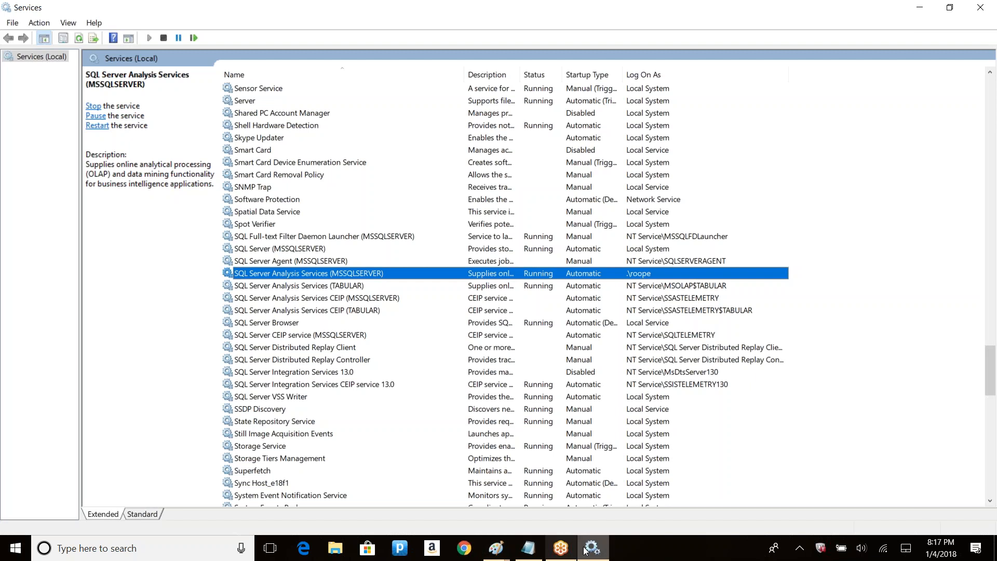
mouse_move(494, 547)
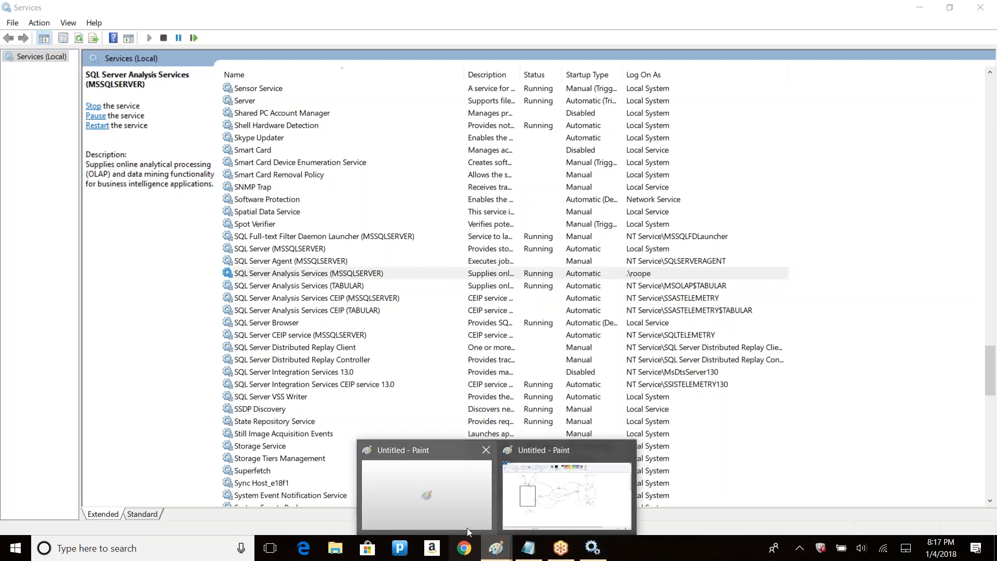
left_click(422, 485)
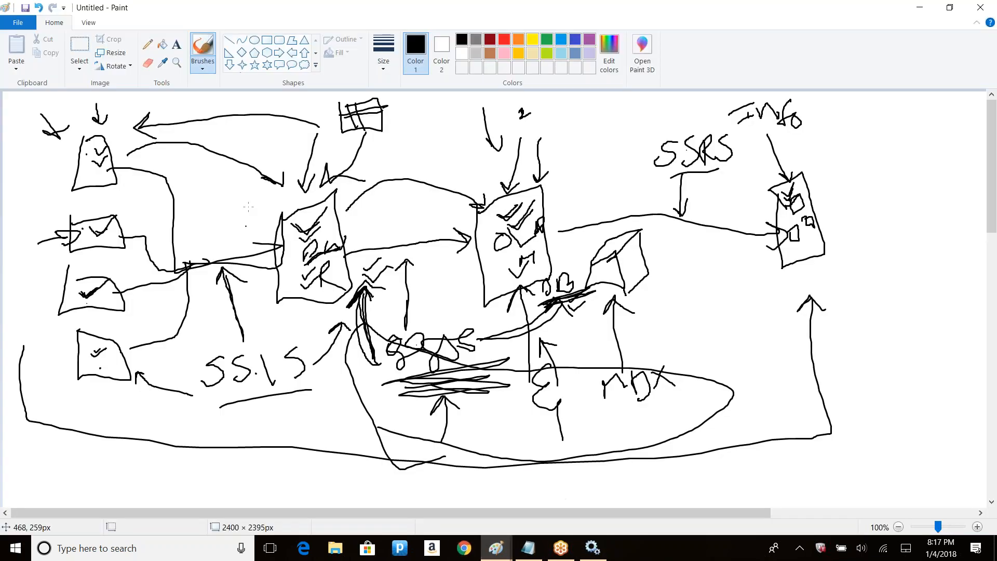
Start a new blank canvas without saving the old diagram, and sketch a box containing two small shapes with arrows pointing into them
left_click(18, 22)
left_click(34, 46)
left_click(527, 278)
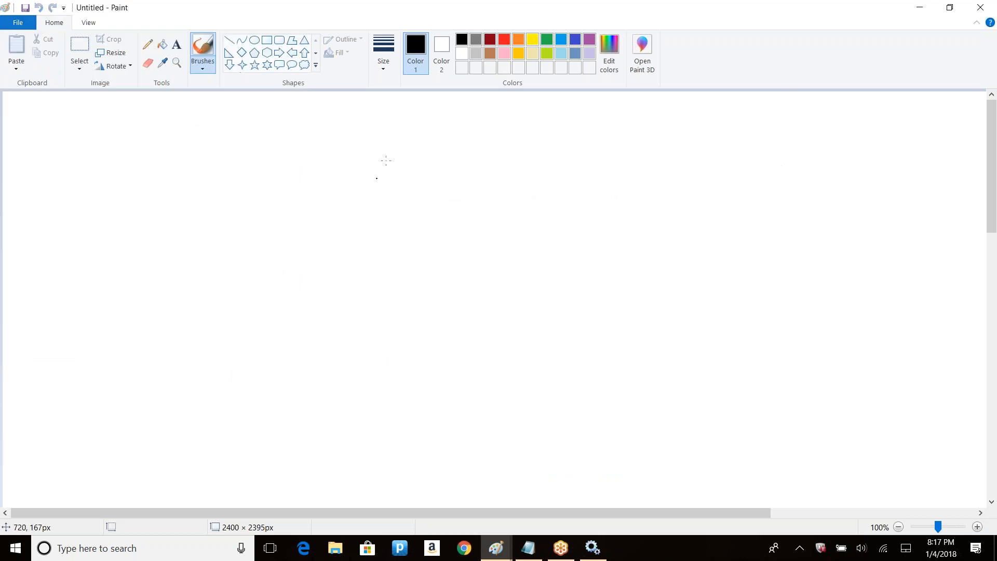
mouse_move(284, 129)
left_mouse_down()
mouse_move(278, 184)
mouse_move(353, 120)
mouse_move(286, 126)
left_mouse_up()
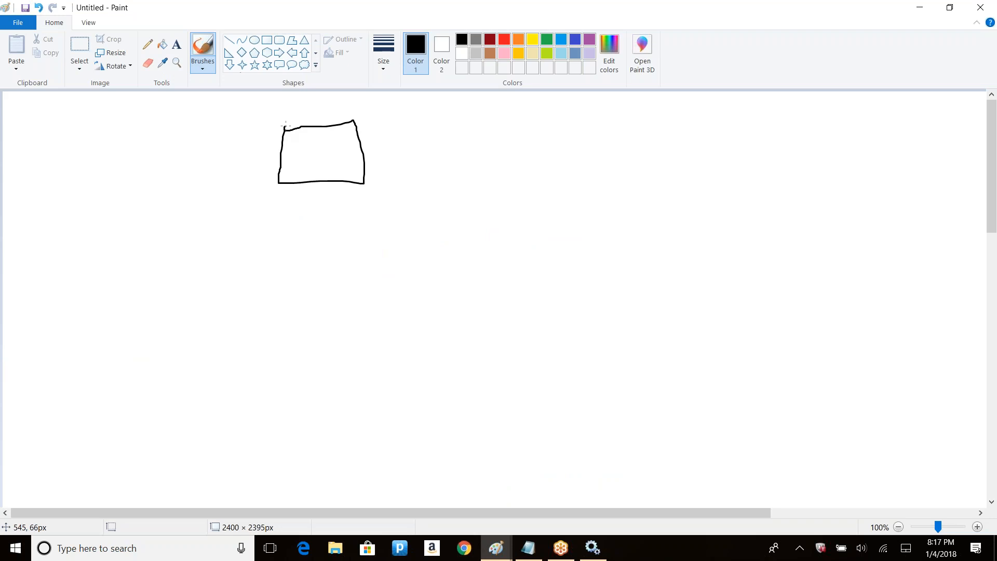
mouse_move(384, 115)
left_mouse_down()
mouse_move(351, 136)
mouse_move(359, 149)
left_mouse_up()
mouse_move(297, 218)
left_mouse_down()
mouse_move(320, 141)
mouse_move(339, 142)
mouse_move(308, 169)
left_mouse_up()
left_click_drag(308, 168, 317, 173)
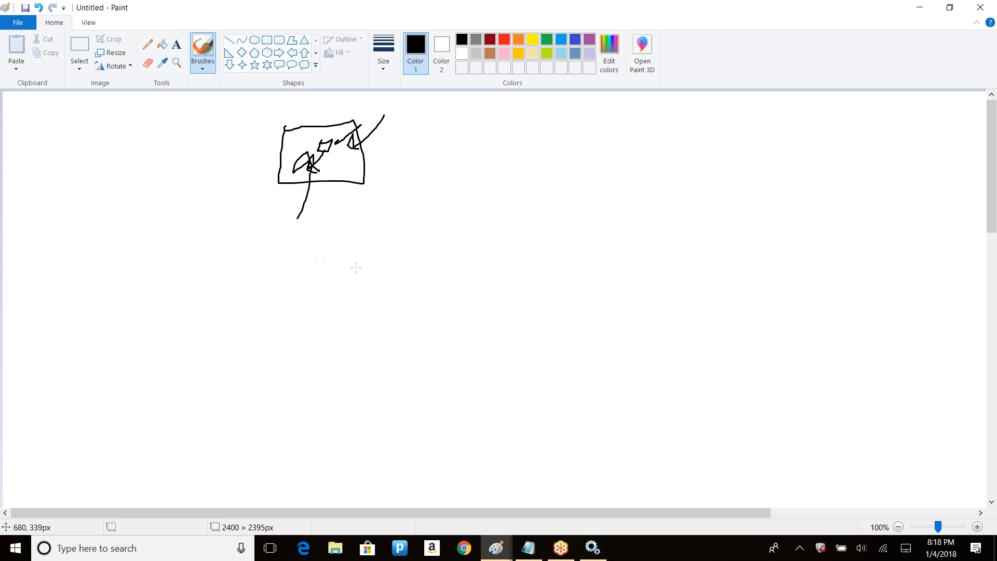
Sketch four empty boxes in the lower area and two small labelled boxes in the upper area, one marked Dev
mouse_move(398, 246)
left_mouse_down()
mouse_move(477, 275)
mouse_move(387, 241)
left_mouse_up()
mouse_move(237, 301)
left_mouse_down()
mouse_move(338, 361)
mouse_move(268, 304)
mouse_move(237, 309)
left_mouse_up()
mouse_move(580, 268)
left_mouse_down()
mouse_move(586, 301)
mouse_move(568, 284)
left_mouse_up()
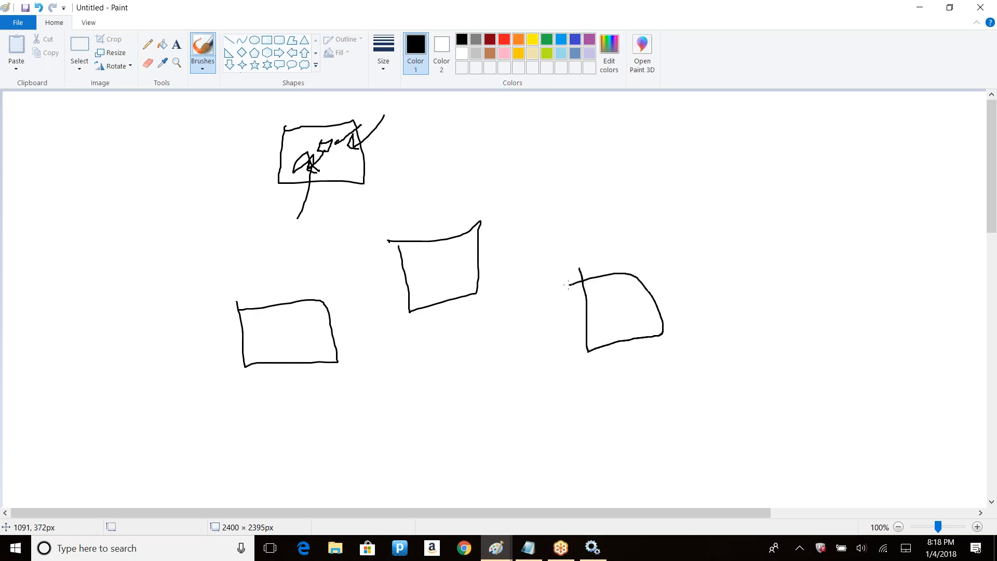
mouse_move(485, 379)
left_mouse_down()
mouse_move(516, 380)
mouse_move(483, 372)
left_mouse_up()
mouse_move(605, 127)
left_mouse_down()
mouse_move(606, 175)
mouse_move(660, 135)
mouse_move(602, 128)
mouse_move(632, 164)
mouse_move(679, 156)
left_mouse_up()
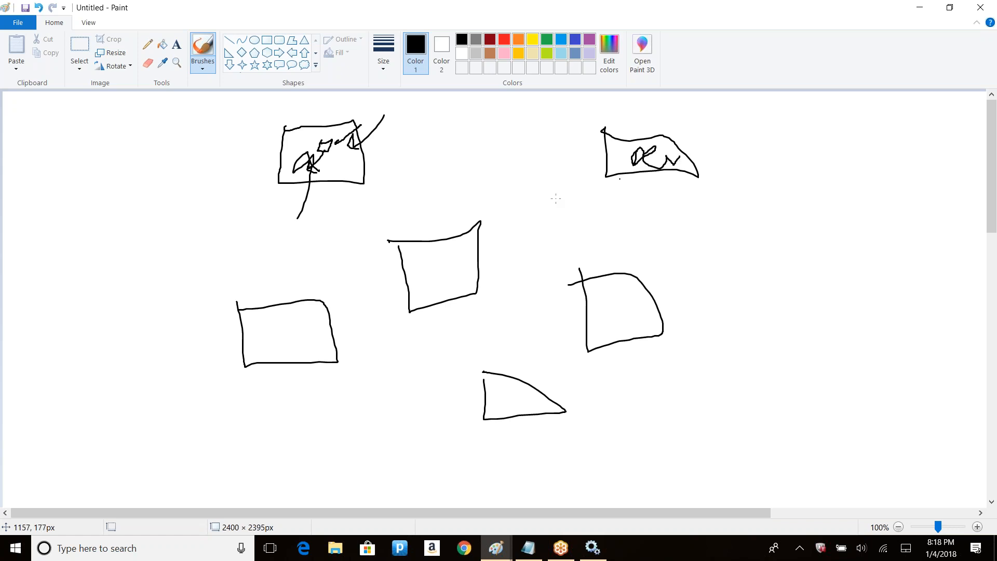
mouse_move(504, 118)
left_mouse_down()
mouse_move(551, 169)
mouse_move(496, 129)
mouse_move(544, 162)
mouse_move(541, 141)
left_mouse_up()
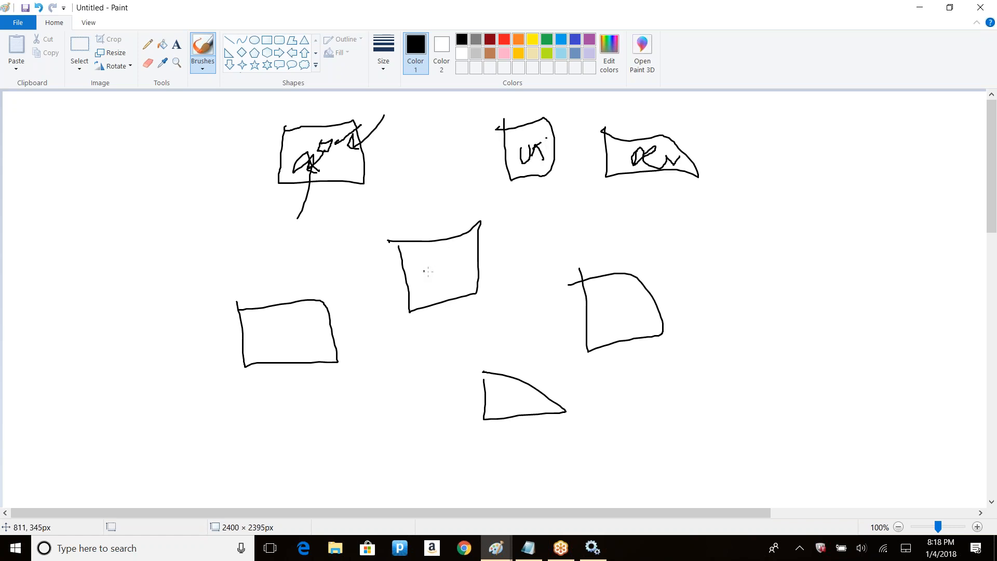
Draw an upward arrow into the bottom edge of each of the four lower boxes
left_click_drag(424, 337, 443, 298)
mouse_move(638, 412)
left_mouse_down()
mouse_move(625, 340)
mouse_move(650, 351)
left_mouse_up()
mouse_move(529, 448)
left_mouse_down()
mouse_move(514, 423)
mouse_move(536, 414)
left_mouse_up()
mouse_move(299, 397)
left_mouse_down()
mouse_move(292, 378)
mouse_move(312, 371)
left_mouse_up()
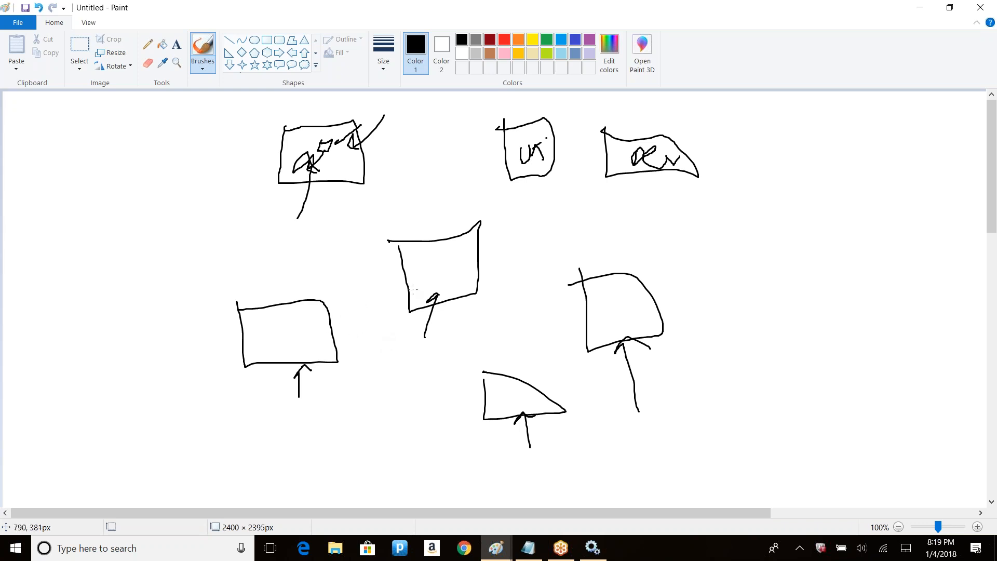
Connect the four lower boxes with lines and link them to the two labelled boxes above
mouse_move(340, 345)
left_mouse_down()
mouse_move(453, 287)
mouse_move(465, 360)
mouse_move(491, 400)
left_mouse_up()
left_click_drag(461, 338, 585, 316)
left_click_drag(513, 329, 539, 184)
left_click_drag(514, 328, 634, 172)
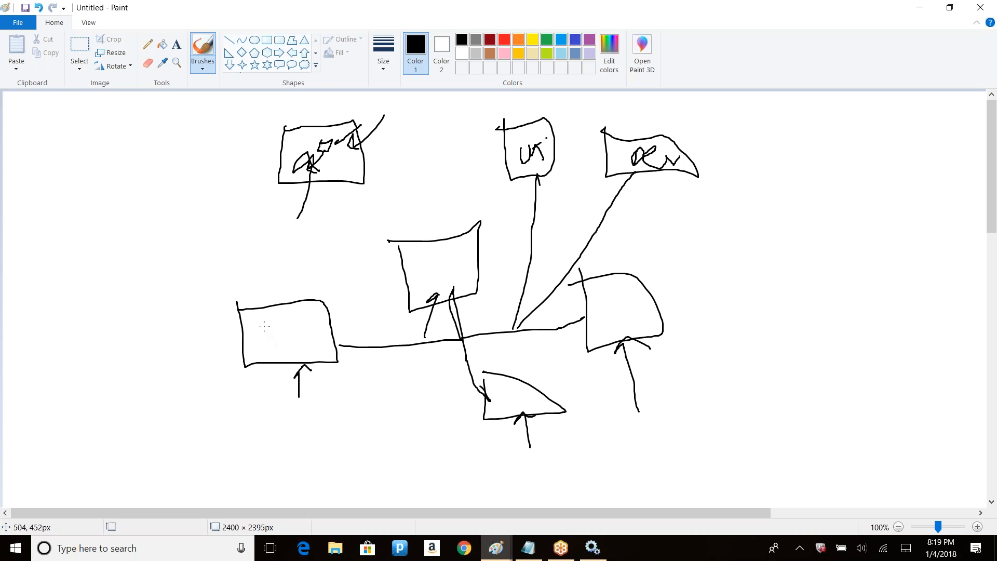
Write Fina in one lower box, mark the others, and draw arrows from all four to the Dev box
left_click_drag(257, 318, 300, 323)
left_click_drag(497, 389, 504, 397)
left_click_drag(436, 266, 434, 270)
mouse_move(450, 255)
left_mouse_down()
mouse_move(629, 236)
mouse_move(643, 165)
mouse_move(660, 180)
left_mouse_up()
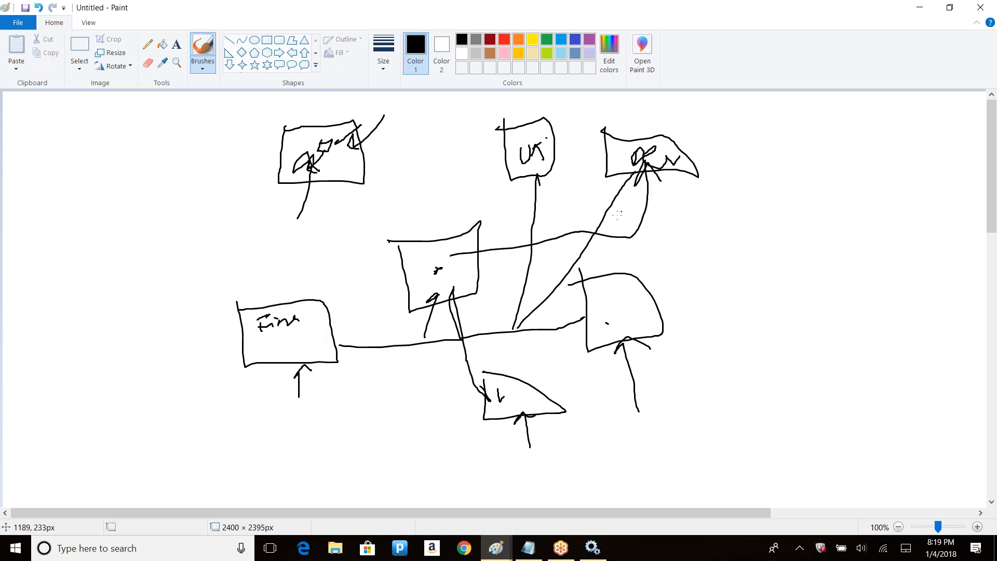
mouse_move(263, 349)
left_mouse_down()
mouse_move(322, 252)
mouse_move(481, 147)
mouse_move(624, 161)
mouse_move(603, 181)
left_mouse_up()
mouse_move(528, 414)
left_mouse_down()
mouse_move(597, 450)
mouse_move(717, 251)
mouse_move(658, 196)
mouse_move(698, 183)
left_mouse_up()
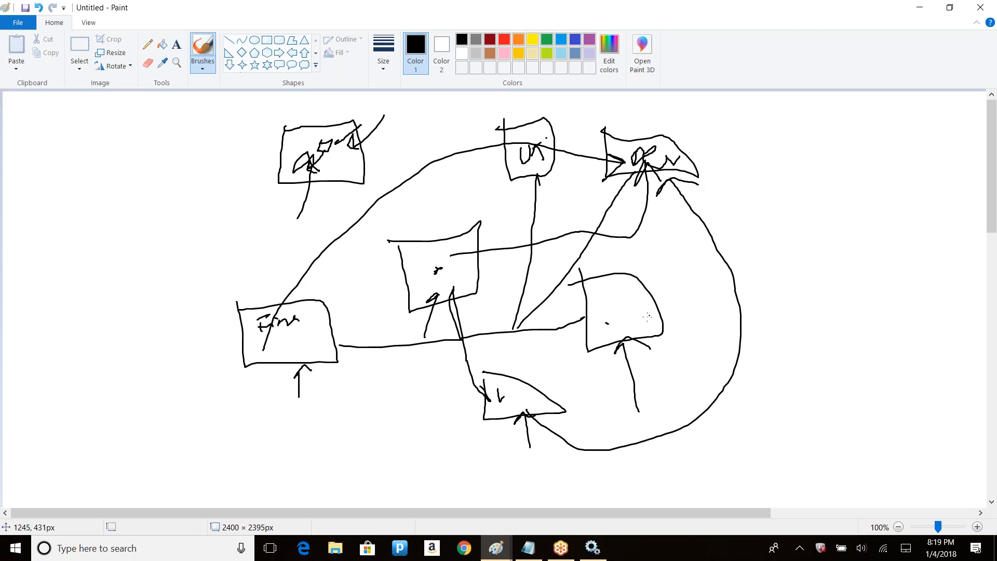
mouse_move(601, 332)
left_mouse_down()
mouse_move(664, 199)
mouse_move(680, 210)
left_mouse_up()
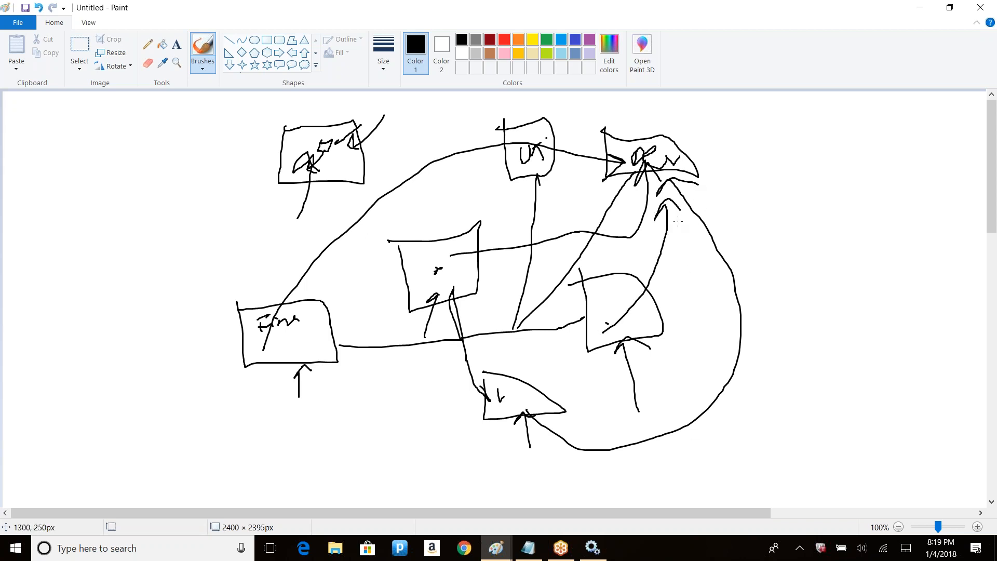
Switch to Windows Services, stop SQL Server Analysis Services (MSSQLSERVER), and close the Services window
key("alt+Tab")
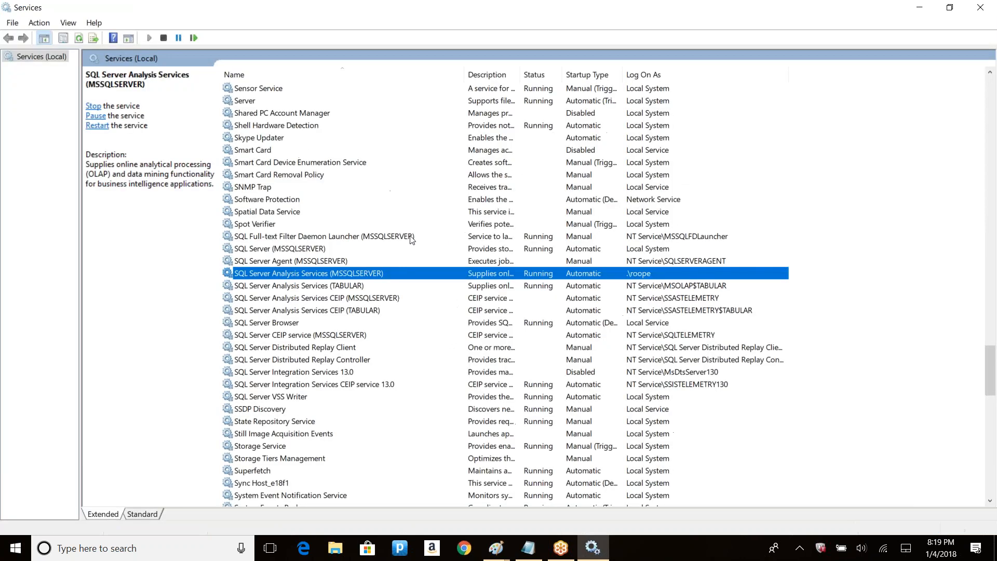
right_click(348, 274)
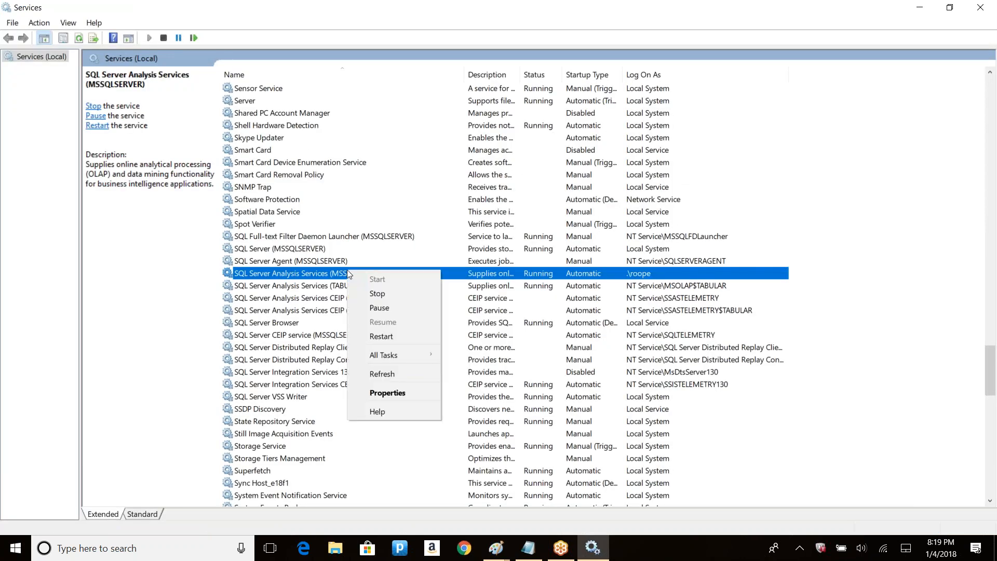
left_click(389, 297)
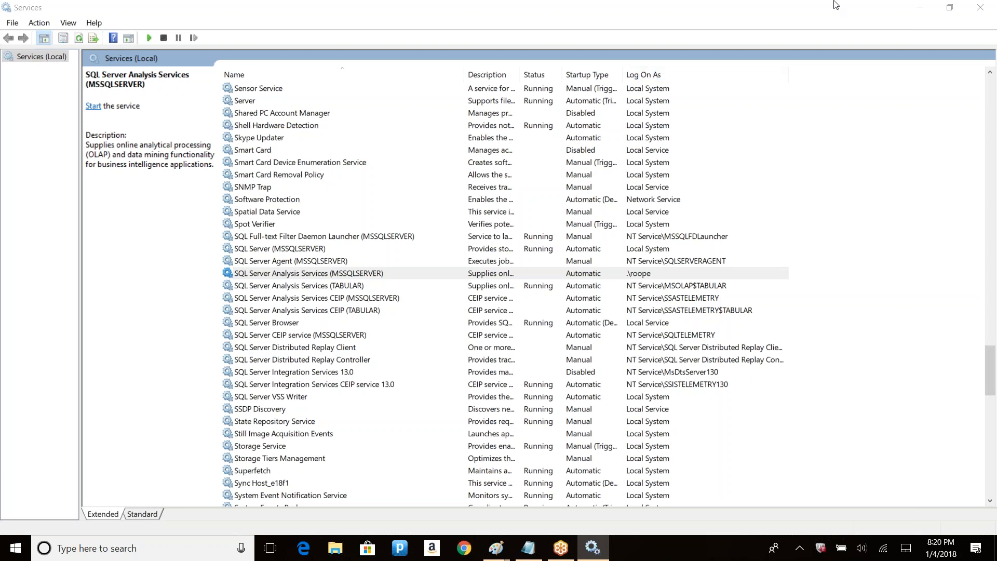
left_click(980, 9)
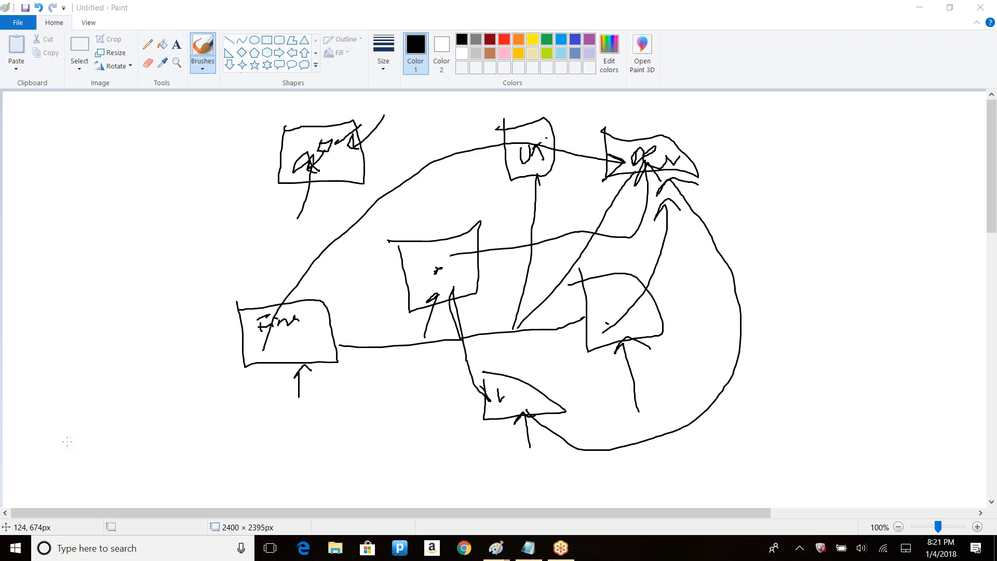
Open File Explorer and browse to the Evaluation_ENU folder inside SQLServer2016Media on the C drive
key("super+e")
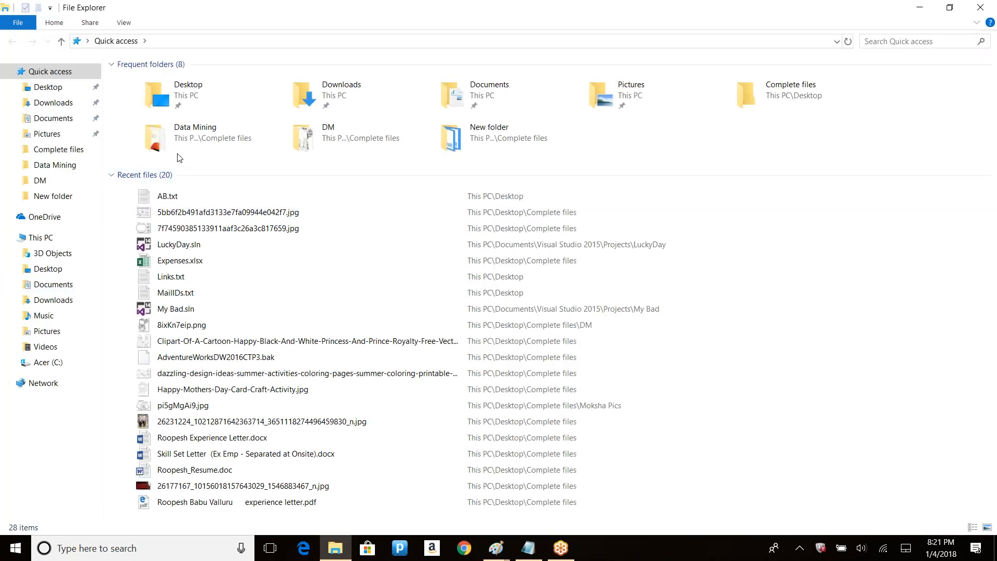
left_click(43, 362)
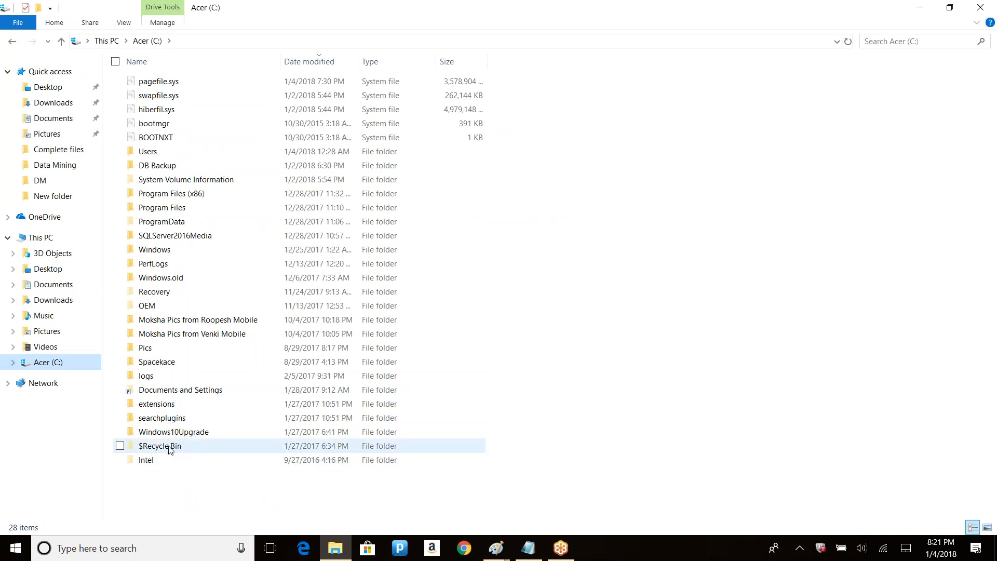
double_click(174, 235)
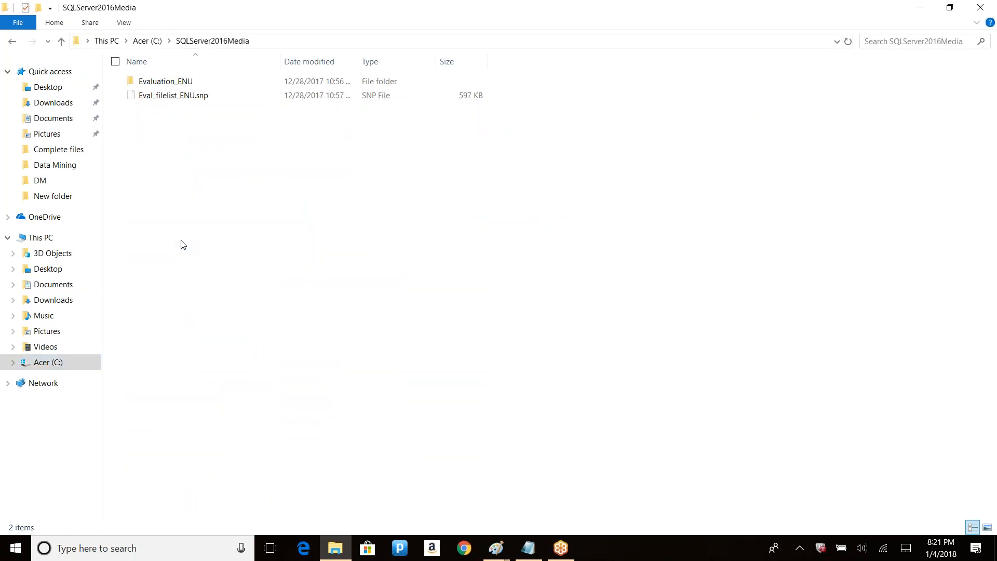
double_click(173, 83)
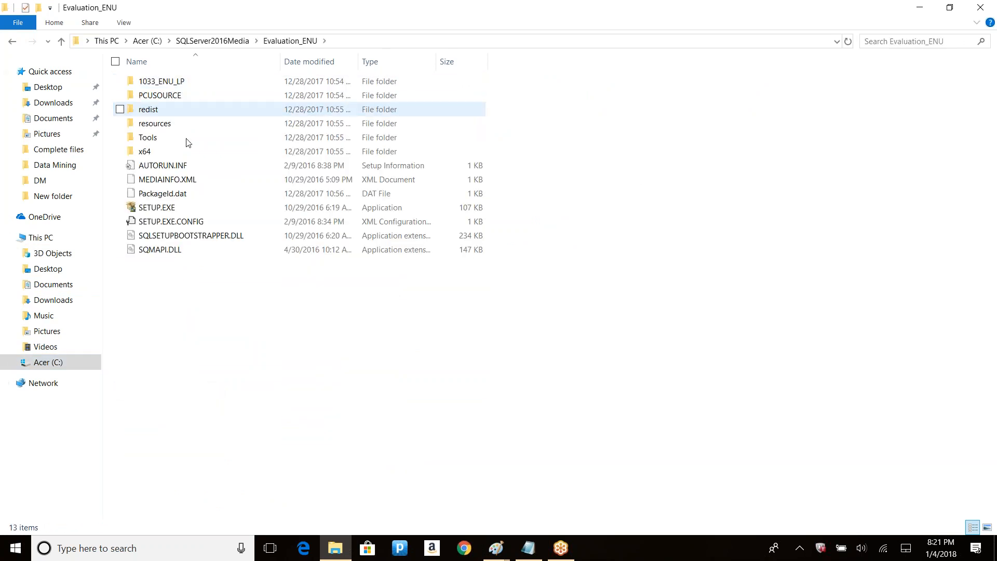
Run SETUP.EXE, review the Installation options in the SQL Server Installation Center, and close it
left_click(166, 209)
double_click(165, 209)
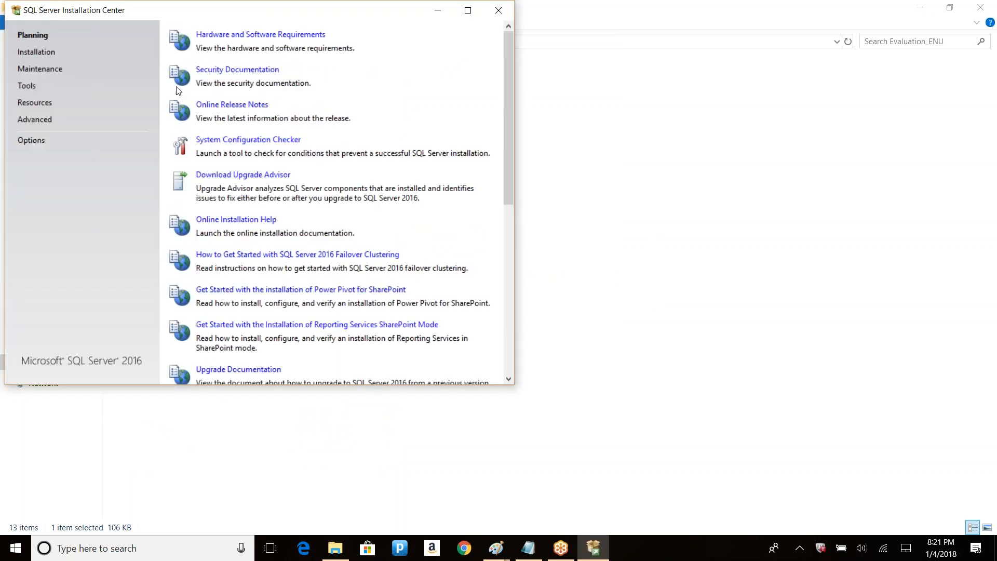
left_click(39, 52)
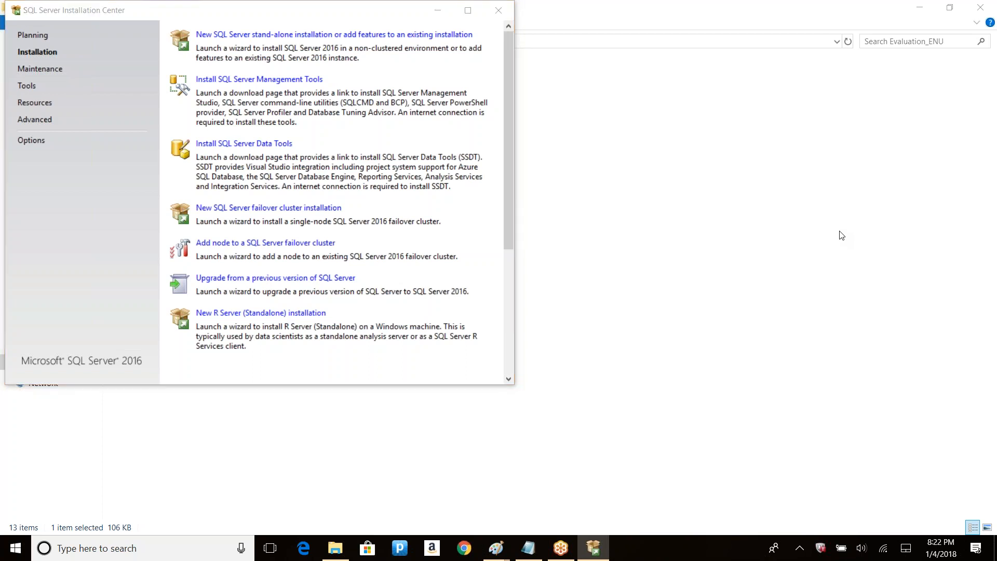
left_click(499, 12)
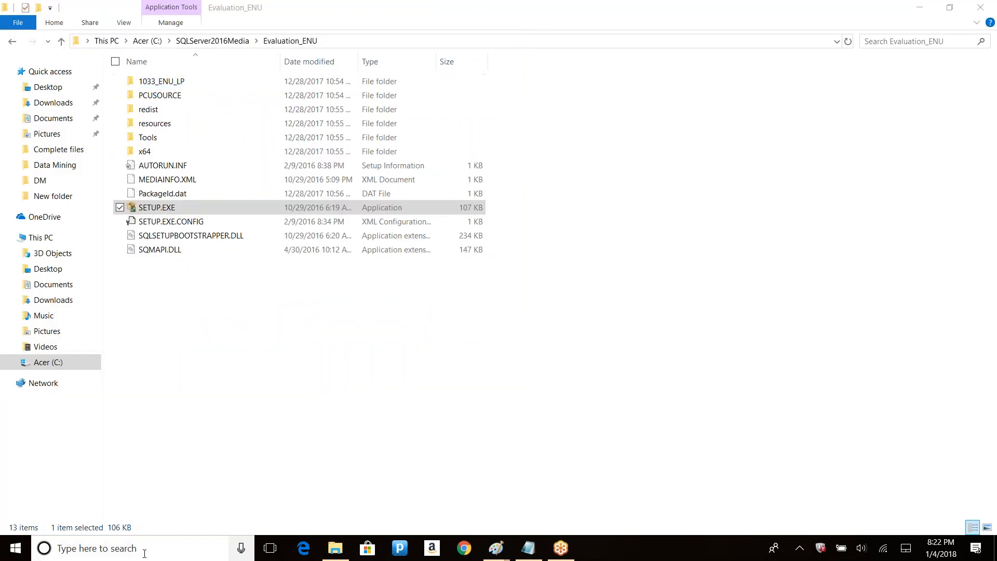
Search Windows for Visual Studio 2015, launch it and close its Start Page
left_click(140, 548)
type("visu")
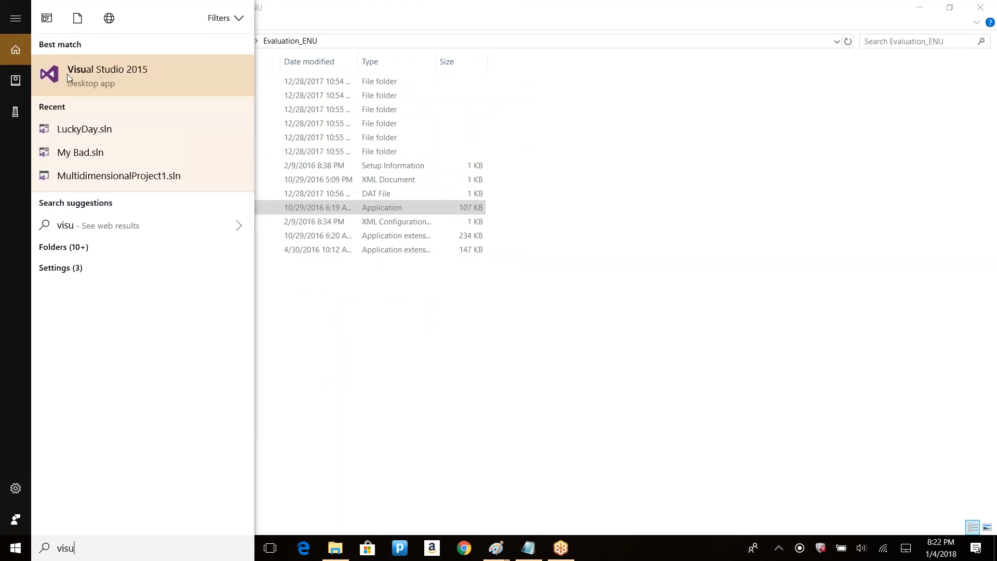
left_click(117, 69)
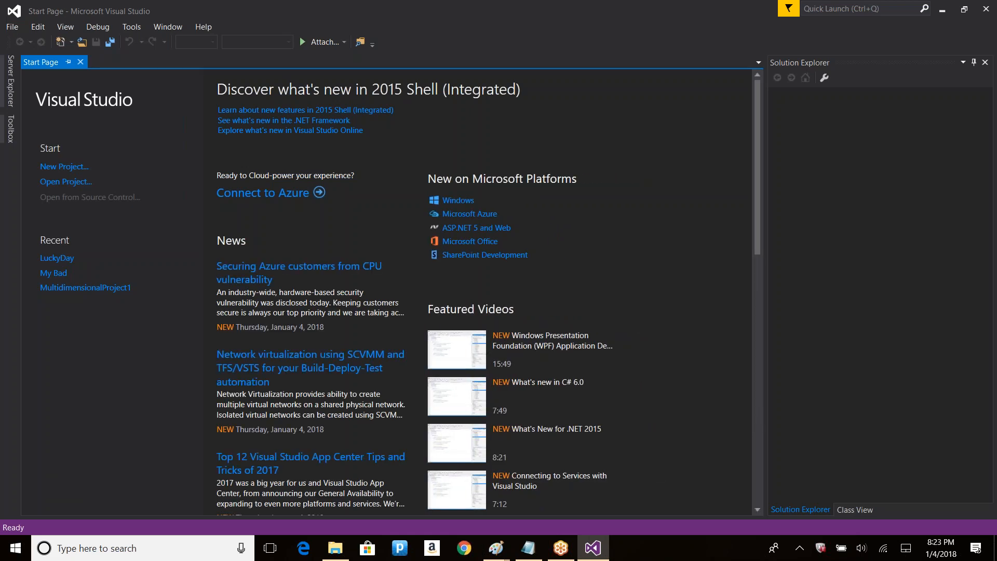
left_click(81, 62)
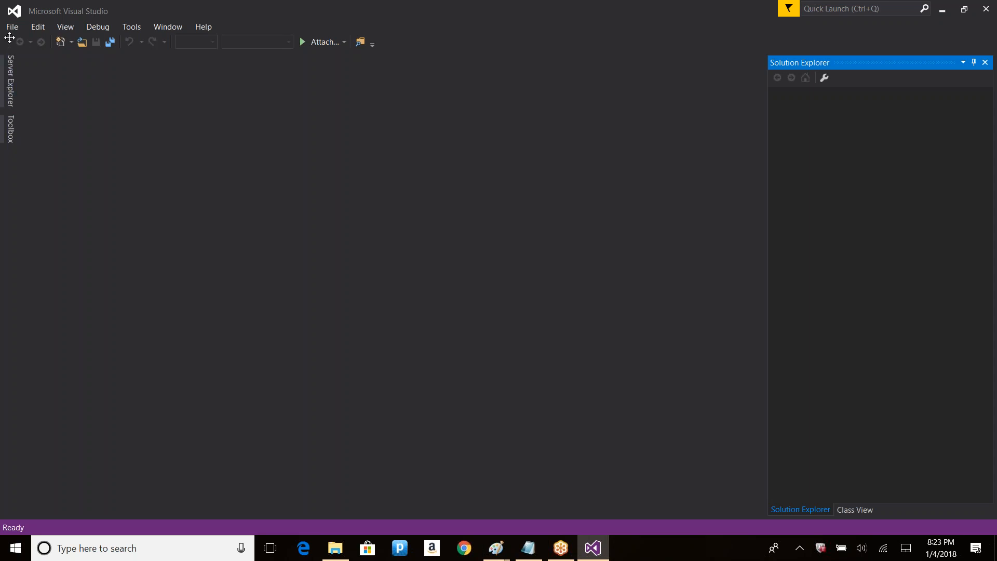
Begin a new project and examine the SQL Server, Analysis Services, Integration Services and Reporting Services templates
left_click(13, 28)
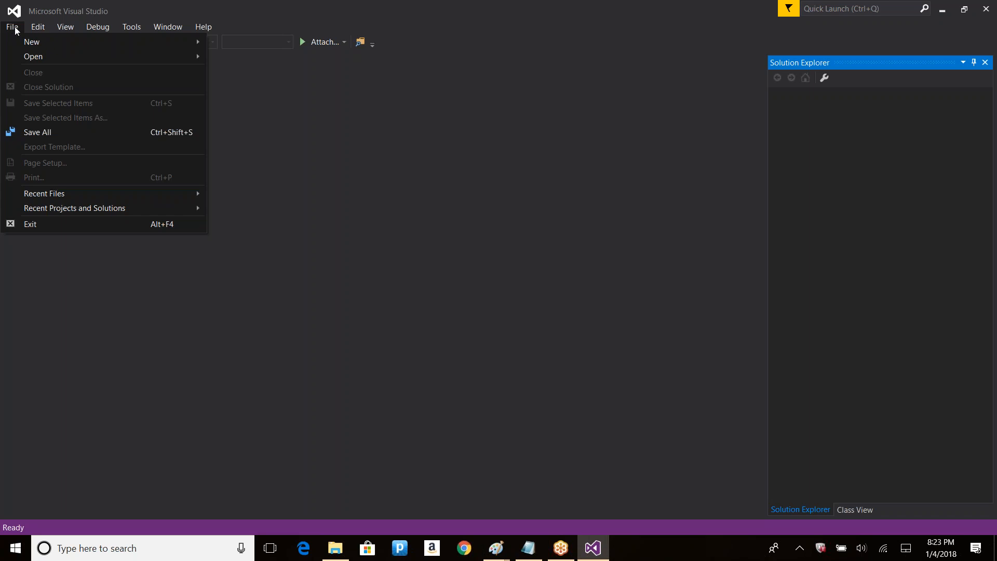
mouse_move(45, 43)
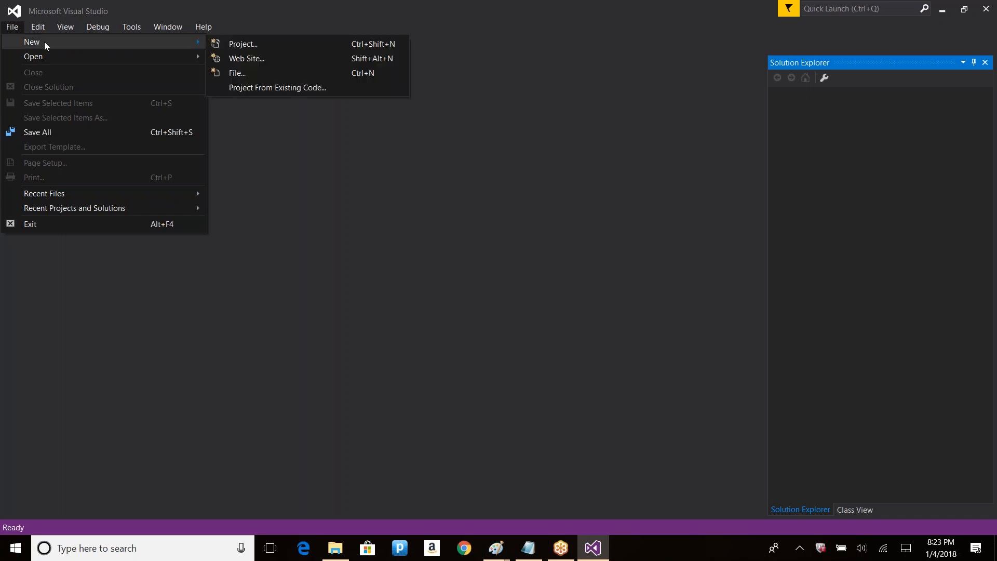
left_click(261, 44)
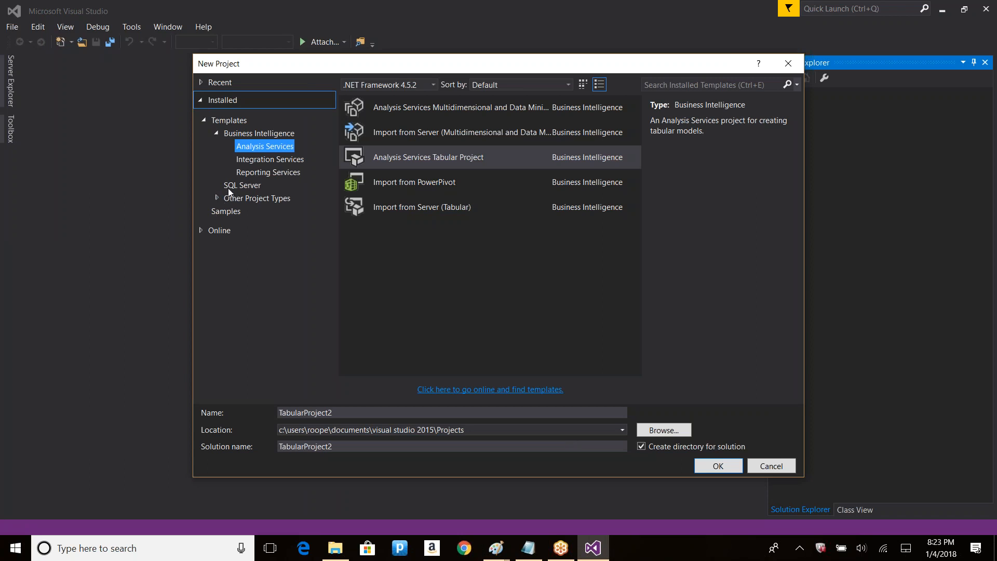
left_click(248, 186)
left_click(265, 149)
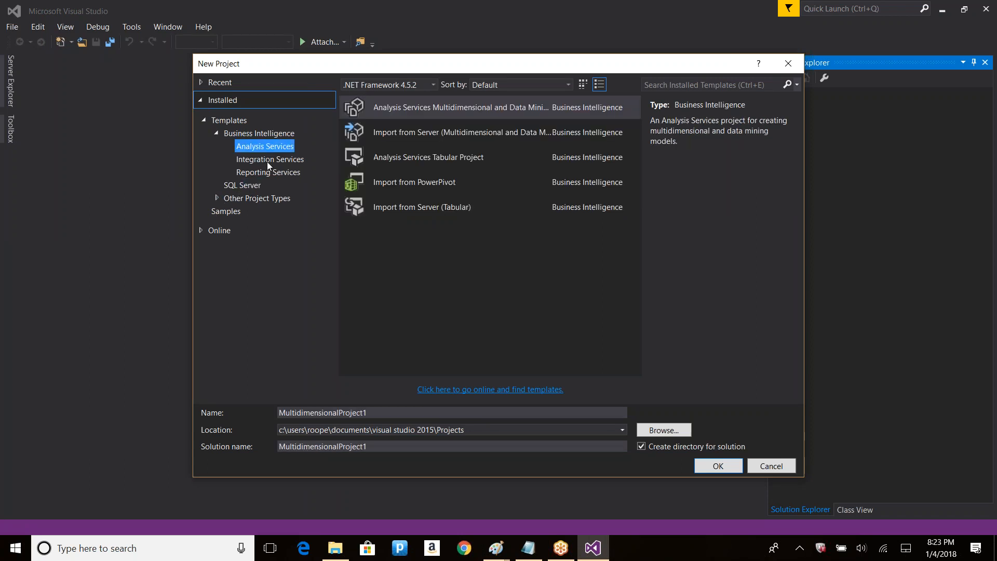
left_click(267, 161)
left_click(260, 173)
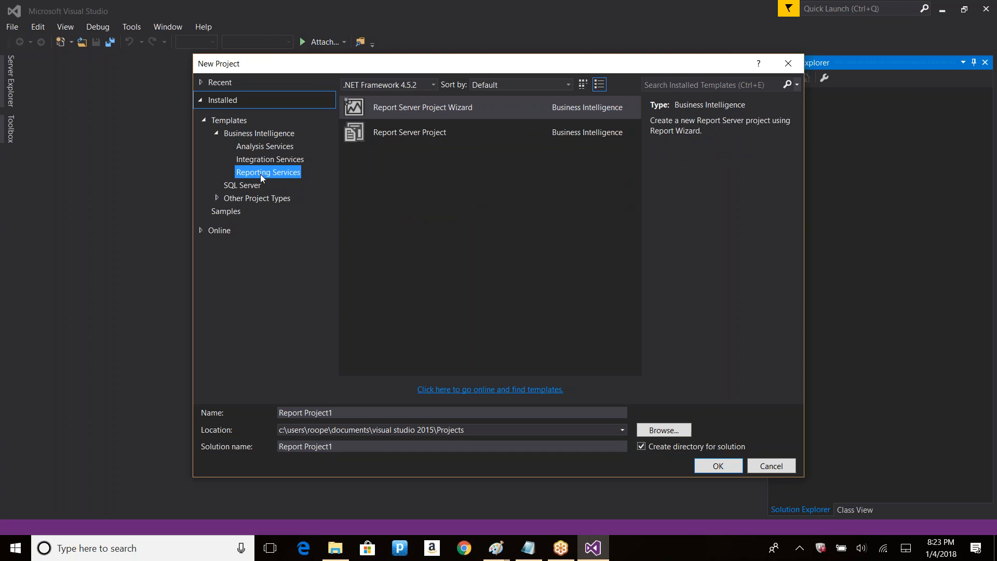
Check the online and recent template categories, and return to the installed Analysis Services templates
left_click(202, 231)
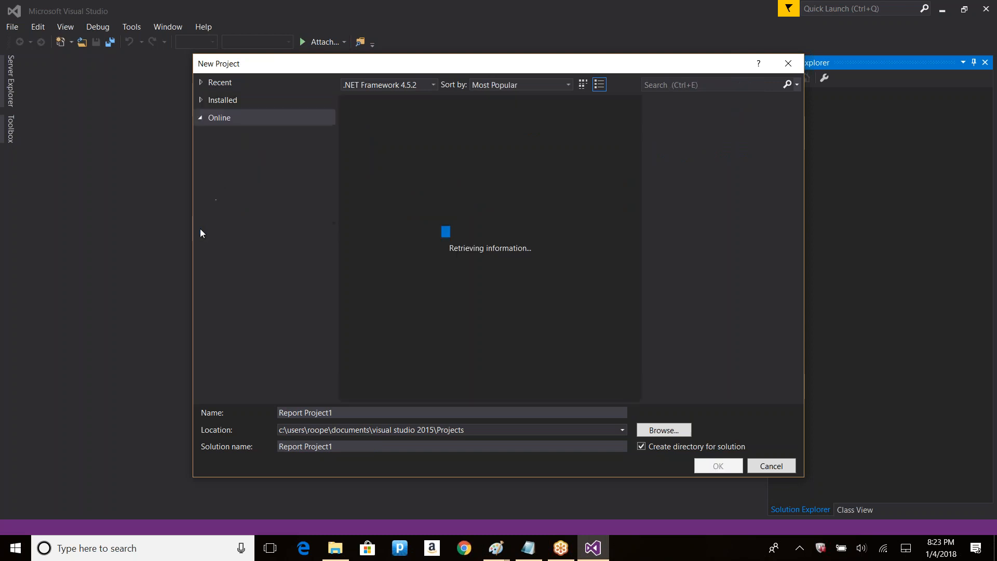
left_click(203, 83)
left_click(202, 122)
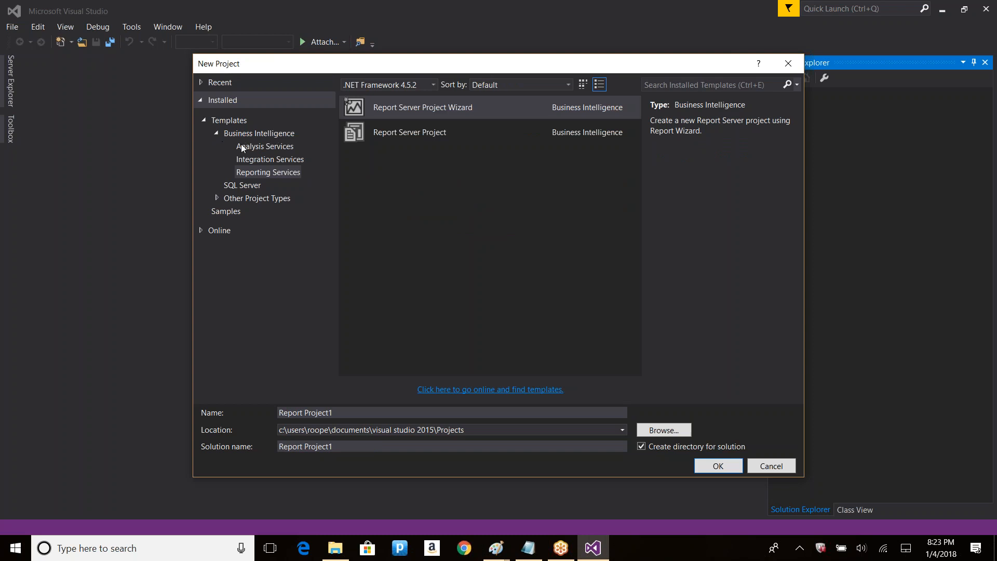
left_click(266, 148)
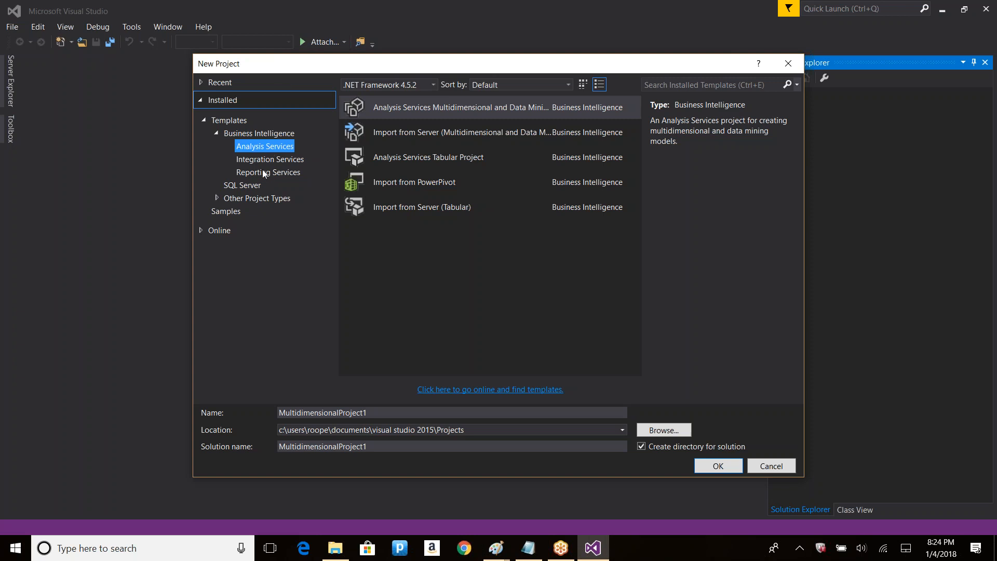
Search Windows for ssms and launch Microsoft SQL Server Management Studio 17
left_click(80, 548)
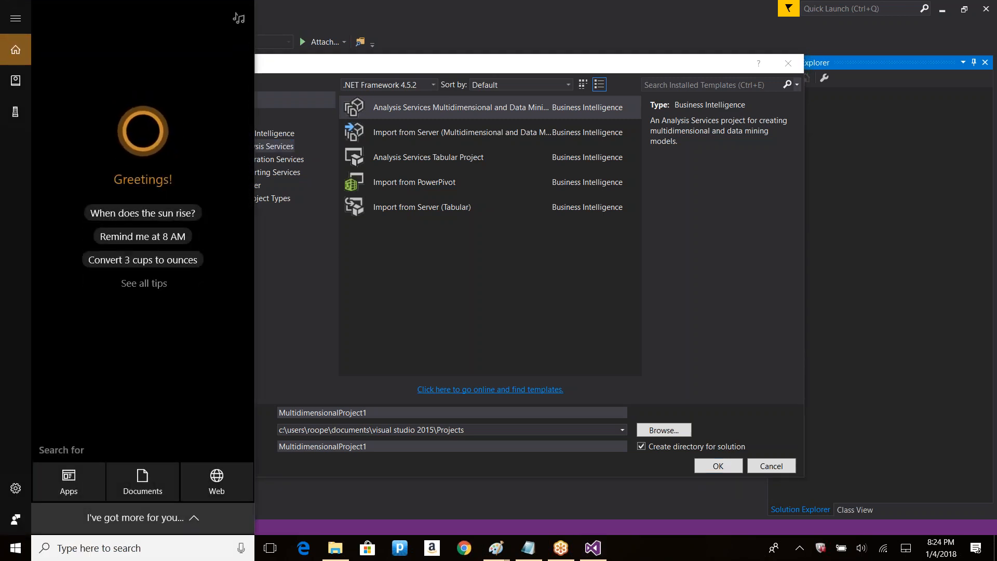
type("ssms")
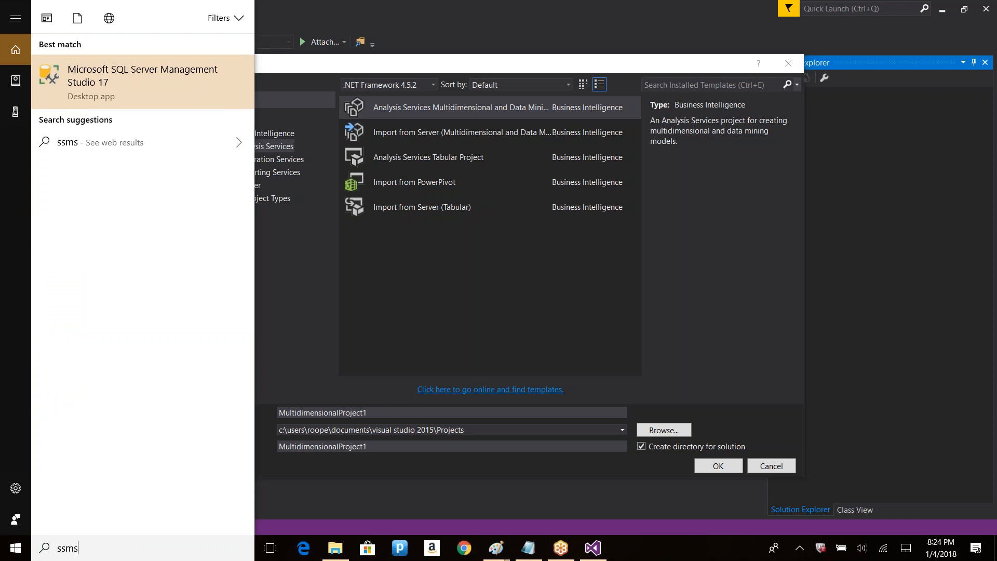
left_click(155, 86)
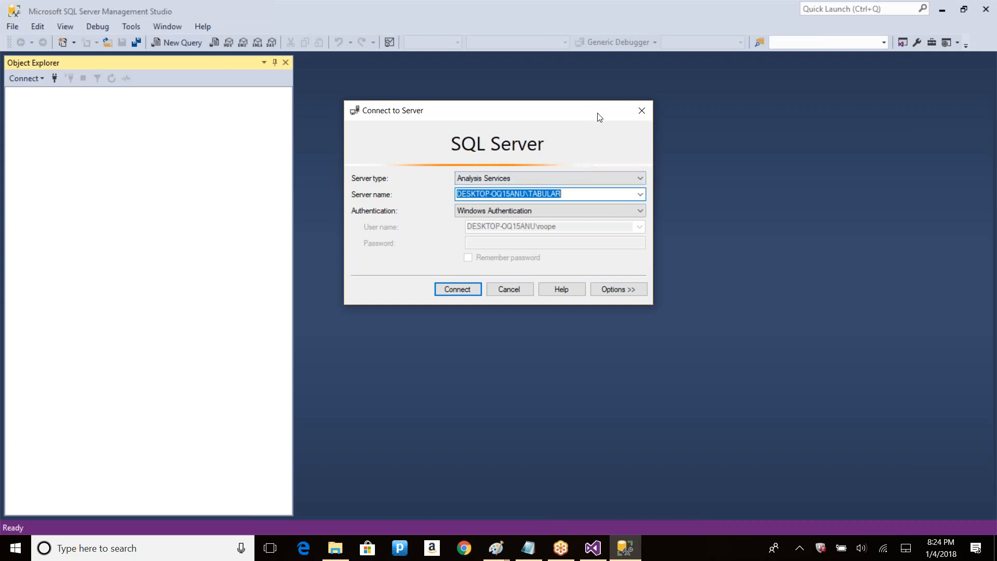
Set the connection's server type to Database Engine and choose Windows Authentication after reviewing the available types and authentication modes
left_click(571, 181)
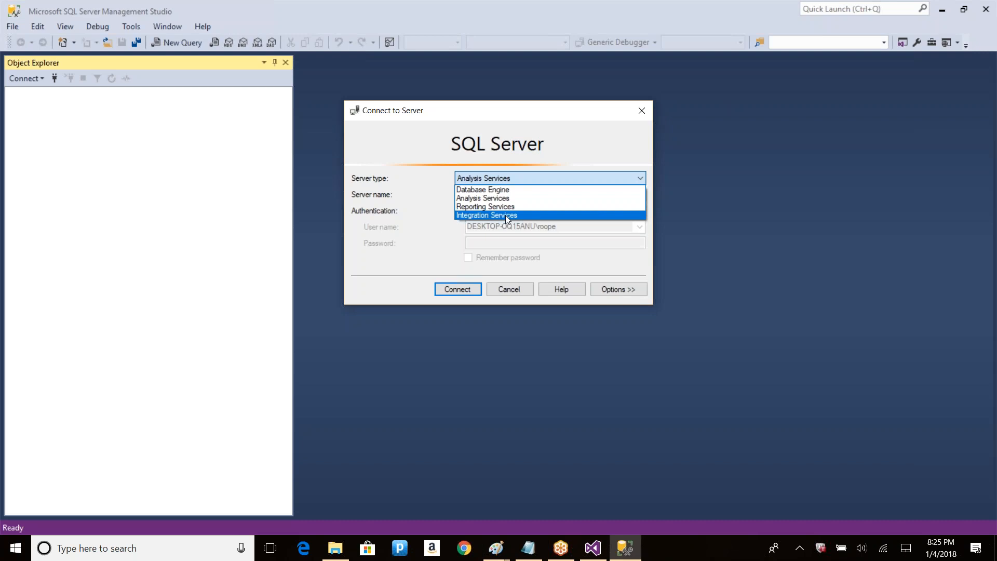
left_click(513, 190)
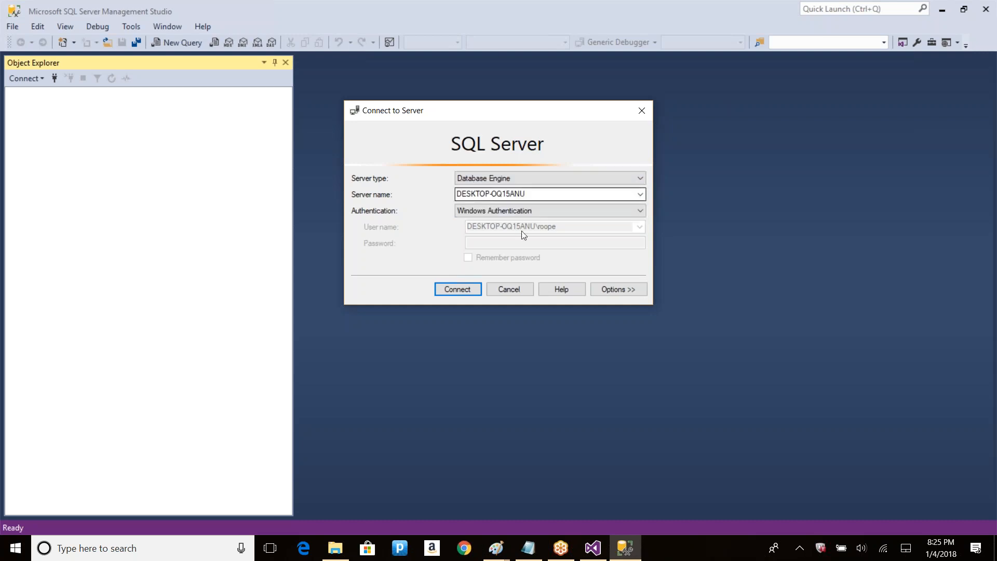
left_click(545, 193)
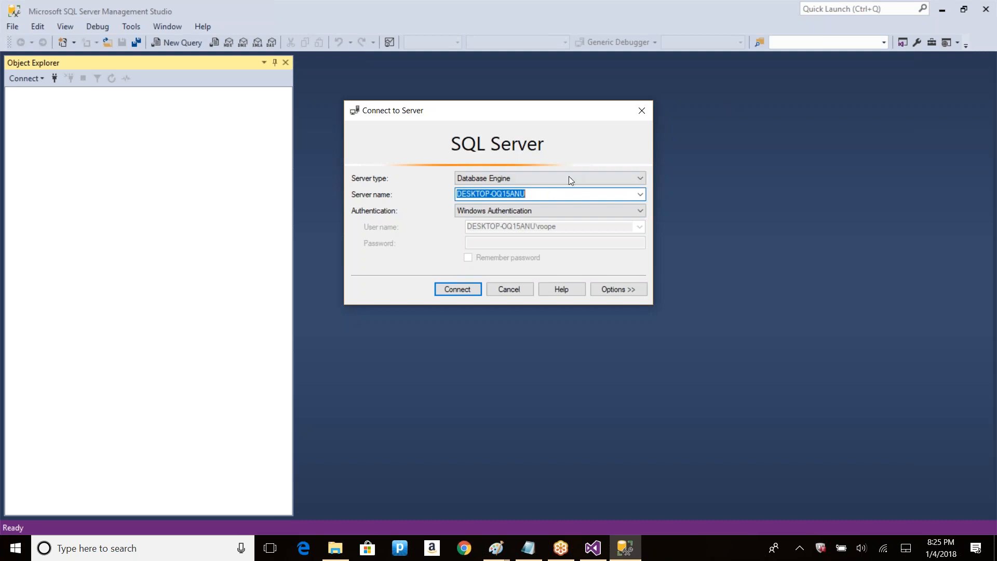
left_click(560, 213)
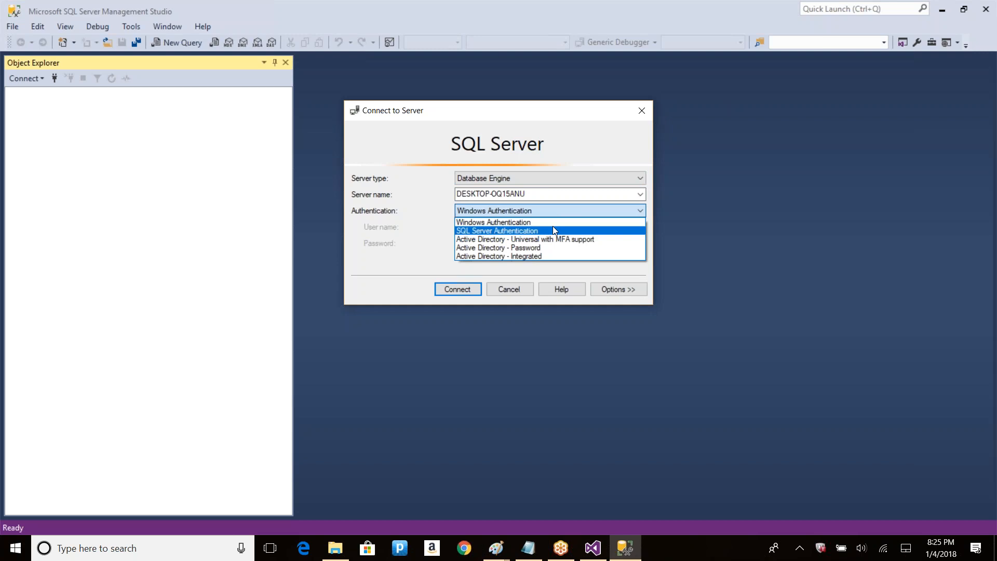
left_click(552, 223)
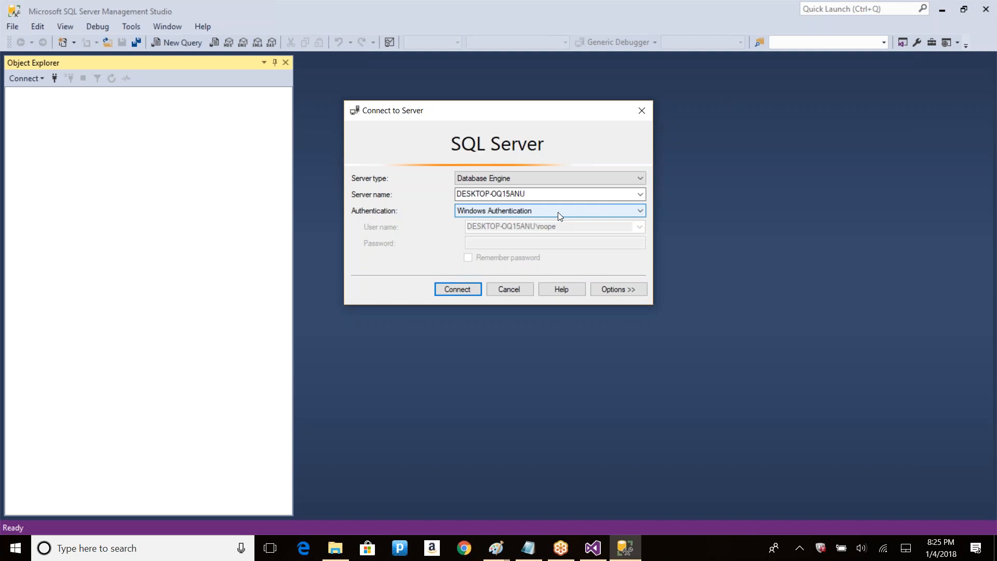
Switch the connection to SQL Server Authentication and inspect its login and server name fields
left_click(558, 212)
left_click(538, 227)
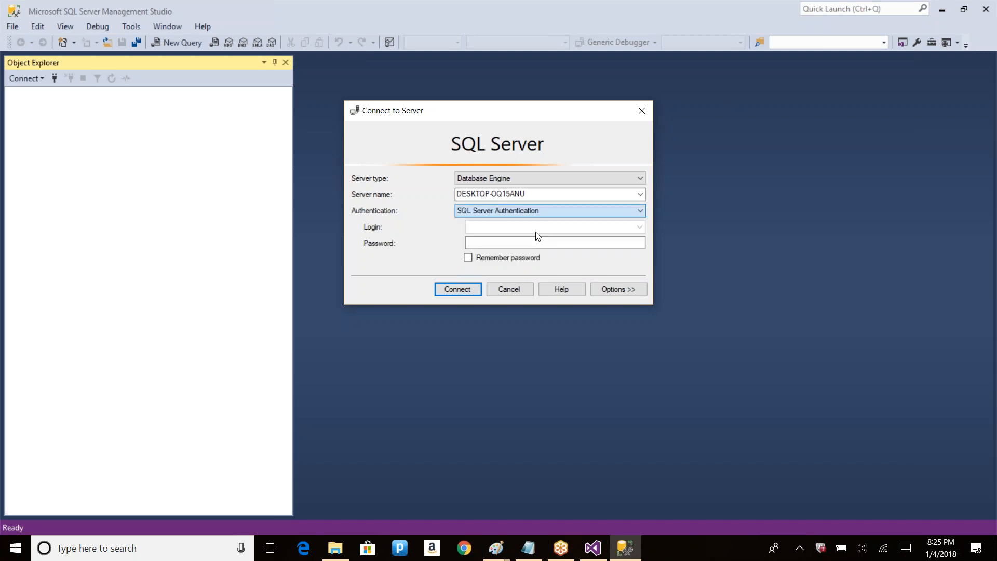
left_click(500, 226)
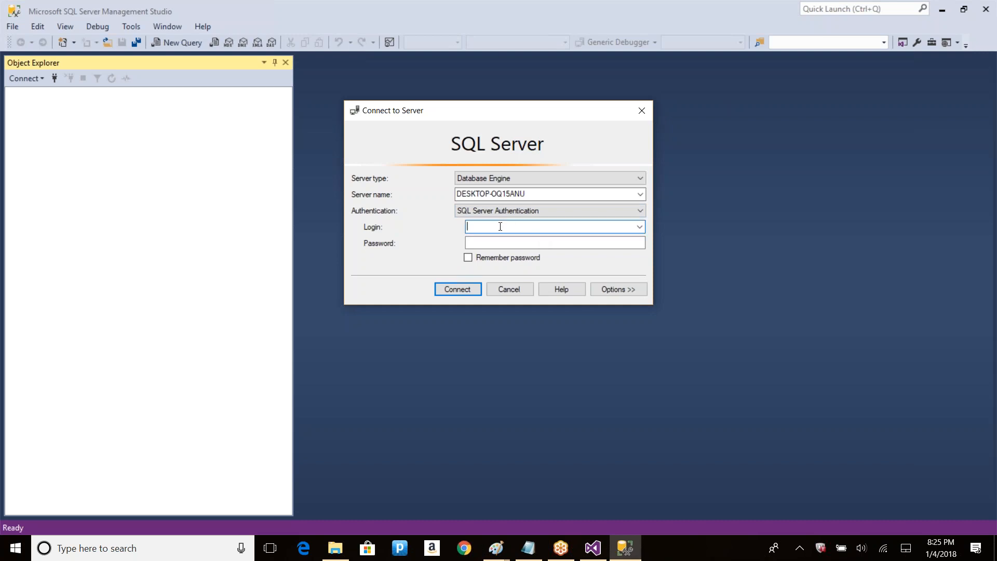
left_click(640, 231)
left_click(639, 227)
left_click(535, 193)
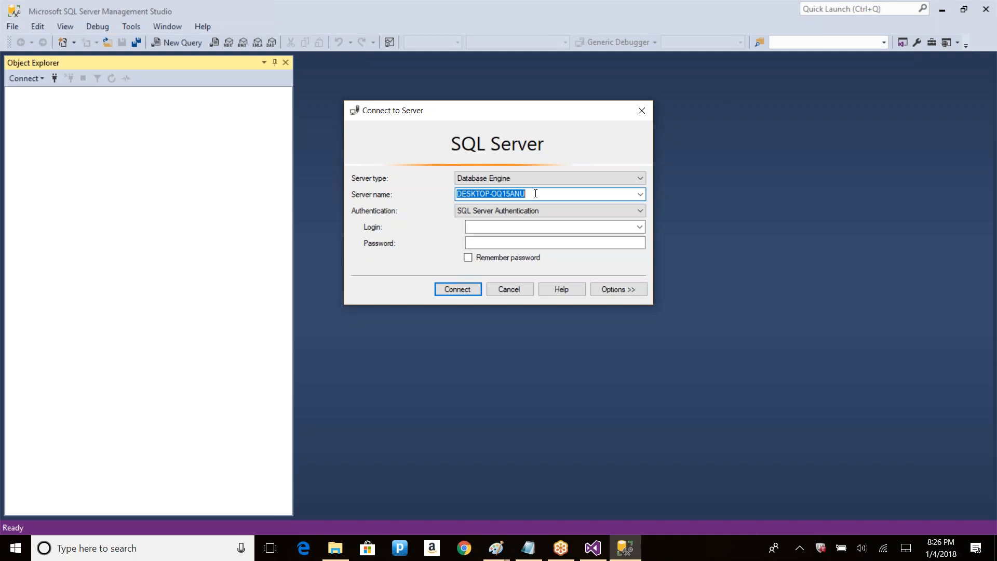
In the SSAS architecture diagram in Paint, draw a circle with ticked lines below the SSAS ellipse and handwrite a host name \ instance label beside it
left_click(496, 548)
mouse_move(463, 500)
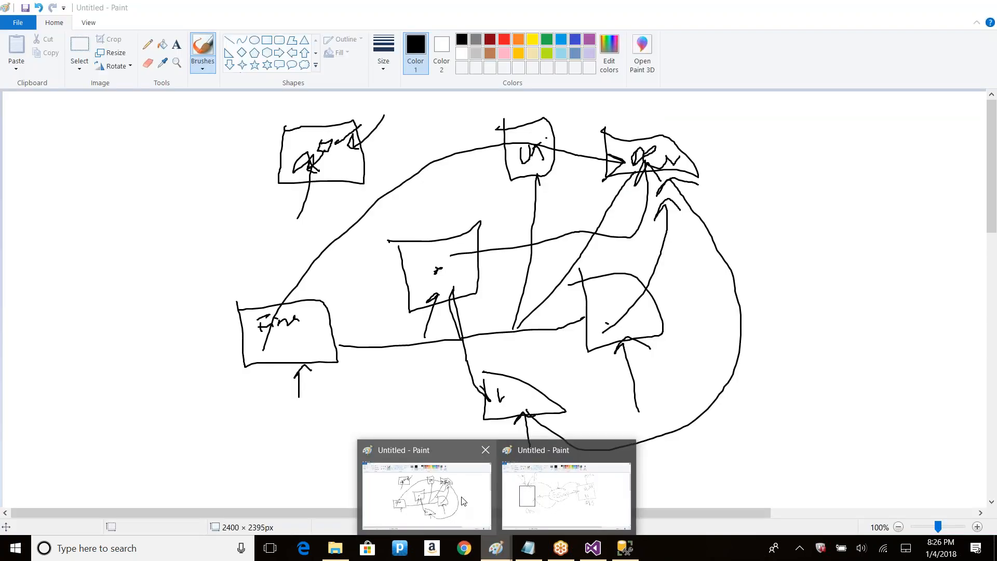
left_click(542, 493)
mouse_move(451, 359)
left_mouse_down()
mouse_move(453, 446)
mouse_move(552, 388)
mouse_move(422, 370)
mouse_move(492, 361)
mouse_move(504, 366)
mouse_move(497, 381)
mouse_move(520, 375)
mouse_move(507, 387)
mouse_move(501, 364)
mouse_move(514, 358)
mouse_move(533, 365)
mouse_move(530, 384)
left_mouse_up()
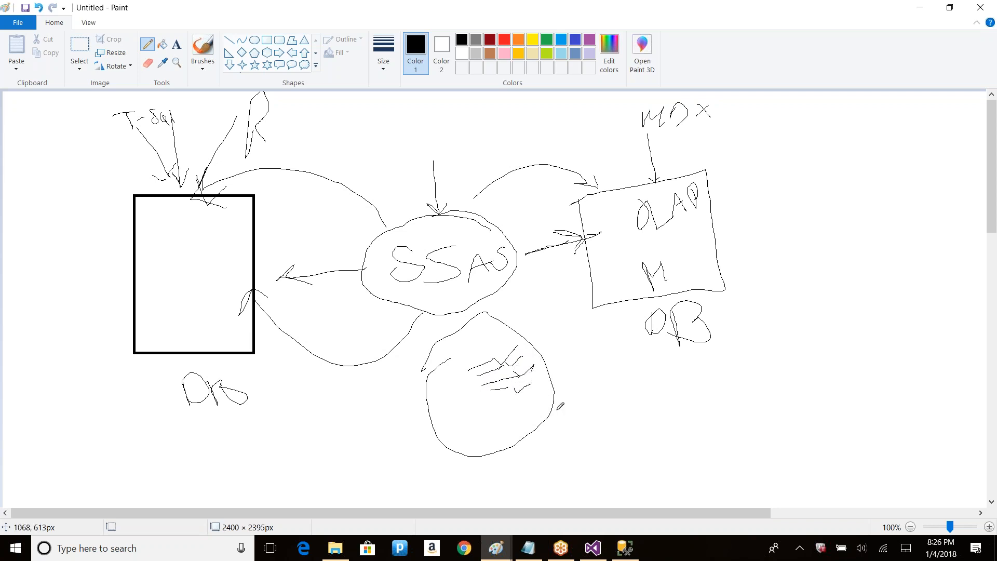
mouse_move(556, 410)
left_mouse_down()
mouse_move(559, 429)
mouse_move(586, 407)
mouse_move(594, 418)
mouse_move(624, 401)
left_mouse_up()
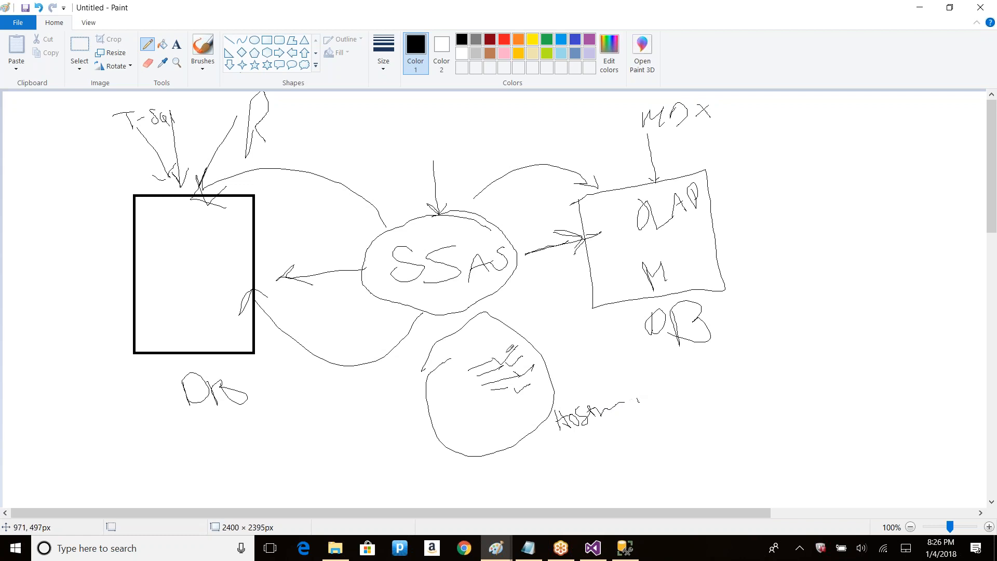
mouse_move(623, 388)
left_mouse_down()
mouse_move(671, 414)
mouse_move(655, 381)
mouse_move(656, 389)
left_mouse_up()
mouse_move(663, 384)
left_mouse_down()
mouse_move(696, 378)
mouse_move(681, 384)
left_mouse_up()
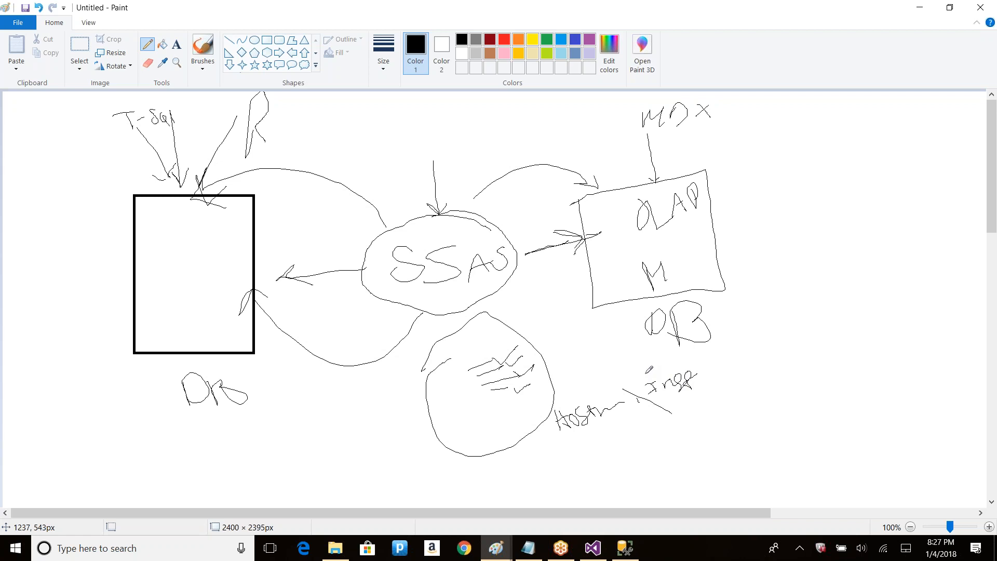
Launch Windows Services through a recent Run command and go to the services beginning with S
key("super+r")
key("Down")
key("Down")
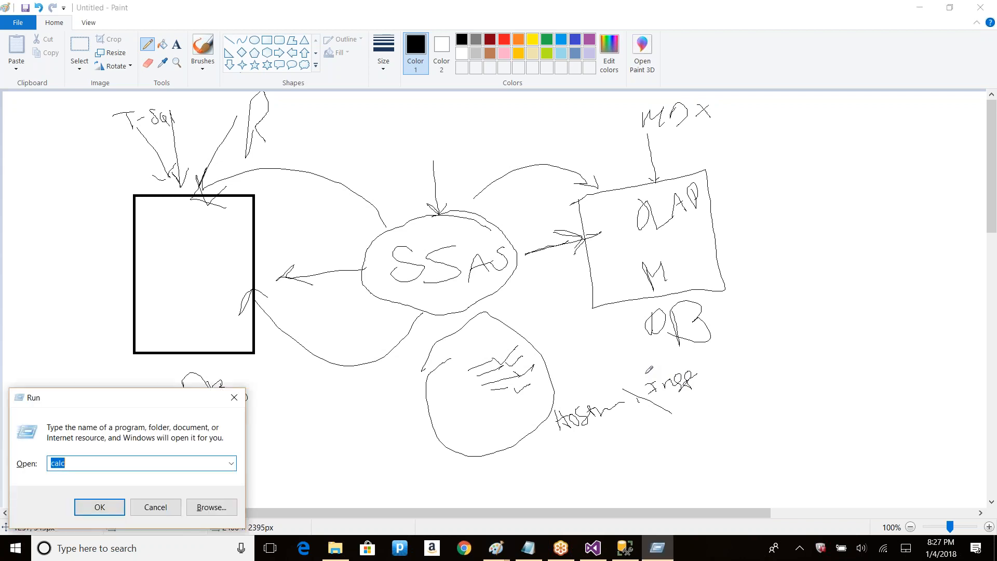
key("Down")
key("Return")
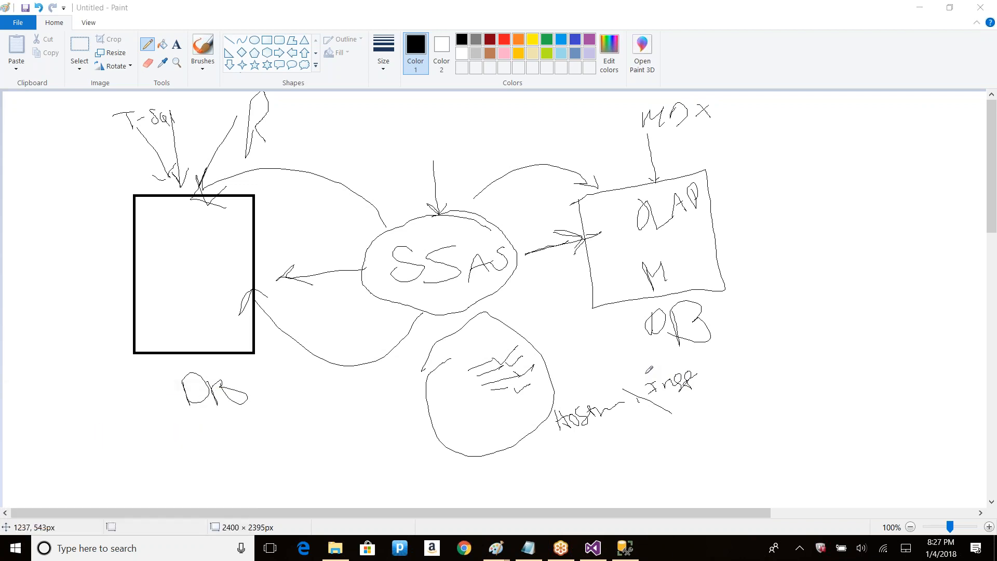
key("s")
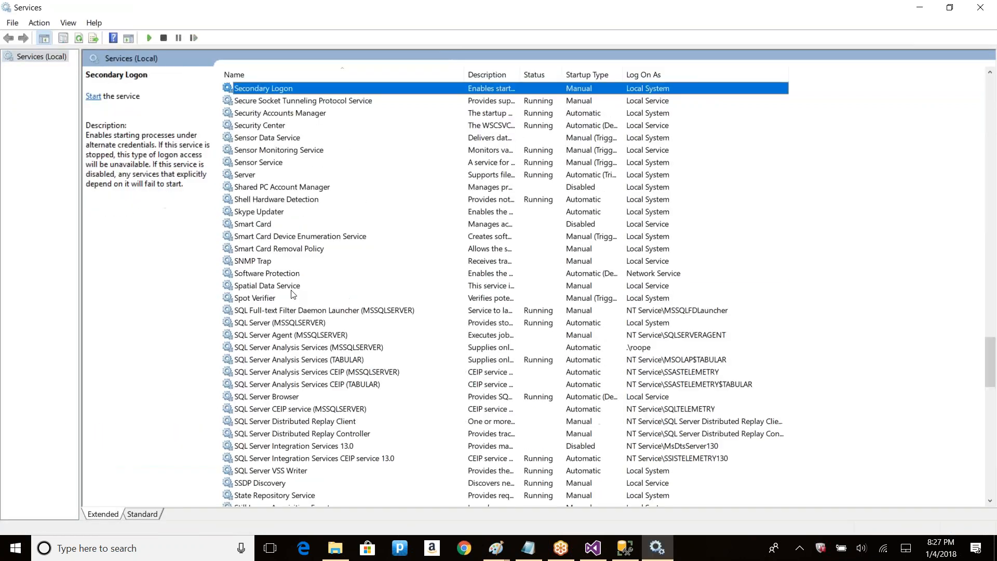
Start the SQL Server (MSSQLSERVER) service and check the MSSQLSERVER and TABULAR Analysis Services instances
left_click(268, 324)
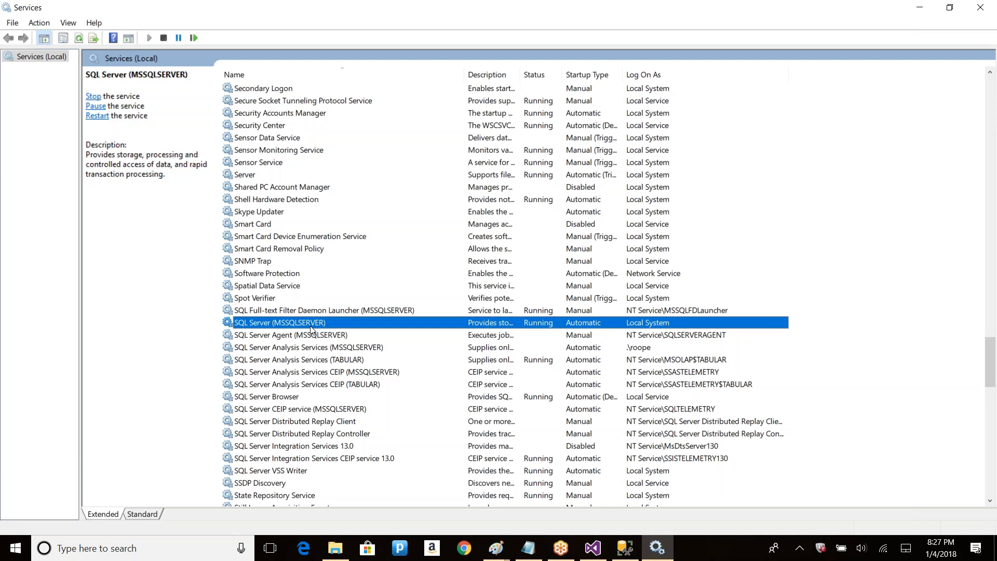
left_click(316, 348)
left_click(325, 361)
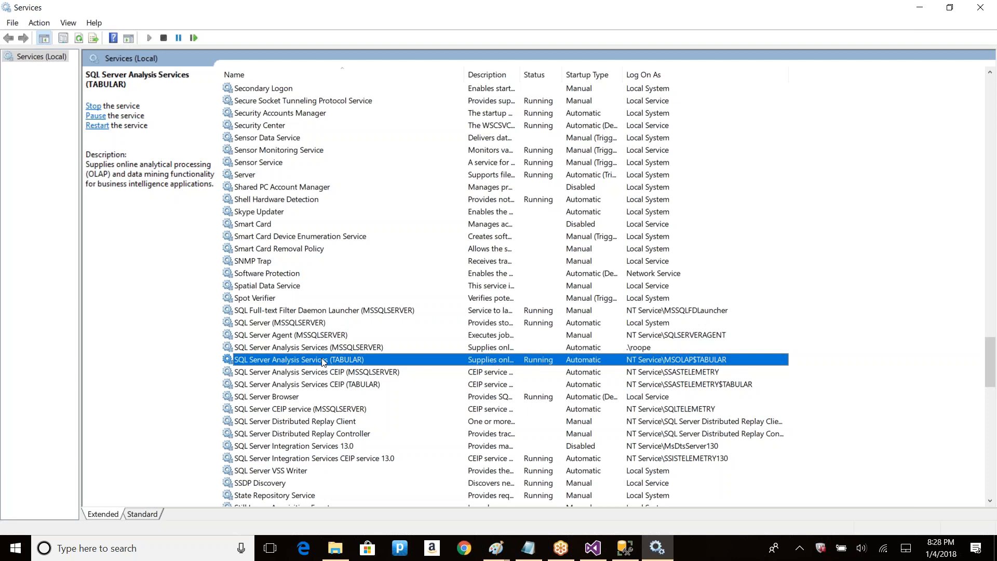
Return to the SSMS server connection dialog and set the authentication to Windows Authentication
key("alt+Tab")
key("alt+Tab")
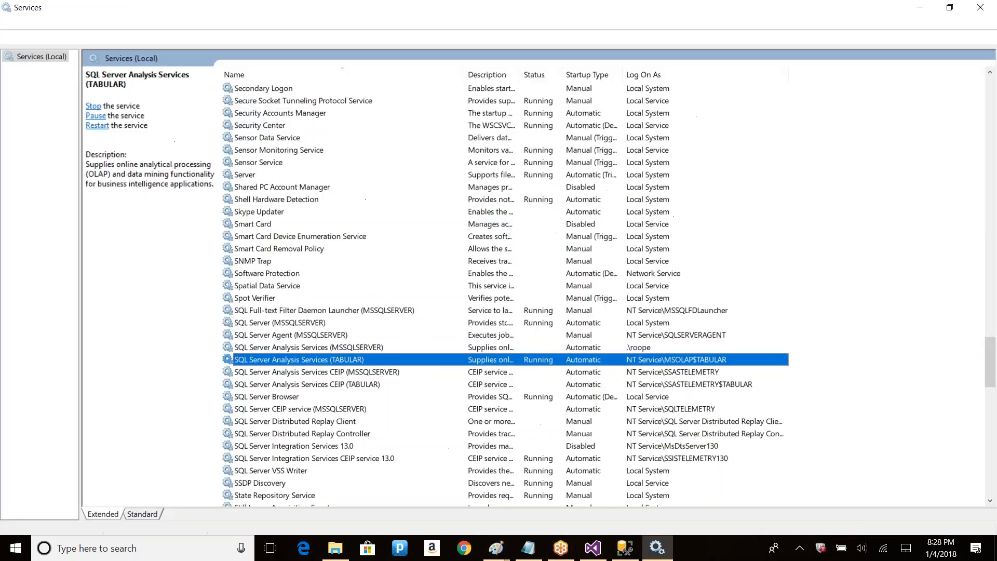
key("alt+Tab")
key("Tab")
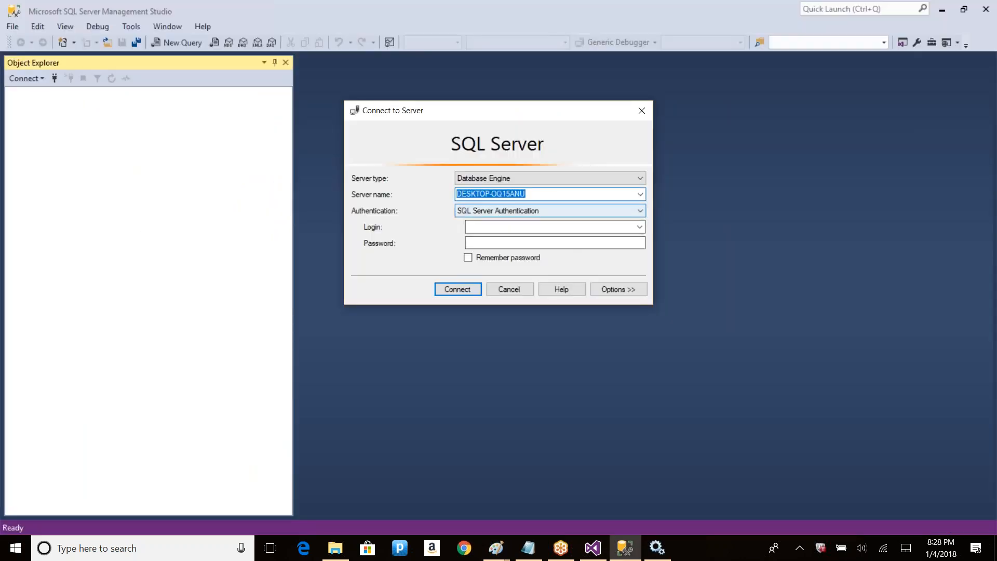
left_click(506, 210)
left_click(505, 218)
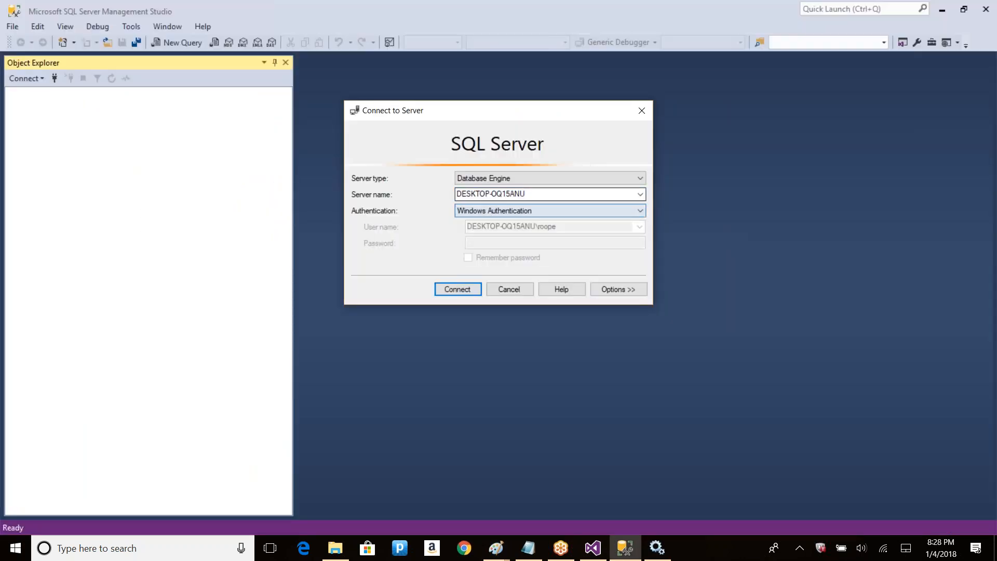
Copy the server name, try . and localhost as alternatives, and restore the copied name
left_click(527, 195)
key("ctrl+c")
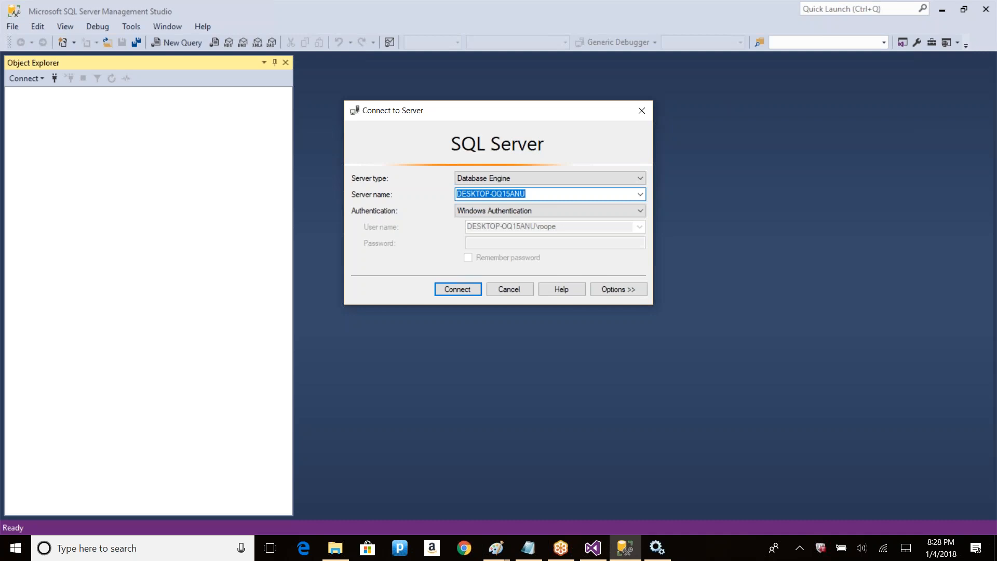
type(".")
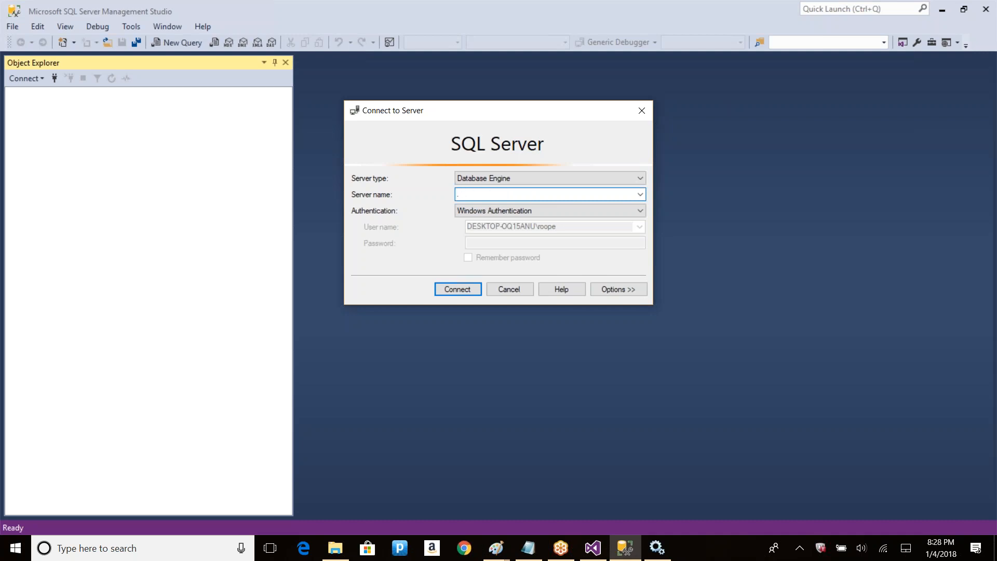
key("BackSpace")
type("localhost")
key("ctrl+a")
key("ctrl+v")
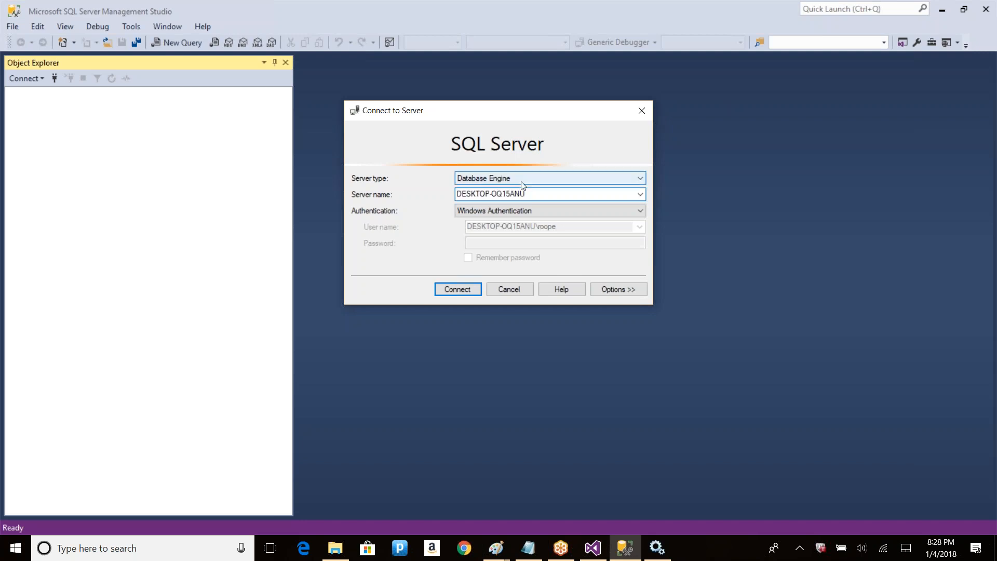
Connect to the Database Engine server and select its SQL Server Agent node
left_click(469, 288)
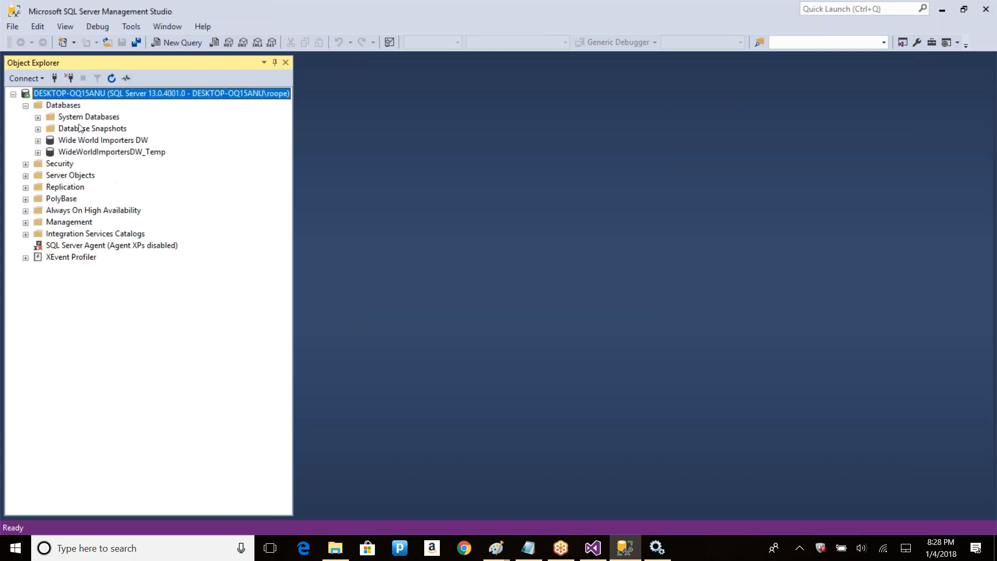
left_click(61, 246)
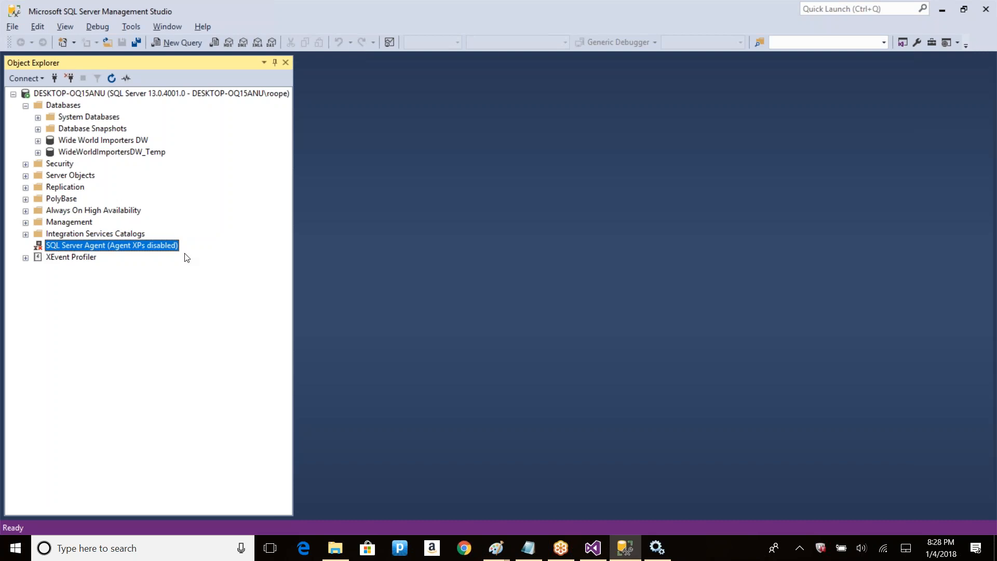
Switch to Windows Services and start the SQL Server Agent (MSSQLSERVER) service
key("alt+Tab")
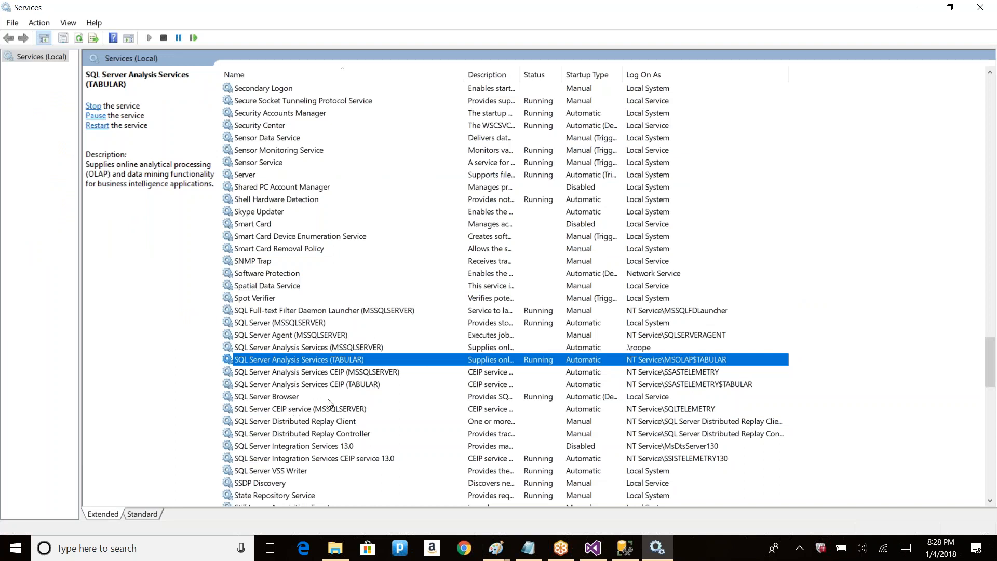
right_click(314, 333)
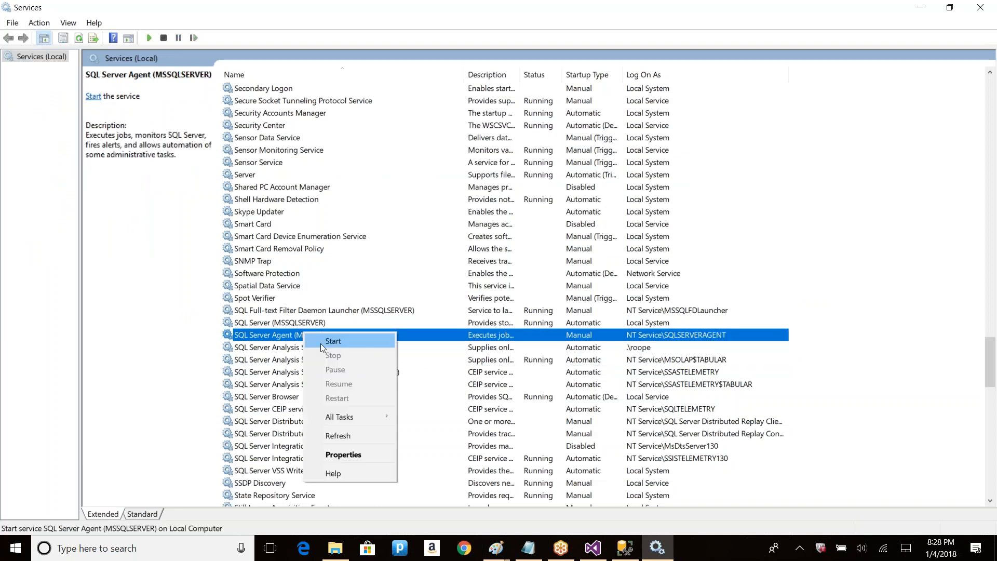
left_click(332, 342)
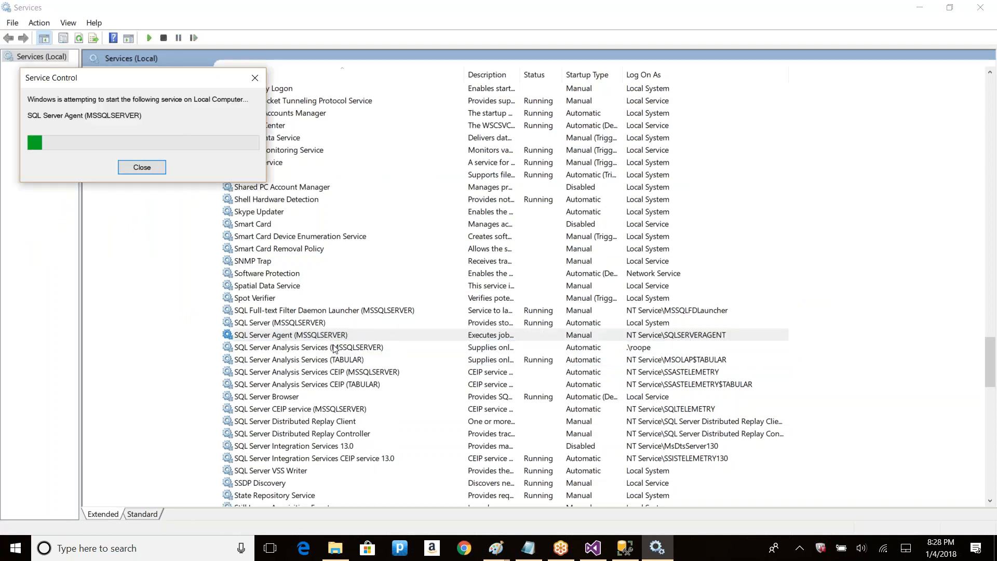
Return to SSMS, refresh the server's object tree, and expand SQL Server Agent and its Jobs folder
key("alt+Tab")
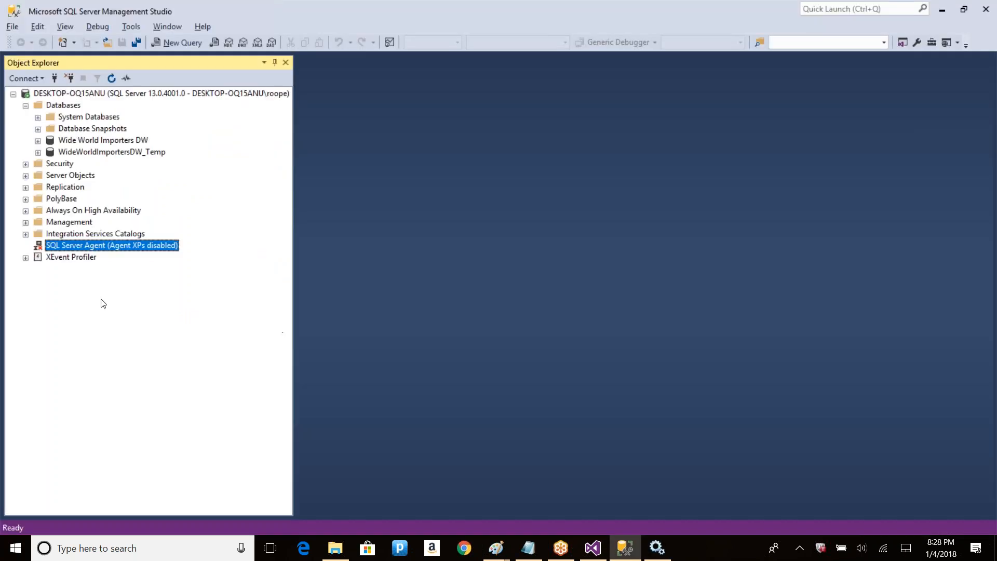
left_click(57, 95)
left_click(112, 78)
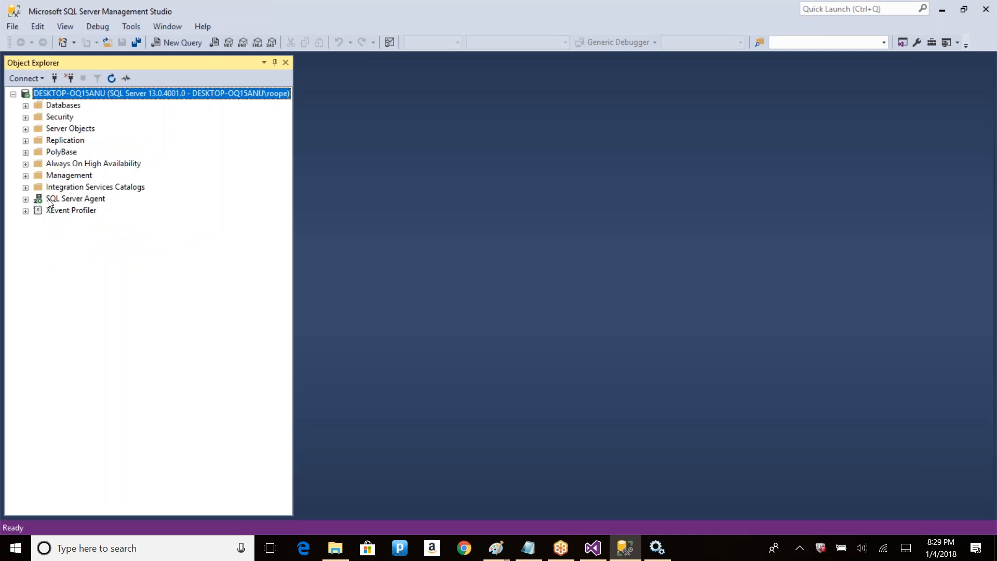
left_click(25, 199)
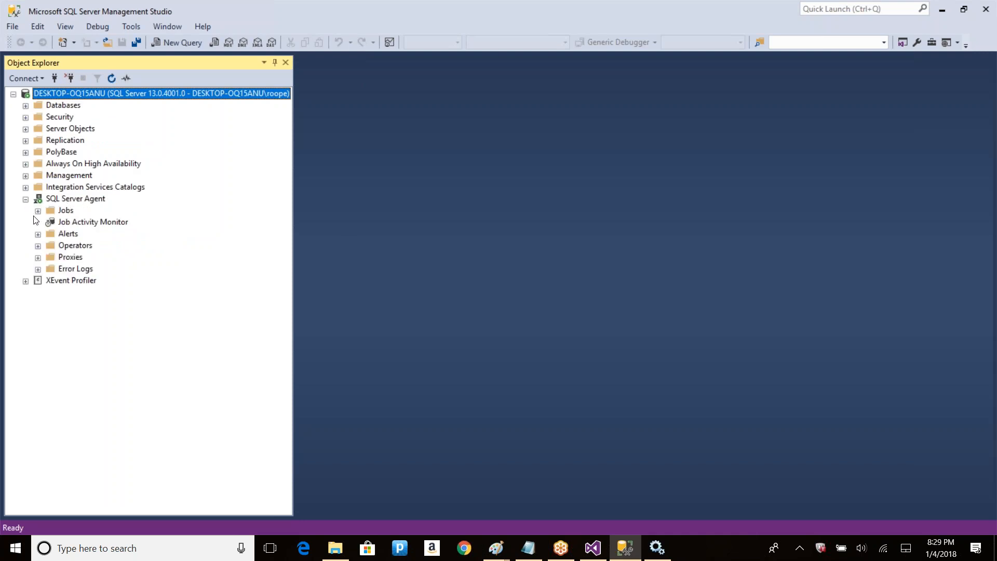
left_click(37, 211)
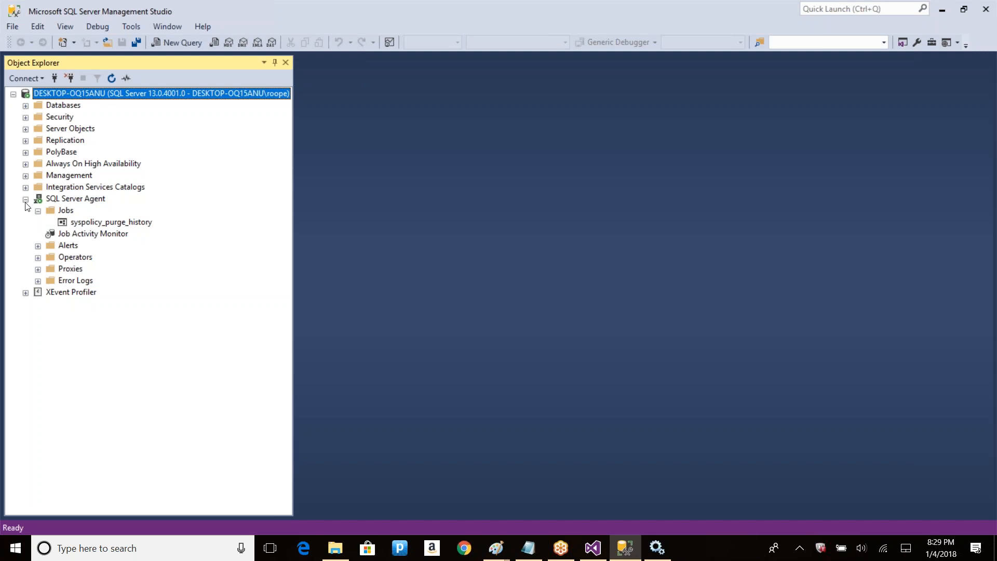
Collapse SQL Server Agent, switch to Windows Services, and stop the SQL Server Agent (MSSQLSERVER) service
left_click(25, 199)
key("alt+Tab")
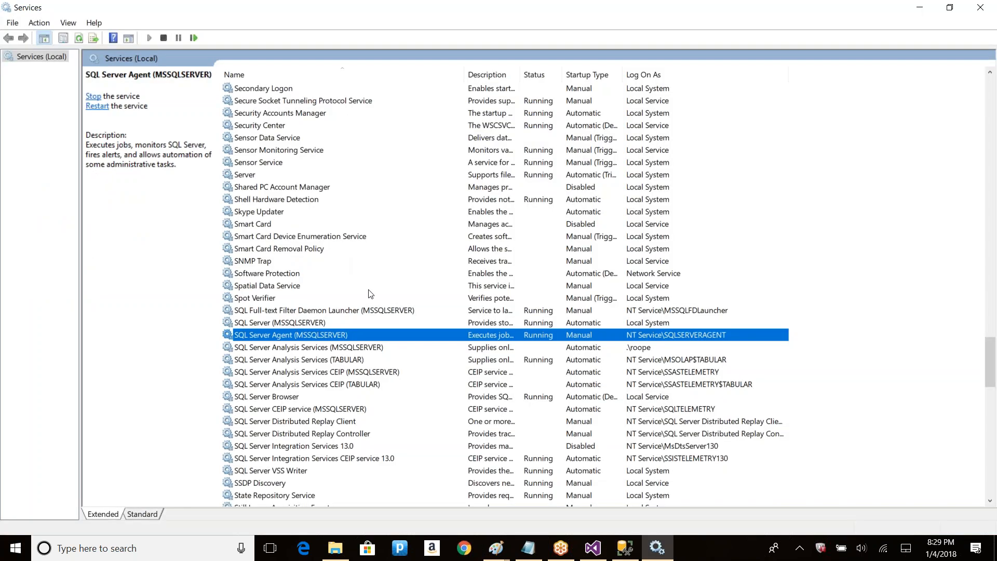
right_click(323, 337)
left_click(358, 358)
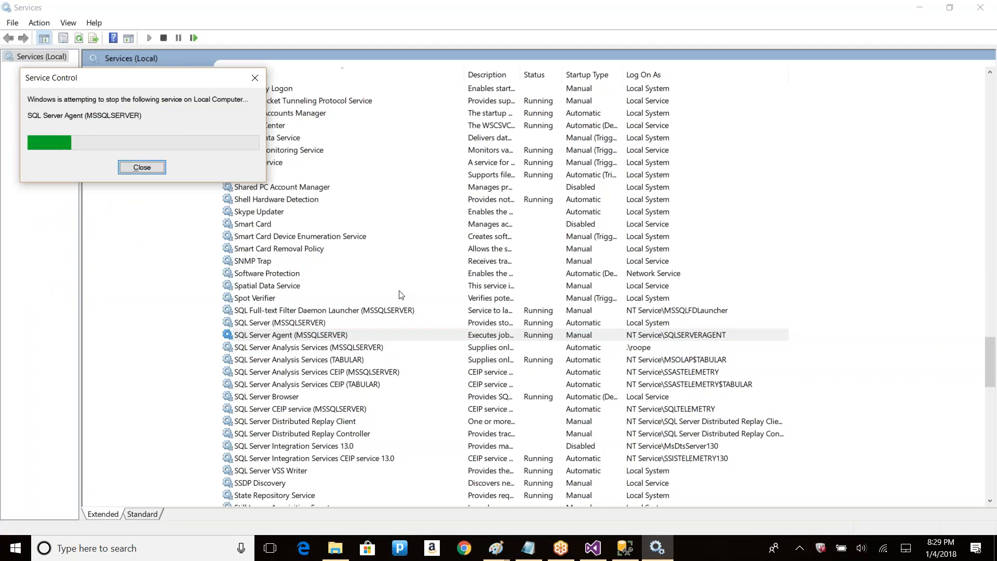
Return to SSMS, refresh the server's object tree, and expand Databases to select Wide World Importers DW
key("alt+Tab")
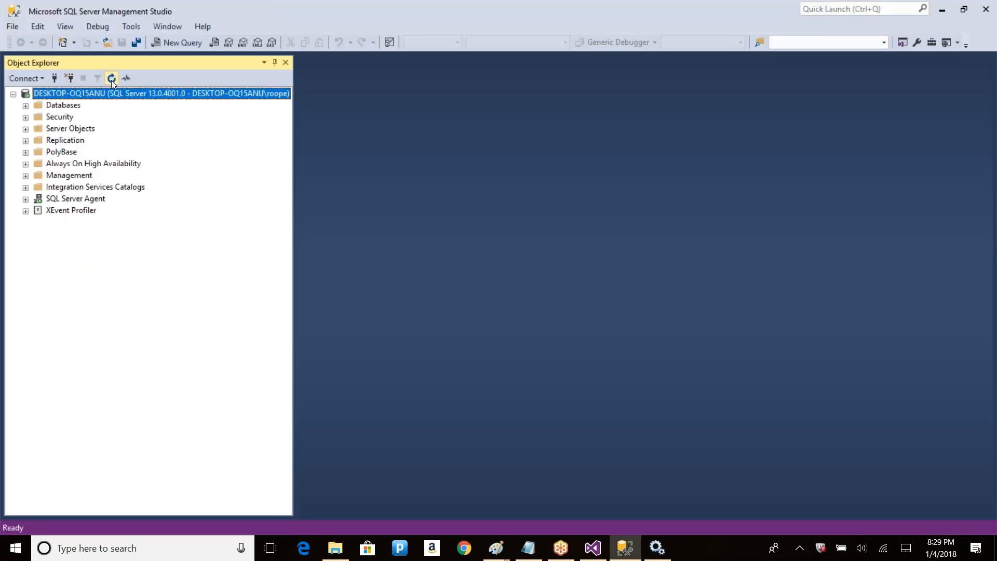
left_click(111, 79)
left_click(25, 106)
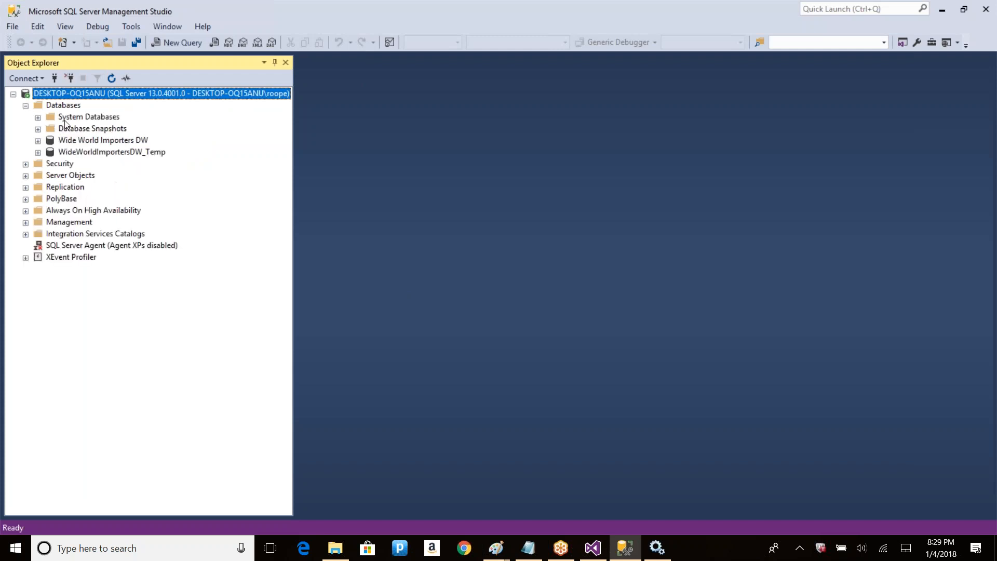
left_click(93, 144)
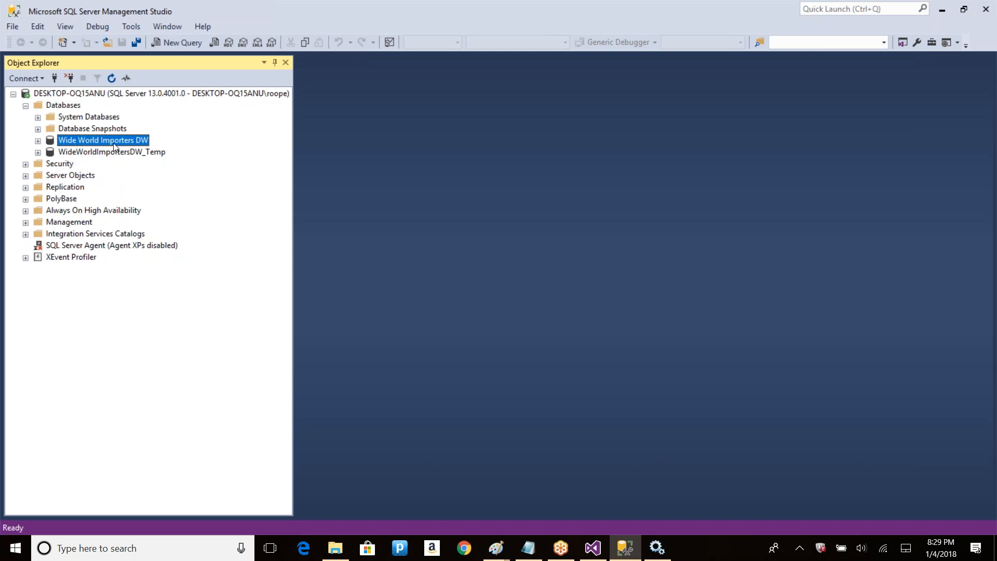
Delete the WideWorldImportersDW_Temp database
left_click(91, 151)
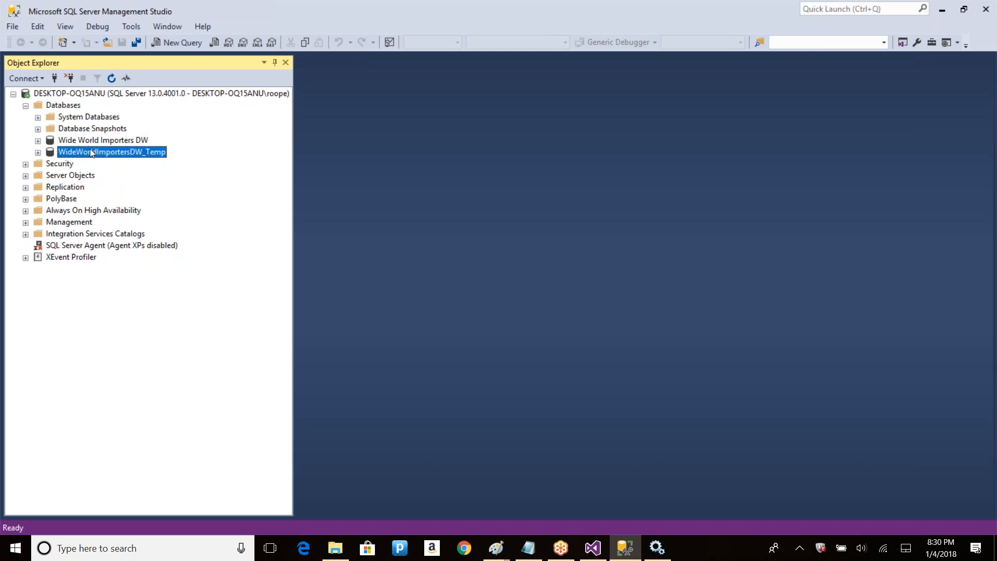
key("Delete")
key("Return")
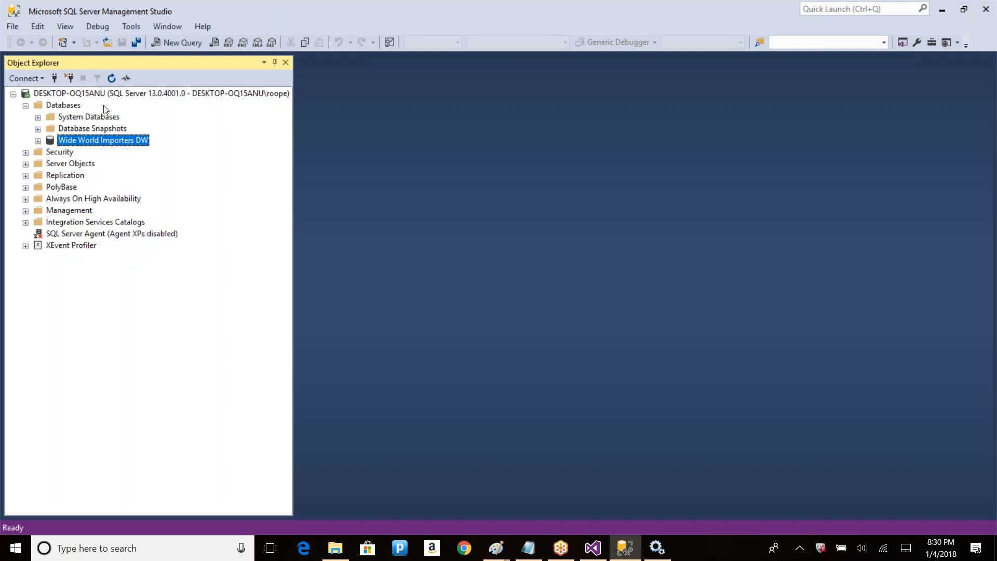
Open a new query on Wide World Importers DW and expand the database's Tables folder
left_click(165, 47)
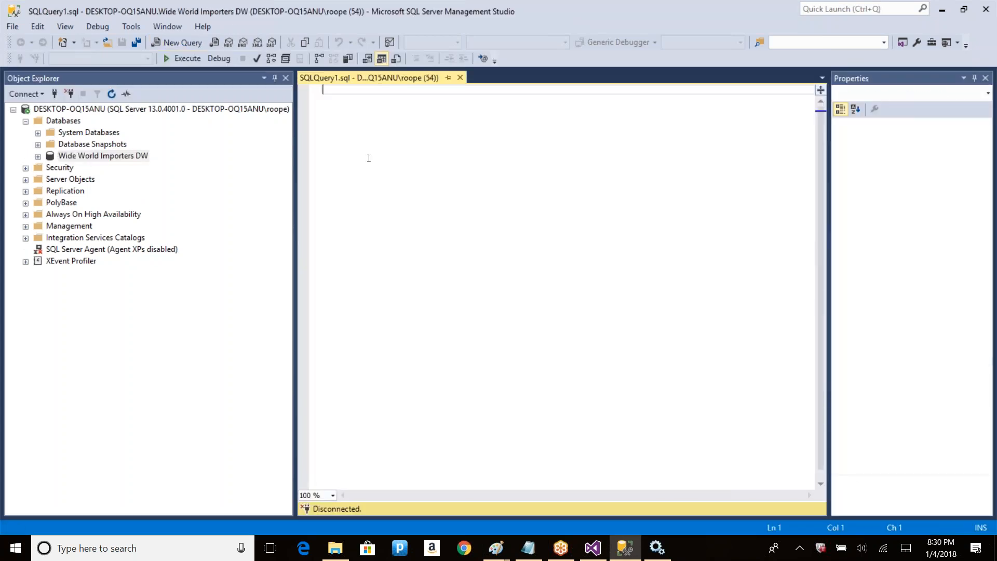
left_click(37, 157)
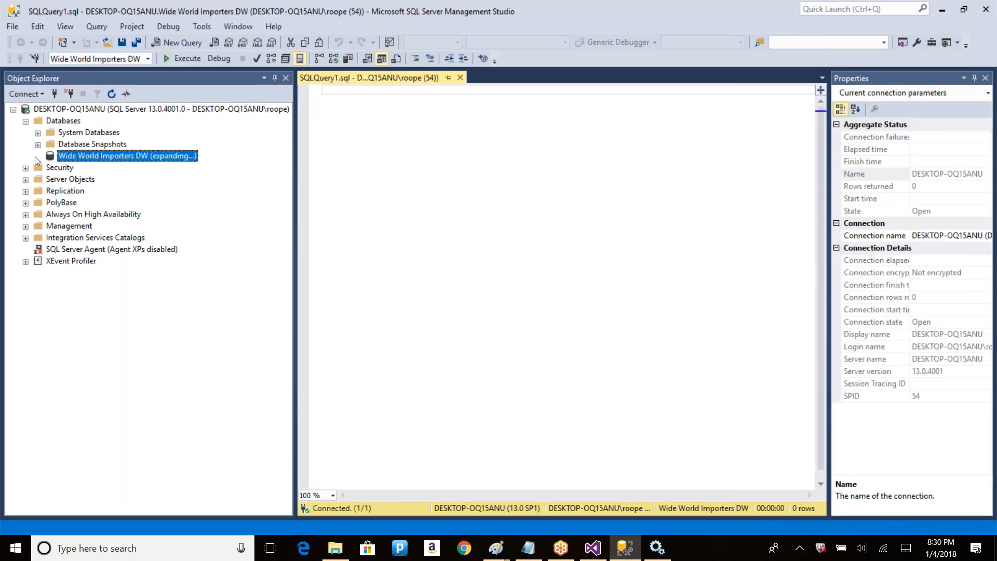
left_click(51, 180)
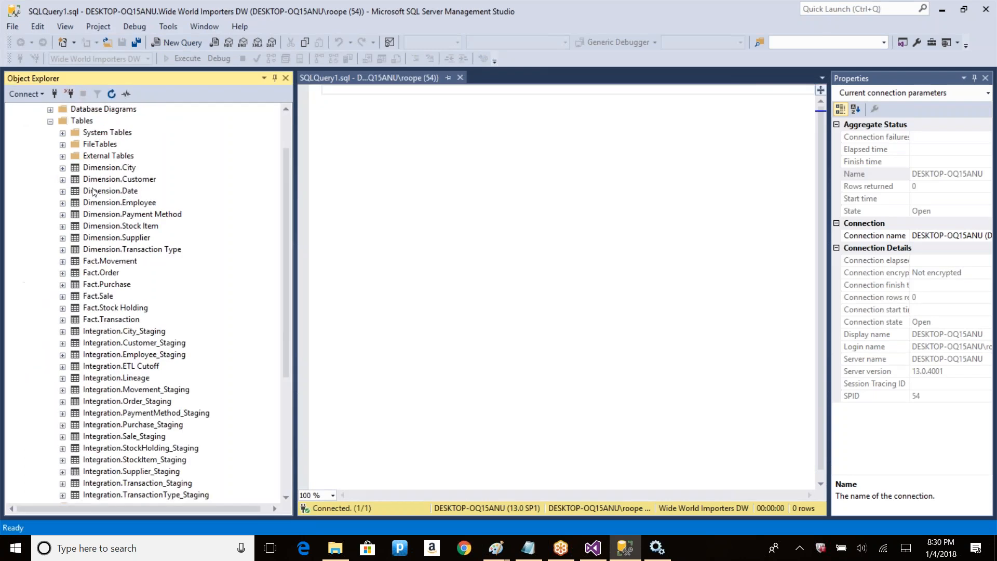
Run the query select * from [Fact].[Sale] using the table name from the object tree, and inspect the result cells
left_click_drag(104, 300, 510, 180)
type("select * fr")
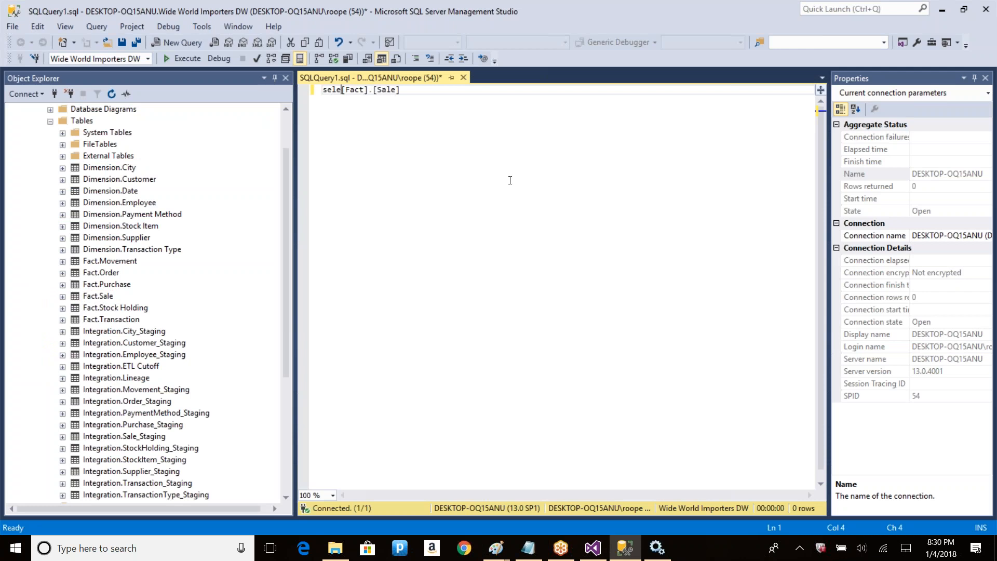
type("om")
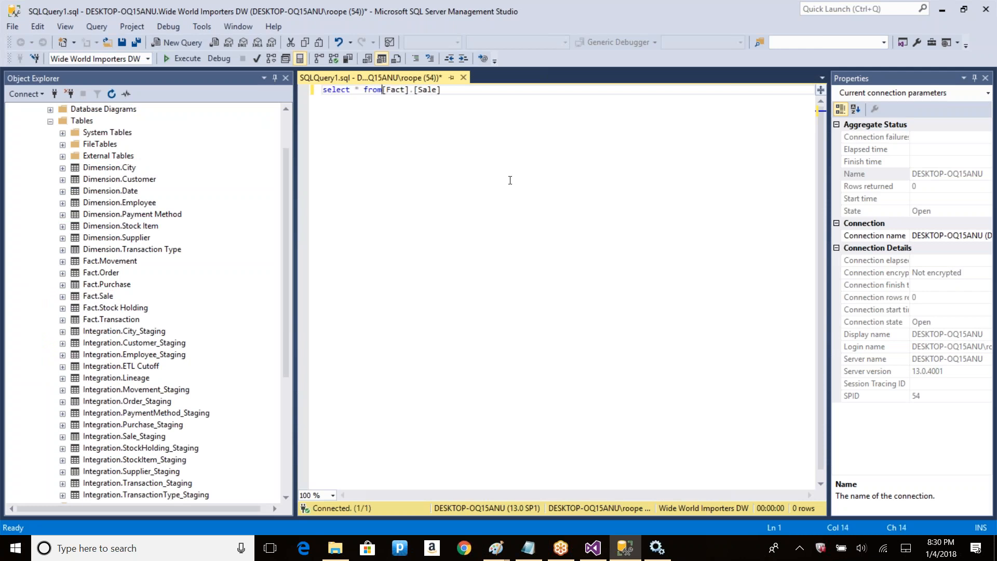
key("F5")
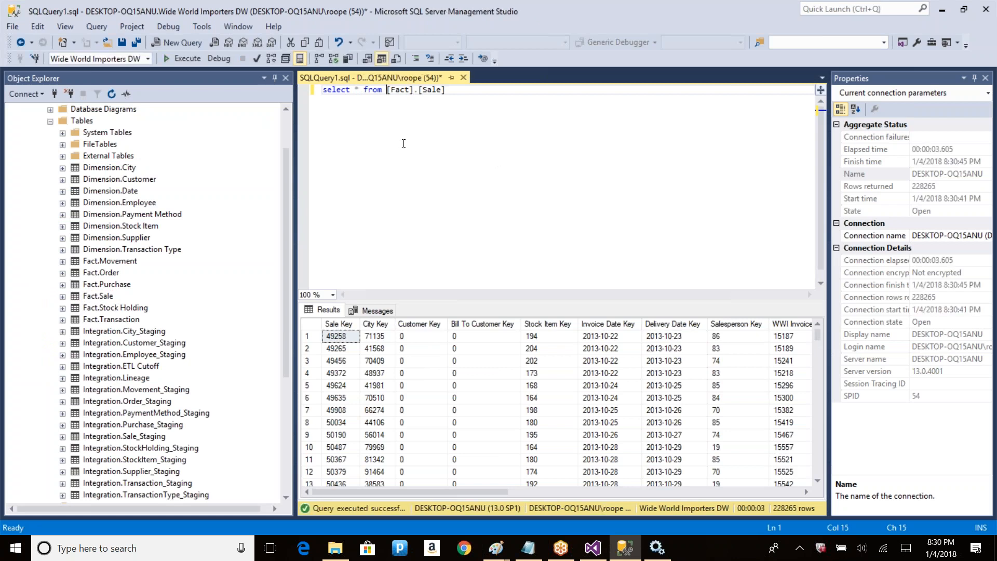
left_click(547, 373)
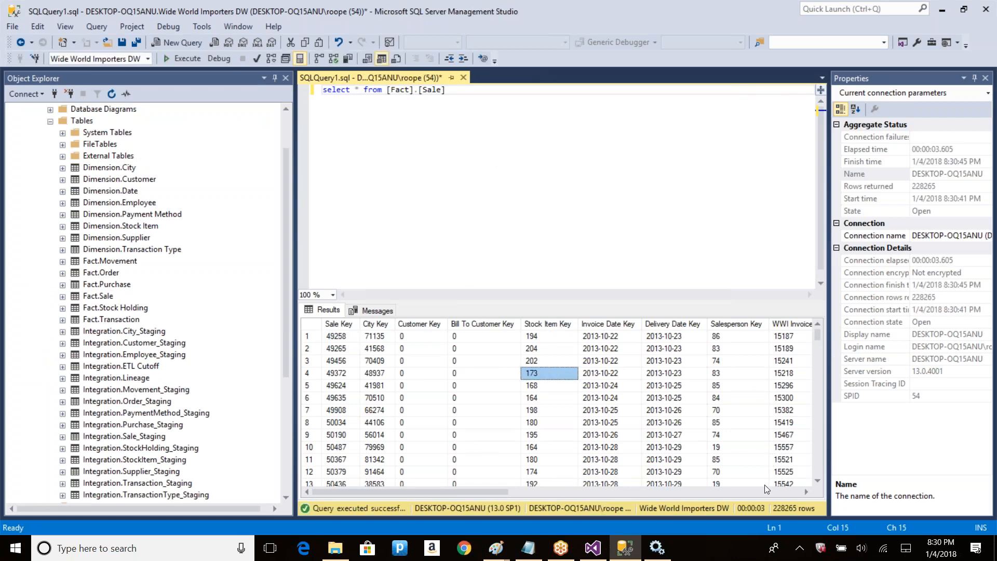
left_click(698, 374)
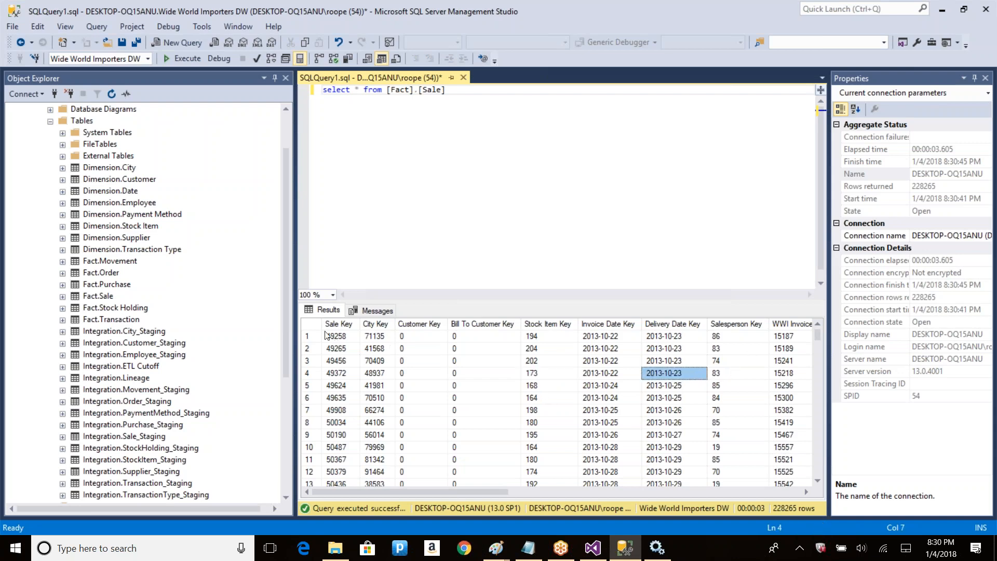
Collapse the Wide World Importers DW tree and open an Analysis Services connection, placing the cursor in the server name
left_click(50, 121)
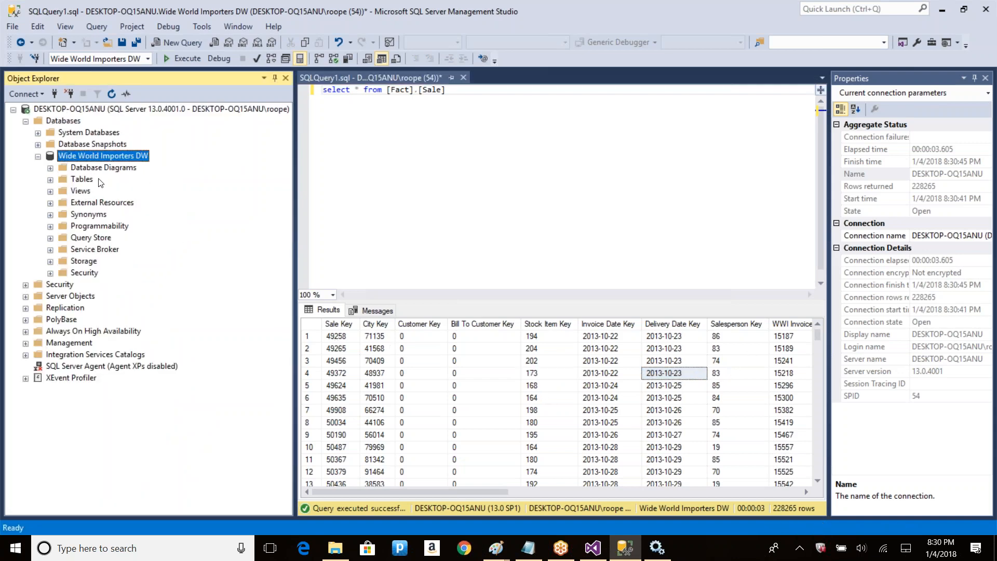
left_click(38, 158)
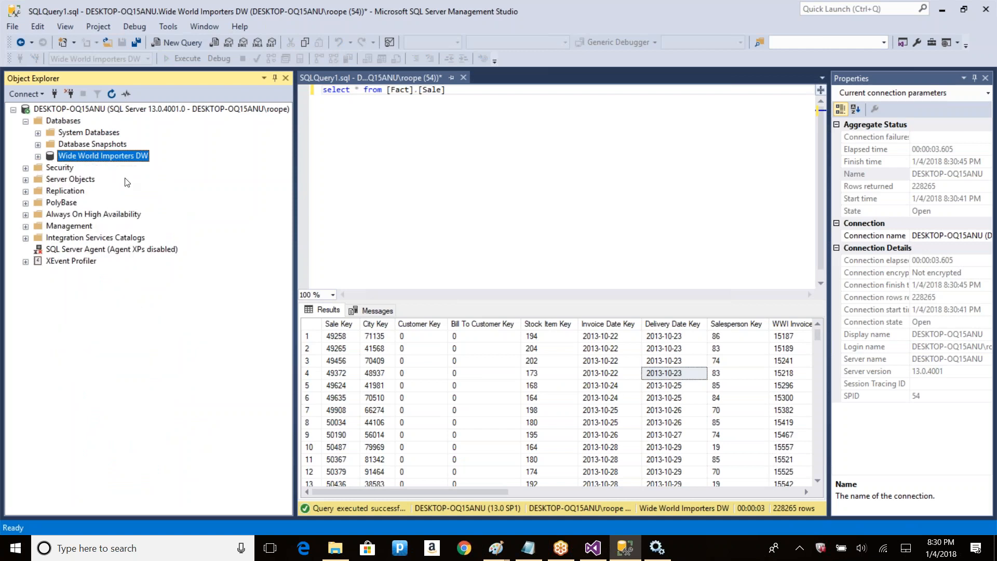
left_click(44, 95)
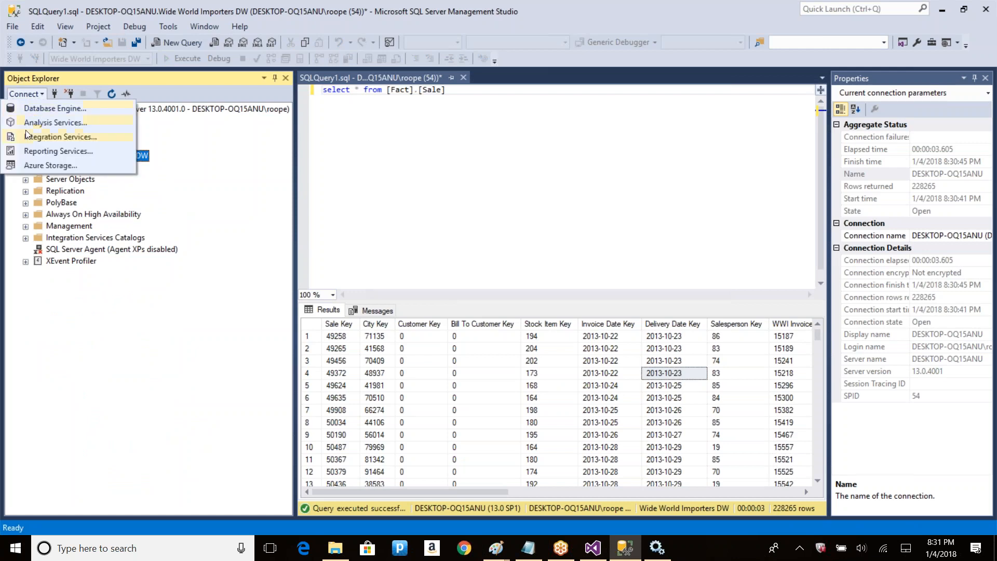
left_click(58, 123)
left_click(613, 203)
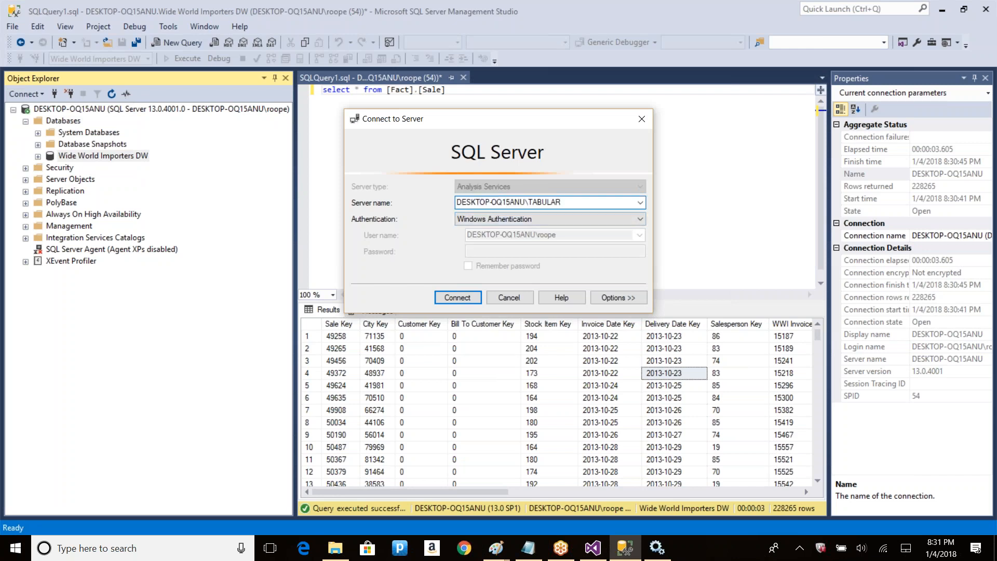
key("Left")
key("Left")
key("Left")
key("Left")
key("Left")
key("Left")
key("Left")
key("Left")
Switch to Windows Services and compare the SQL Server Analysis Services entries for MSSQLSERVER and TABULAR
key("alt+Tab")
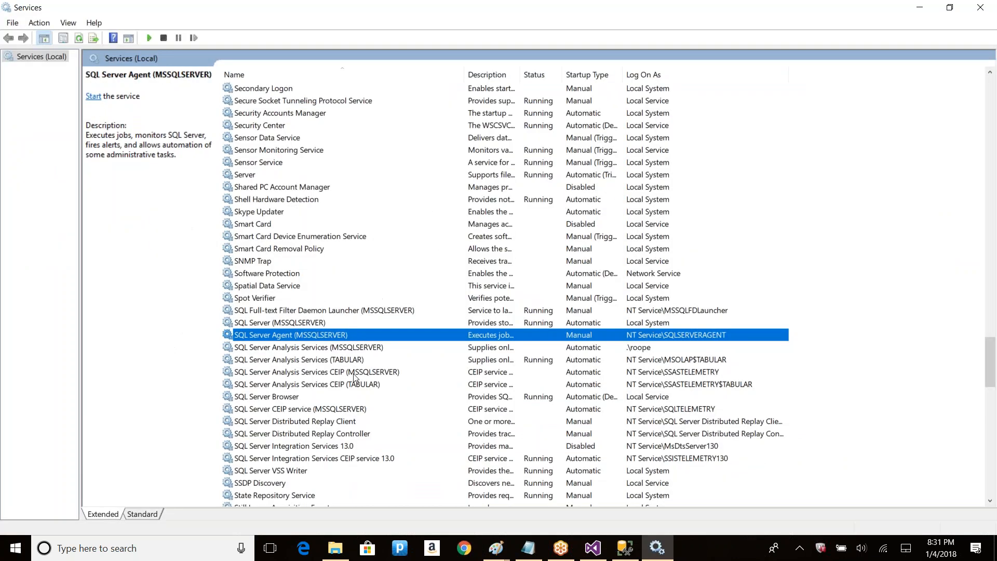
left_click(334, 364)
left_click(335, 351)
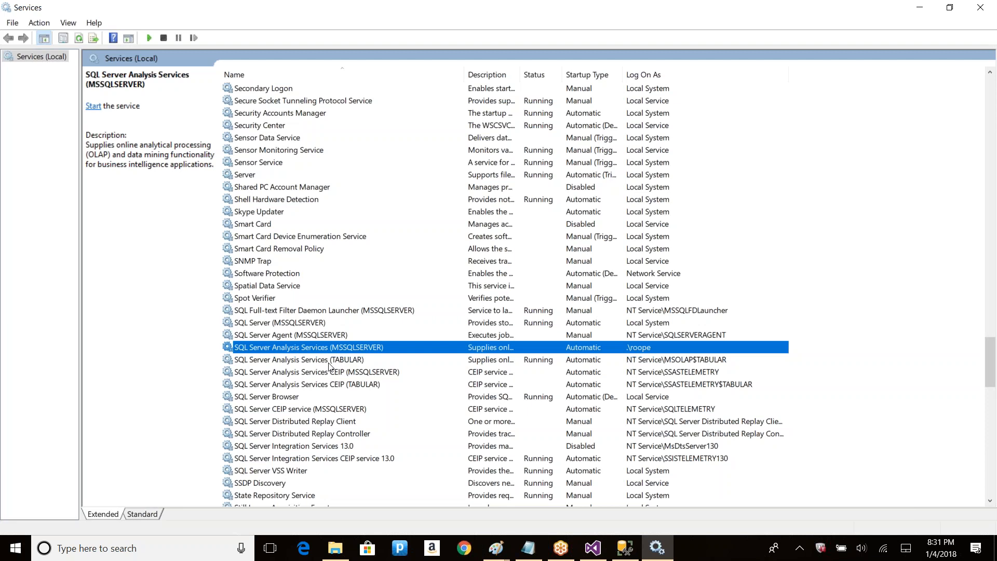
left_click(356, 362)
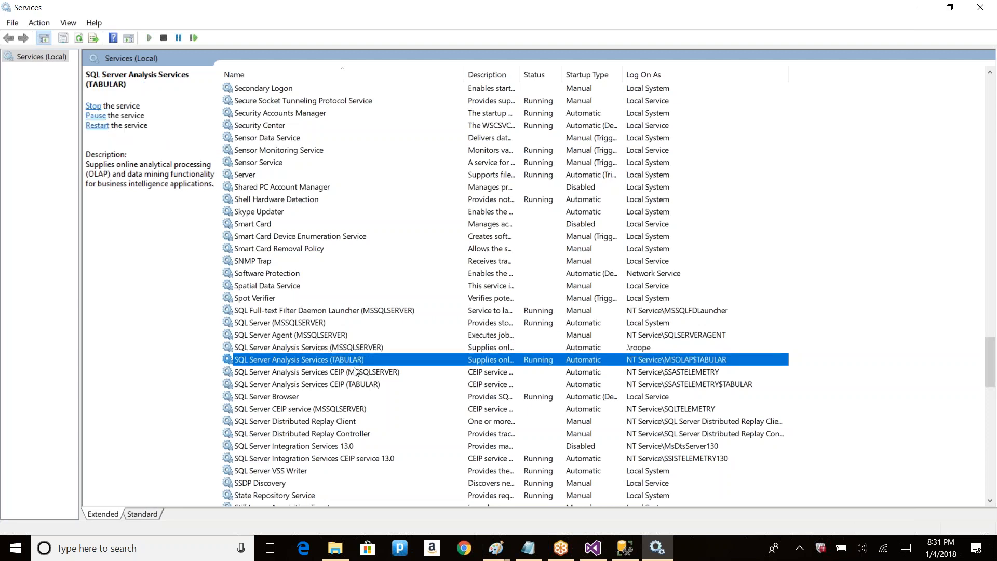
Return to SSMS, shorten the Analysis Services server name to DESKTOP-OQ15ANU, and try to connect
key("alt+Tab")
left_click(576, 202)
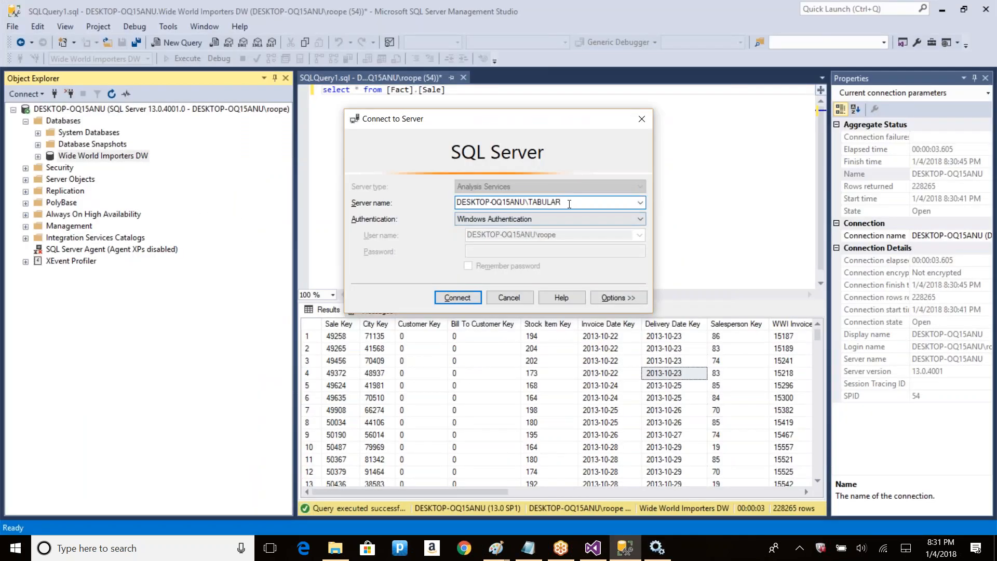
key("shift+Left")
key("shift+Left")
key("shift+Left")
key("shift+Left")
key("shift+Left")
key("shift+Left")
key("shift+Left")
key("shift+Left")
key("BackSpace")
left_click(466, 296)
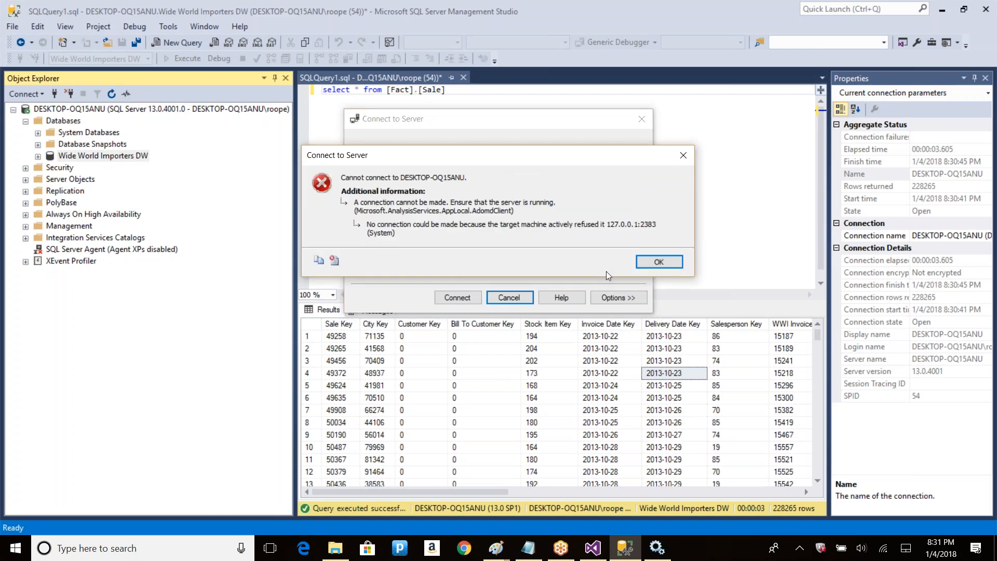
left_click(647, 264)
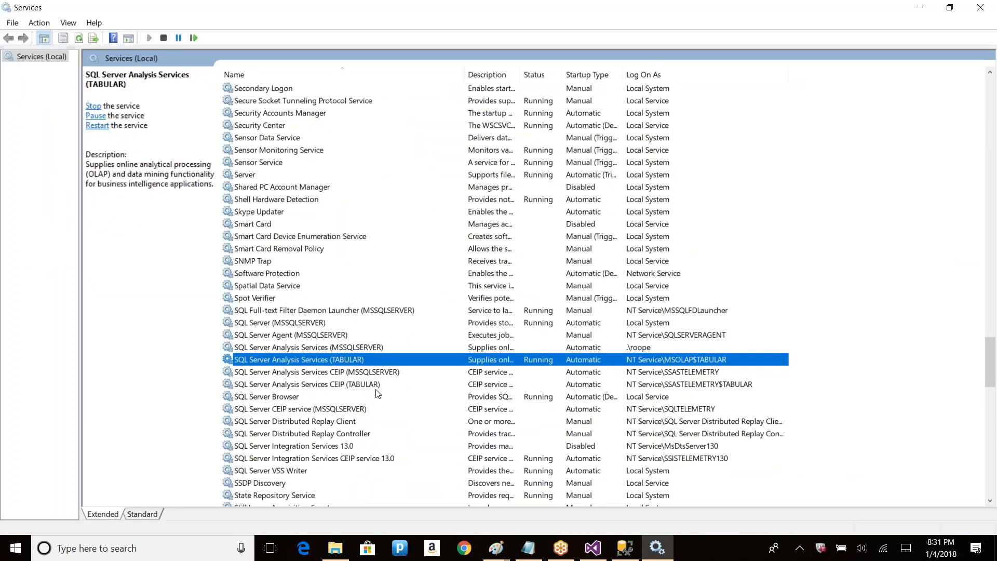
Start the SQL Server Analysis Services (MSSQLSERVER) service in Windows Services
left_click(357, 346)
right_click(357, 346)
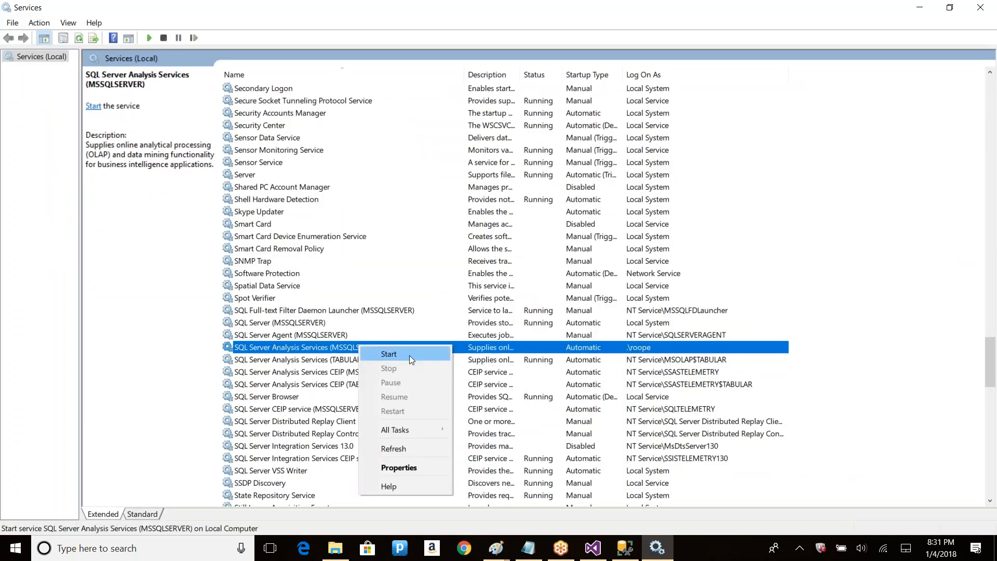
left_click(409, 355)
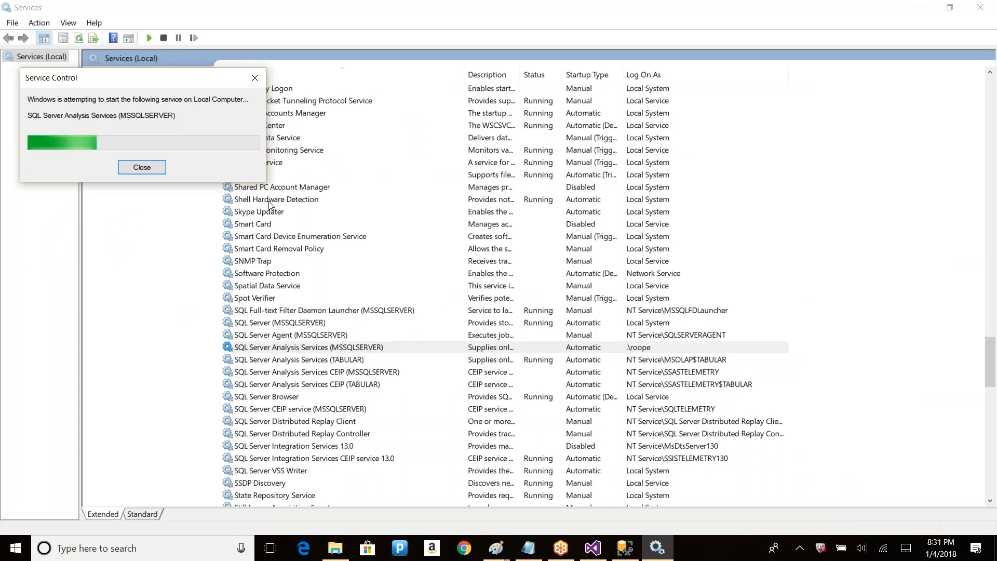
Return to SSMS, connect to the DESKTOP-OQ15ANU Analysis Services server, and expand its My Bad database
key("alt+Tab")
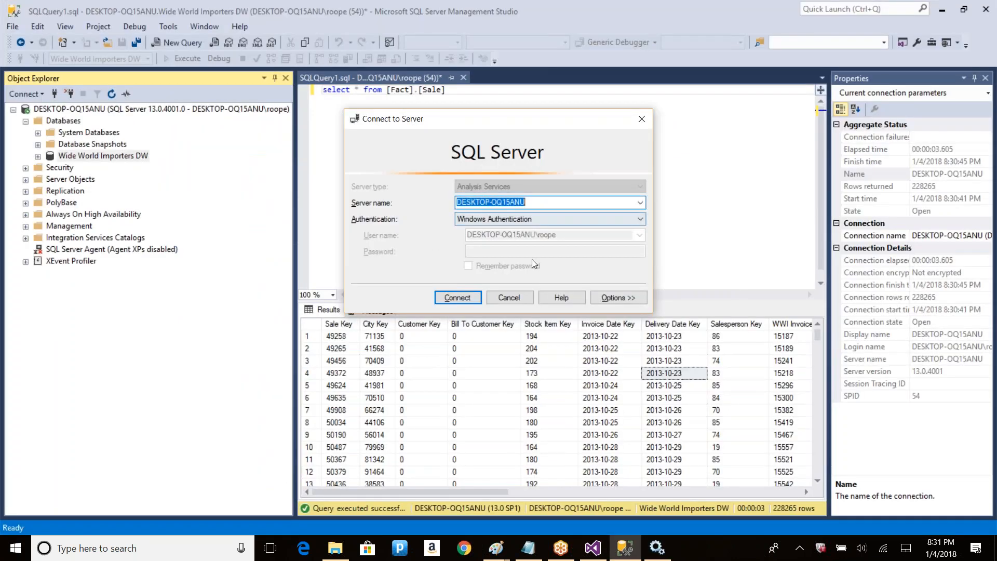
left_click(453, 298)
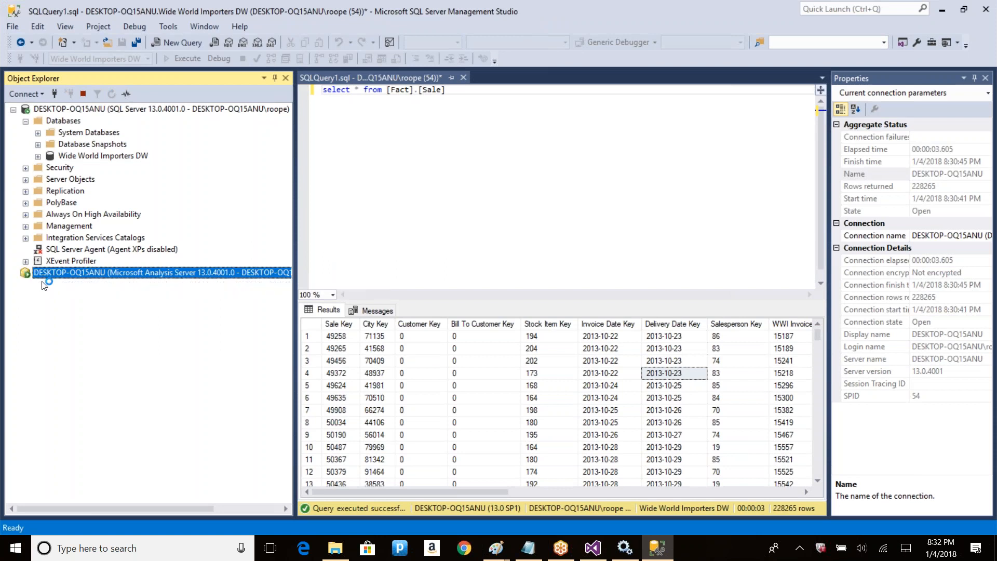
left_click(26, 285)
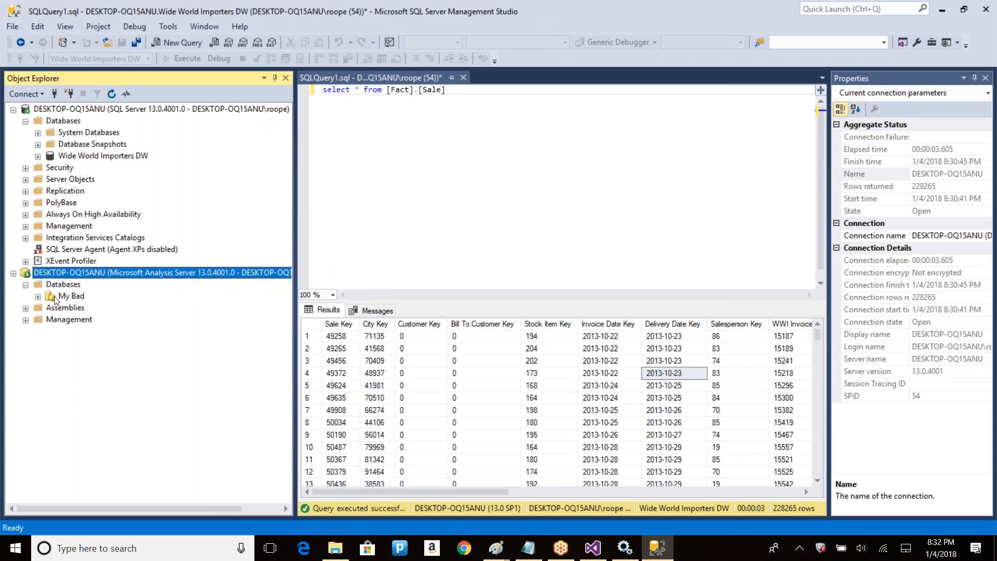
left_click(71, 297)
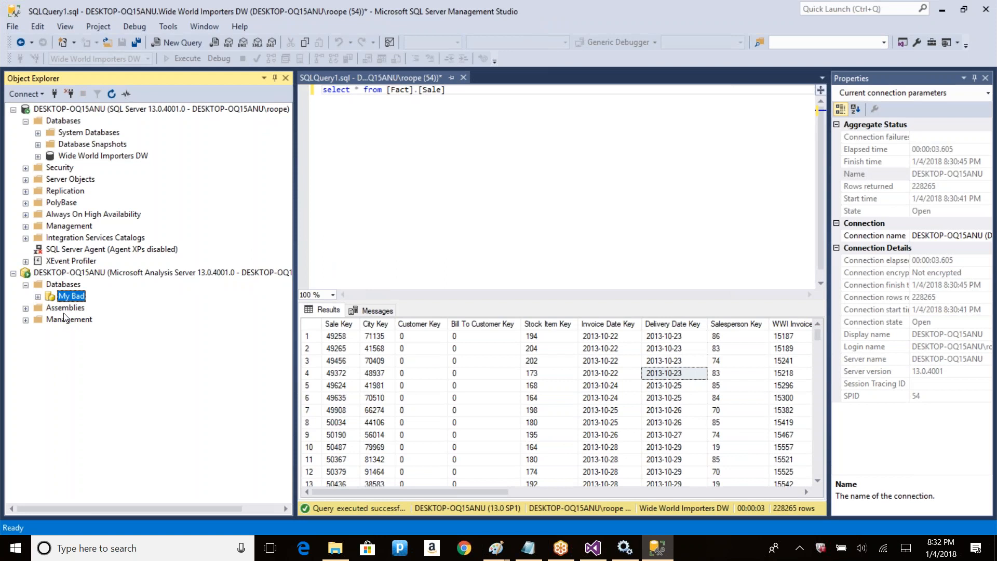
left_click(39, 297)
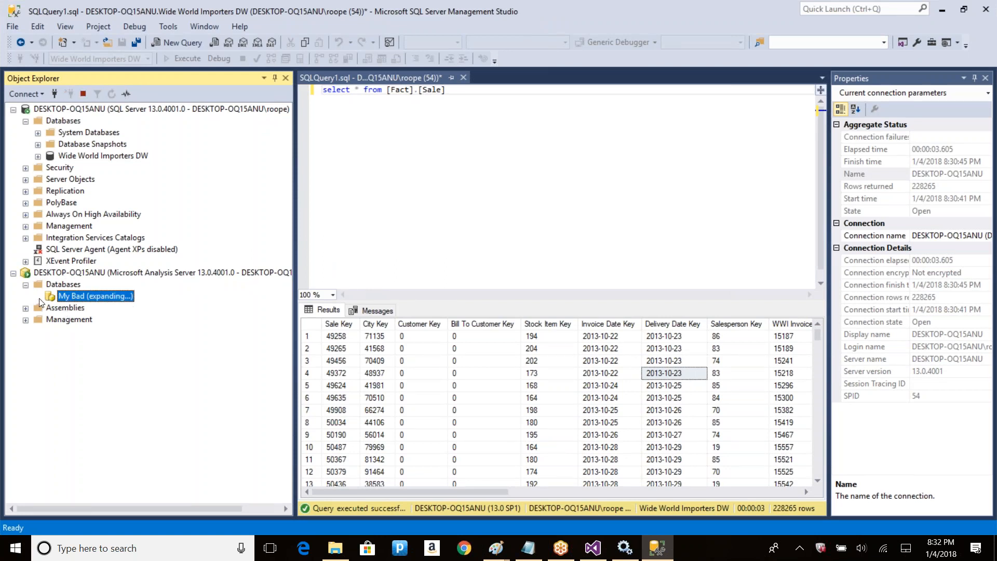
Compare the Wide World Importers DW relational database's folders with My Bad's, and expand My Bad's Cubes and Dimensions
left_click(40, 156)
left_click(39, 155)
left_click(39, 156)
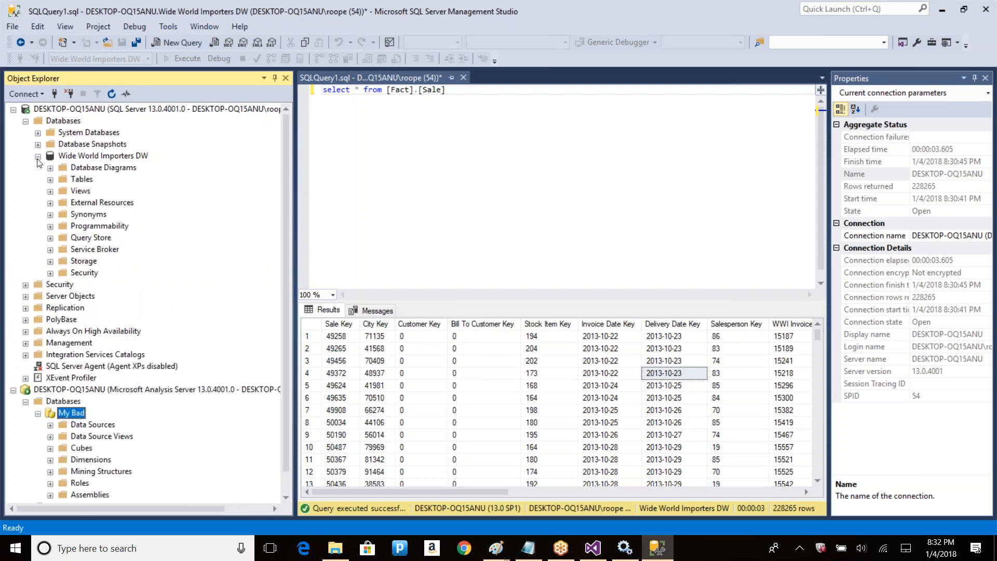
left_click(37, 156)
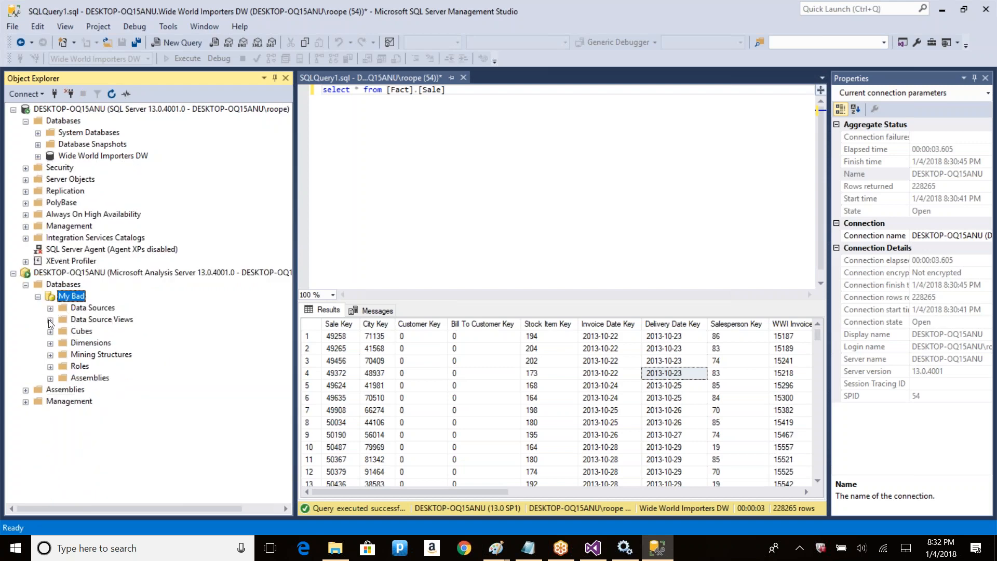
left_click(50, 332)
left_click(50, 355)
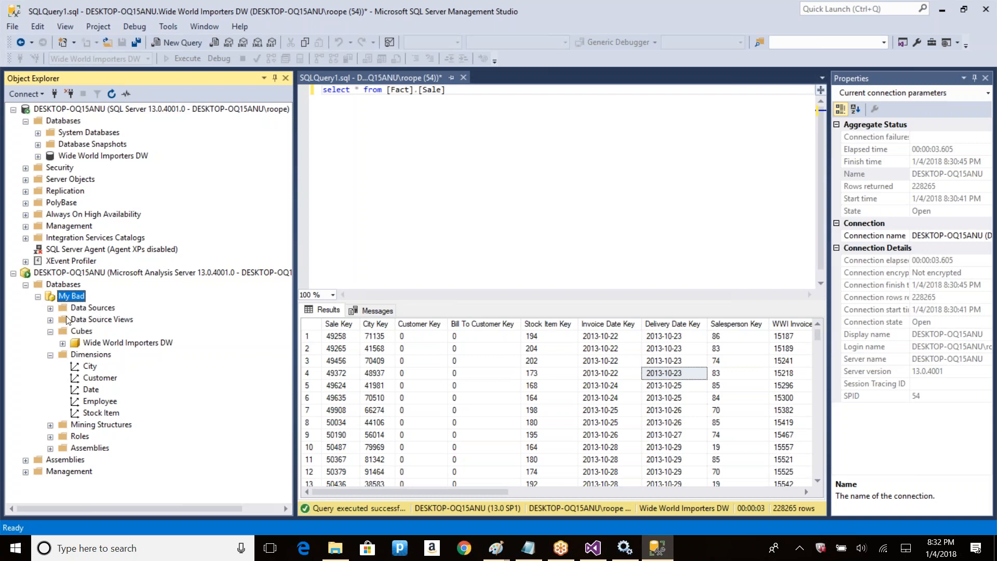
Collapse My Bad and the Analysis Services Databases folder, and try to connect to the Analysis Services server DESKTOP-OQ15ANU\MSSQLSERVER
left_click(38, 296)
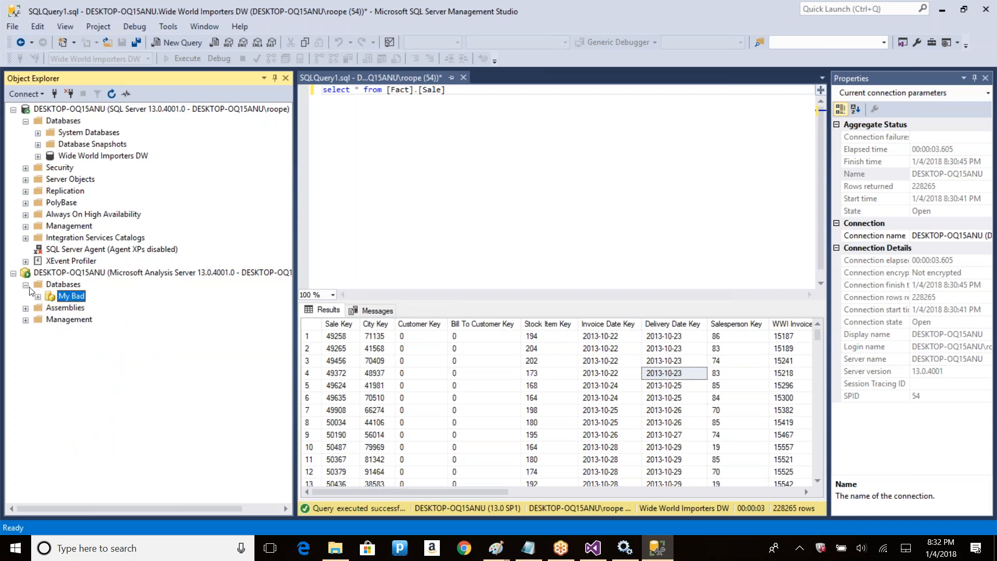
left_click(25, 285)
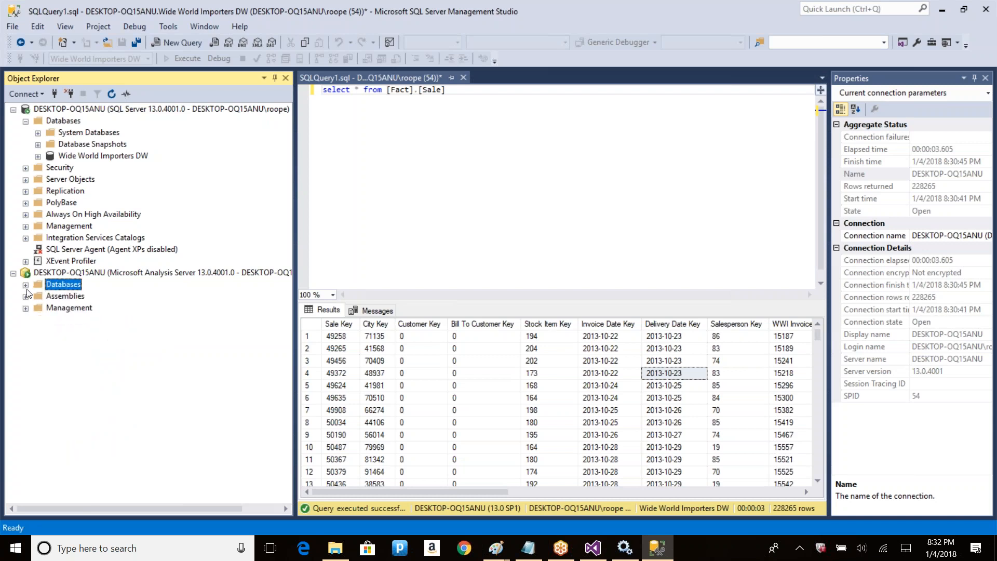
left_click(39, 94)
left_click(48, 121)
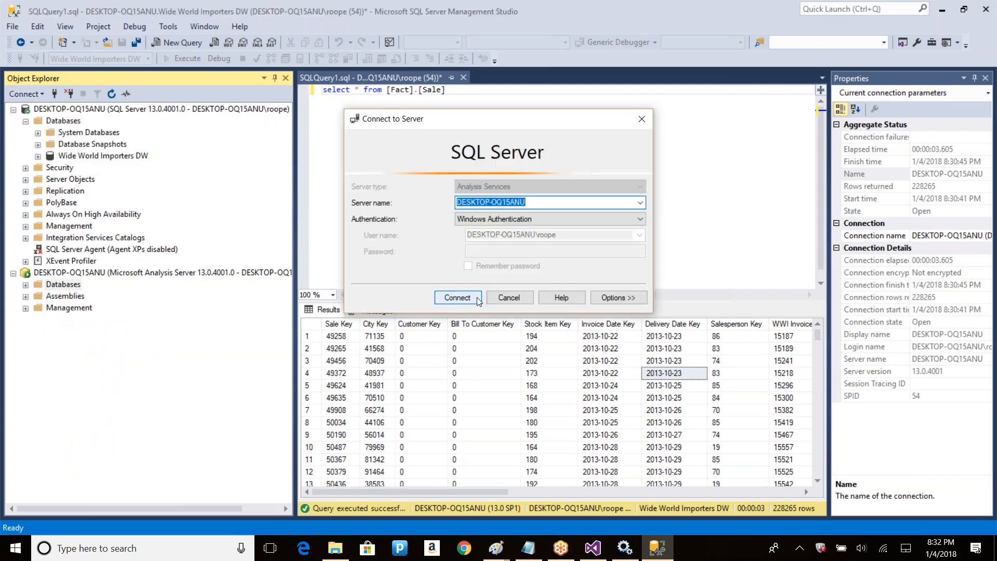
left_click(538, 204)
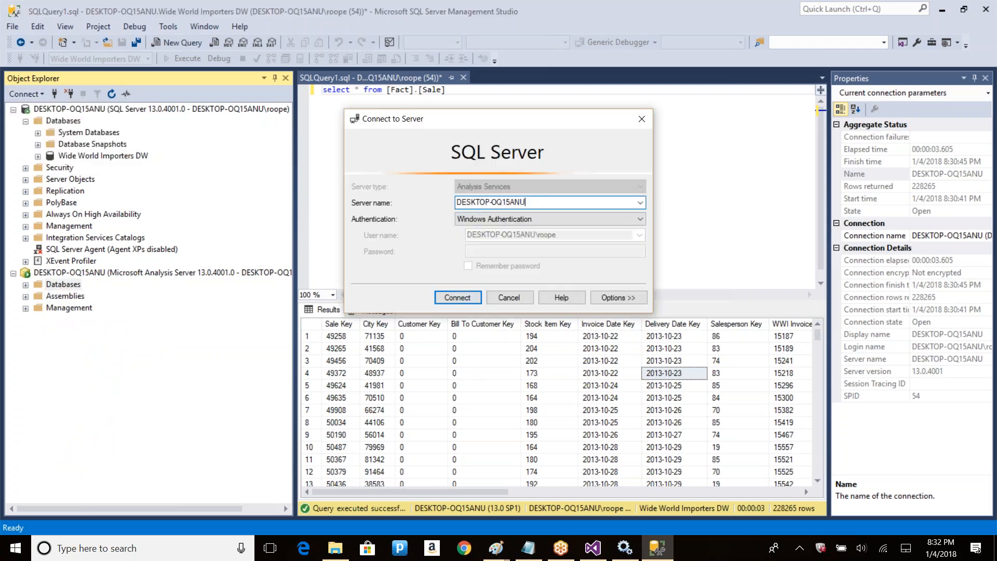
type("\\MSSAQLSERVER")
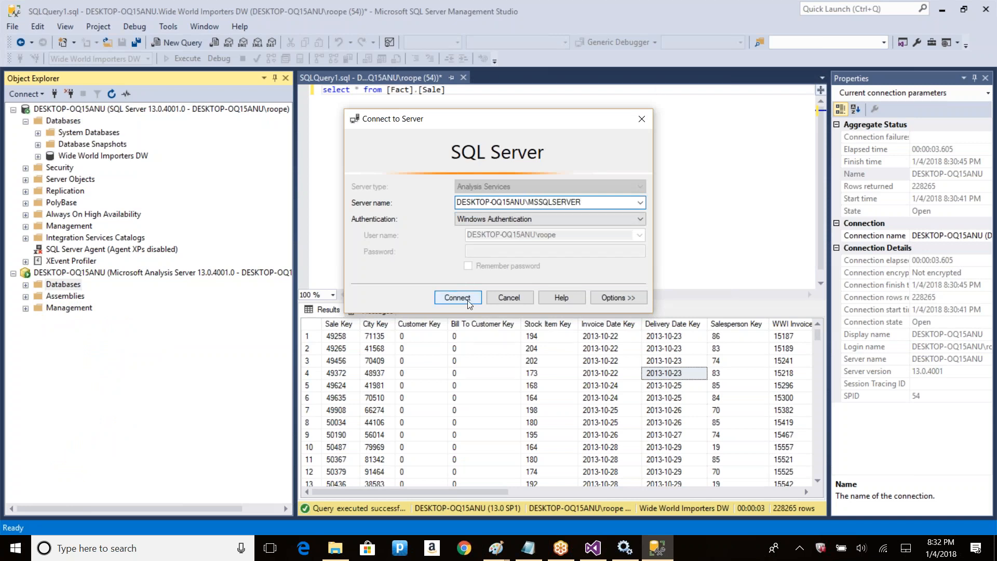
left_click(467, 300)
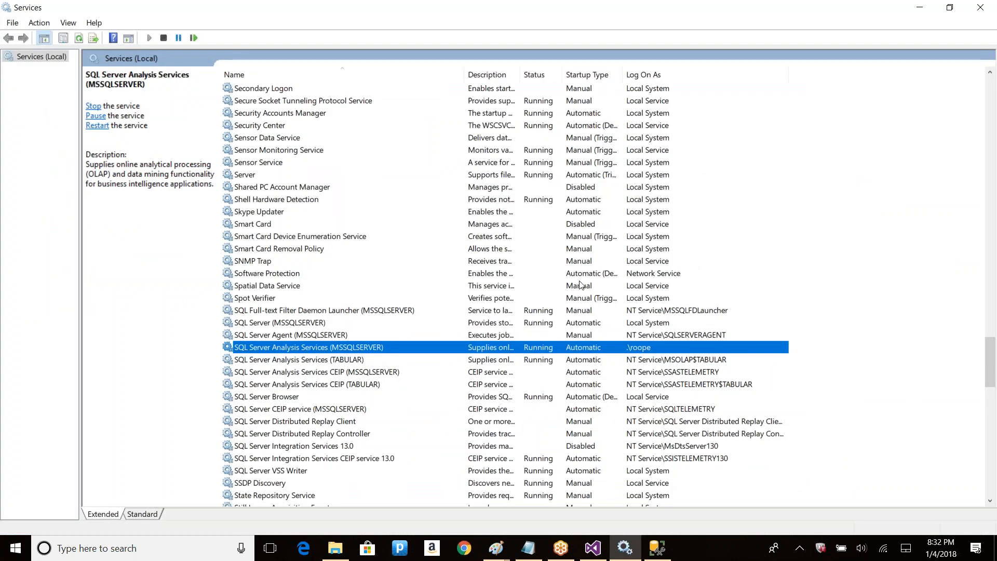
key("alt+Tab")
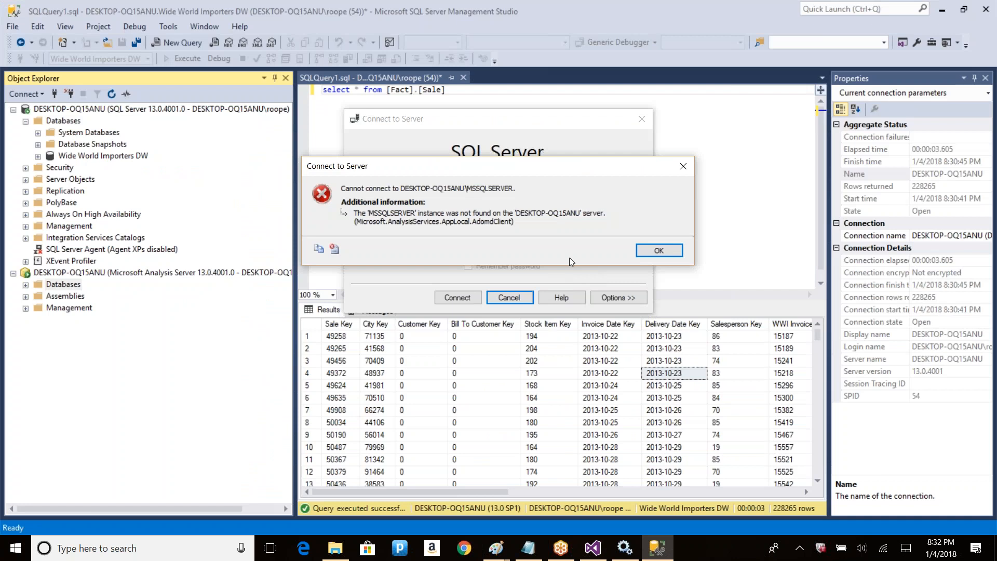
left_click(644, 251)
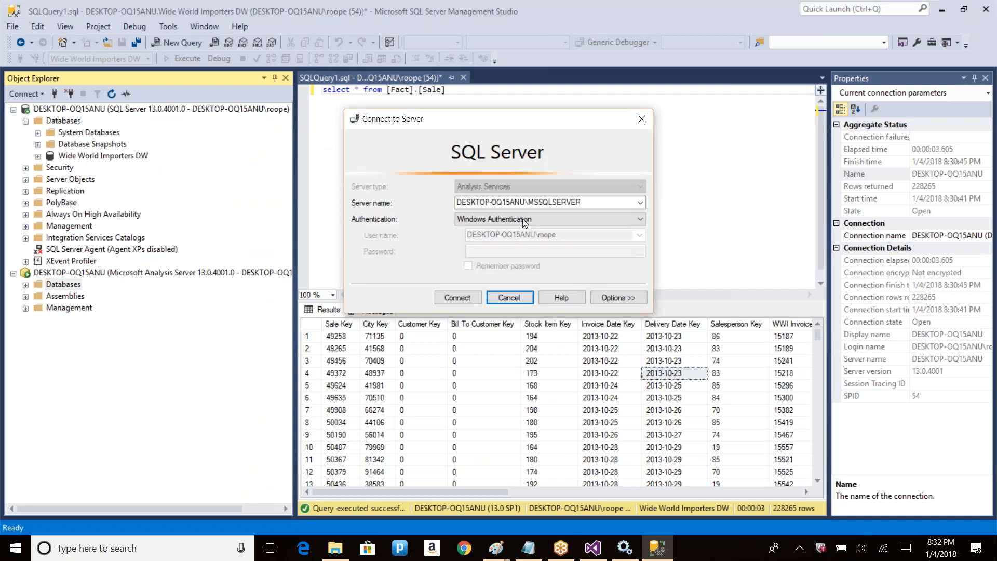
Change the server's instance name to TABULAR and connect to the Analysis Services server DESKTOP-OQ15ANU\TABULAR
left_click(529, 206)
left_click_drag(529, 204, 575, 206)
type("TABULAR")
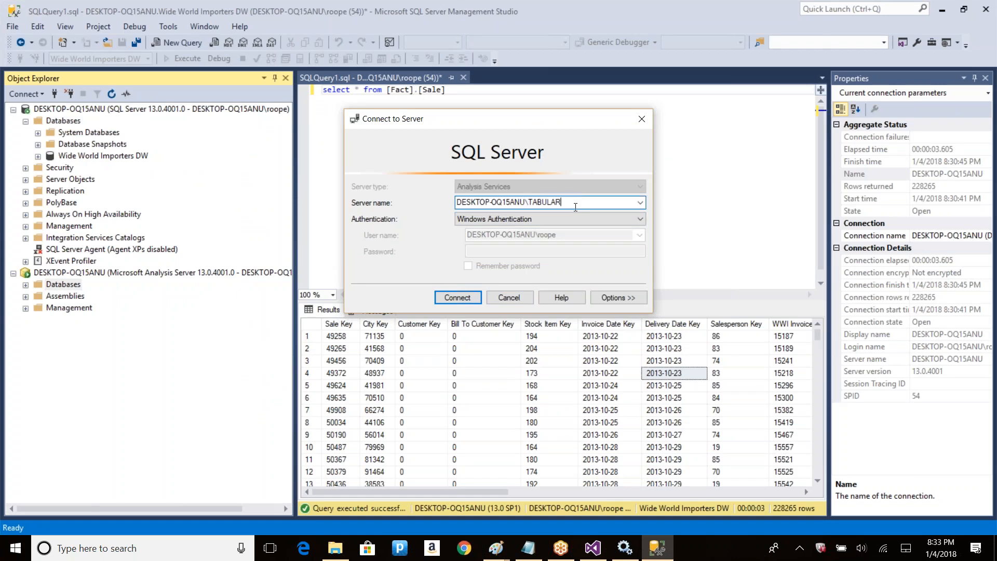
left_click(446, 299)
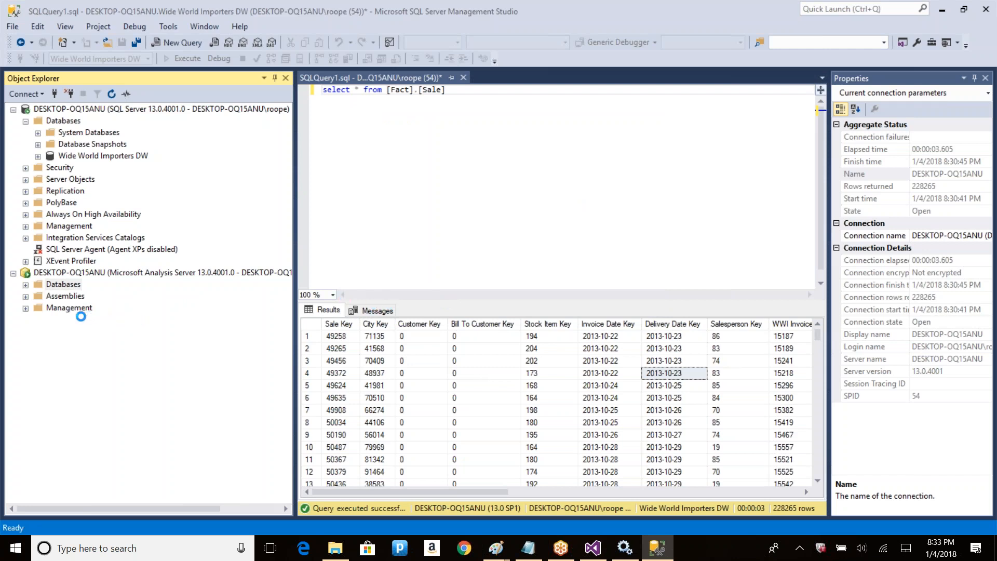
left_click(13, 320)
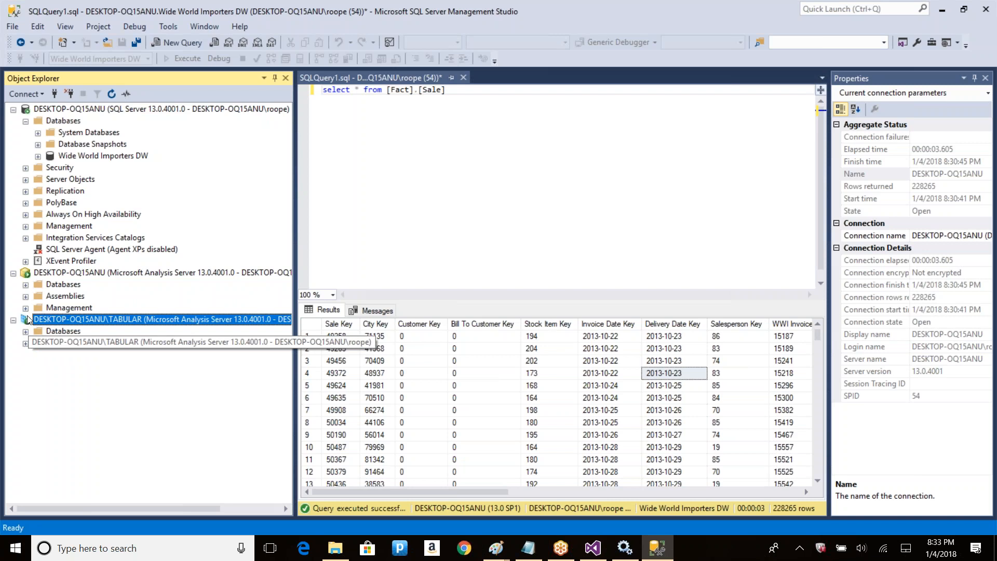
Compare the two Analysis Services servers, expand the TABULAR server's LuckyDay database down to its tables, and collapse its Databases folder
left_click(37, 274)
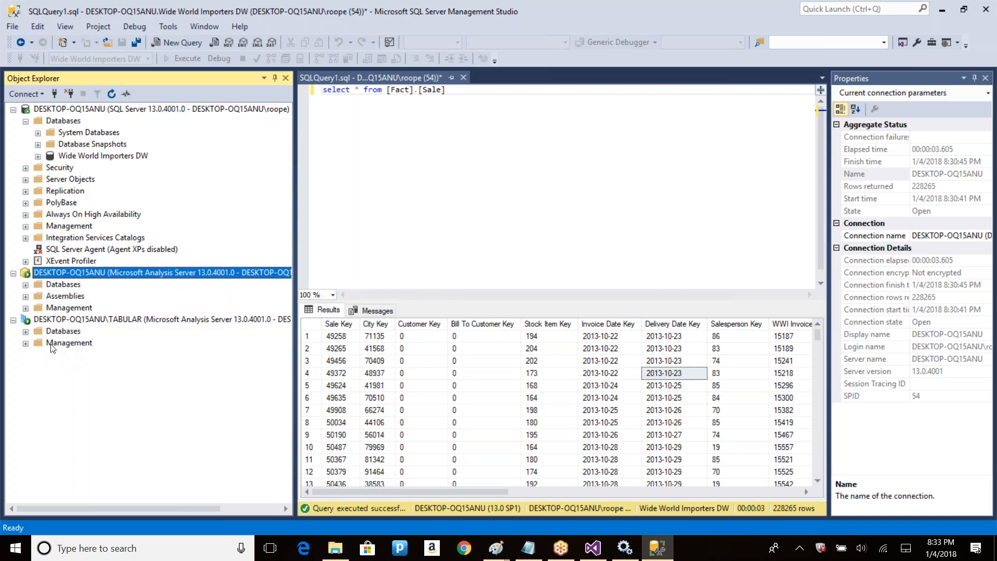
left_click(25, 332)
left_click(38, 344)
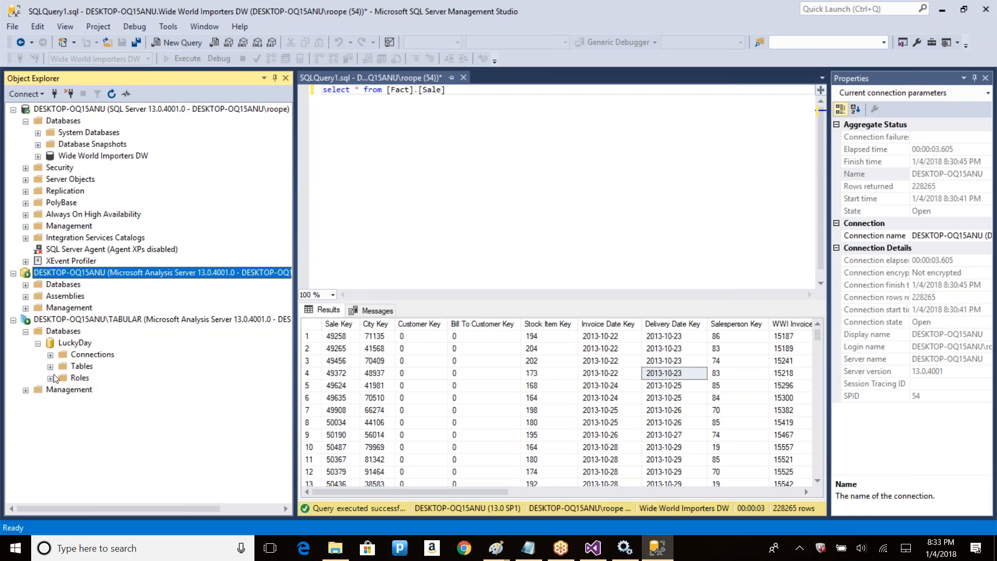
left_click(50, 366)
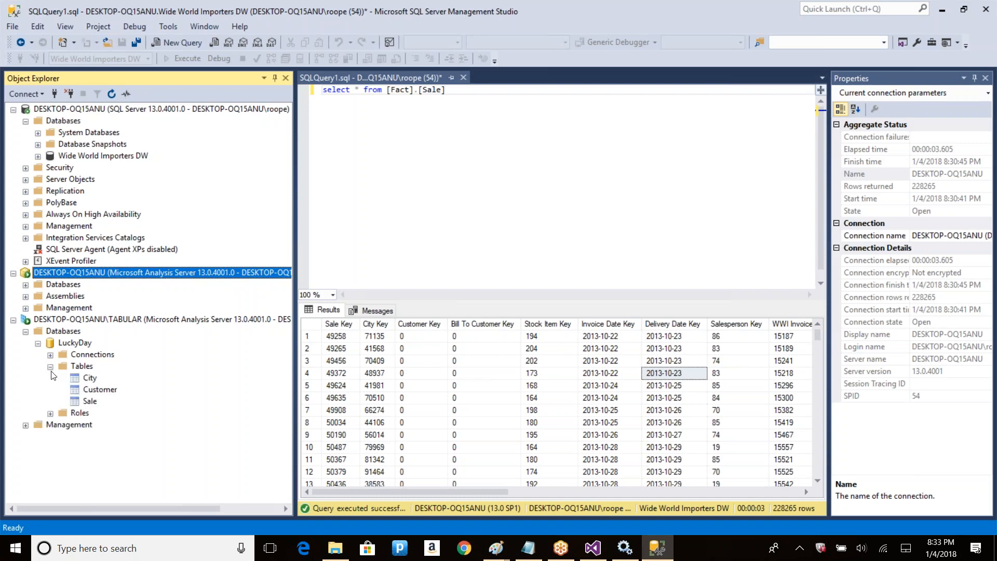
left_click(25, 332)
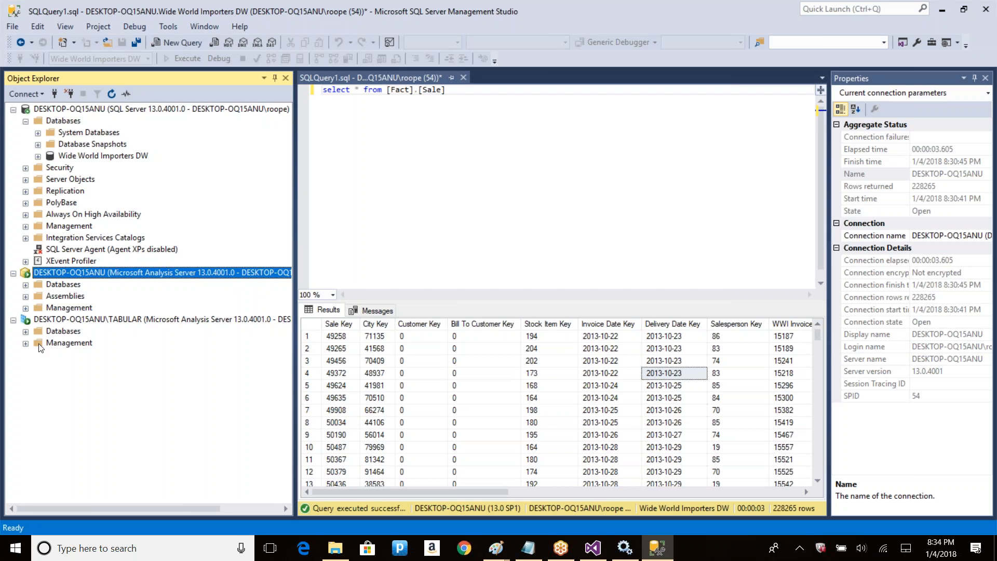
left_click(48, 321)
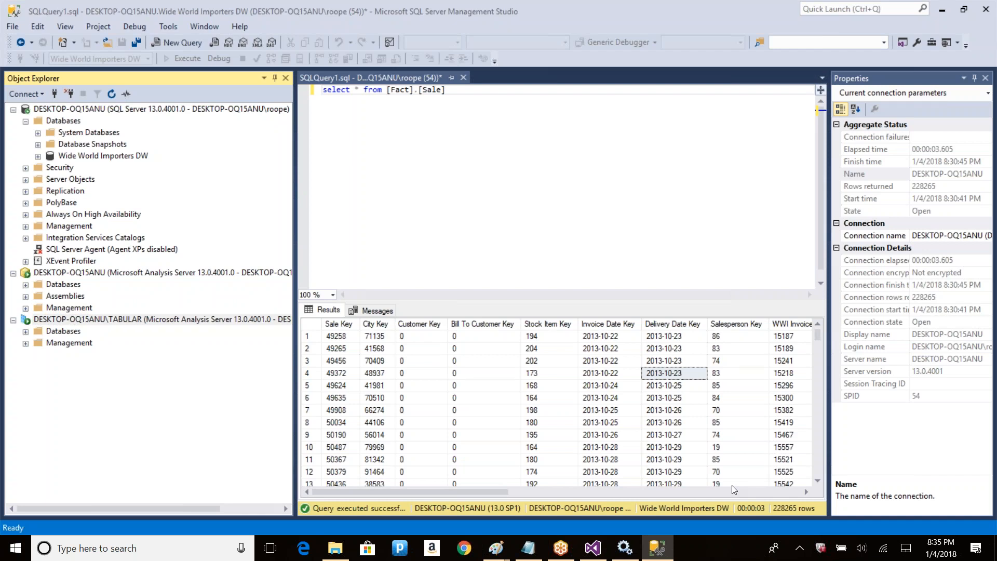
Copy the Root Directory path from the Database Engine server's properties and close the properties without changes
left_click(88, 112)
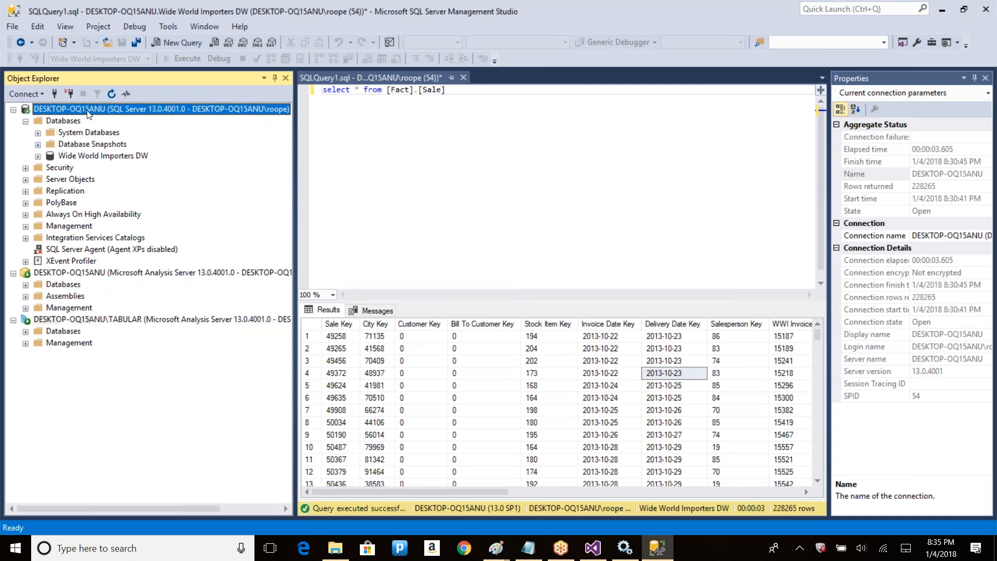
right_click(89, 113)
left_click(136, 359)
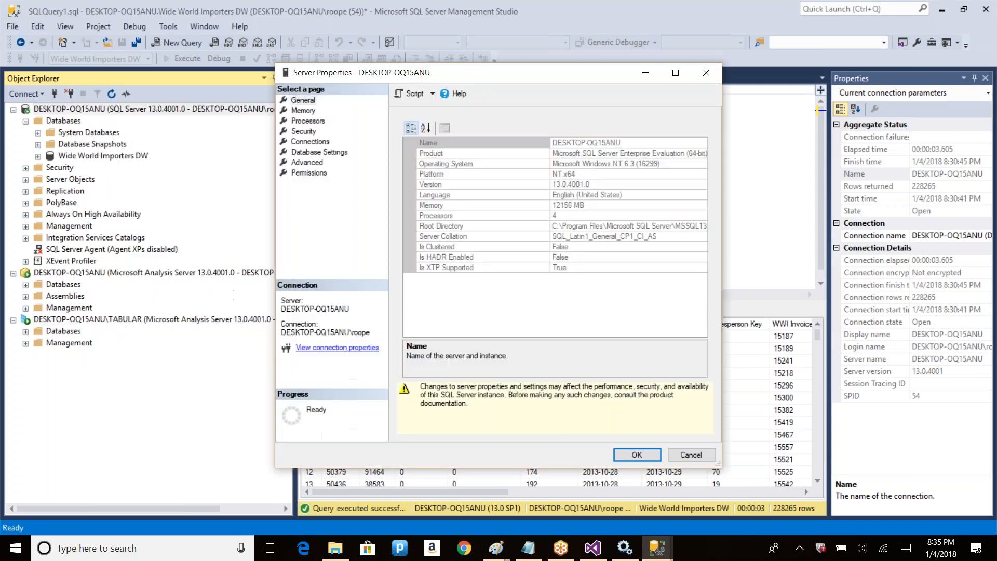
left_click(606, 226)
double_click(606, 226)
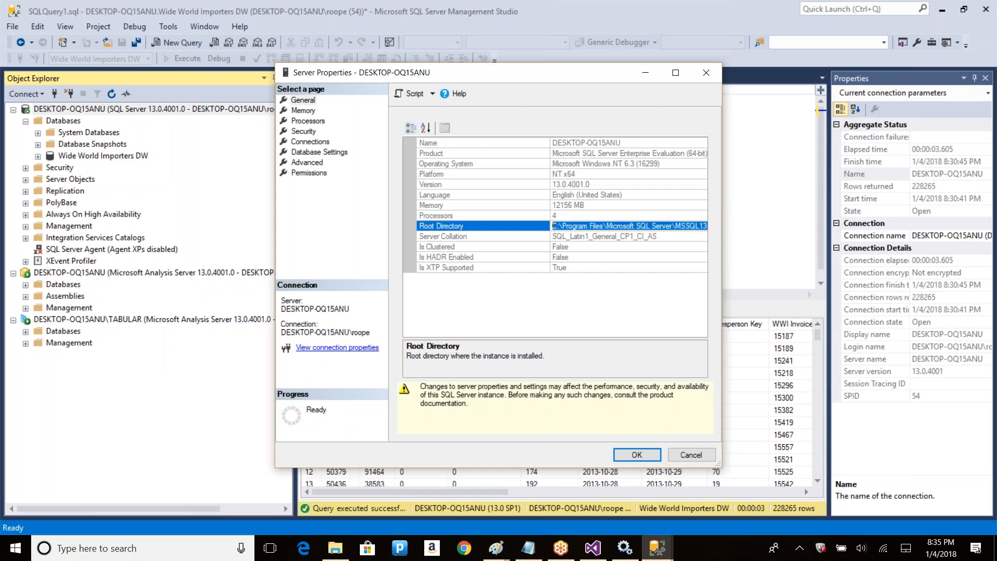
left_click(691, 455)
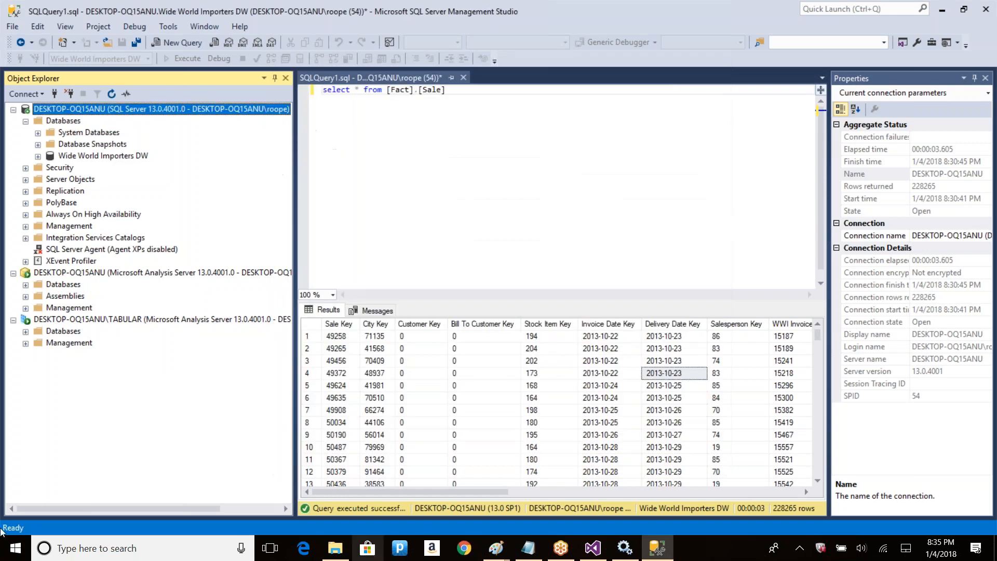
Open C:\Program Files\Microsoft SQL Server\MSSQL13.MSSQLSERVER\MSSQL in File Explorer and enter its DATA folder, granting permanent access
key("super+r")
type("C:\\Program Files\\Microsoft SQL Server\\MSSQL13.MSSQLSERVER\\MSSQL")
key("Return")
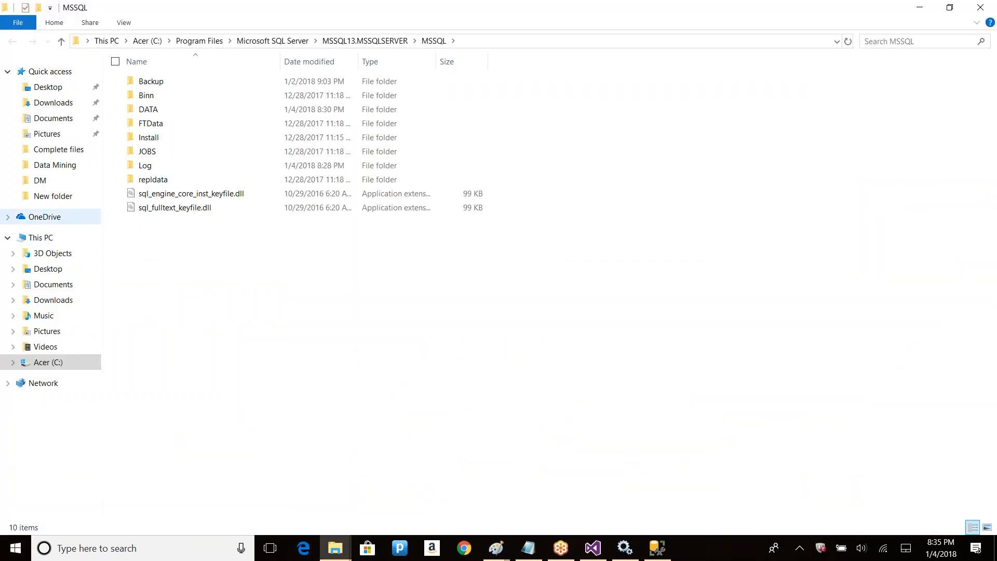
double_click(156, 110)
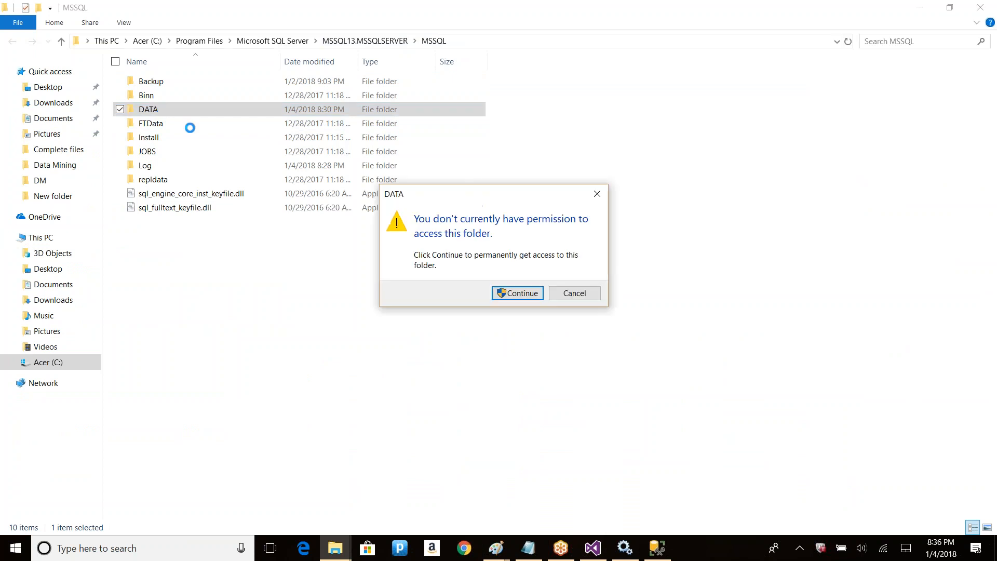
left_click(506, 293)
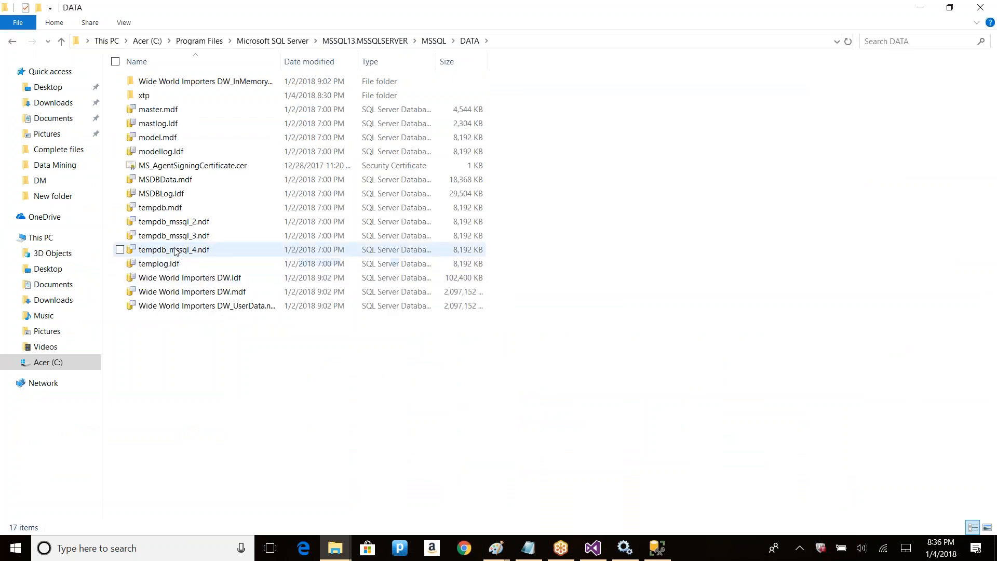
Examine the system, tempdb and Wide World Importers DW database files in the DATA folder, widening the Name column to show full names
left_click(175, 251)
left_click(158, 109)
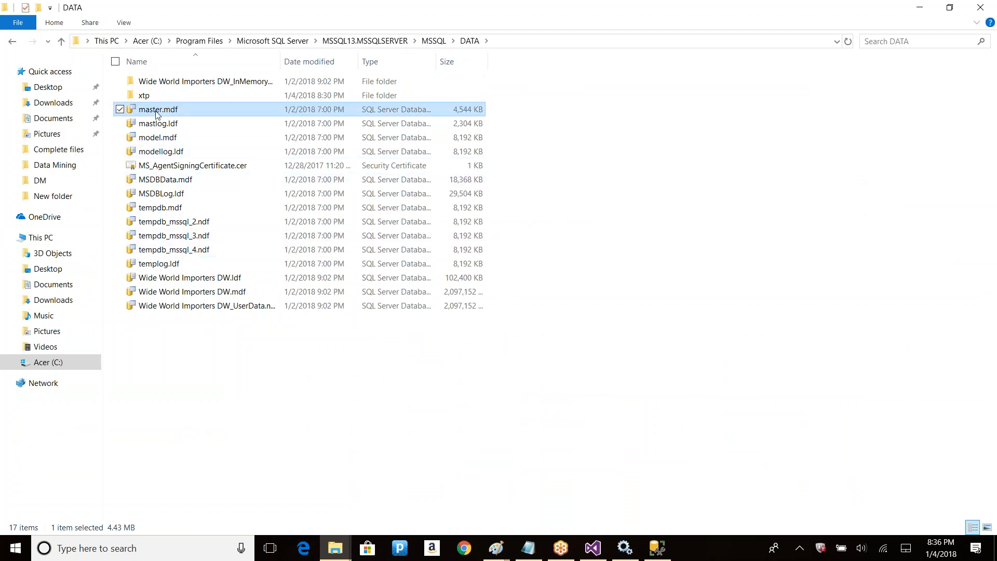
left_click(181, 83)
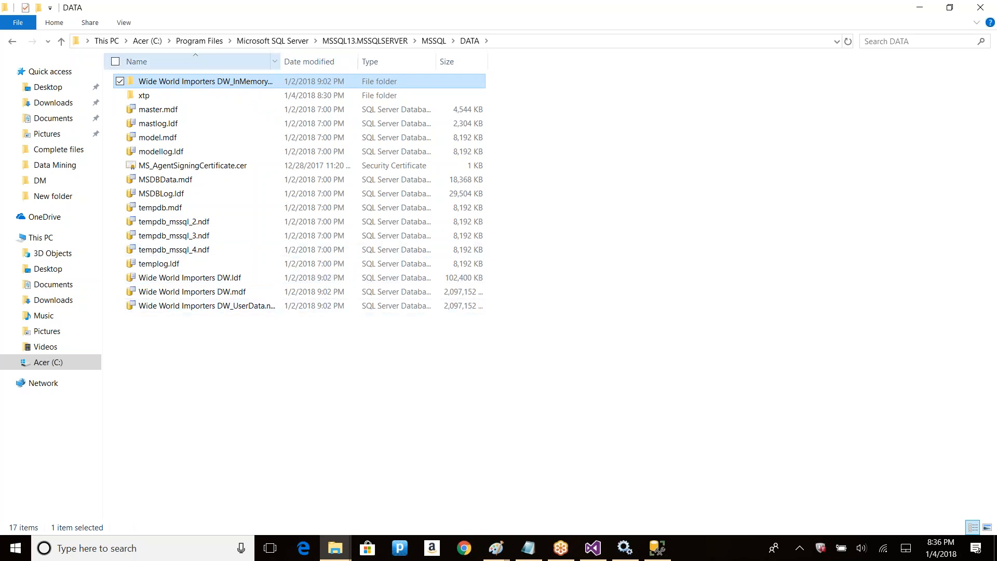
left_click_drag(280, 61, 344, 61)
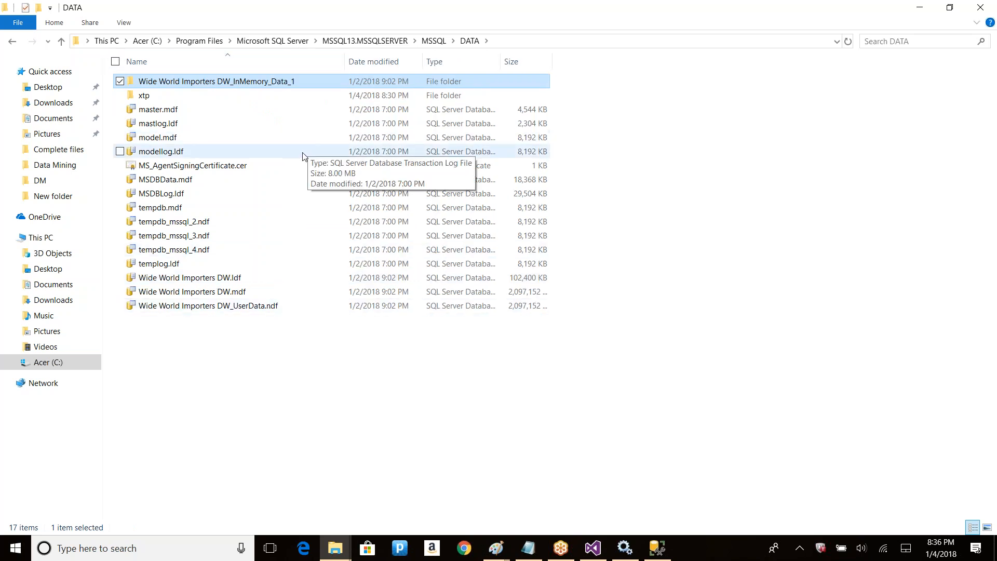
left_click(217, 280)
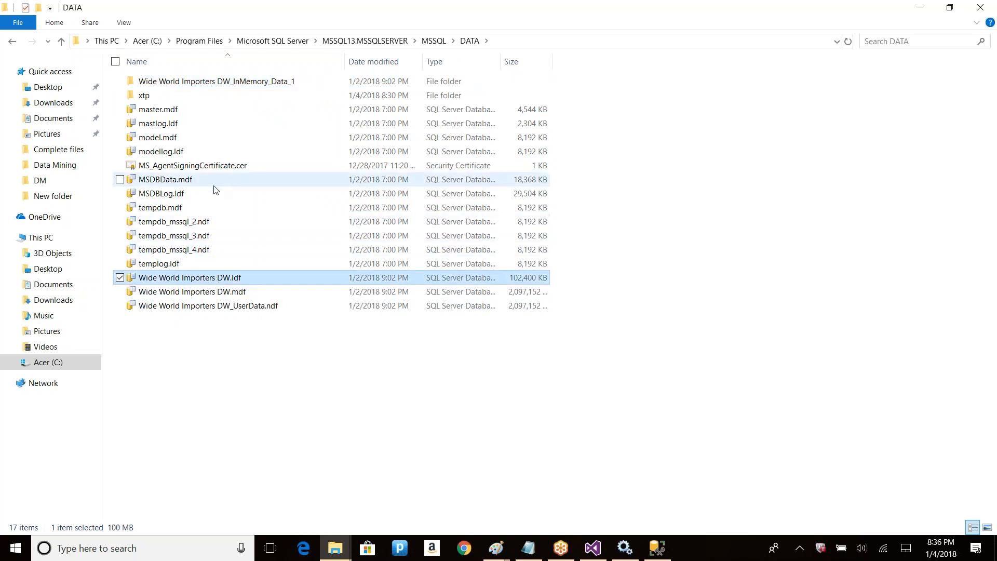
left_click(186, 183)
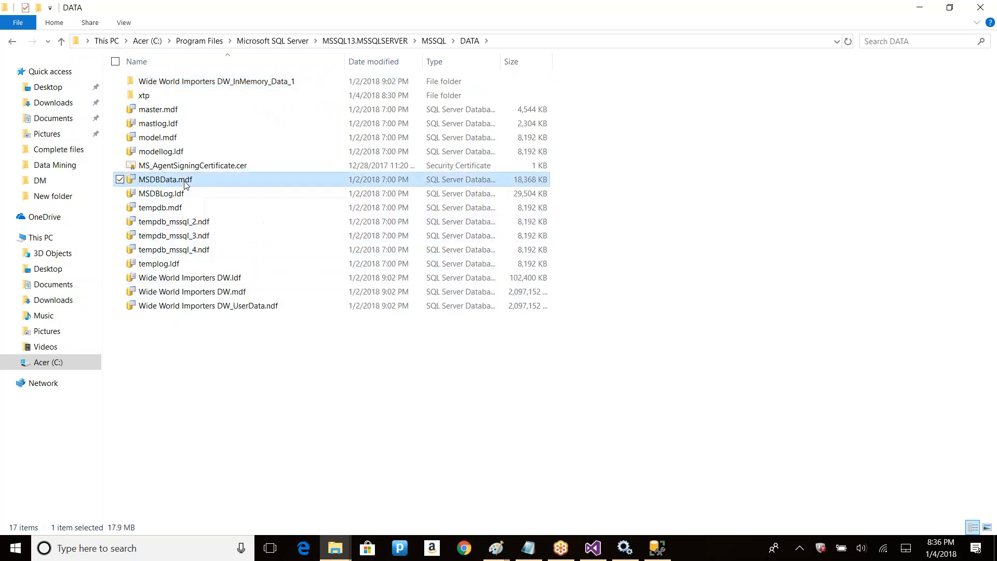
left_click(206, 227)
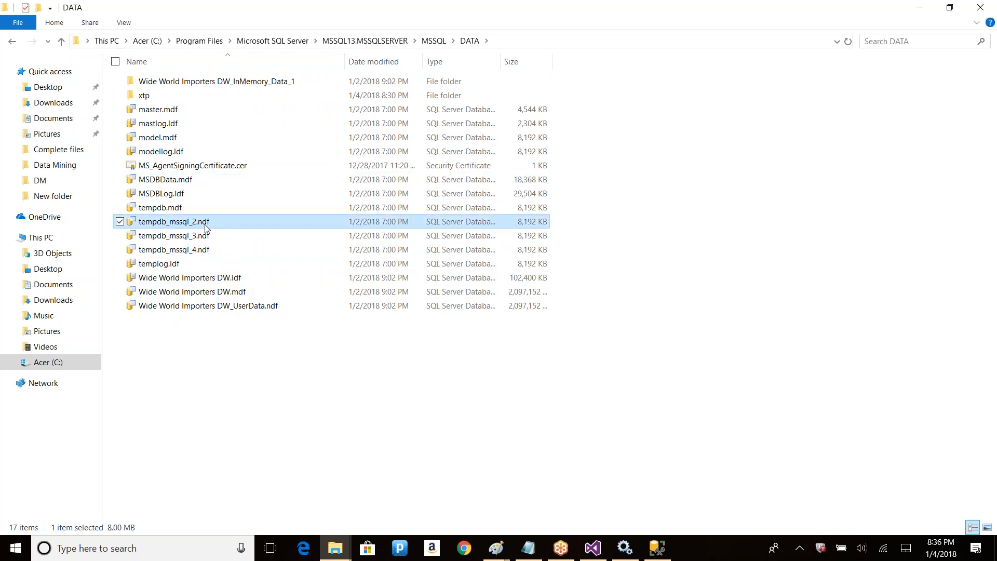
left_click(173, 211)
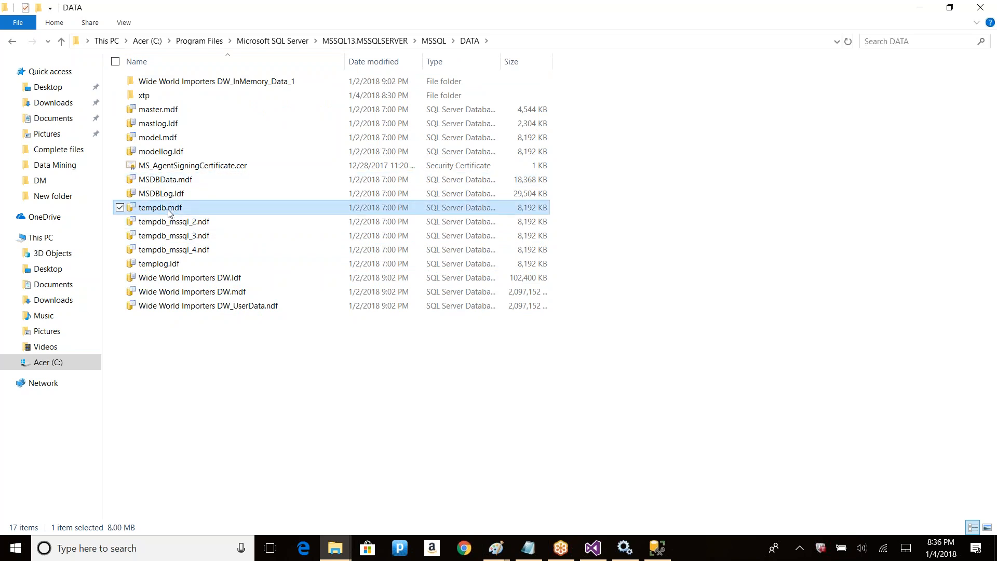
left_click(207, 223)
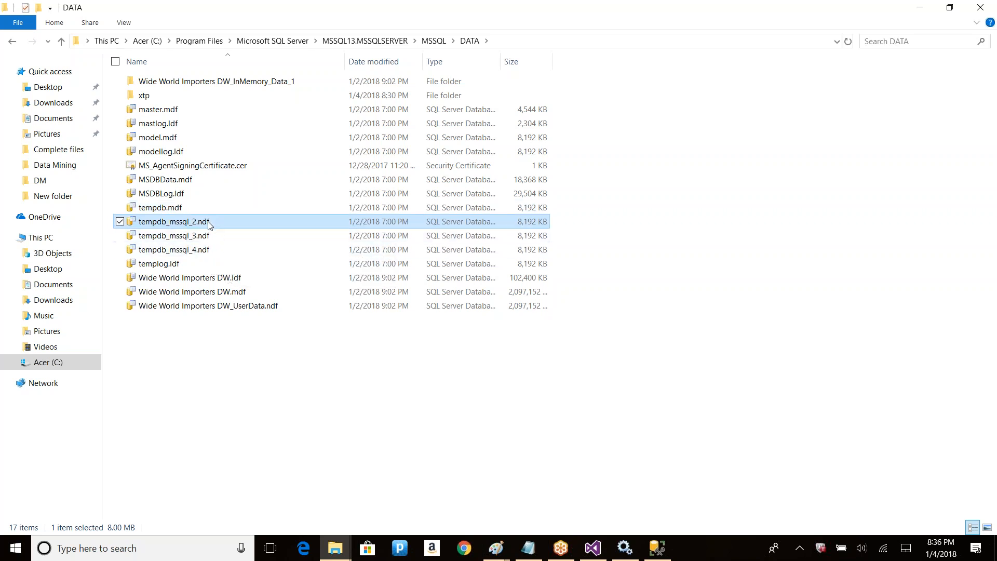
left_click(199, 252)
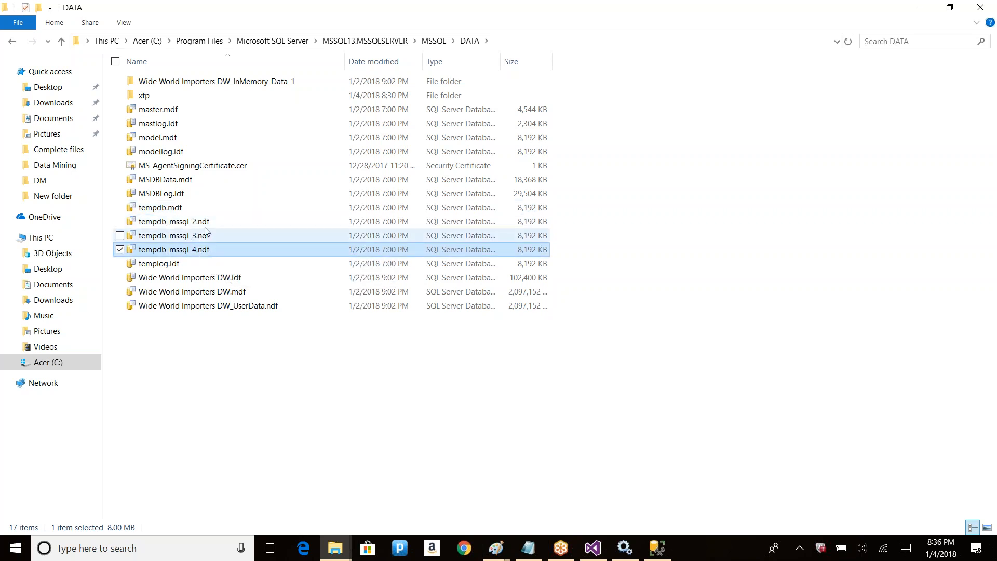
left_click(494, 209)
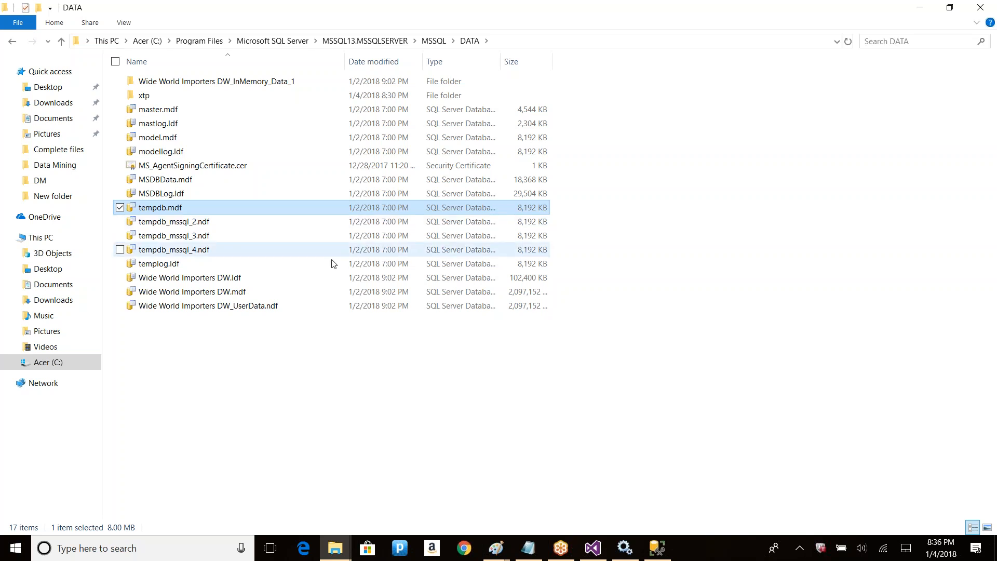
Return to the Microsoft SQL Server folder and open the OLAP folder inside MSAS13.MSSQLSERVER
left_click(286, 43)
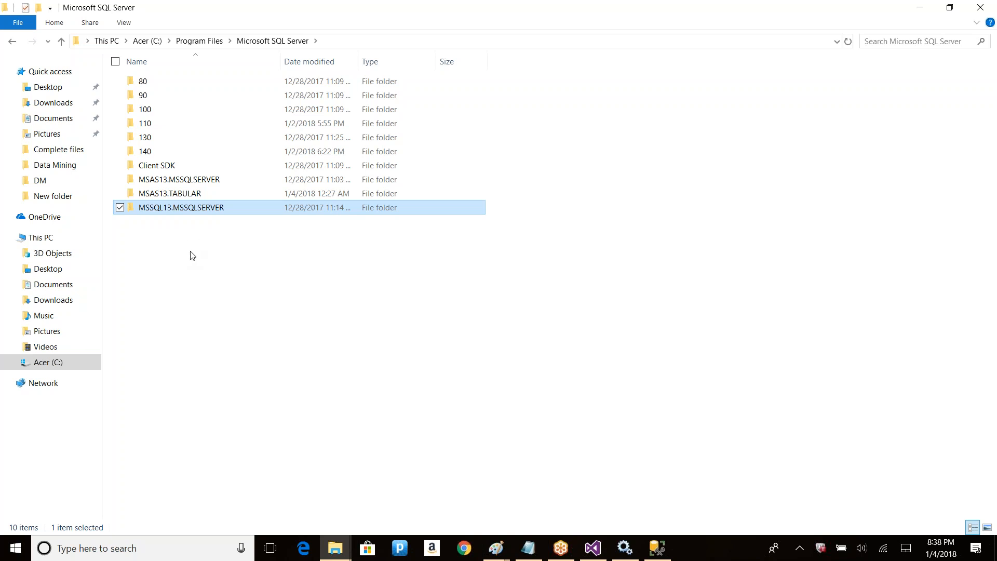
left_click(186, 247)
double_click(180, 180)
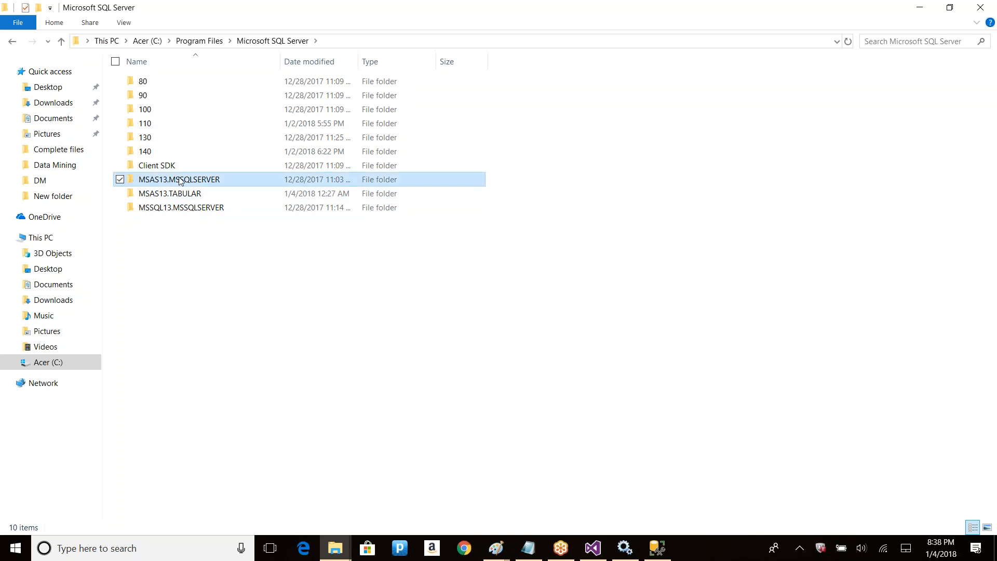
double_click(147, 83)
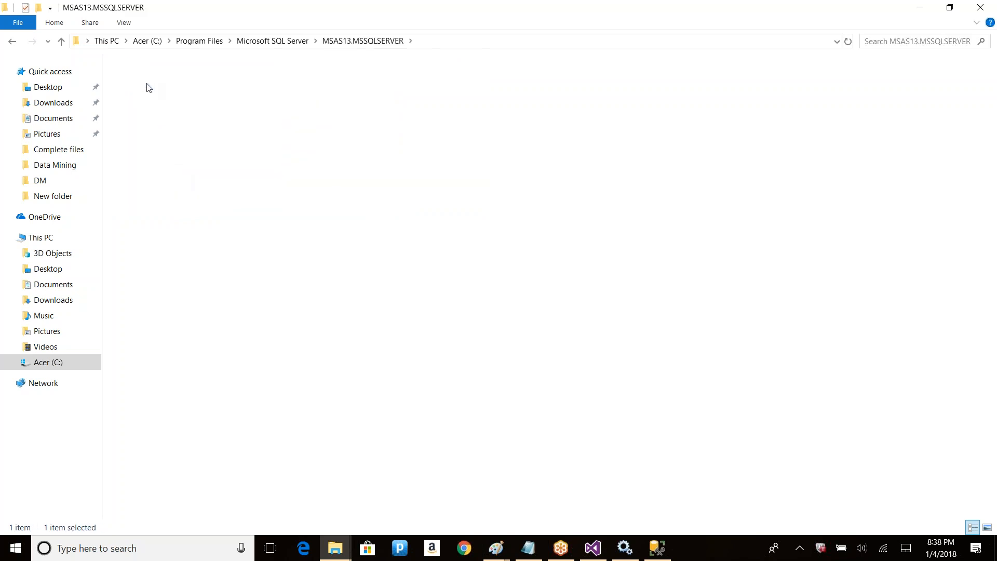
View the OLAP folder's Backup subfolder, granting permanent access, then its bin subfolder, and return to OLAP
double_click(156, 83)
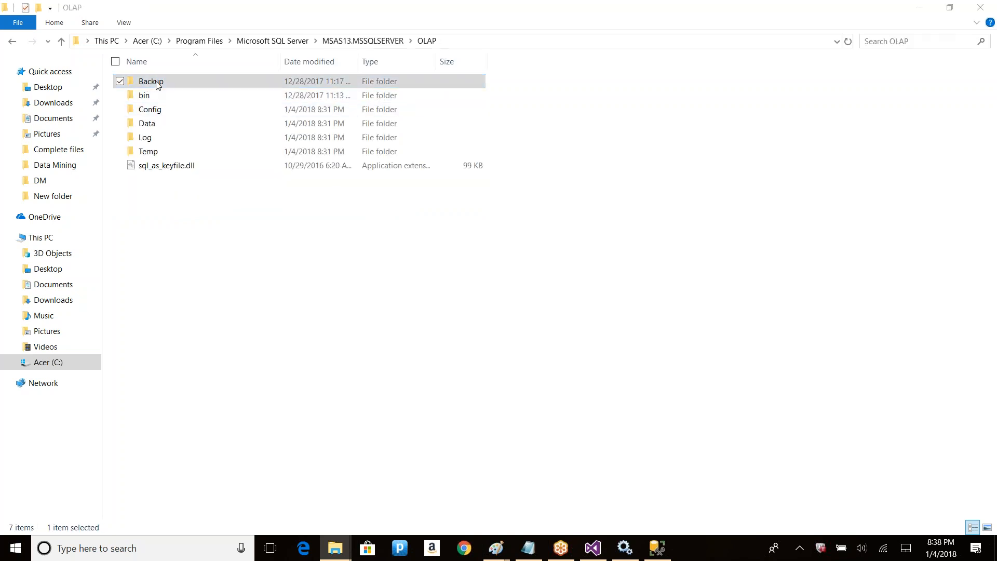
left_click(513, 292)
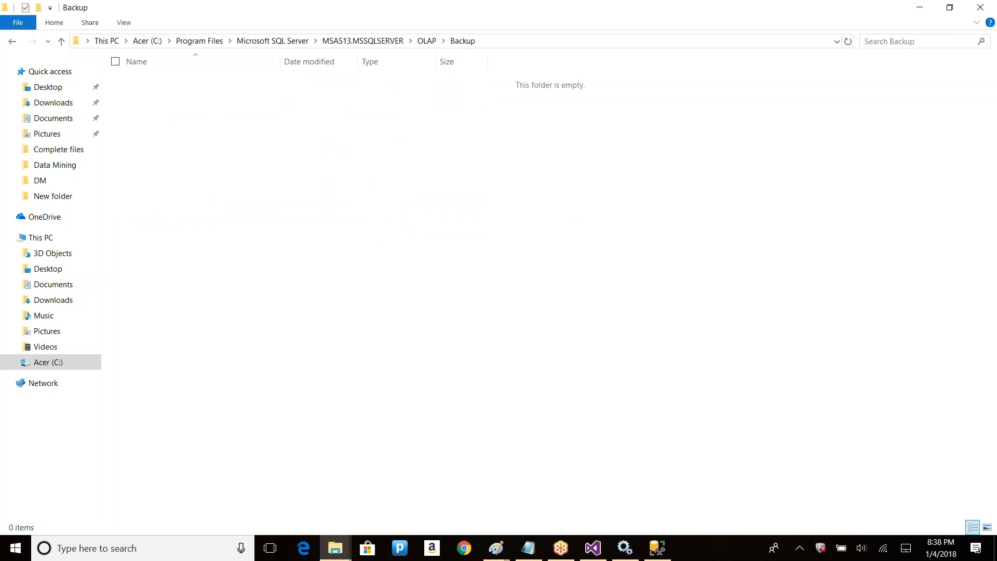
key("alt+Left")
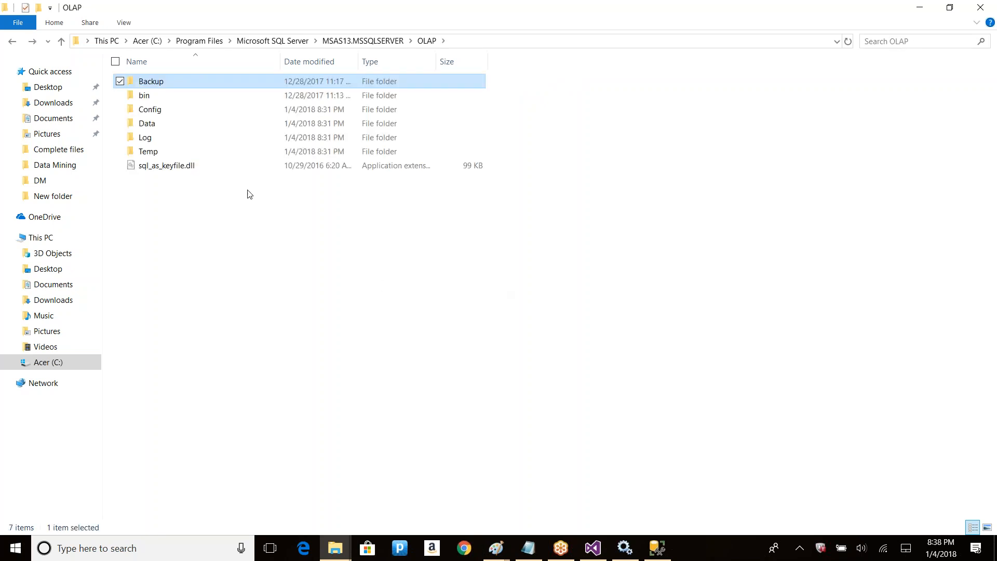
double_click(147, 96)
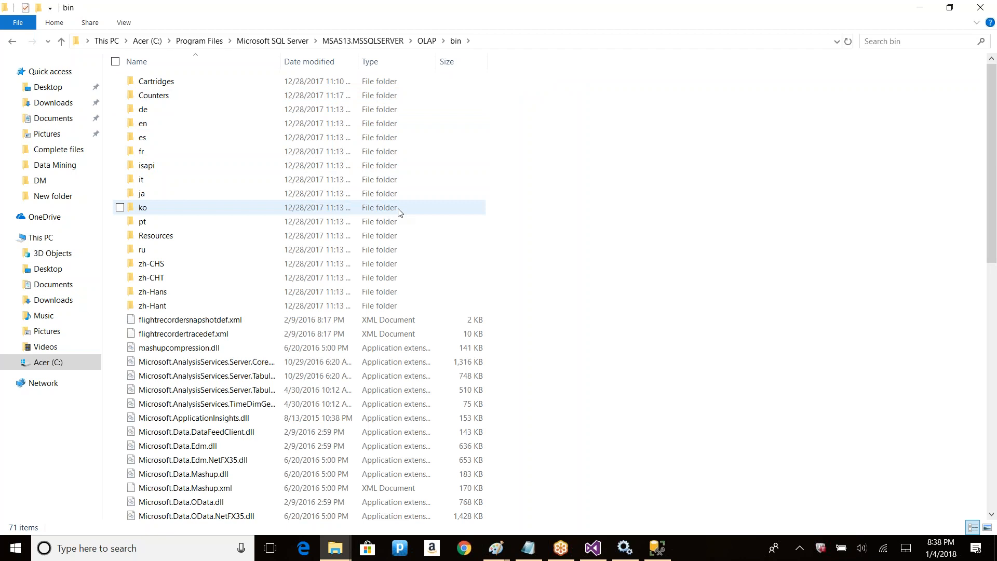
key("alt+Left")
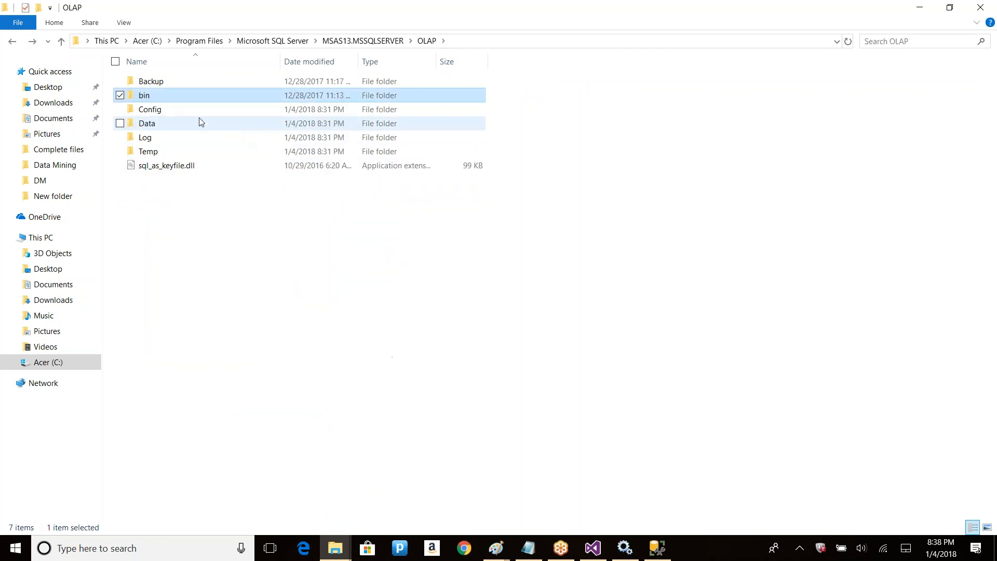
Open the Config folder inside OLAP, granting permanent access to it
left_click(152, 111)
double_click(152, 111)
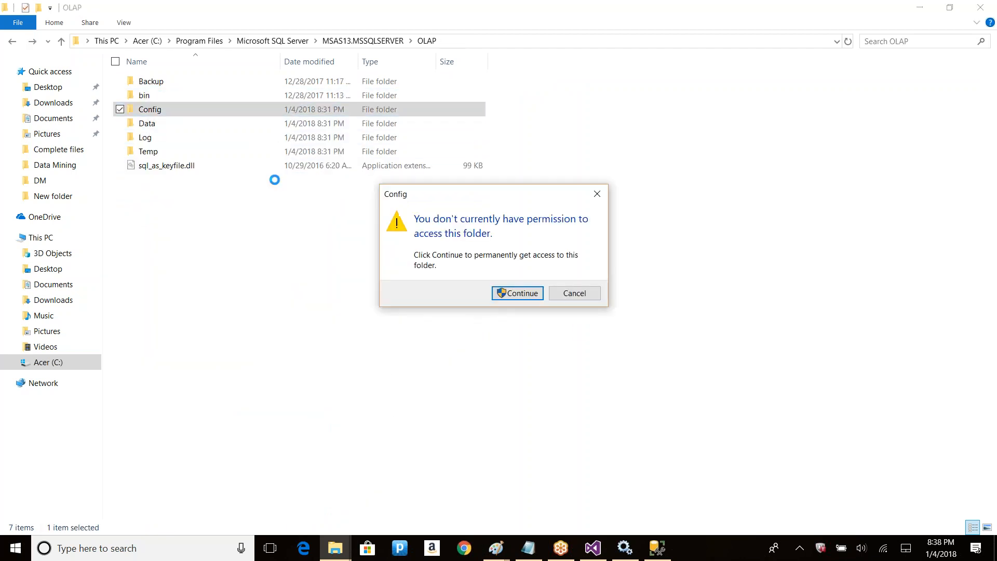
left_click(525, 292)
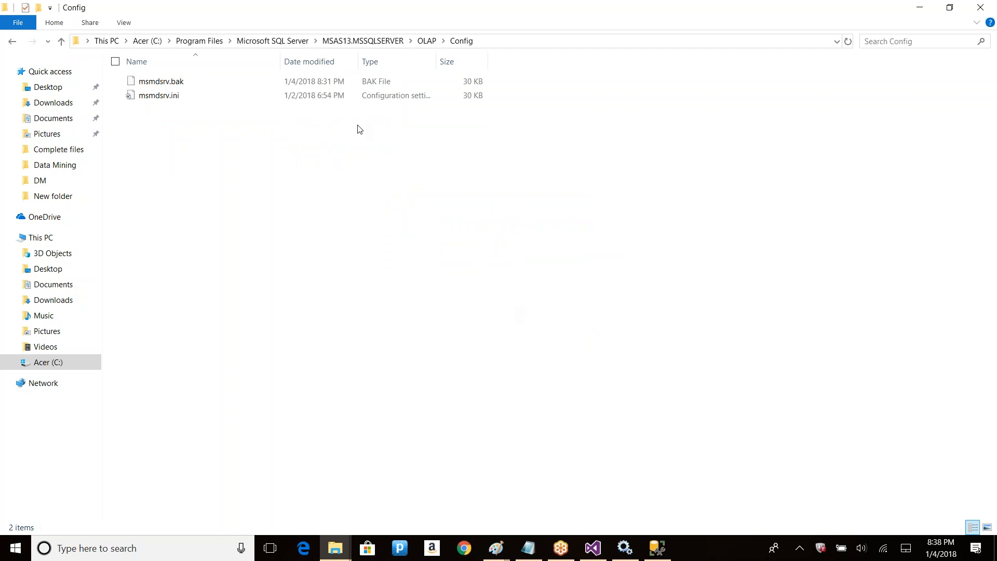
Try to open msmdsrv.ini directly and again explicitly with Notepad, closing Notepad after each attempt
left_click(169, 98)
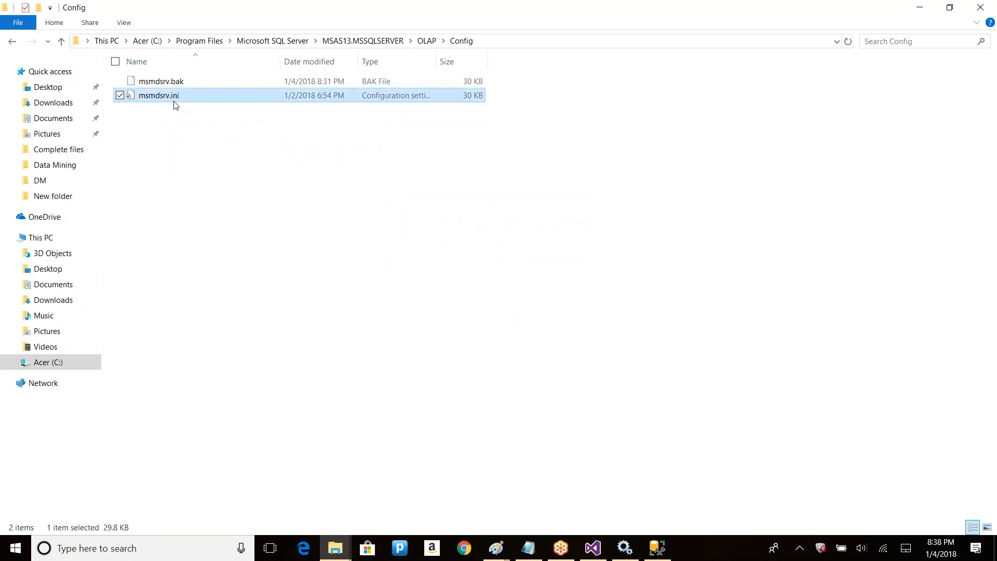
double_click(169, 103)
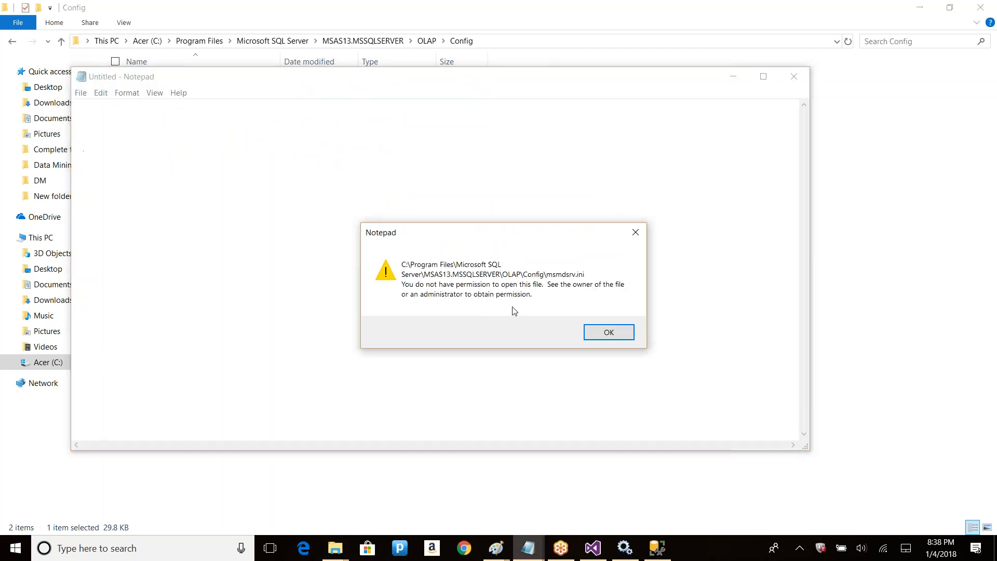
left_click(603, 331)
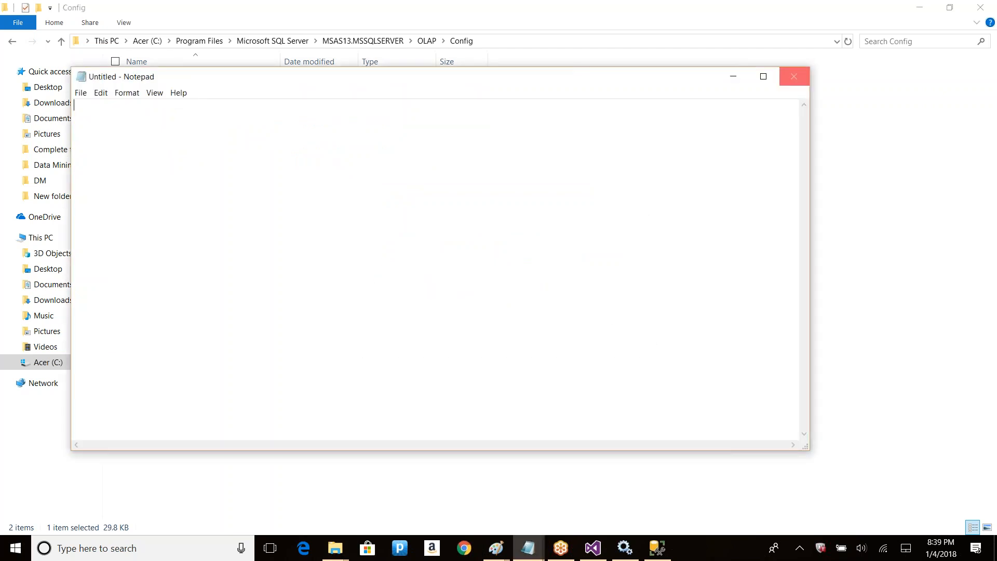
left_click(794, 76)
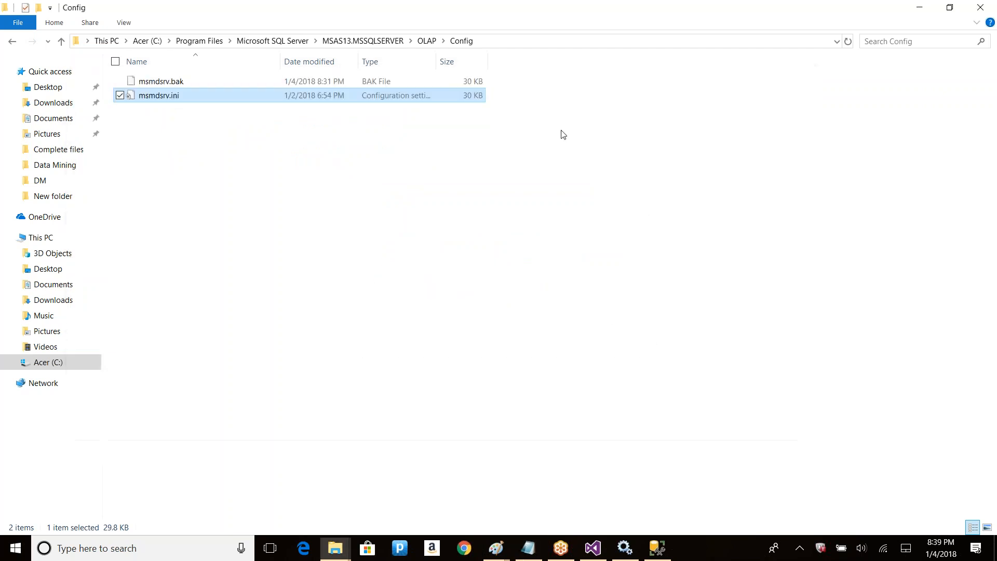
right_click(163, 96)
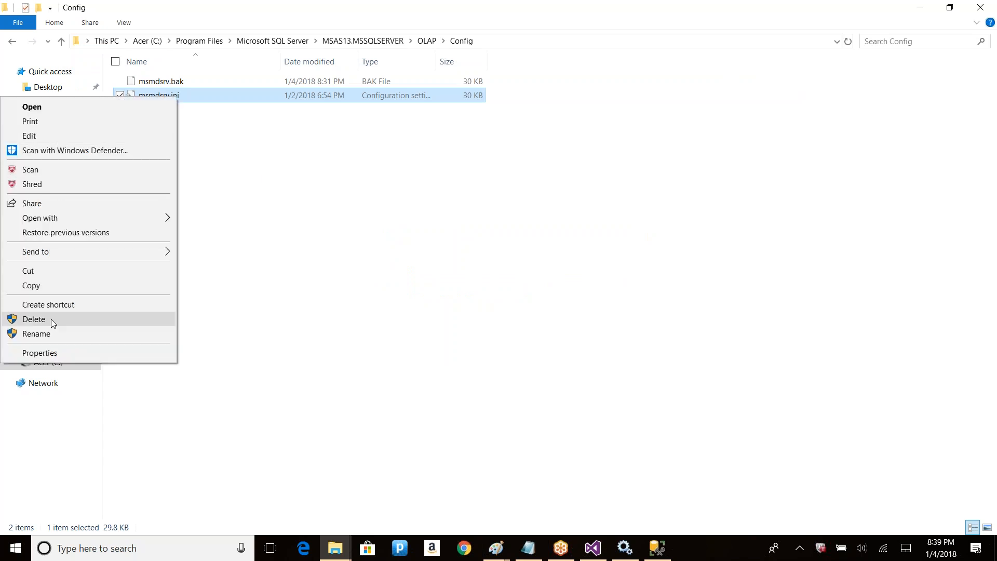
mouse_move(170, 224)
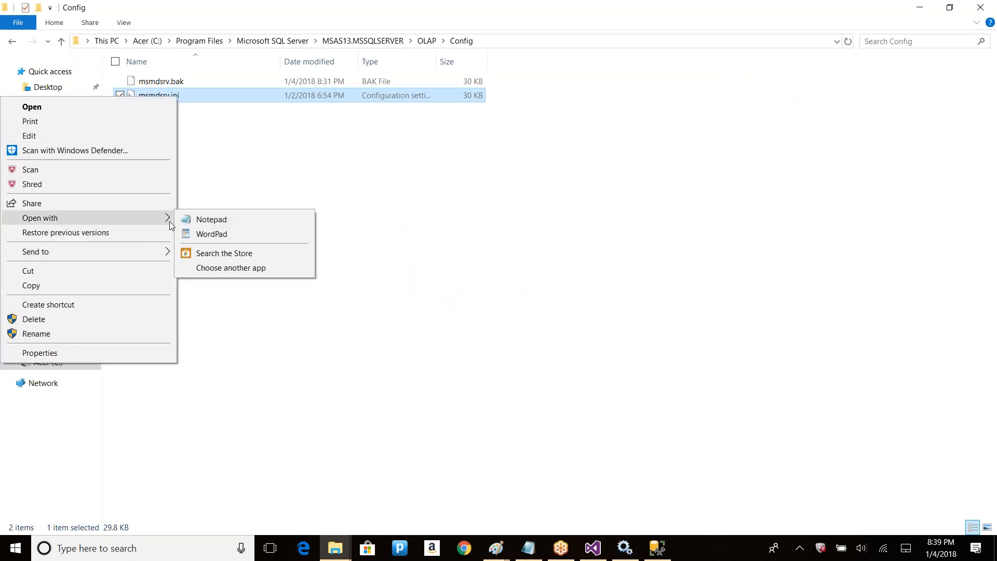
left_click(229, 221)
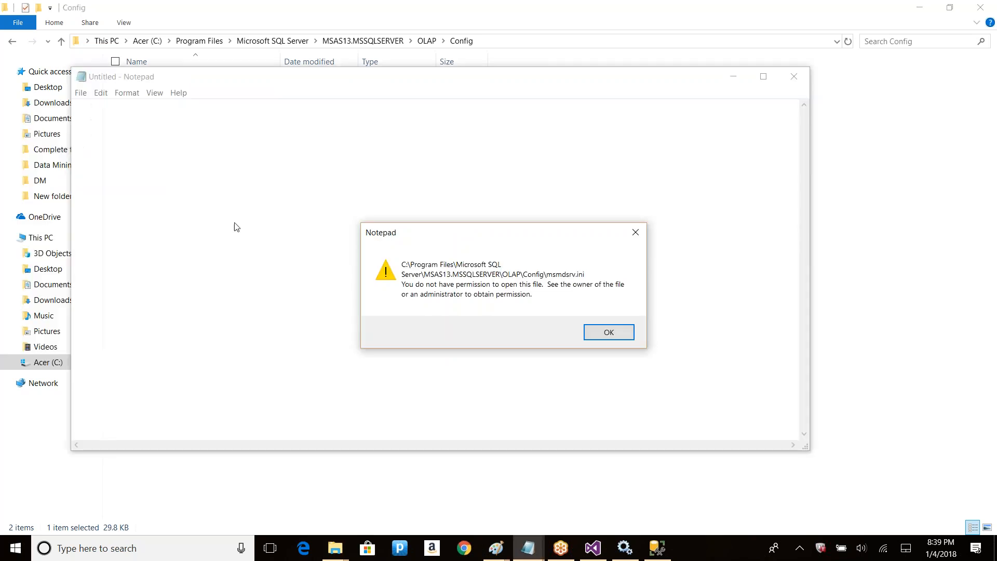
left_click(602, 331)
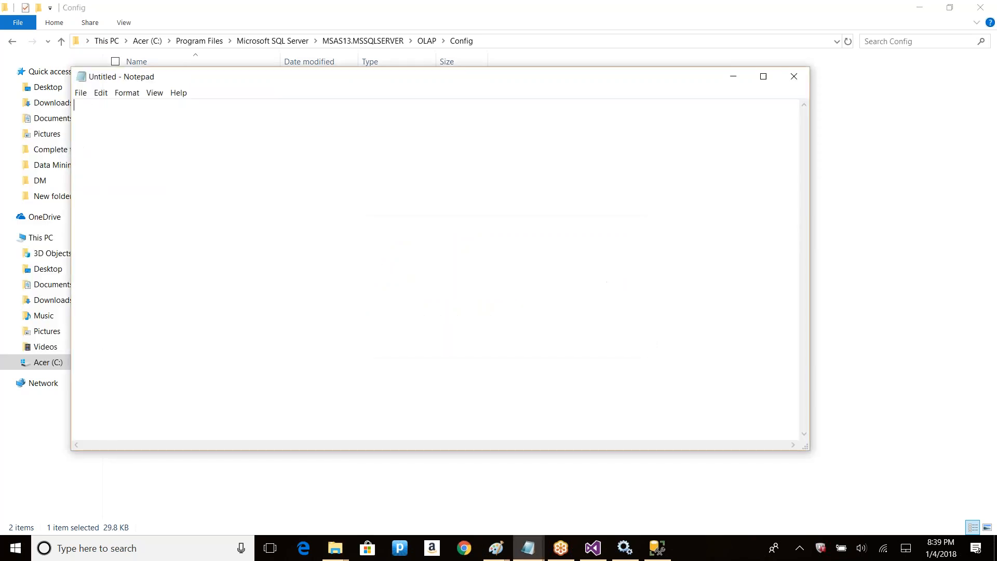
left_click(795, 78)
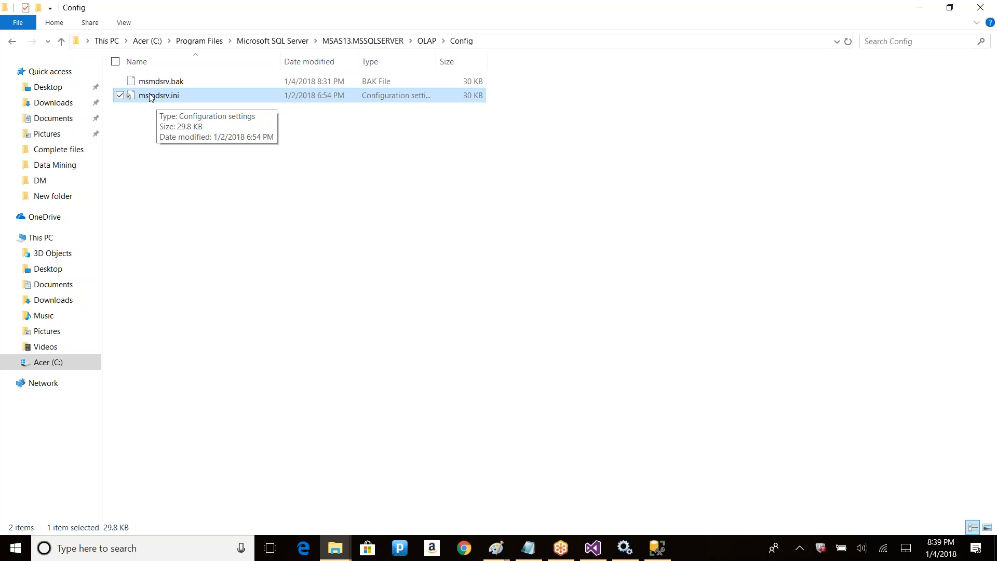
Switch to SQL Server Management Studio and show all advanced properties of the multidimensional Analysis Services server
key("alt+Tab")
left_click(47, 273)
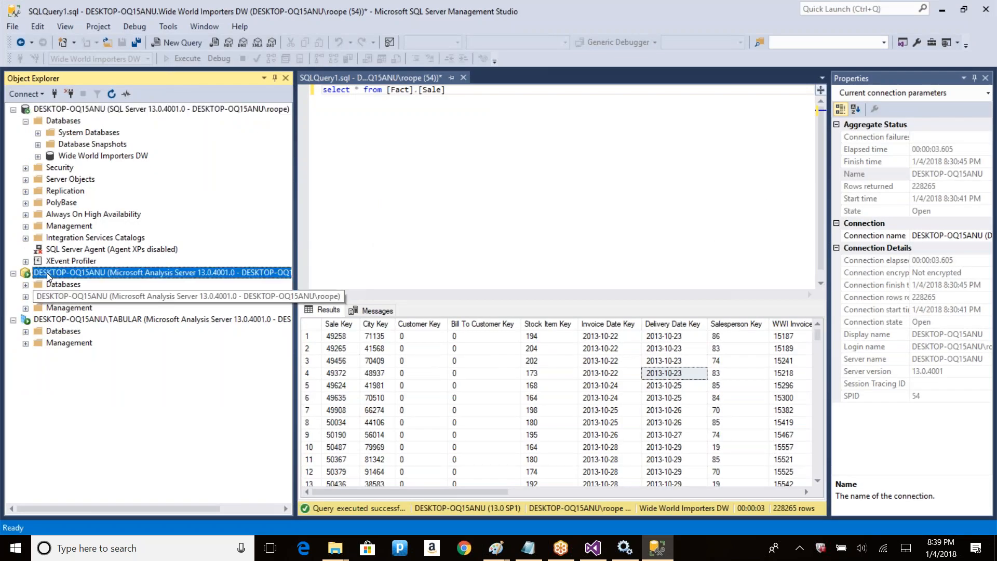
right_click(47, 273)
left_click(92, 484)
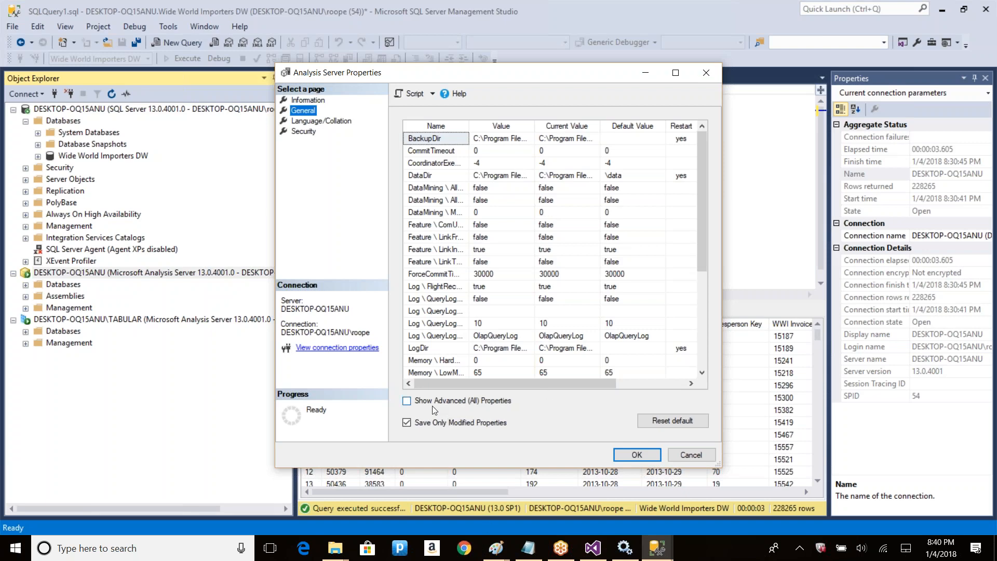
left_click_drag(701, 157, 699, 211)
left_click(415, 402)
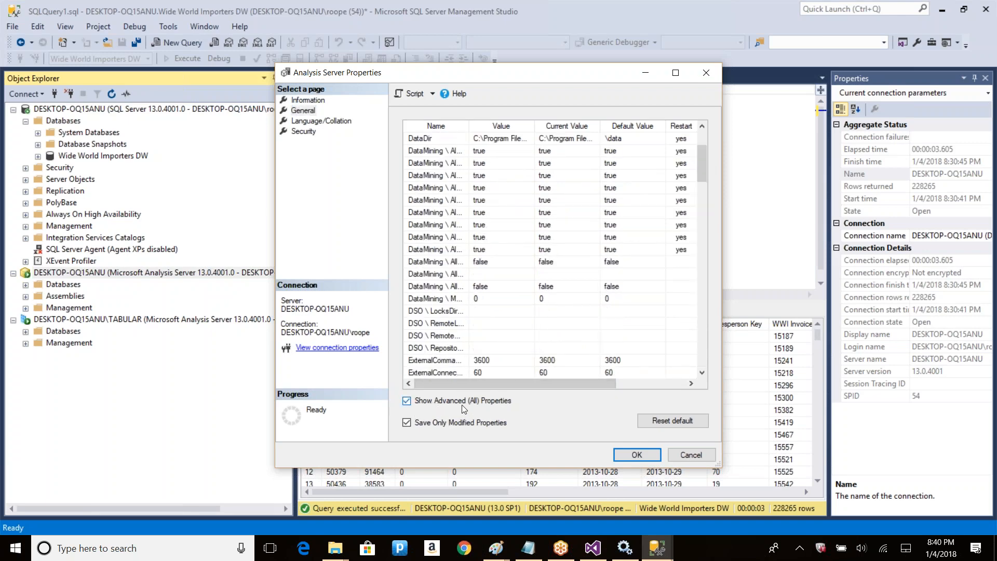
left_click_drag(699, 158, 650, 389)
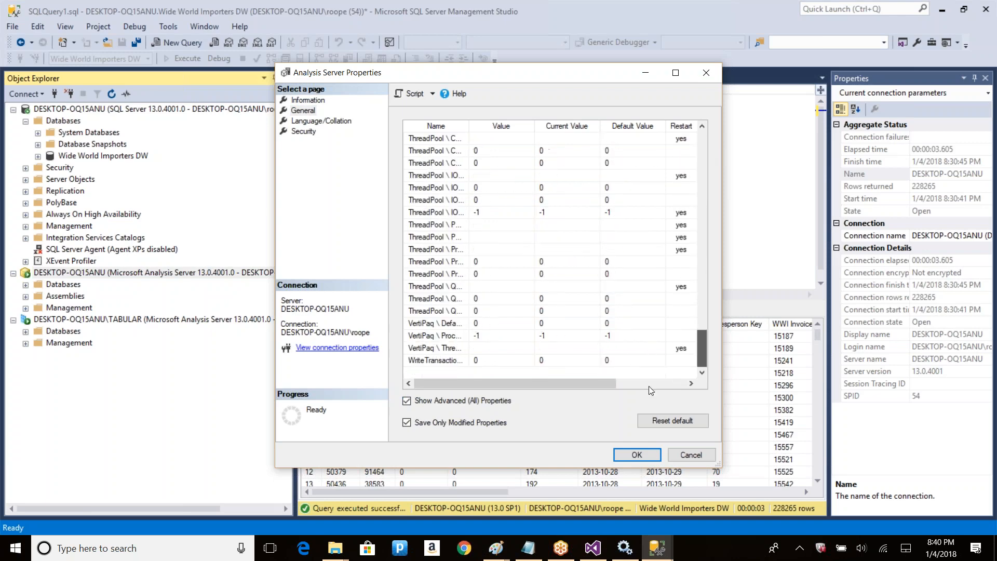
left_click_drag(701, 348, 709, 144)
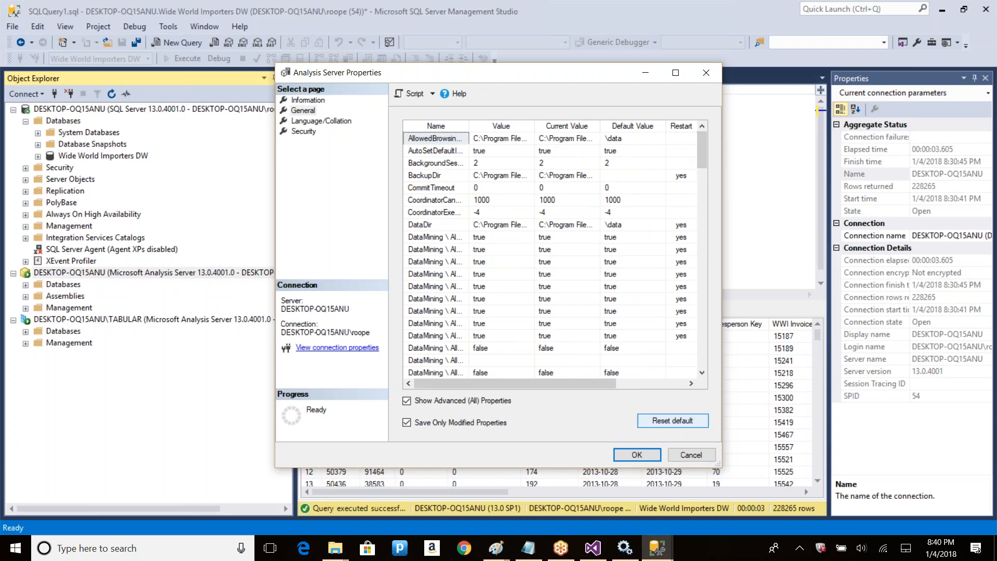
Widen the Name column, examine the server properties from DataMining through OLAP and PredictiveAnalytics, and close the properties without changes
left_click_drag(470, 126, 579, 126)
left_click(434, 237)
scroll(436, 244, "down", 3)
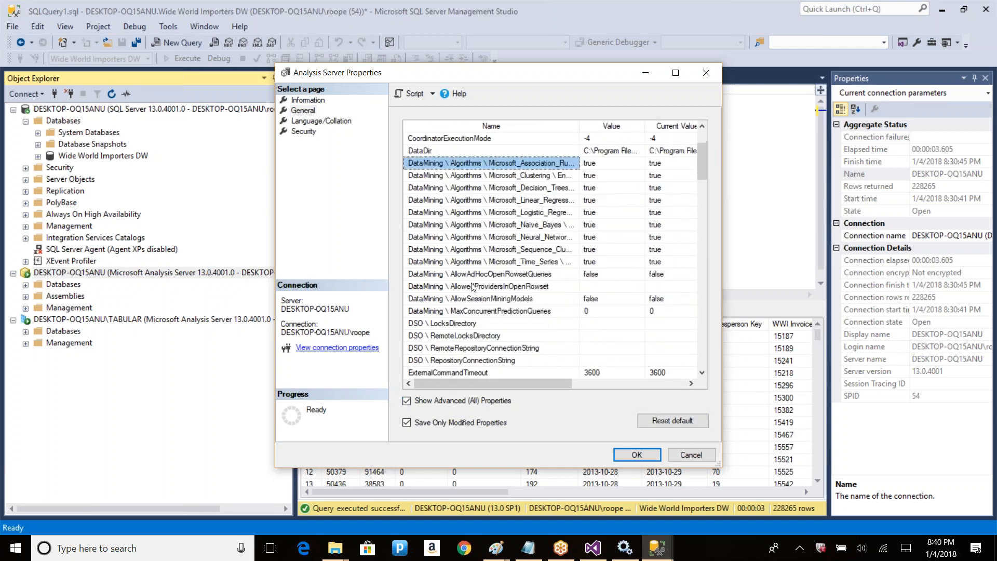
left_click(475, 274)
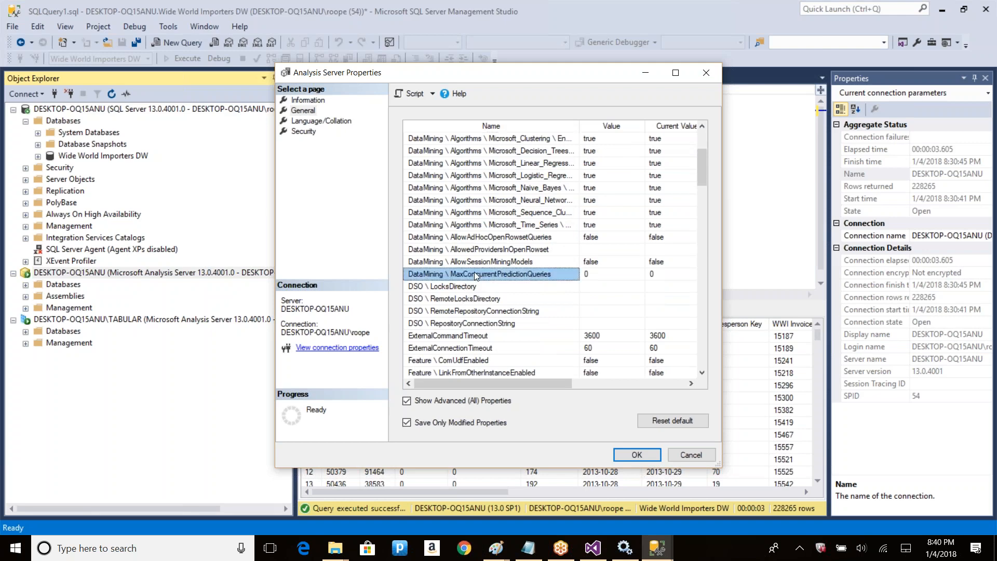
scroll(499, 266, "down", 2)
scroll(501, 268, "down", 9)
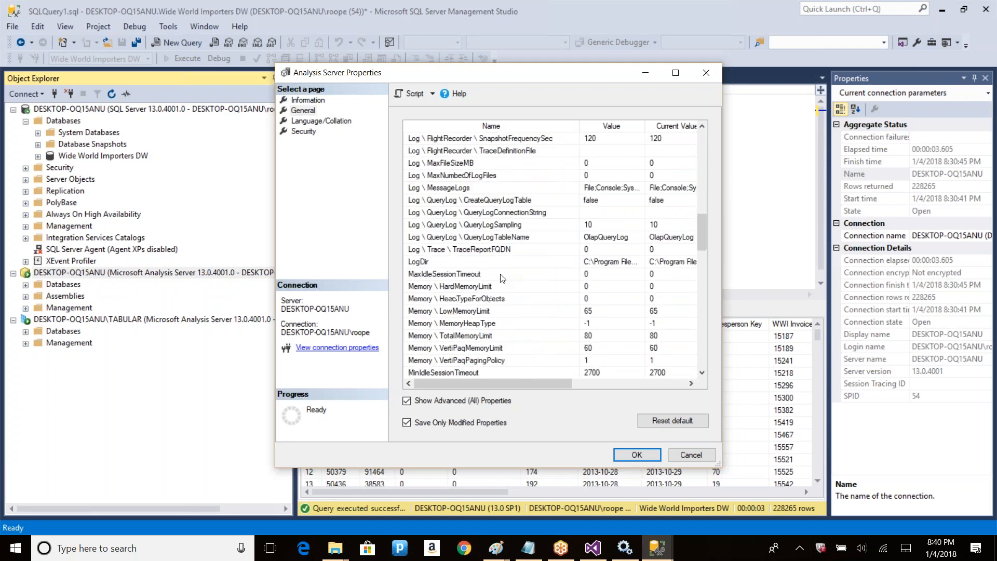
scroll(502, 277, "down", 9)
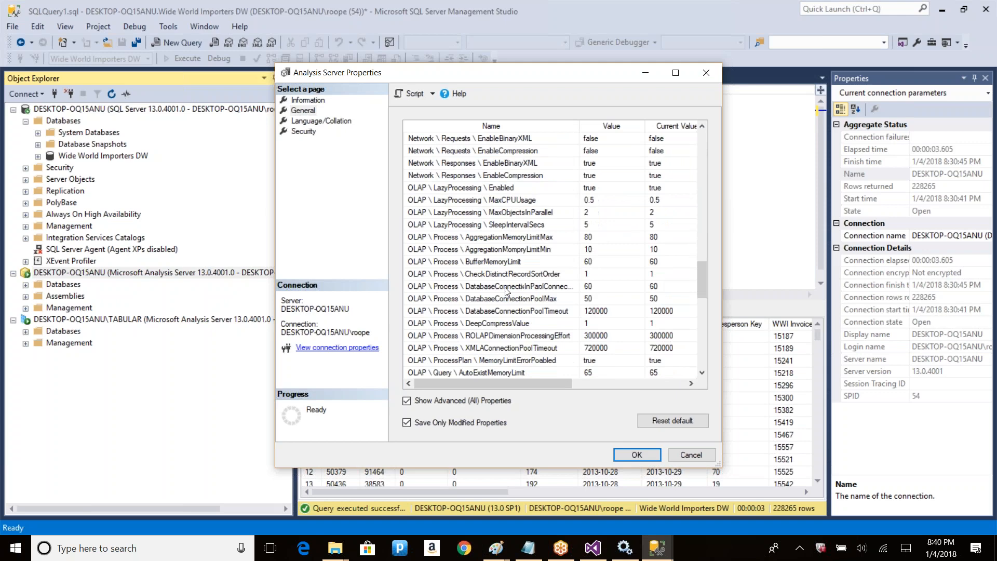
scroll(507, 294, "down", 5)
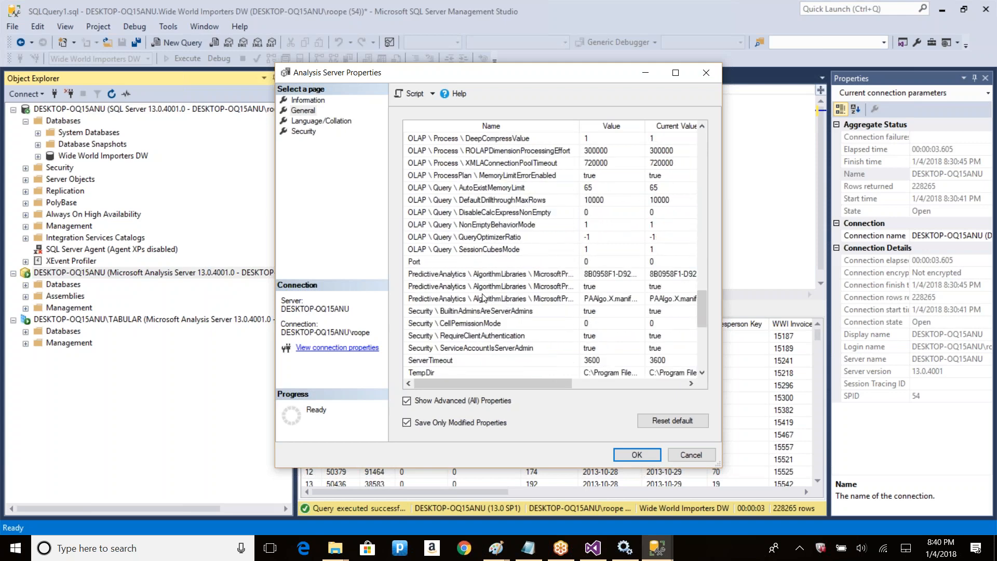
left_click(459, 275)
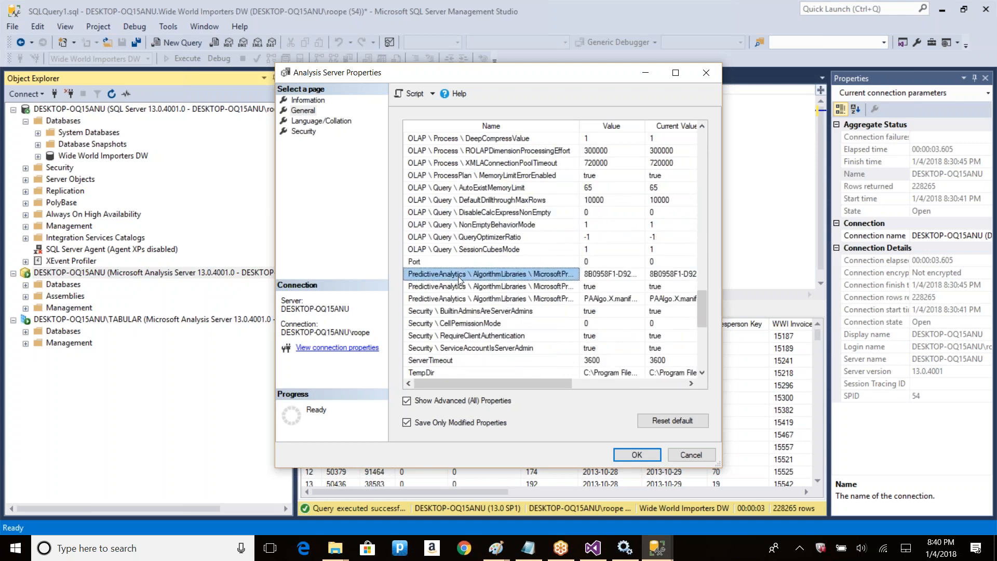
left_click(696, 456)
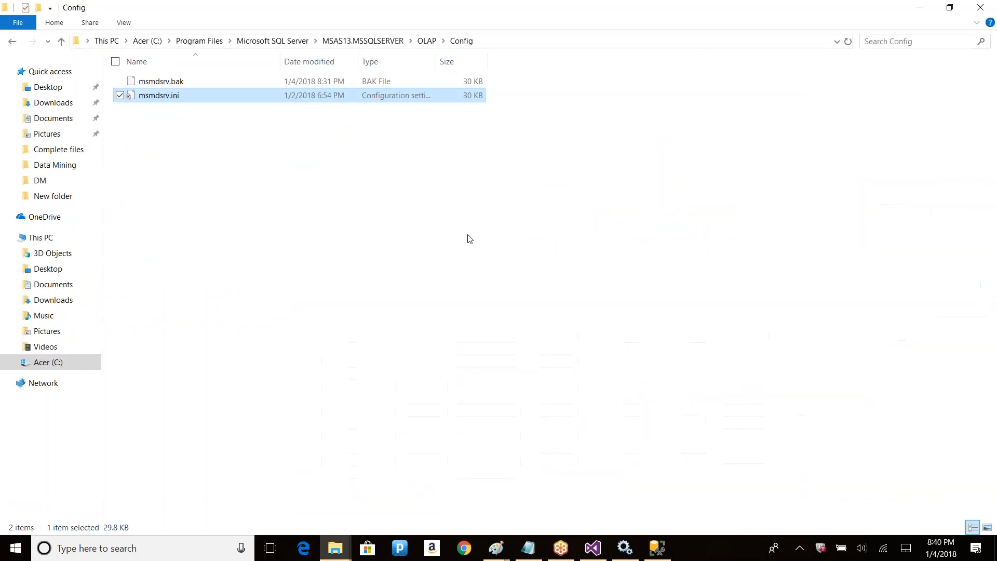
Switch to File Explorer and compare the msmdsrv.ini configuration file with its msmdsrv.bak backup in the Config folder
left_click(150, 98)
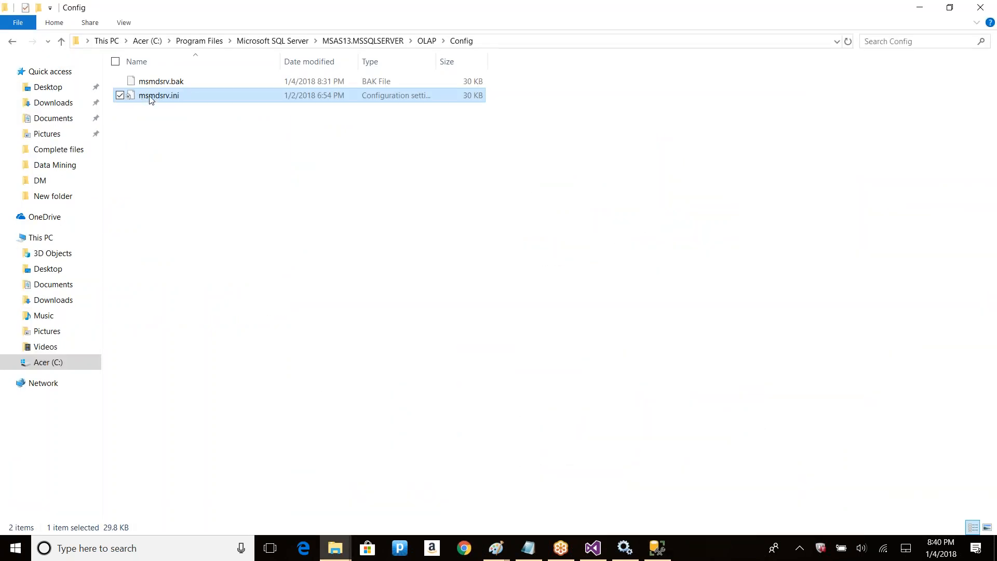
left_click(175, 125)
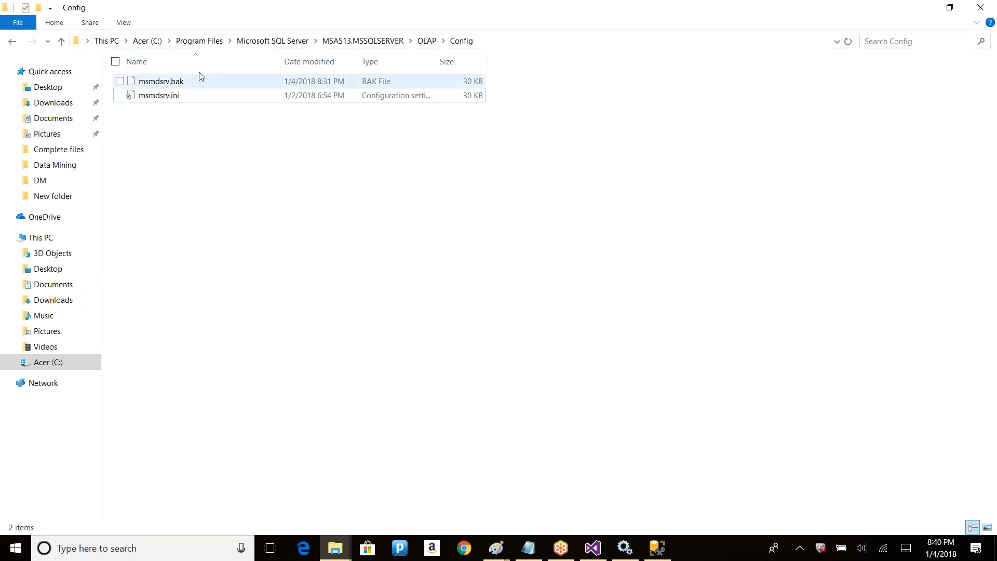
left_click(179, 82)
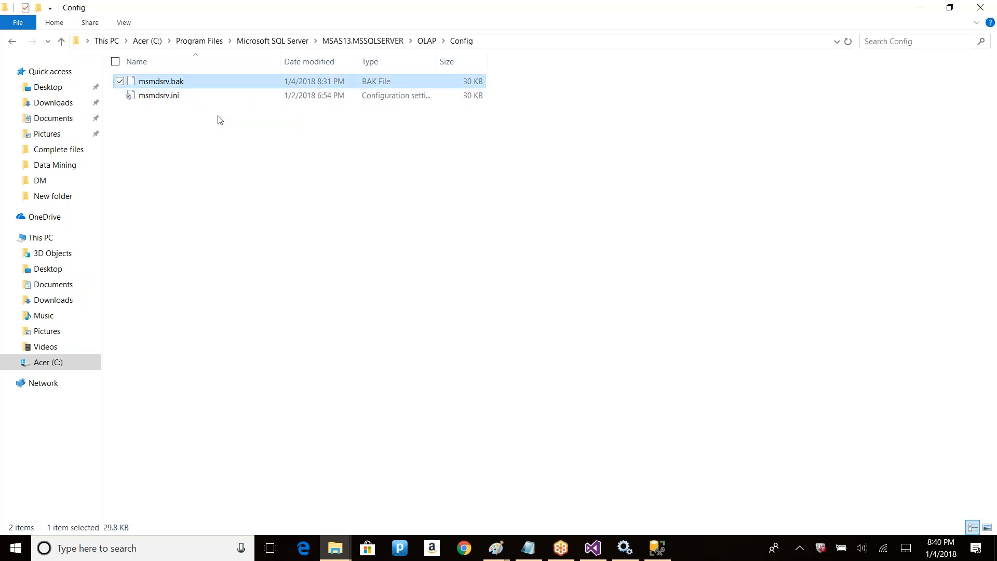
left_click(175, 97)
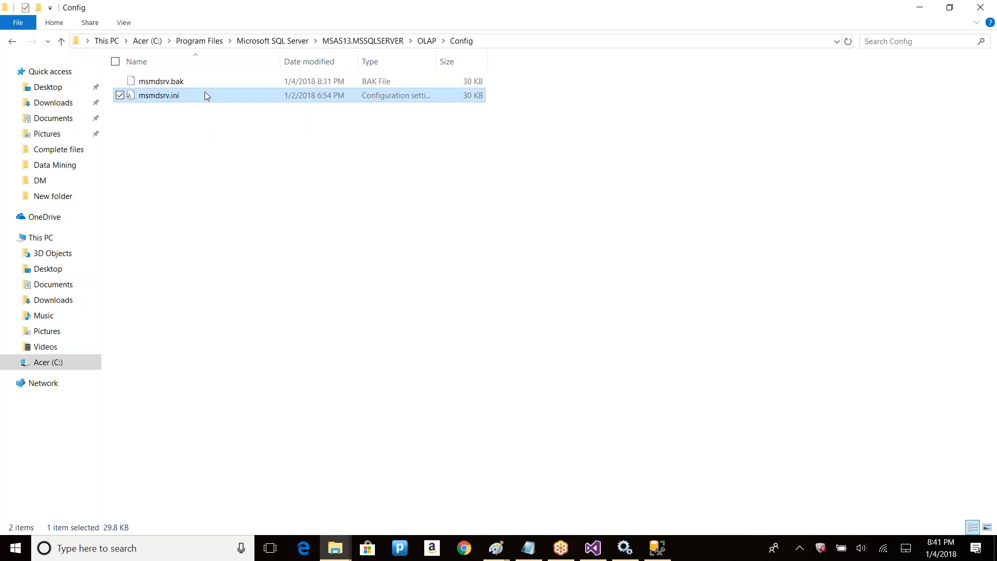
Open the Data folder of the MSAS13.MSSQLSERVER OLAP directory with permanent access and locate My Bad.0.db and My Bad.0.db.xml
left_click(426, 41)
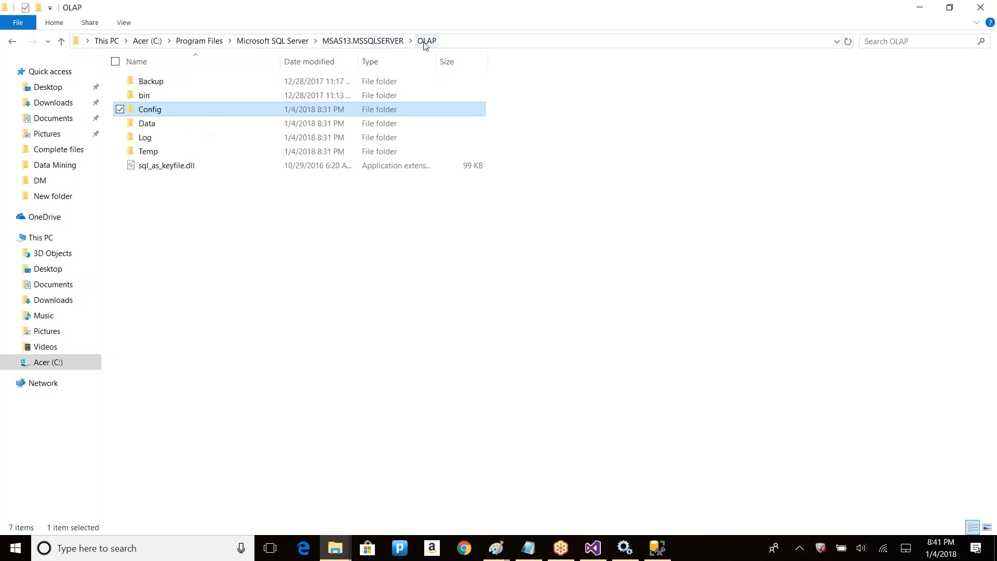
double_click(153, 125)
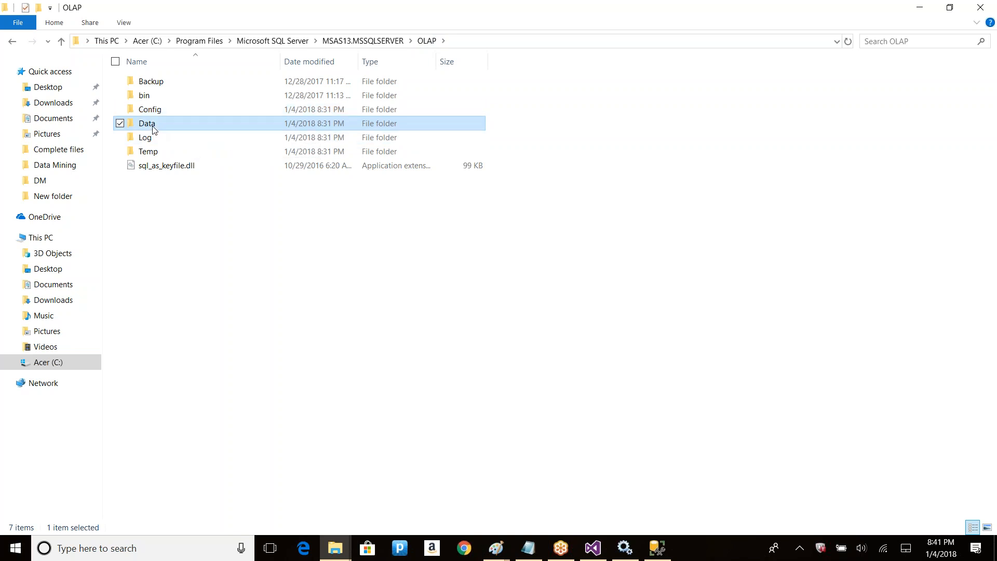
left_click(516, 293)
left_click(152, 111)
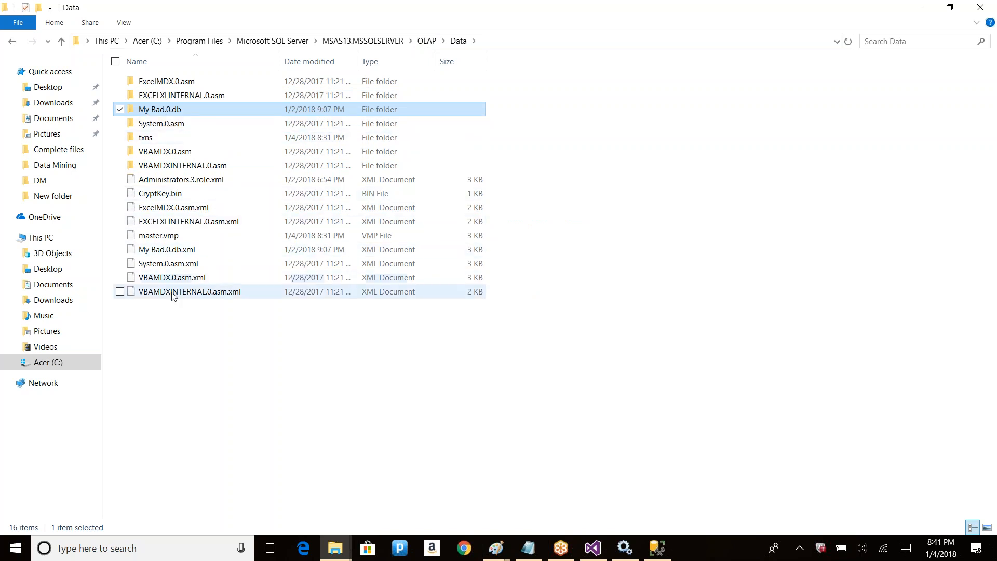
left_click(168, 254)
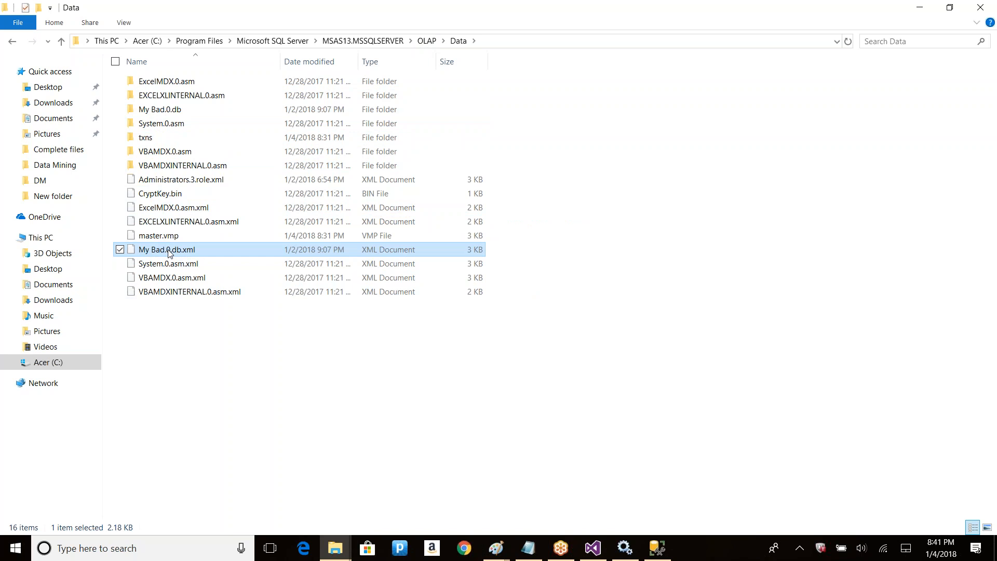
Examine the Log and Temp folders of the multidimensional instance's OLAP directory, granting permanent access to each
left_click(358, 41)
double_click(165, 84)
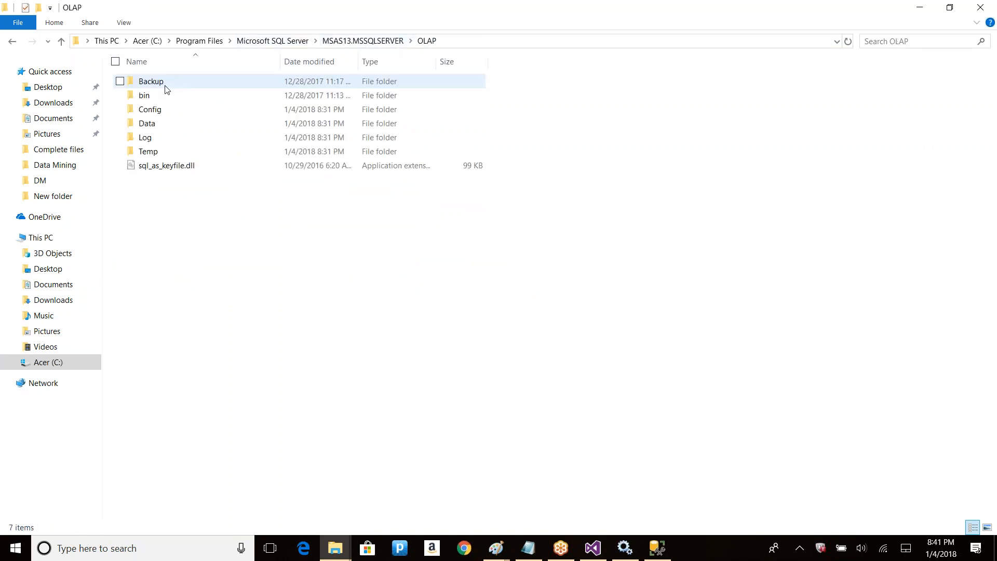
double_click(159, 141)
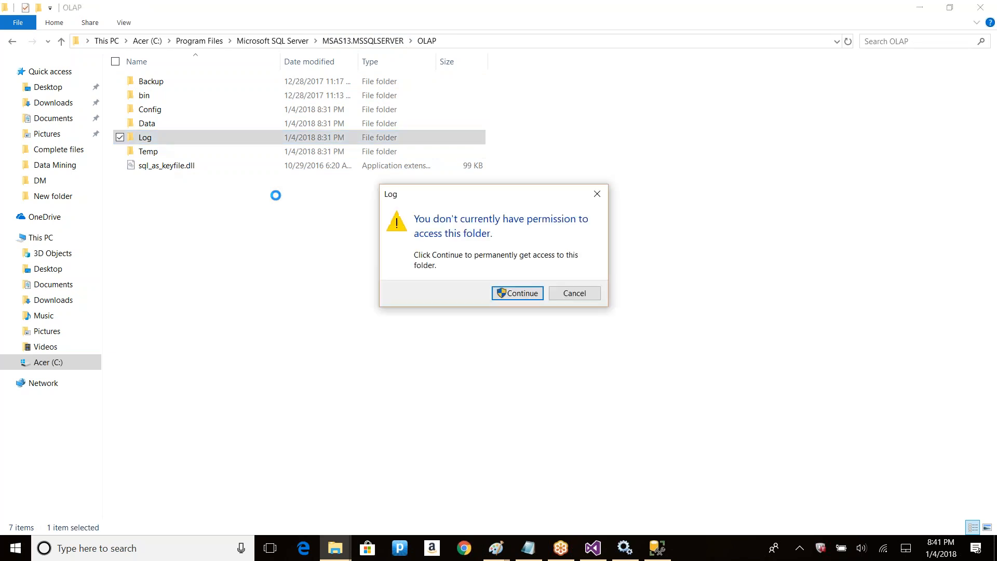
left_click(509, 291)
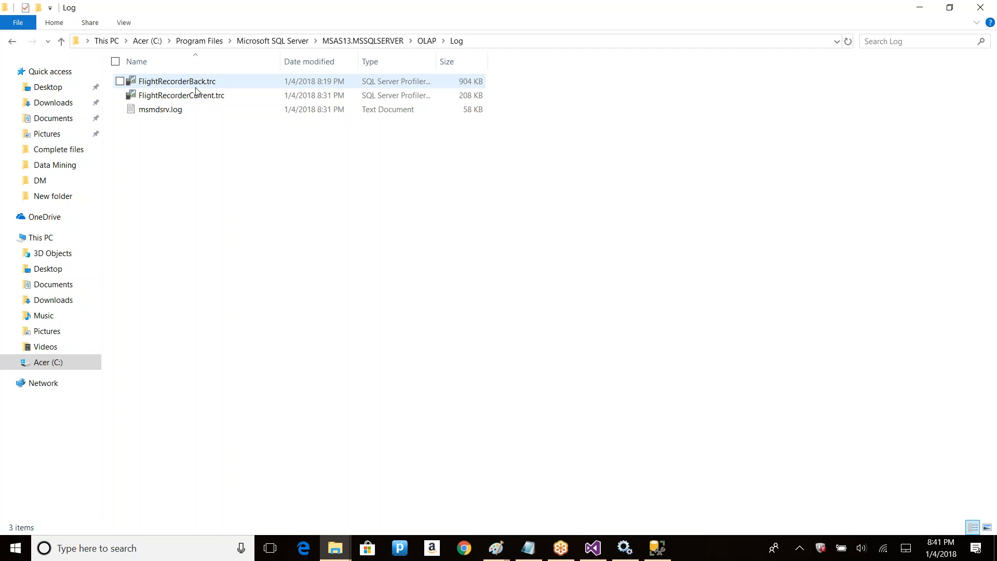
left_click(422, 44)
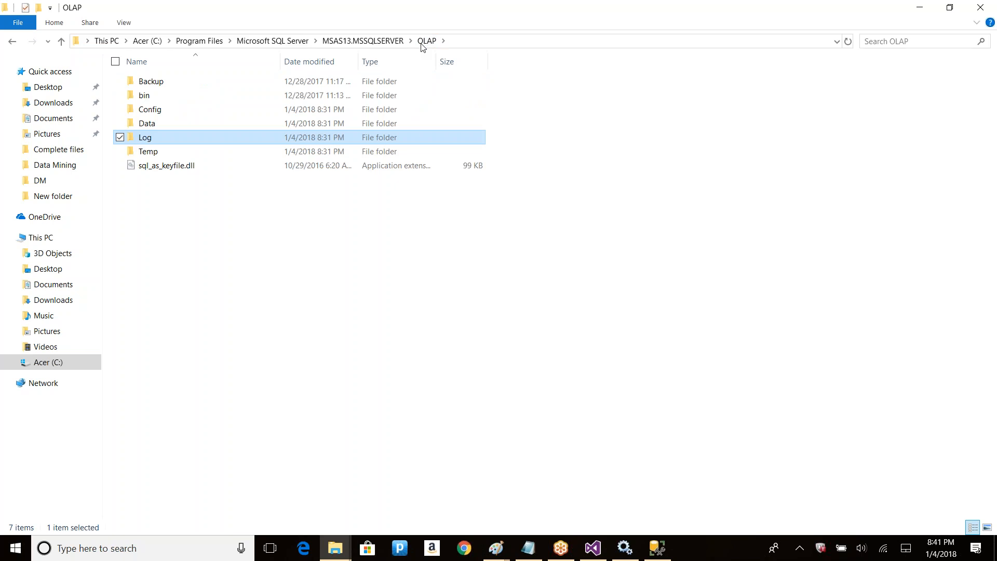
double_click(170, 151)
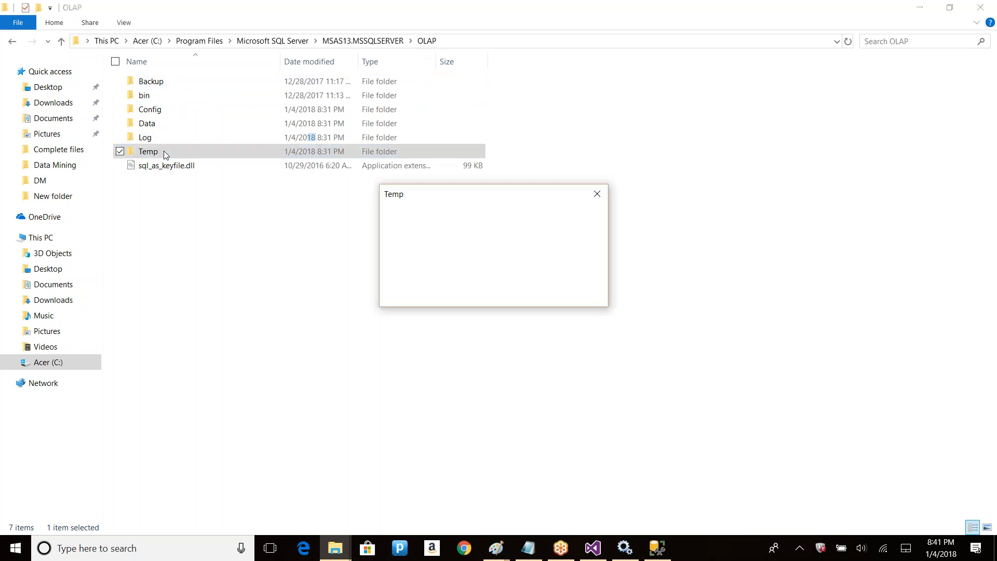
left_click(521, 293)
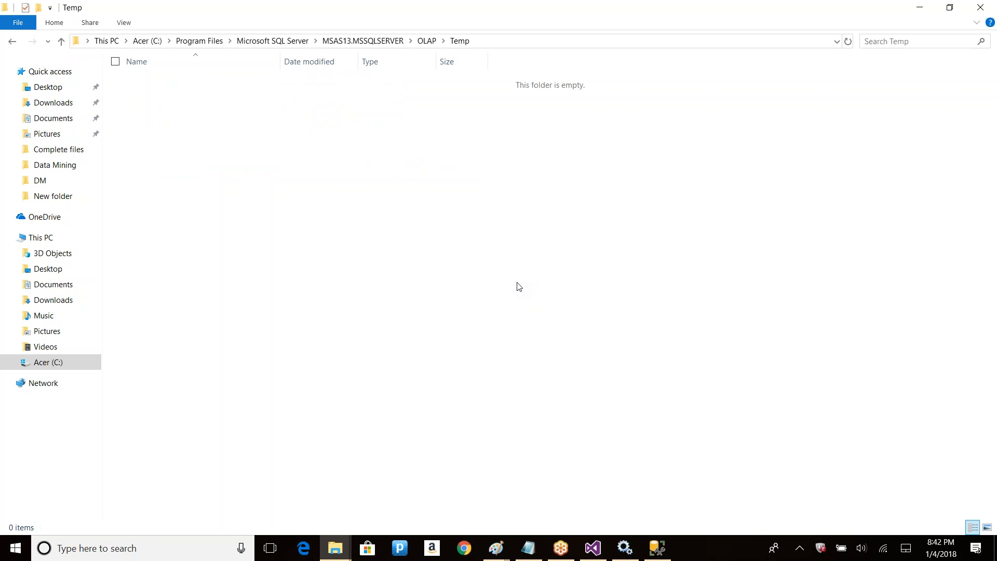
Go back up to the Microsoft SQL Server folder and open the OLAP directory of MSAS13.TABULAR
key("alt+Up")
left_click(364, 41)
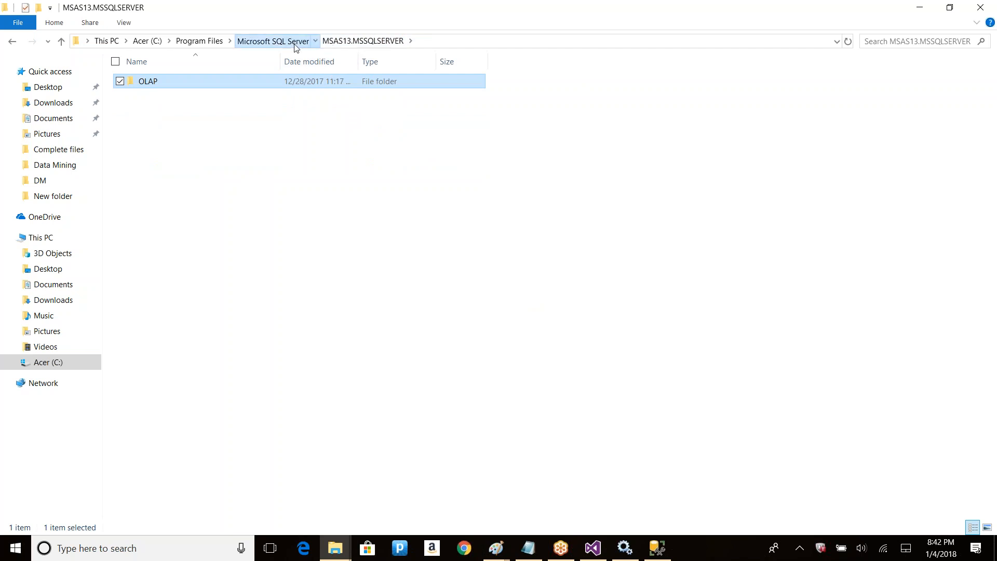
left_click(294, 44)
double_click(155, 194)
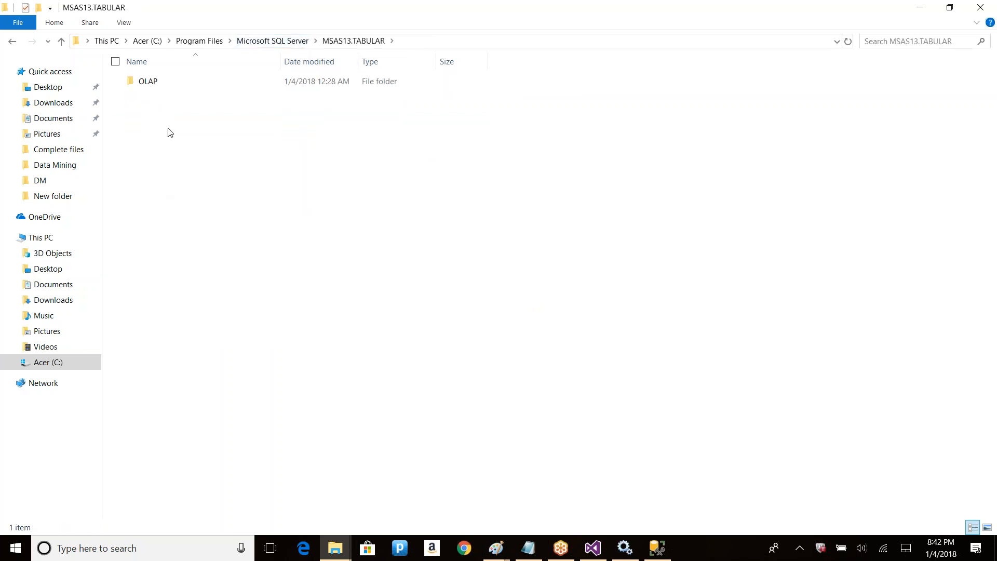
double_click(150, 81)
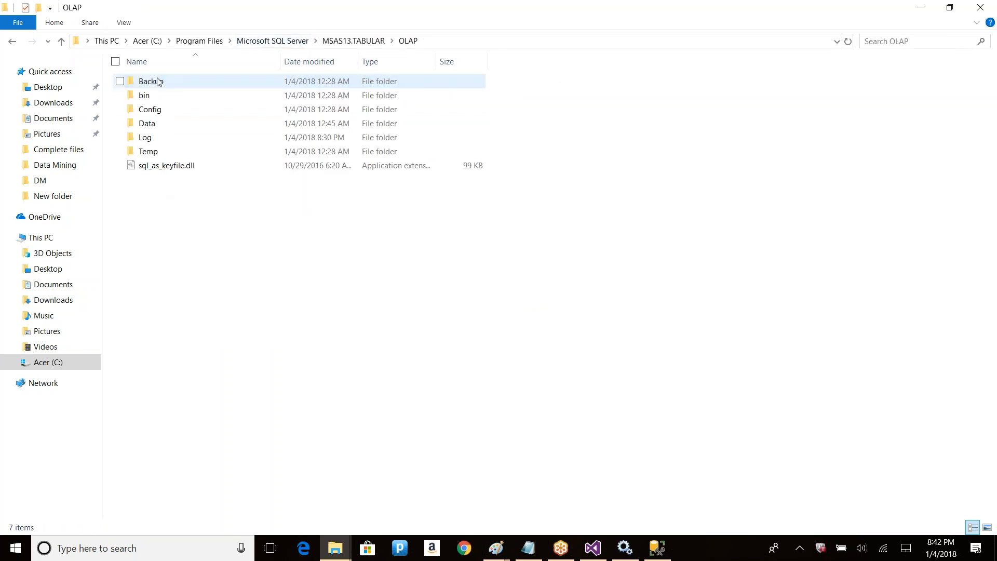
Open the tabular instance's Data folder with permanent access, locate the LuckyDay.0.db folder, and return to MSAS13.TABULAR
double_click(150, 123)
left_click(500, 292)
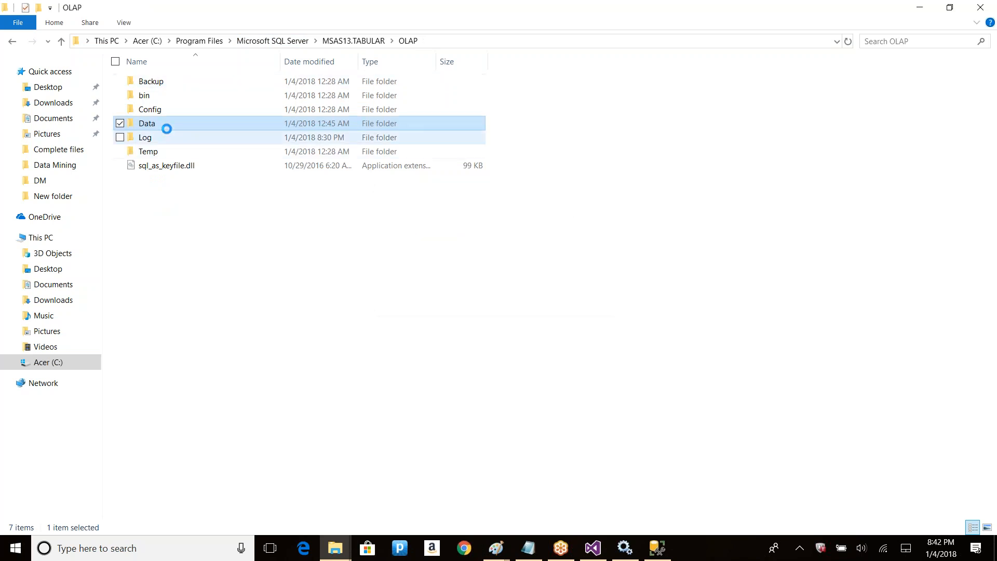
left_click(186, 128)
left_click(182, 110)
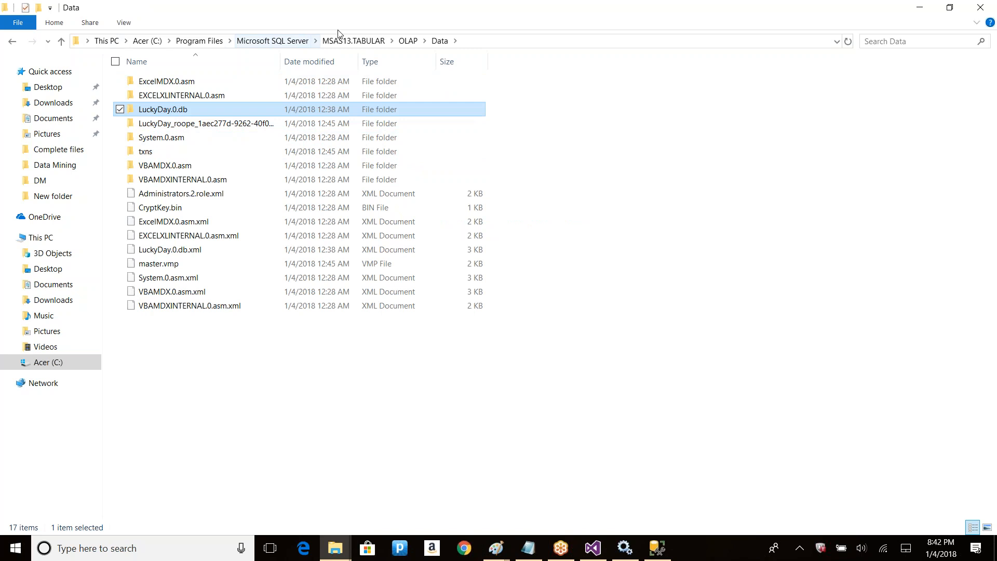
left_click(353, 40)
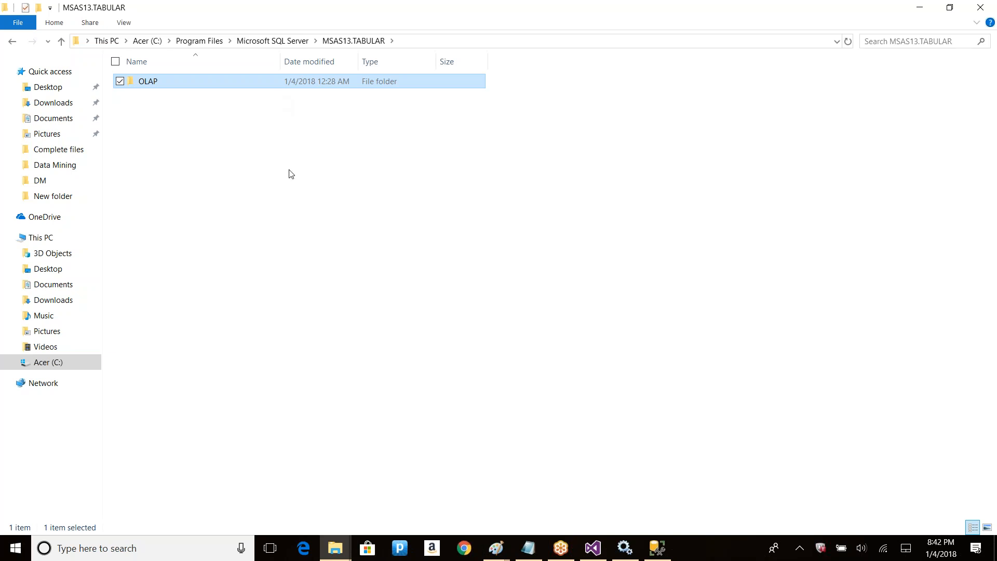
left_click(303, 168)
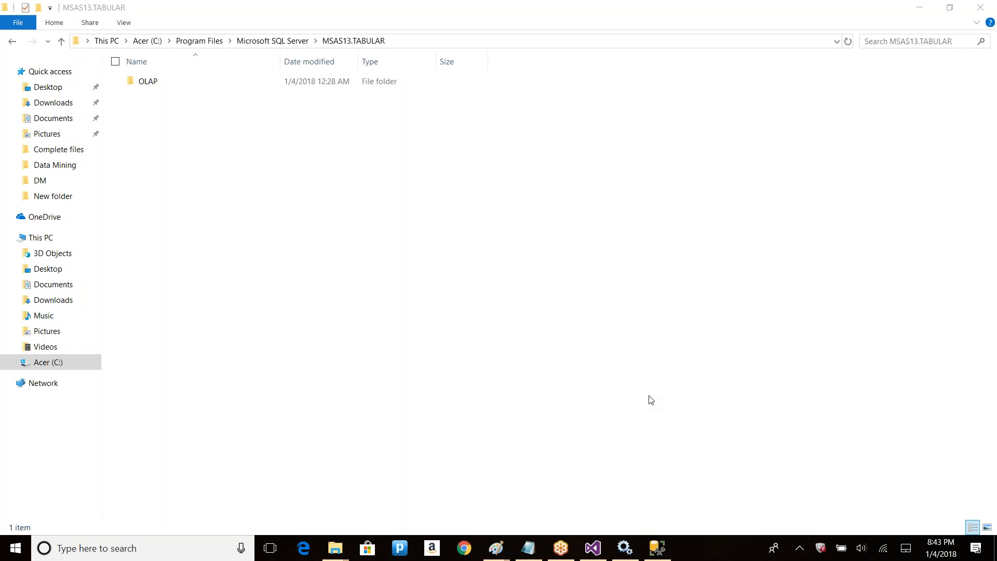
Switch to the Services console and stop the SQL Server Analysis Services (MSSQLSERVER) service
left_click(625, 548)
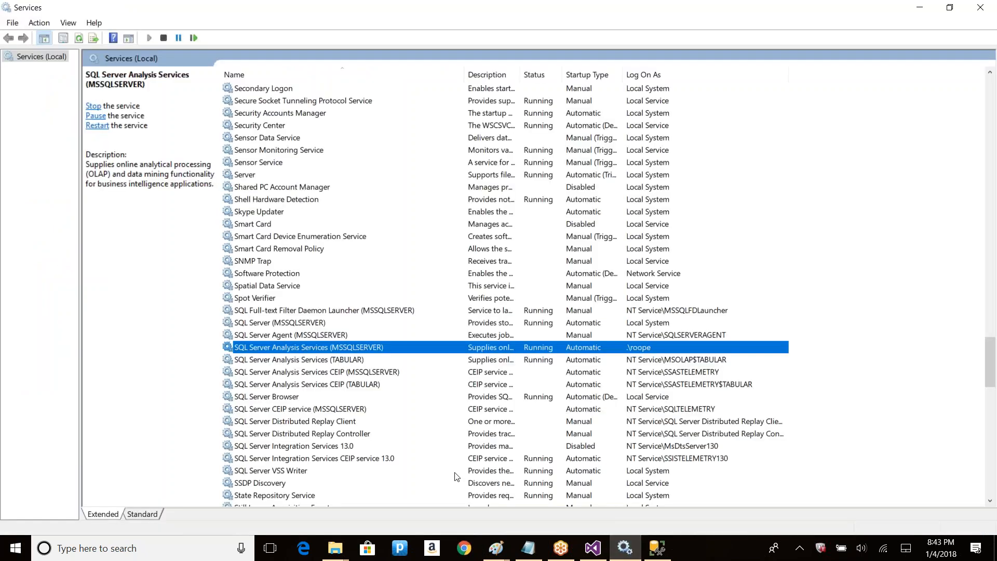
right_click(350, 351)
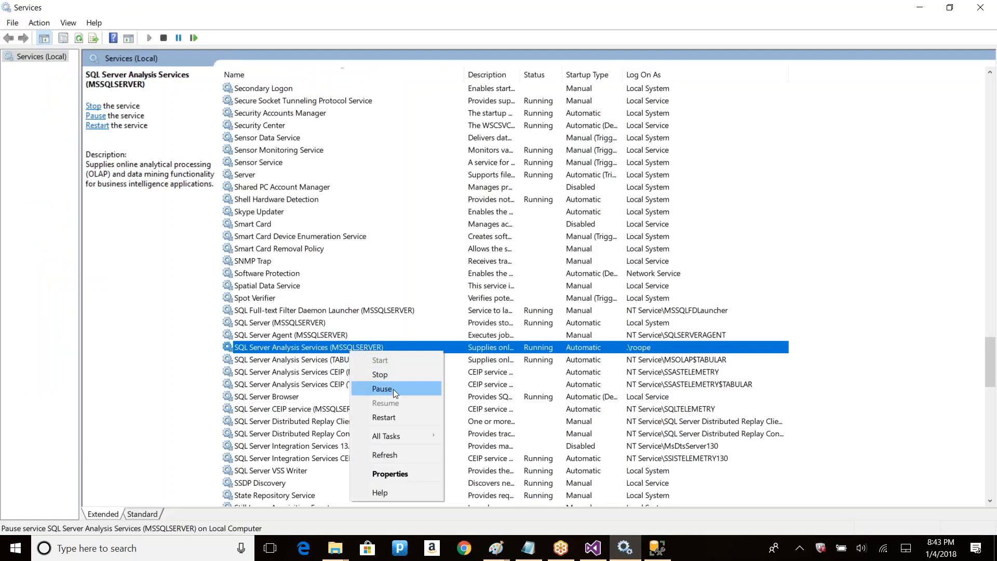
left_click(390, 374)
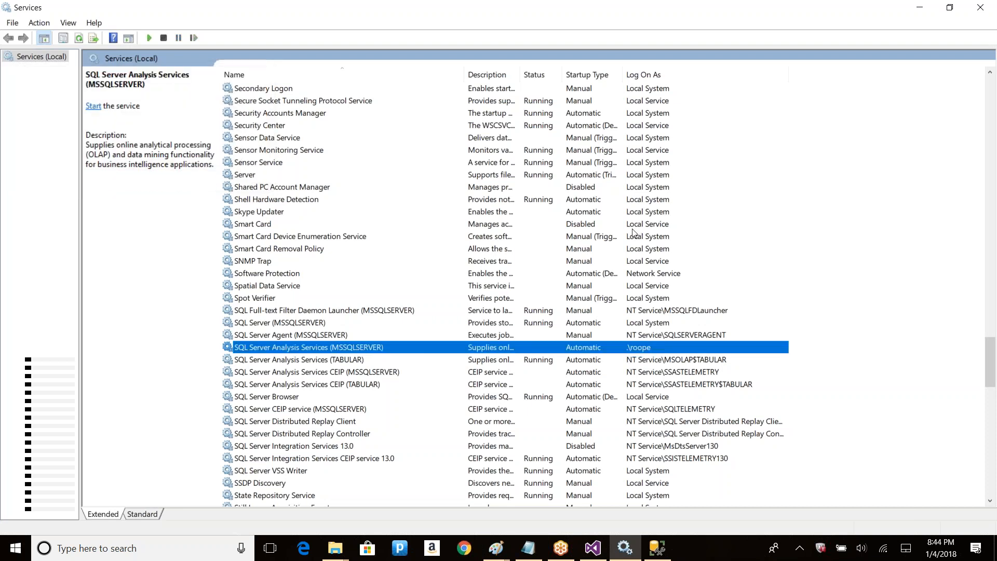
Switch to Visual Studio and dismiss the New Project dialog without creating a project
left_click(594, 548)
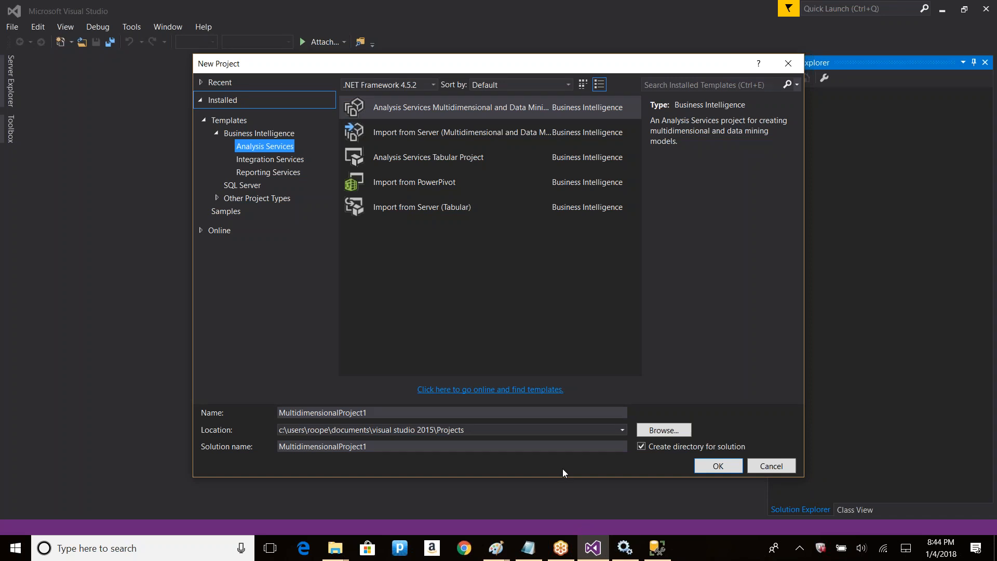
left_click(763, 471)
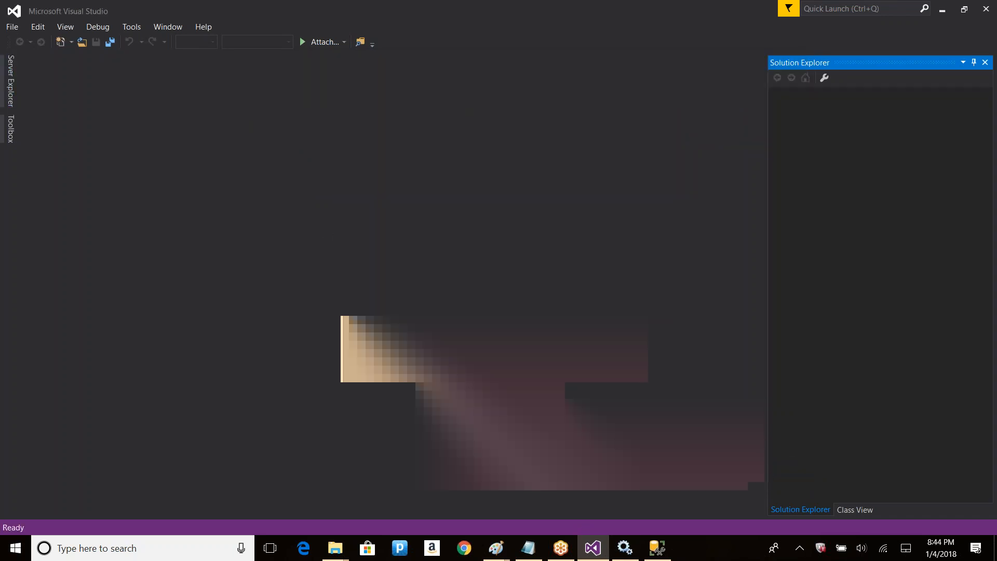
Start a new project using the Analysis Services Multidimensional and Data Mining template
left_click(12, 29)
mouse_move(43, 47)
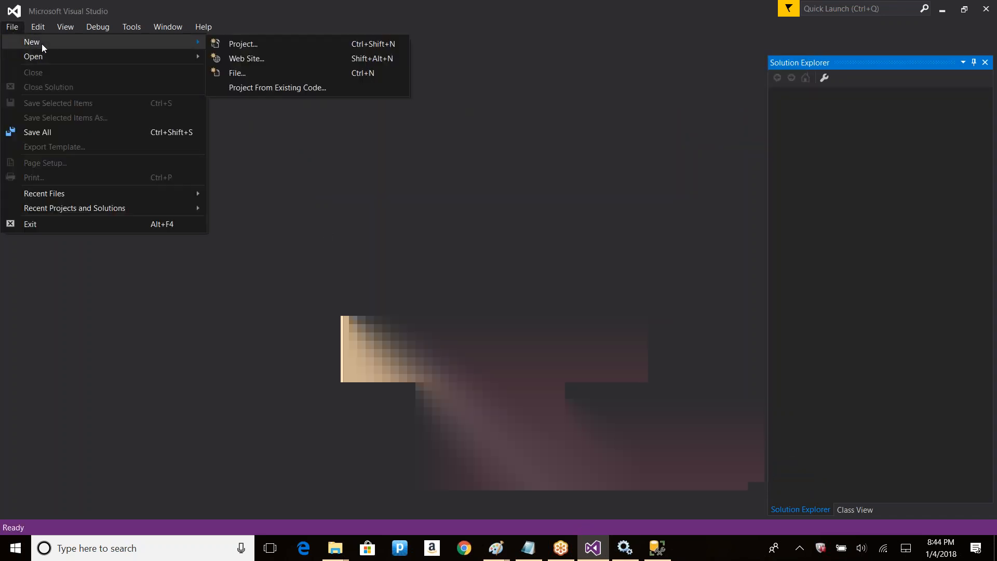
left_click(240, 40)
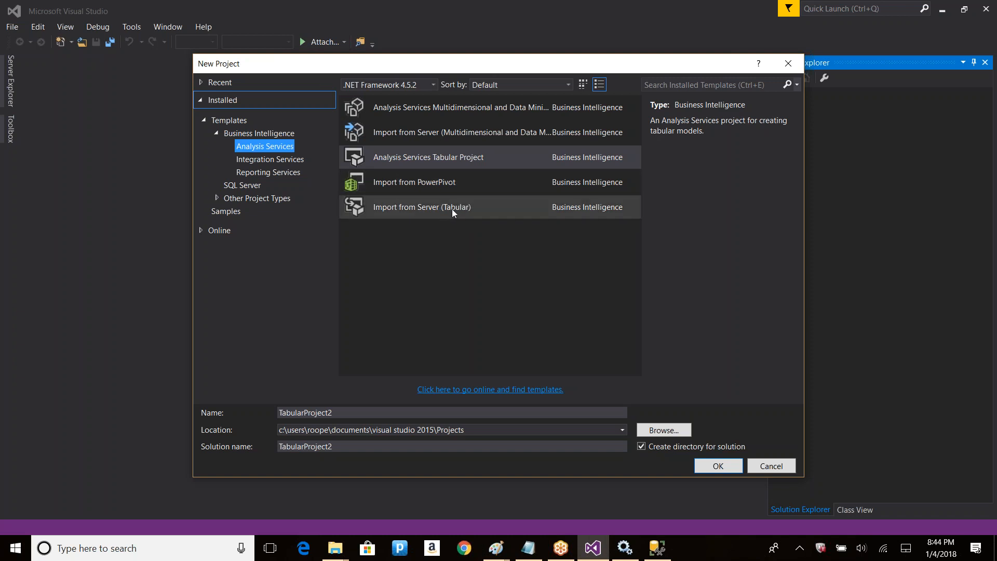
left_click(437, 136)
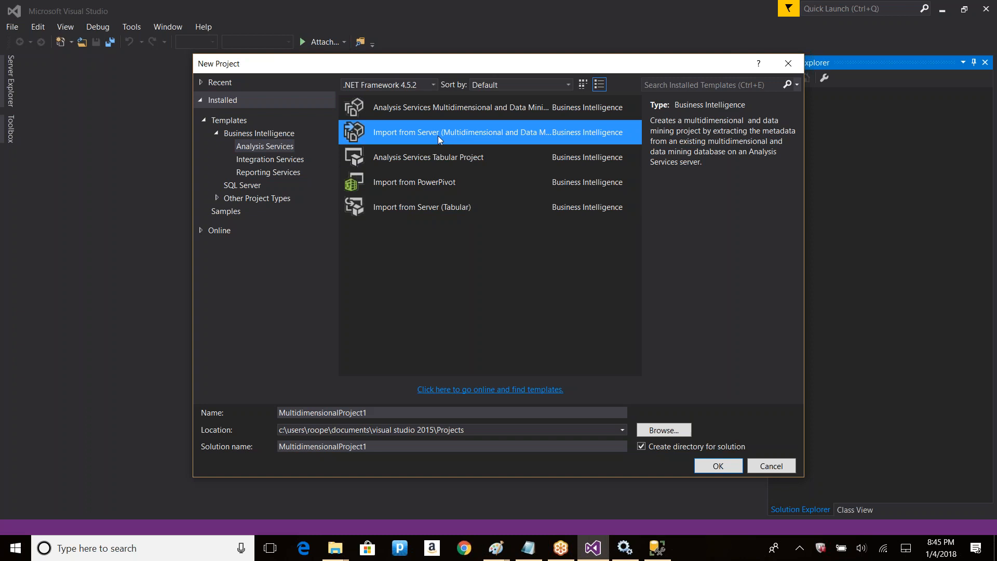
left_click(431, 111)
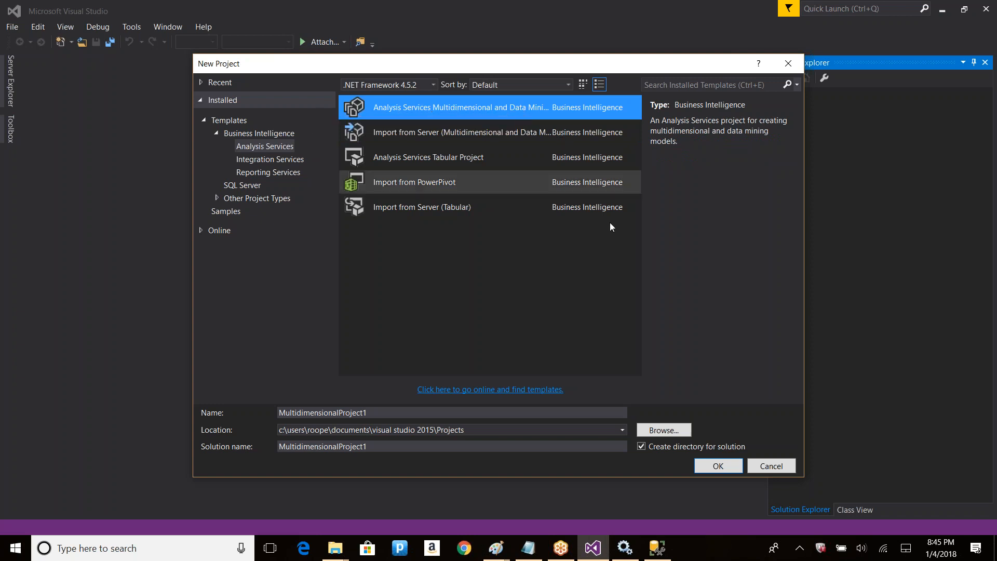
Name the project and solution SSAS Training, keep the visual studio 2015\Projects location, and create the project
left_click(387, 413)
double_click(386, 413)
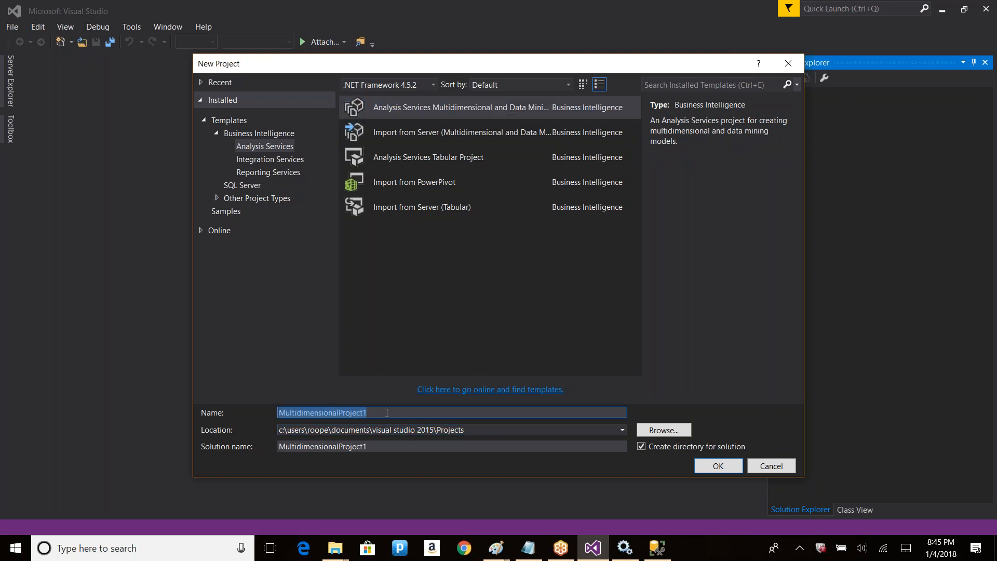
type("SSASTraining")
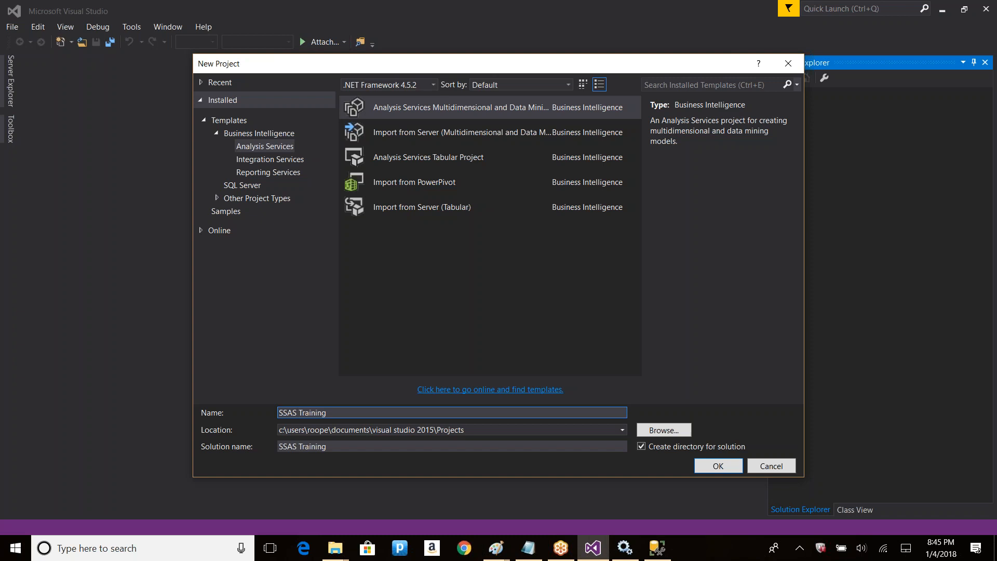
left_click(302, 445)
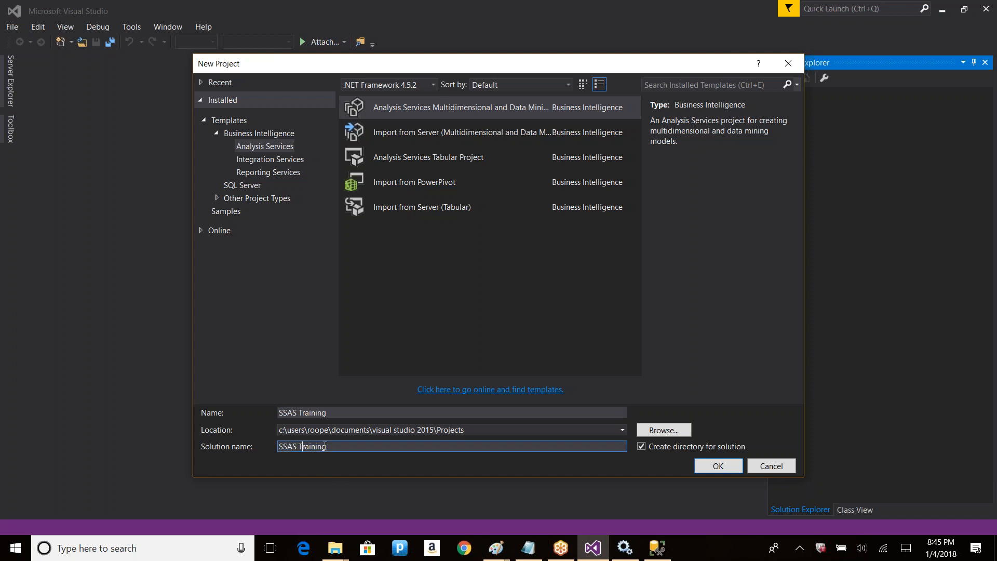
left_click_drag(327, 446, 272, 453)
left_click(494, 430)
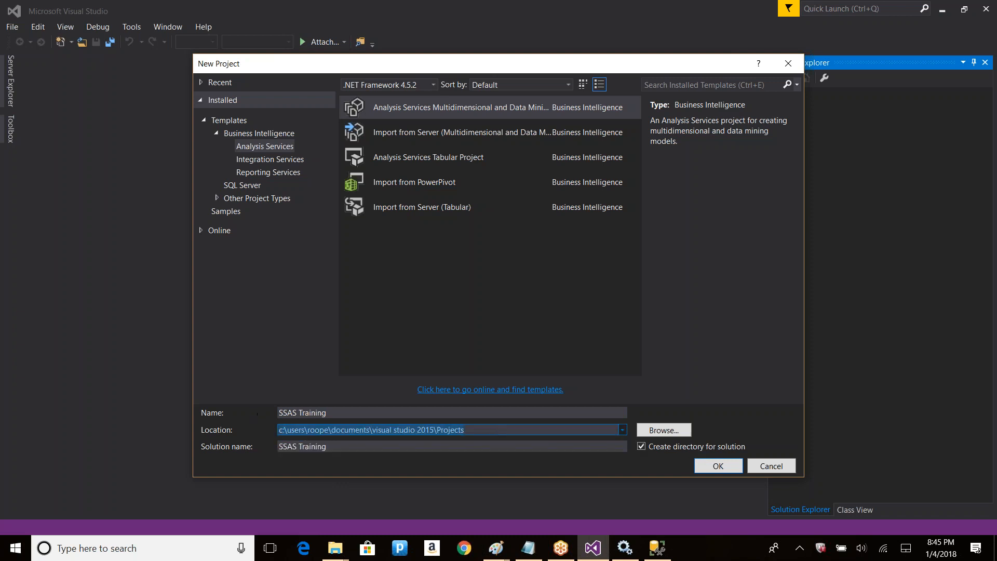
left_click(728, 470)
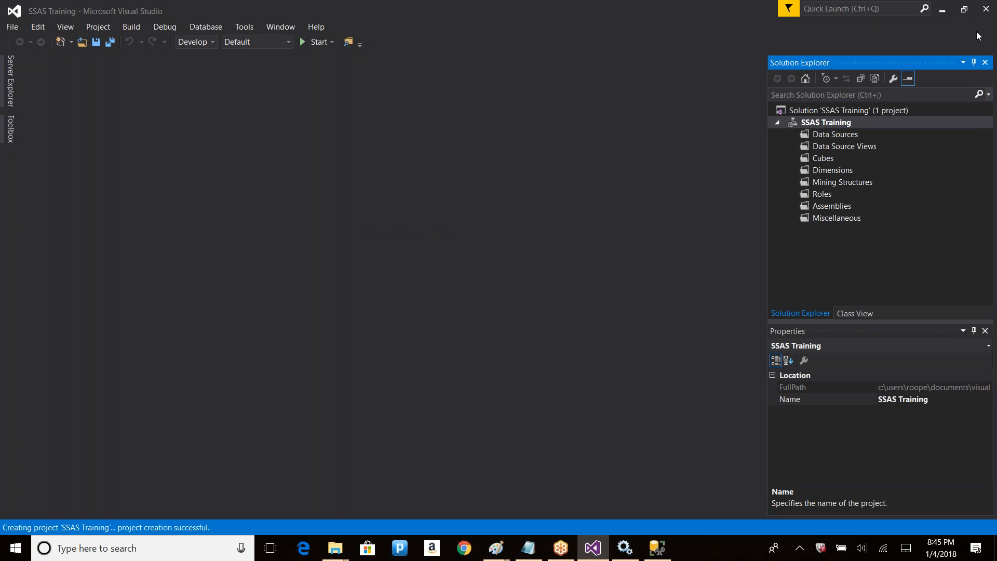
Open the visual studio 2015\Projects folder in File Explorer through the Run dialog
key("super+r")
left_click(175, 469)
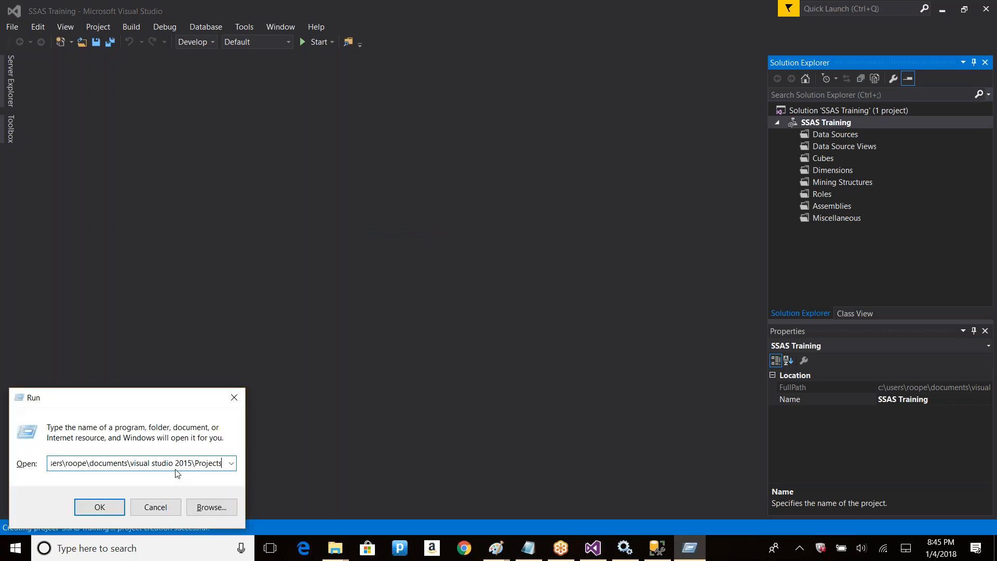
key("Return")
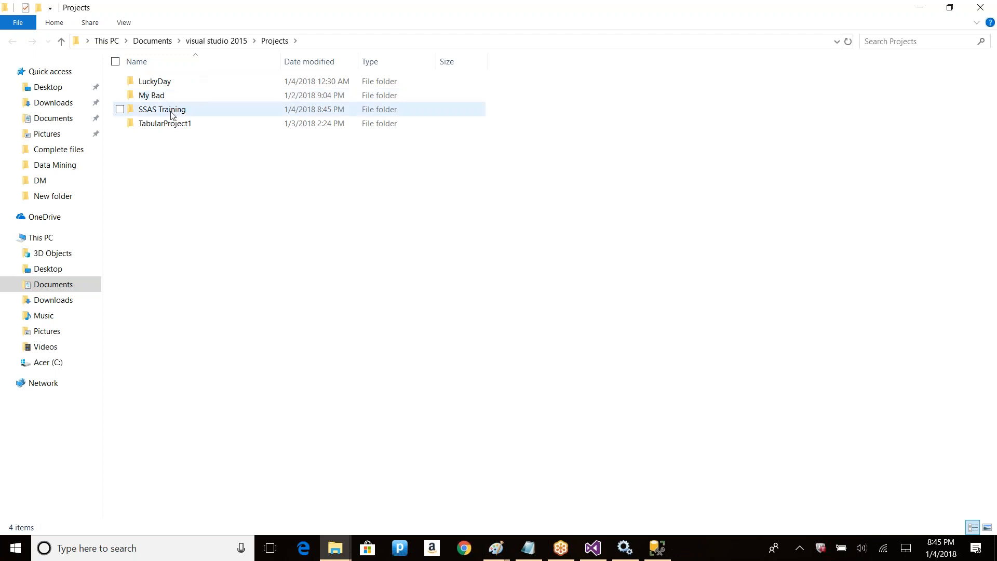
Browse the SSAS Training folder and its project subfolder, and open the SSAS Training.sln solution file
double_click(171, 110)
key("alt+Left")
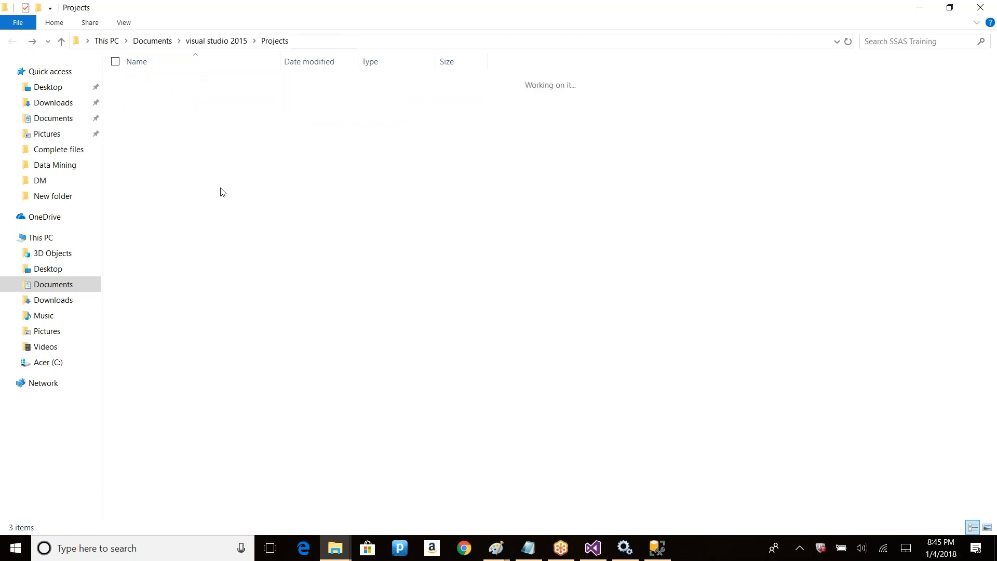
double_click(173, 114)
double_click(143, 96)
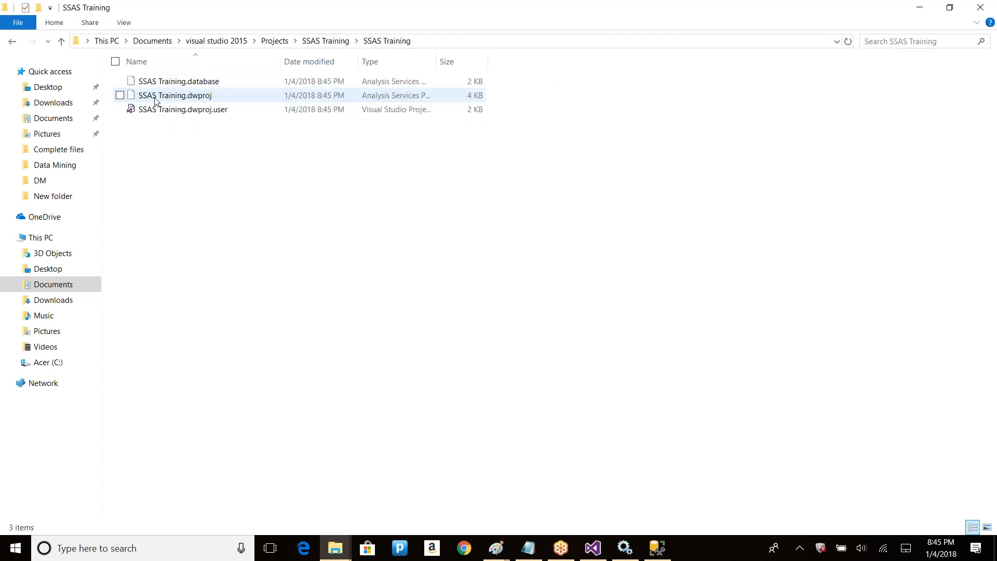
key("alt+Left")
left_click(207, 113)
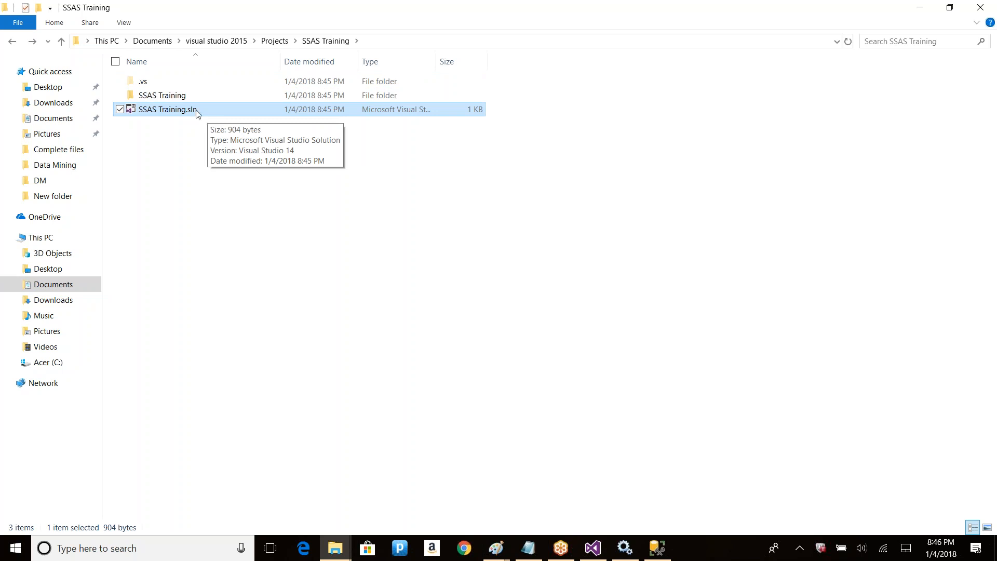
double_click(198, 108)
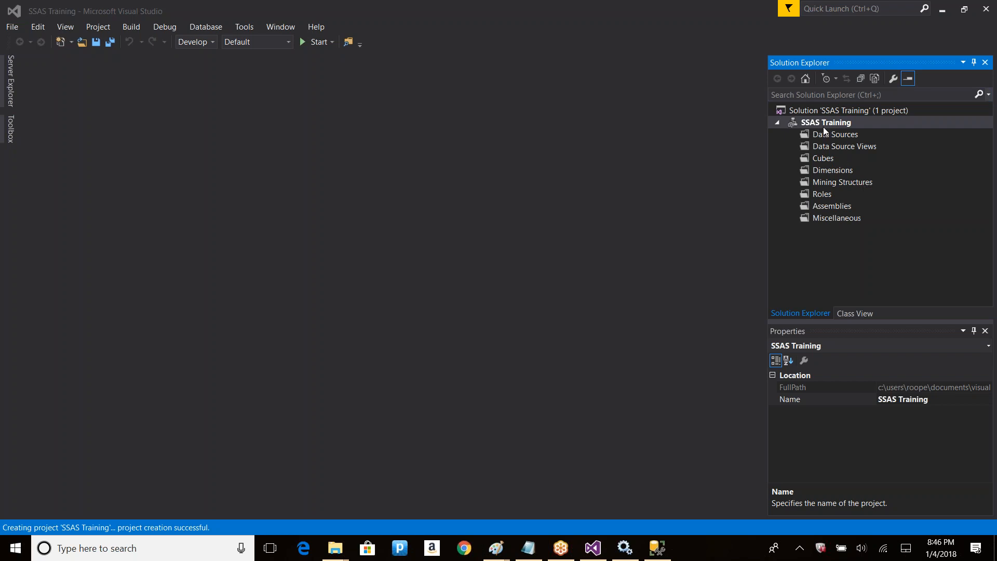
Examine the SSAS Training solution's structure in Visual Studio, from the project node through its folders such as Data Sources, Cubes, Mining Structures and Assemblies
left_click(816, 111)
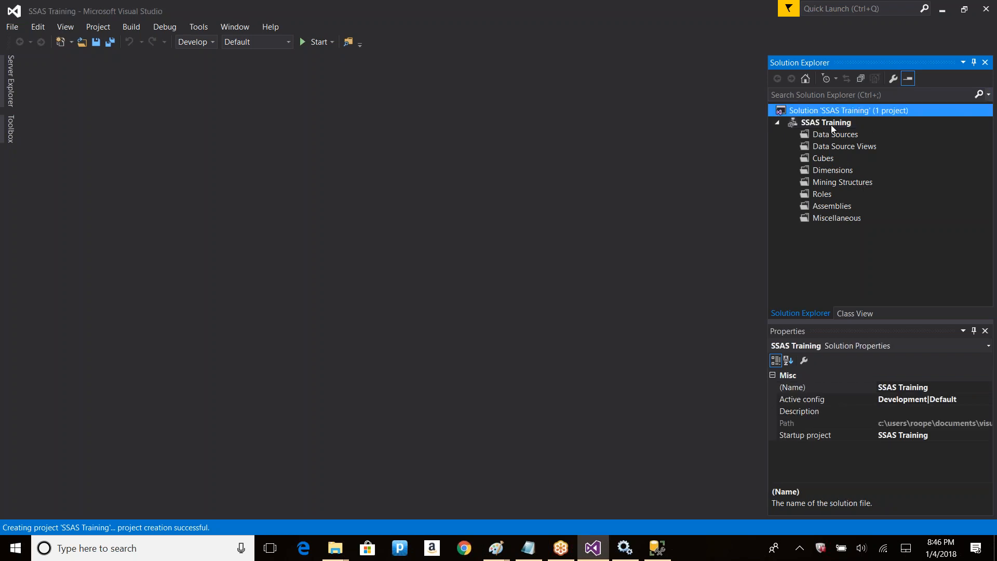
left_click(829, 124)
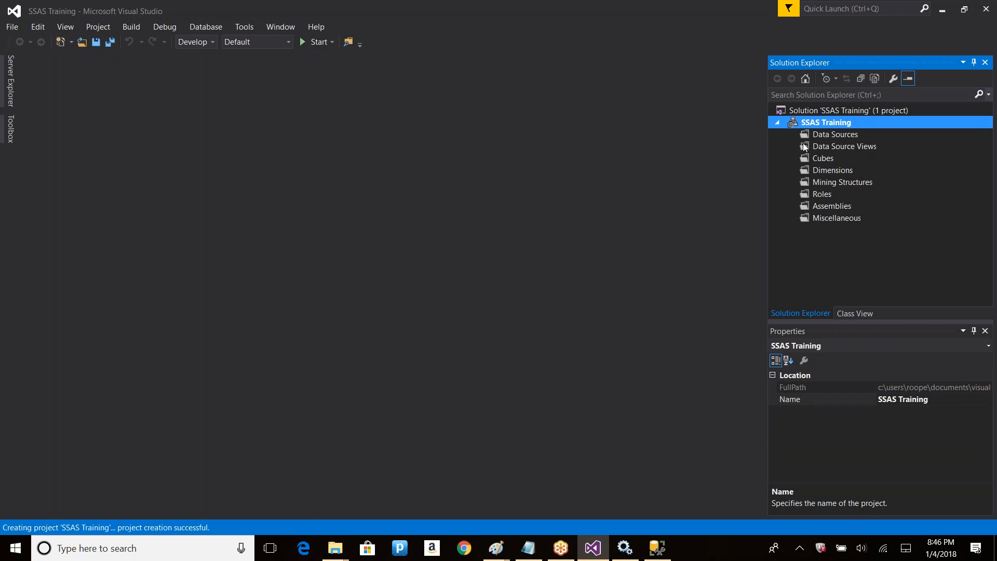
left_click(830, 138)
left_click(824, 147)
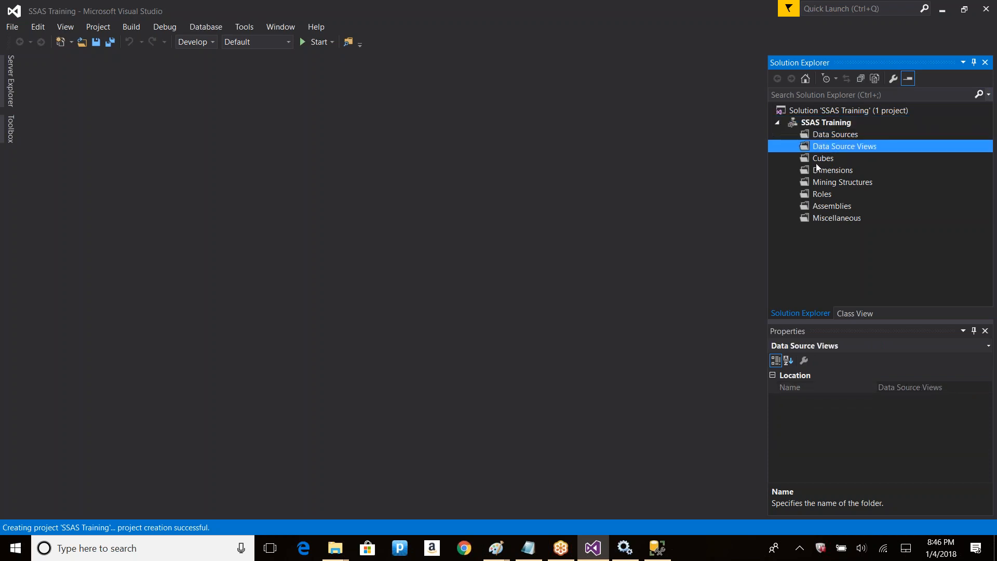
left_click(818, 158)
left_click(820, 171)
left_click(824, 183)
left_click(823, 195)
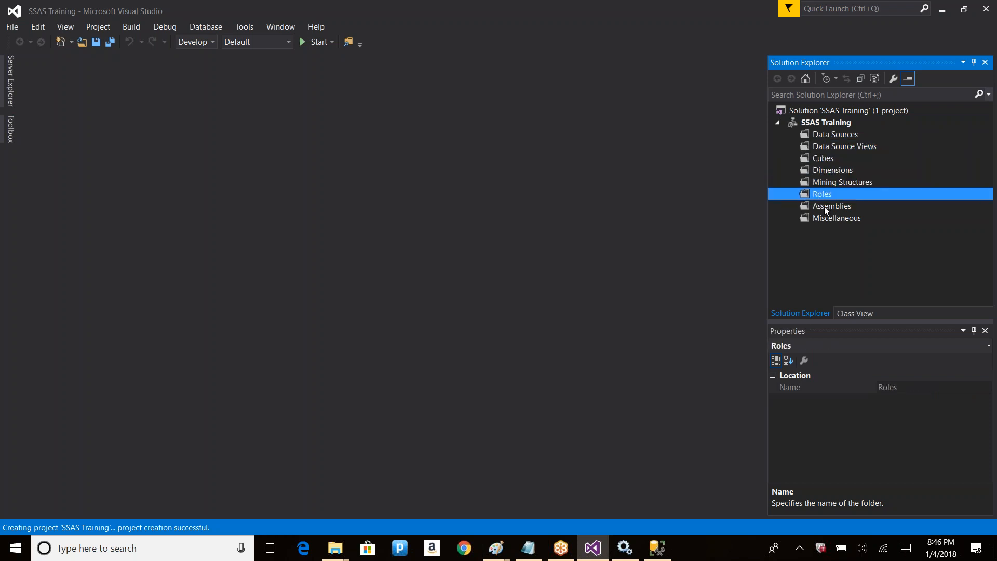
left_click(824, 207)
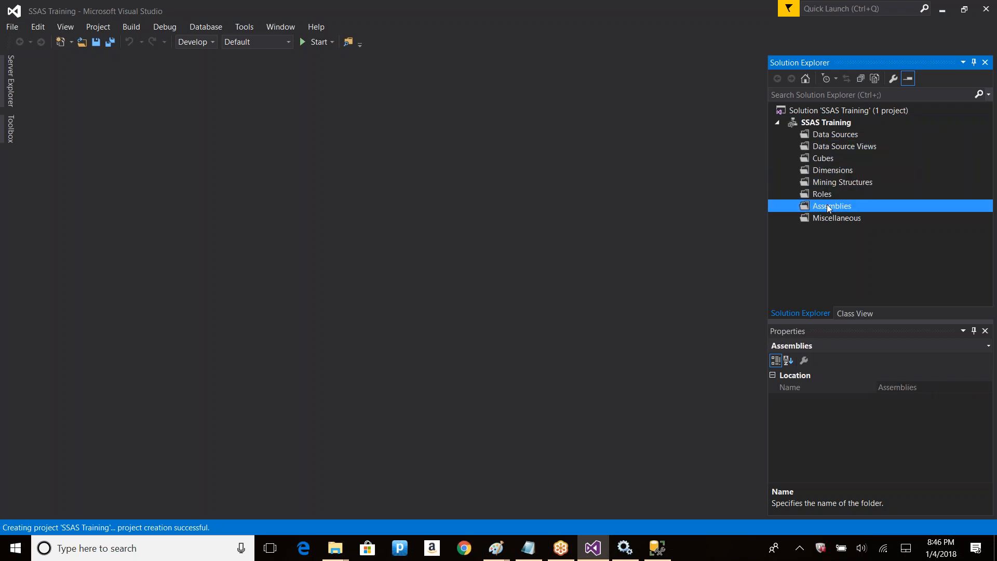
left_click(834, 136)
left_click(838, 146)
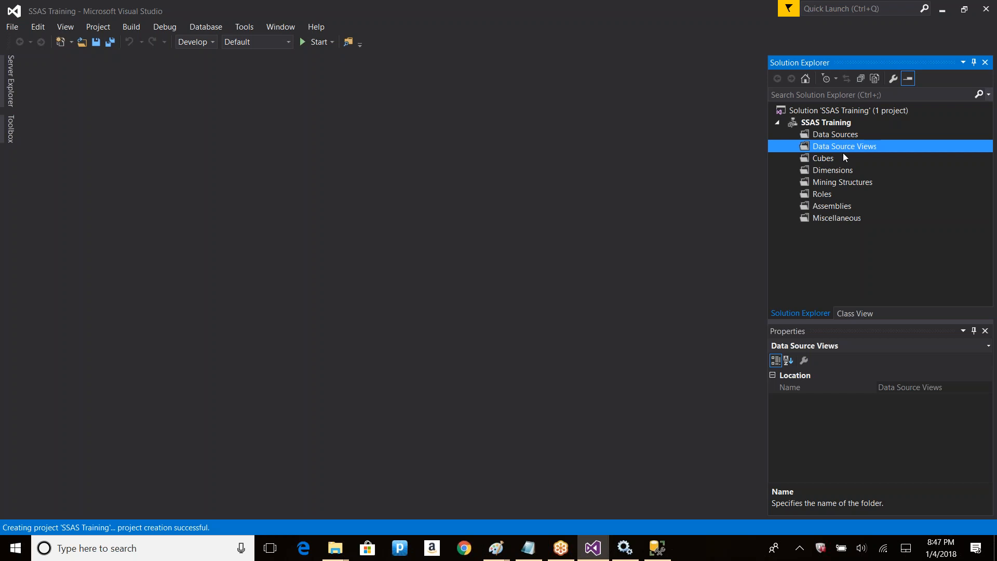
left_click(842, 183)
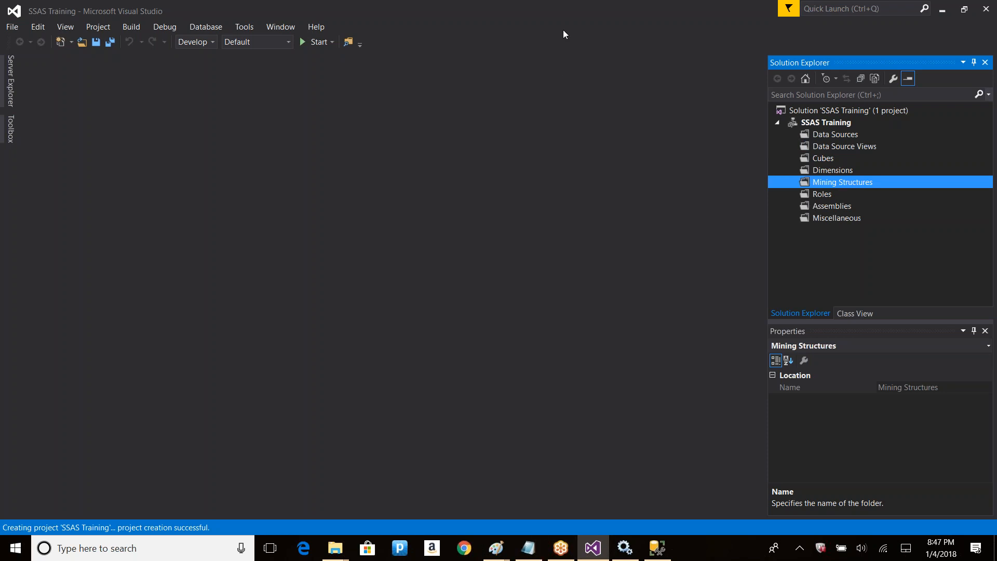
left_click(590, 28)
left_click(887, 242)
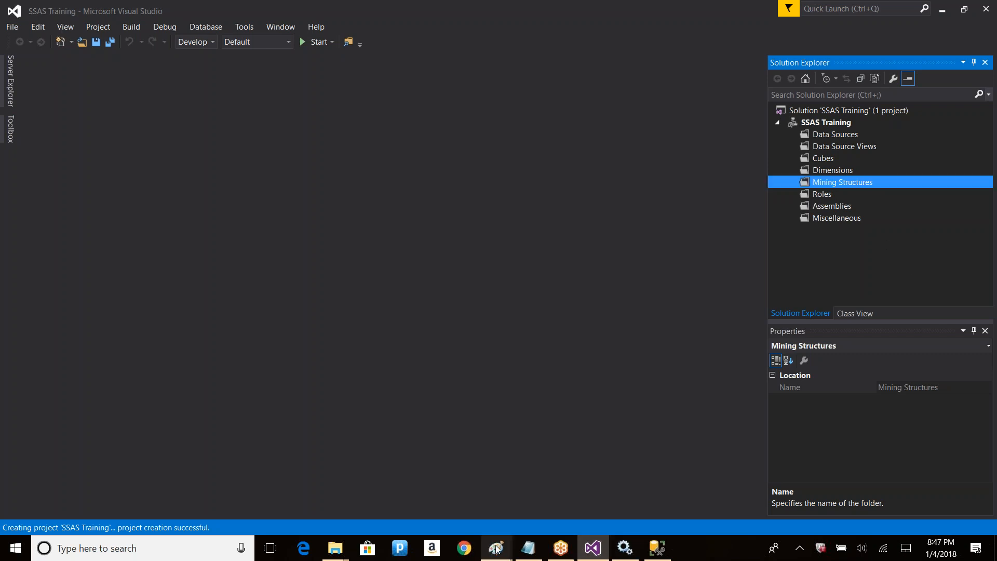
Switch to Paint to review the arrow from SSAS to the source database in the sketch, and return to Visual Studio
mouse_move(496, 547)
left_click(561, 500)
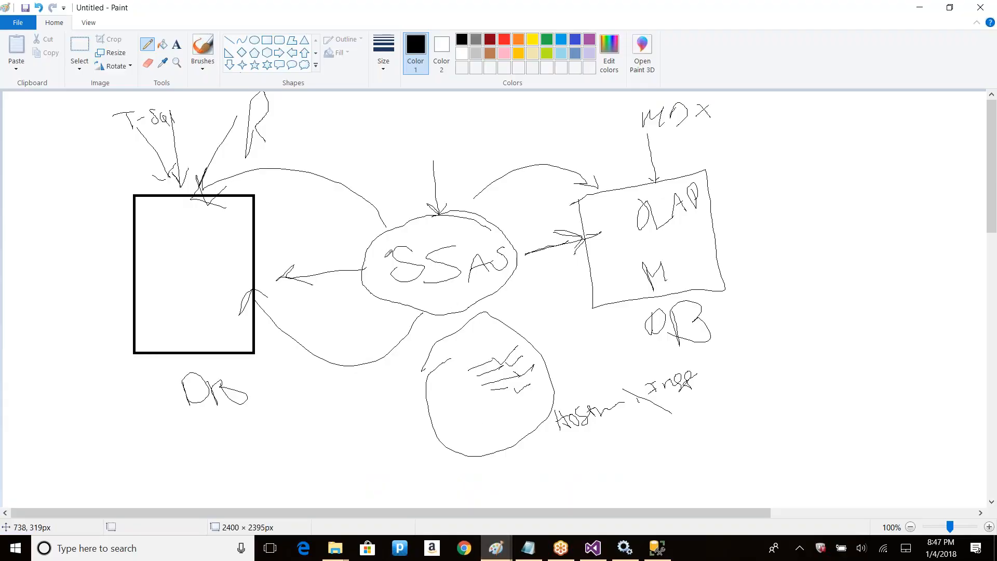
mouse_move(367, 266)
left_mouse_down()
mouse_move(284, 277)
mouse_move(295, 261)
mouse_move(313, 291)
left_mouse_up()
key("alt+Tab")
Review the project folders in order: Data Sources, Data Source Views, Cubes, Dimensions, Mining Structures and Roles
left_click(830, 134)
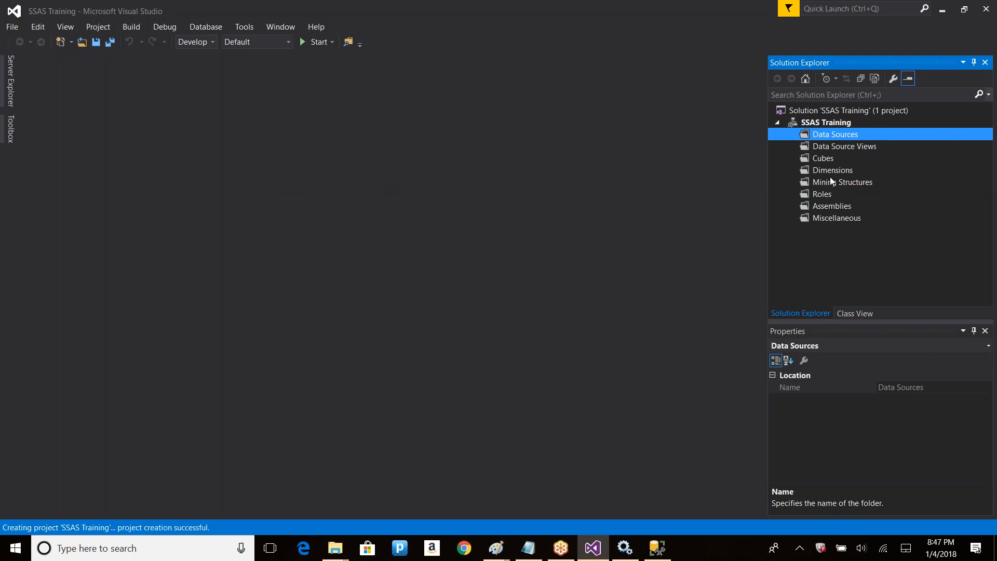
left_click(831, 146)
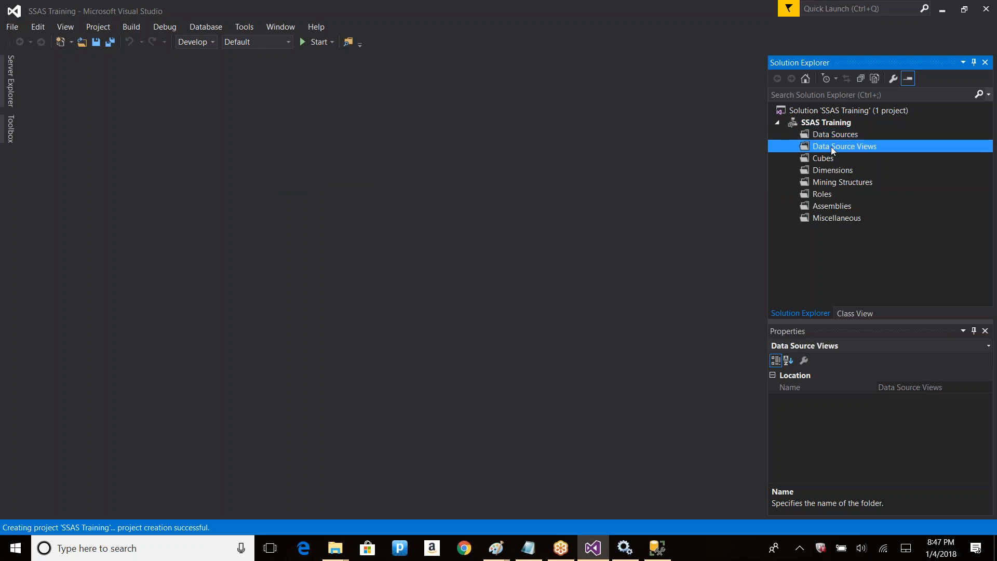
left_click(823, 159)
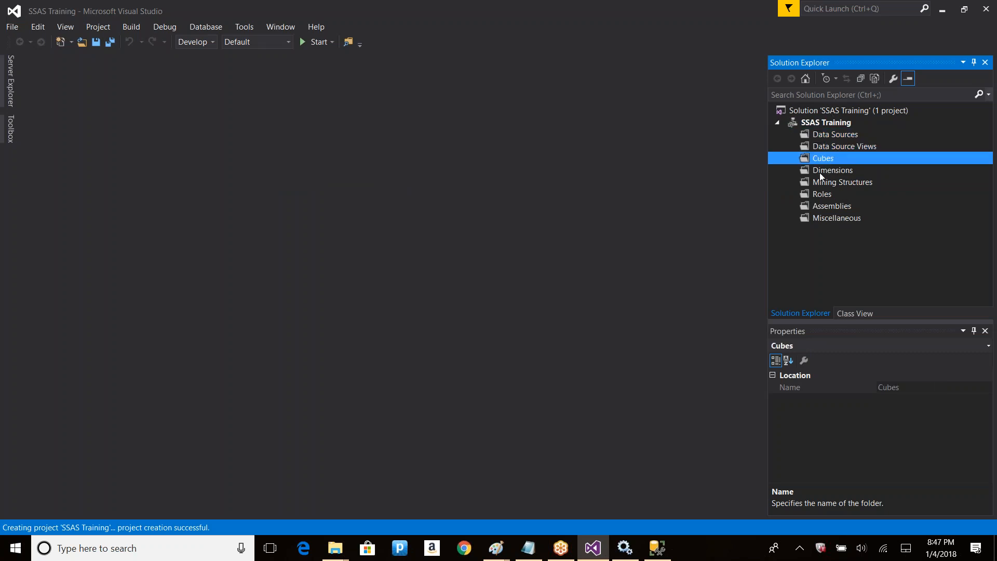
left_click(822, 171)
left_click(828, 183)
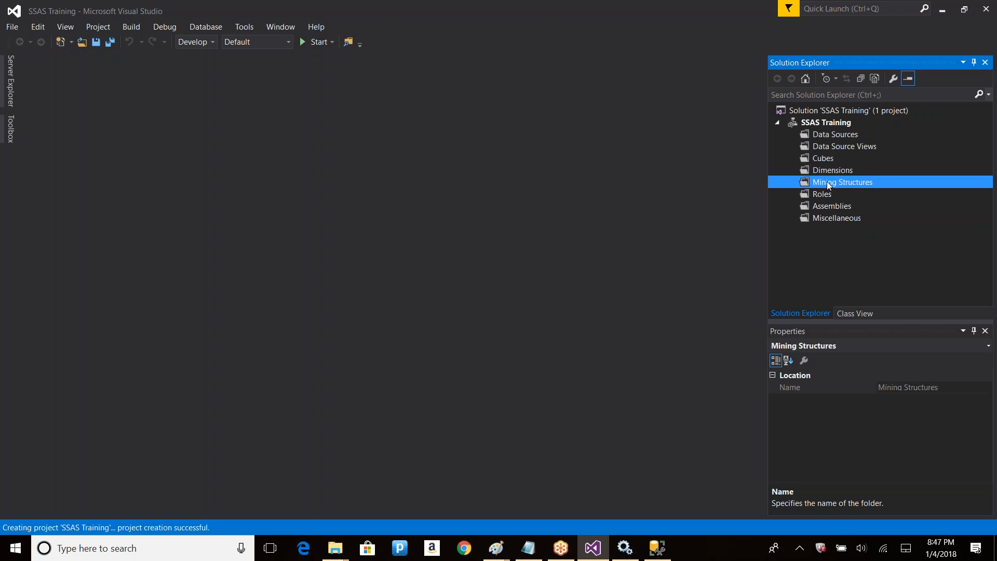
left_click(817, 198)
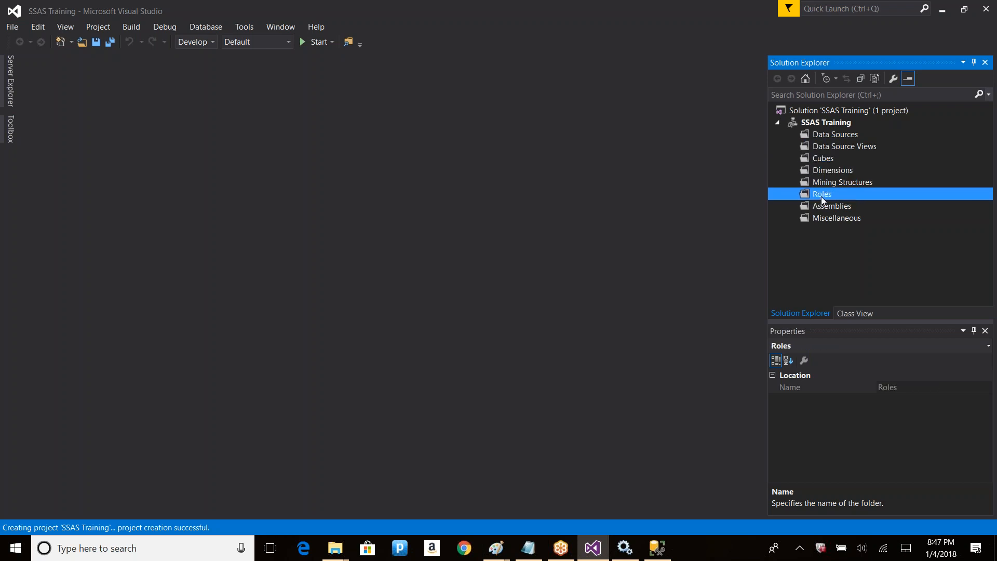
Start a new data source for the project and set the wizard's welcome page not to show again
left_click(833, 136)
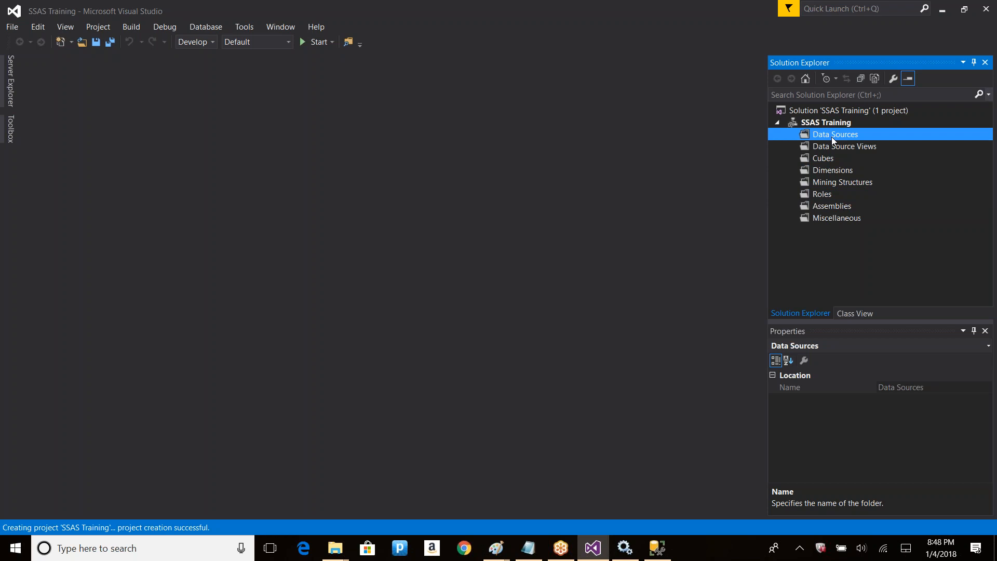
right_click(831, 136)
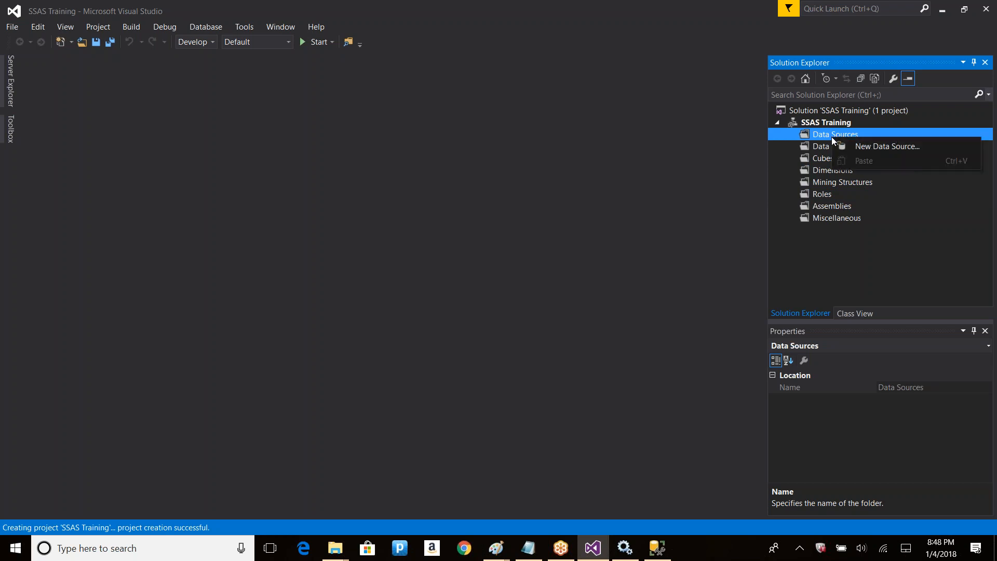
left_click(888, 148)
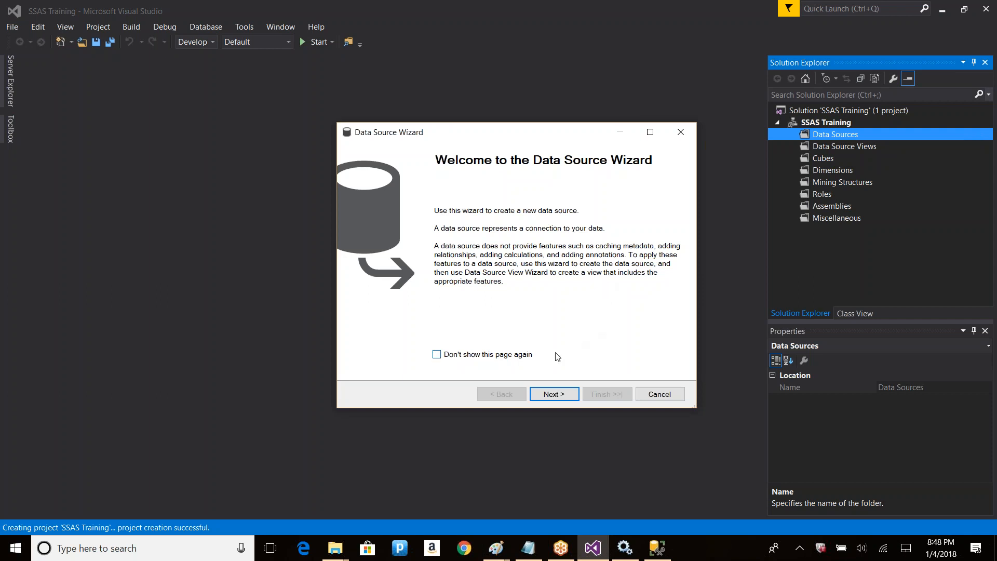
left_click(437, 355)
left_click(553, 394)
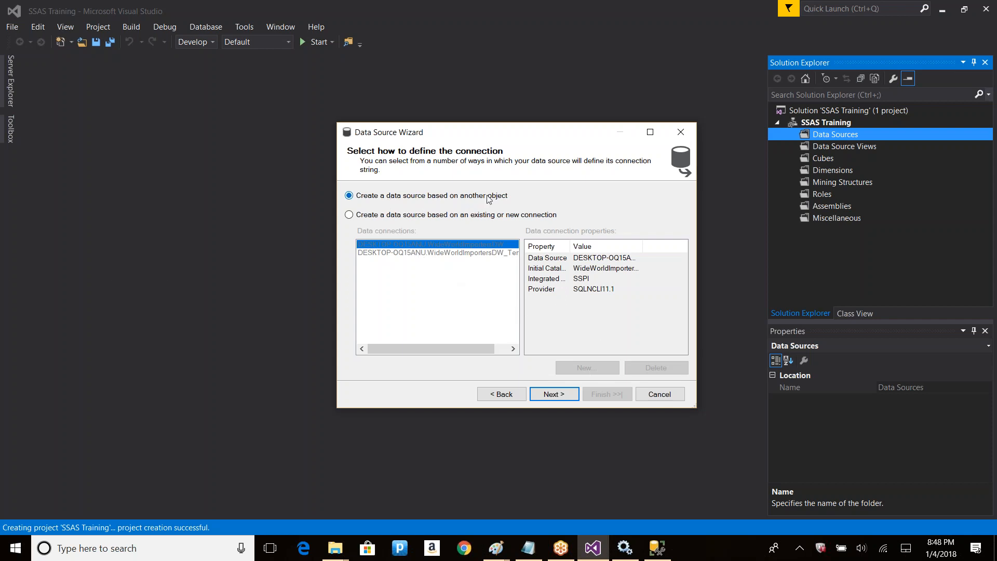
Base the data source on a new connection and set its server name to DESKTOP-OQ15ANU
left_click(443, 217)
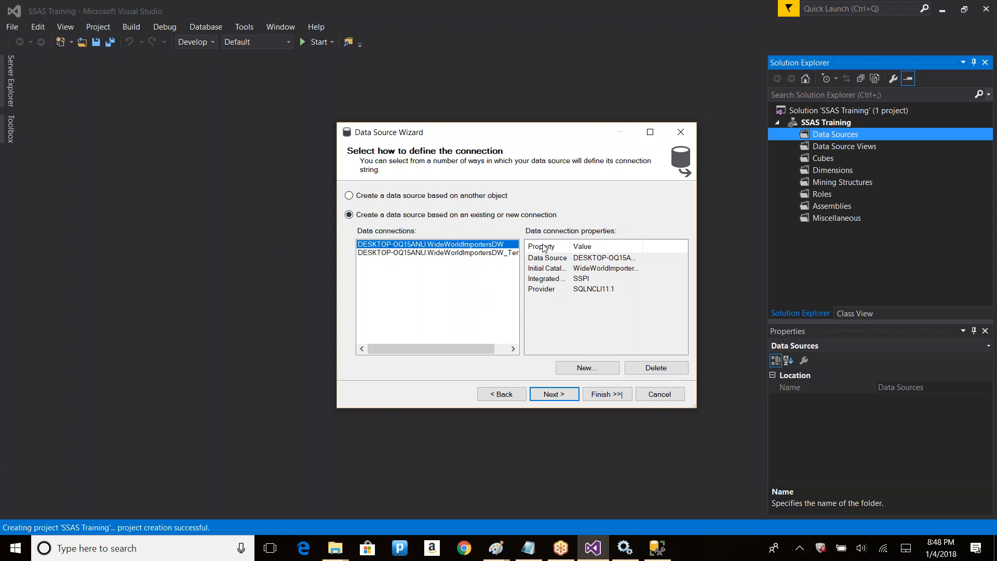
left_click(583, 367)
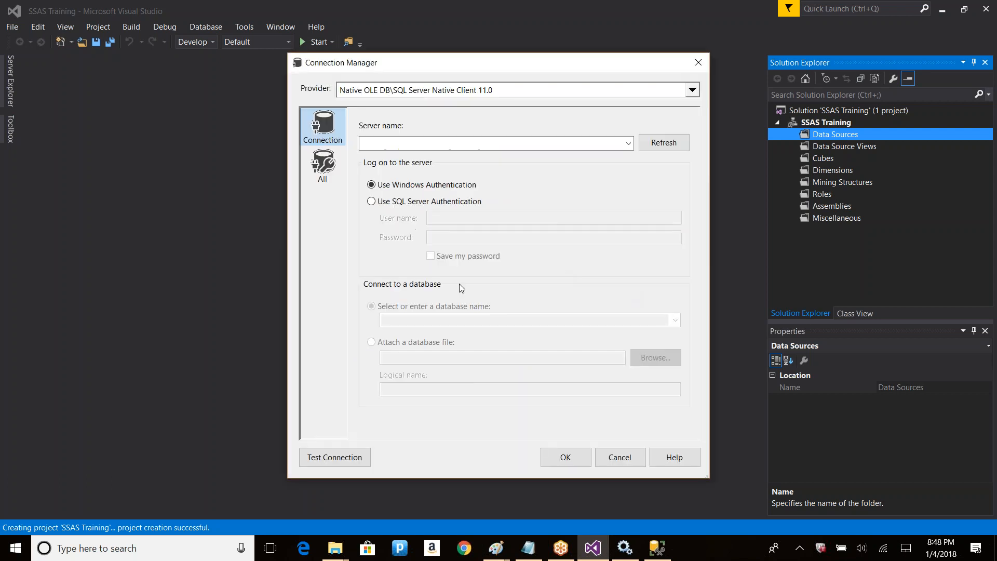
left_click(628, 144)
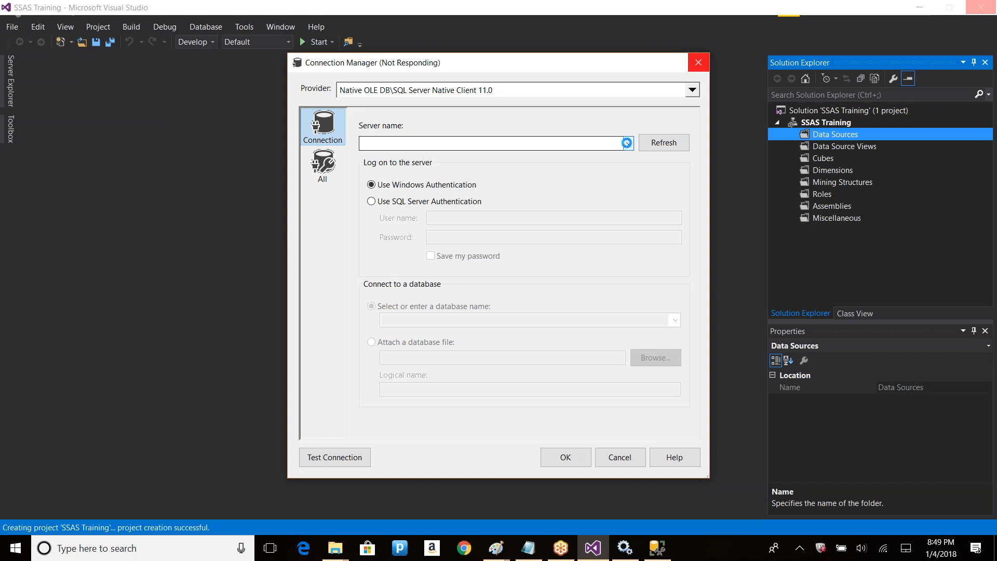
left_click(484, 159)
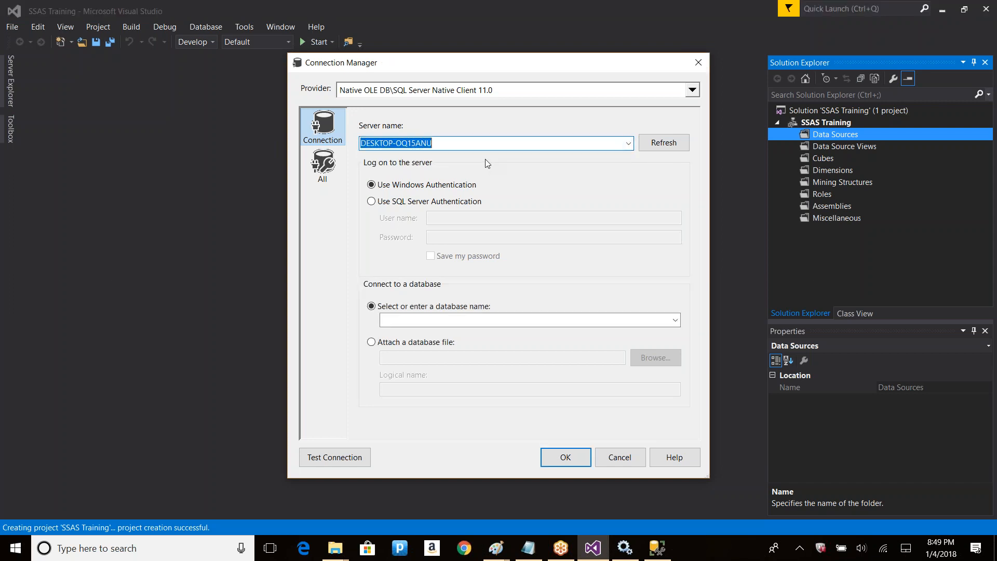
Try SQL Server Authentication to review its user name and password fields, and return the logon to Windows Authentication
left_click(402, 203)
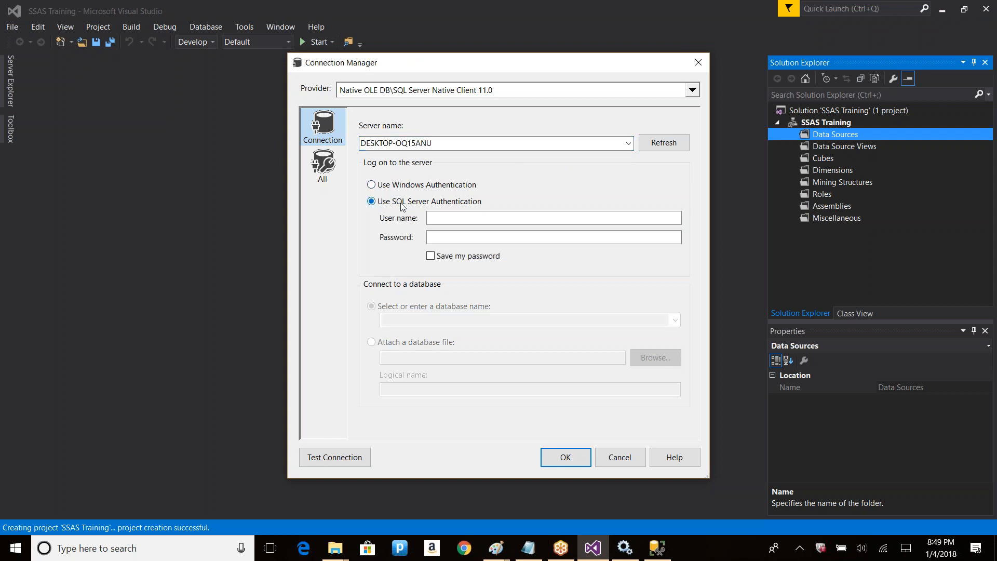
left_click(411, 186)
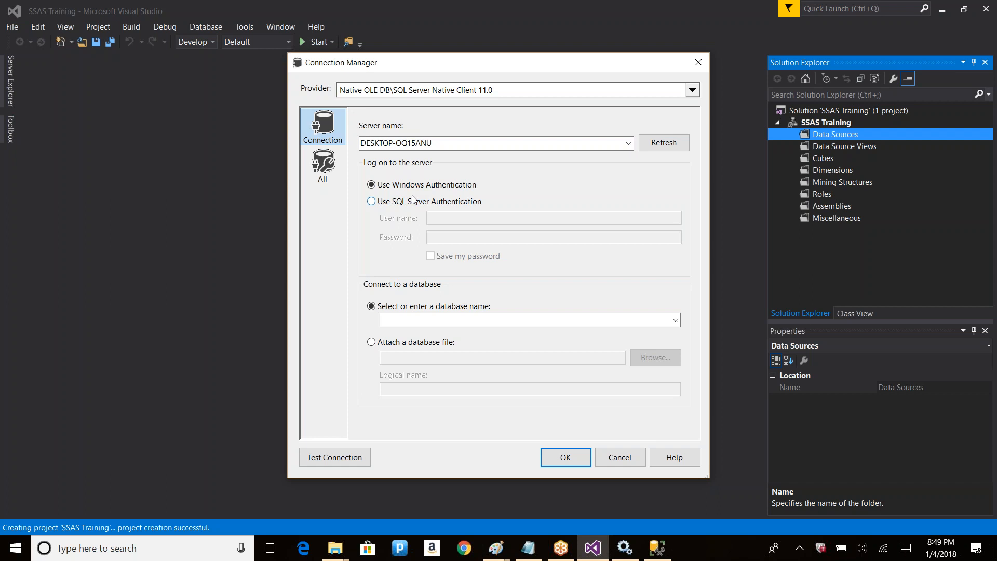
left_click(413, 201)
left_click(461, 218)
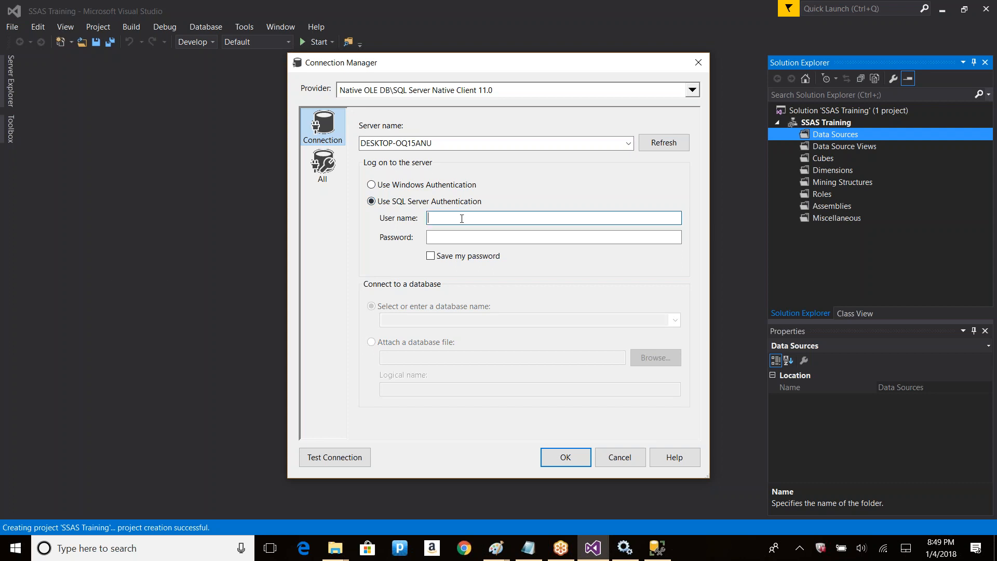
left_click(436, 234)
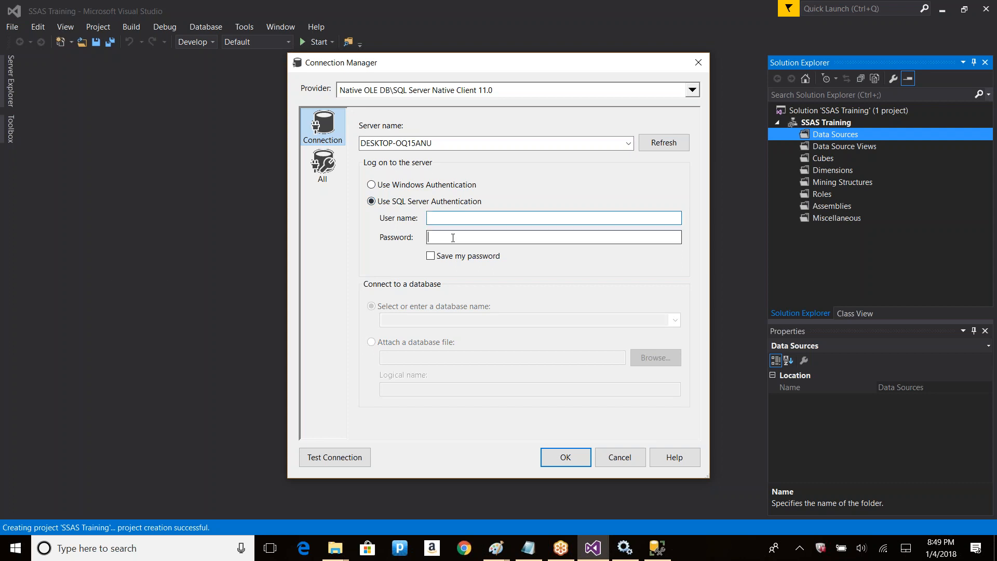
left_click(397, 187)
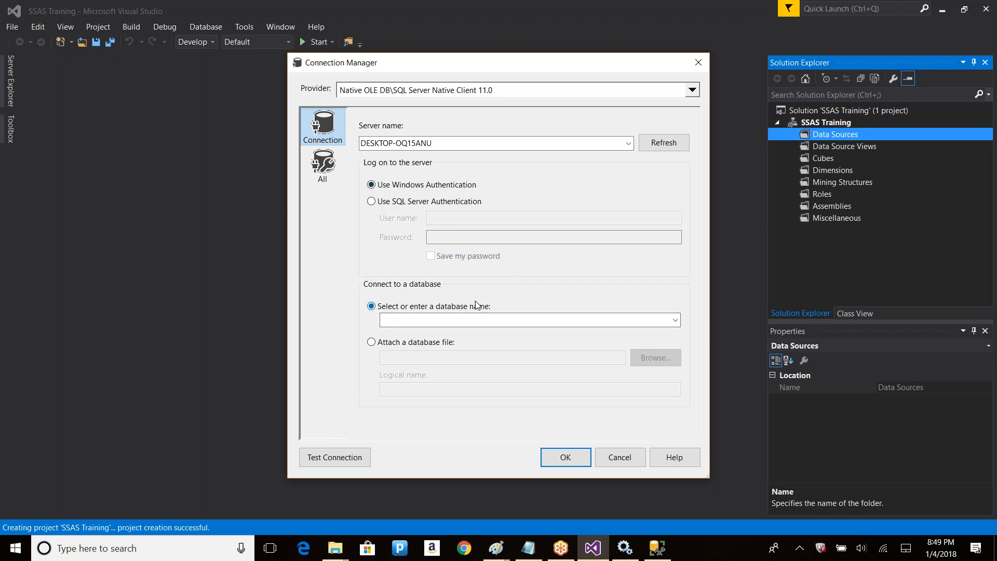
Select the Wide World Importers DW database, test the connection, and accept it as the connection for the data source
left_click(674, 320)
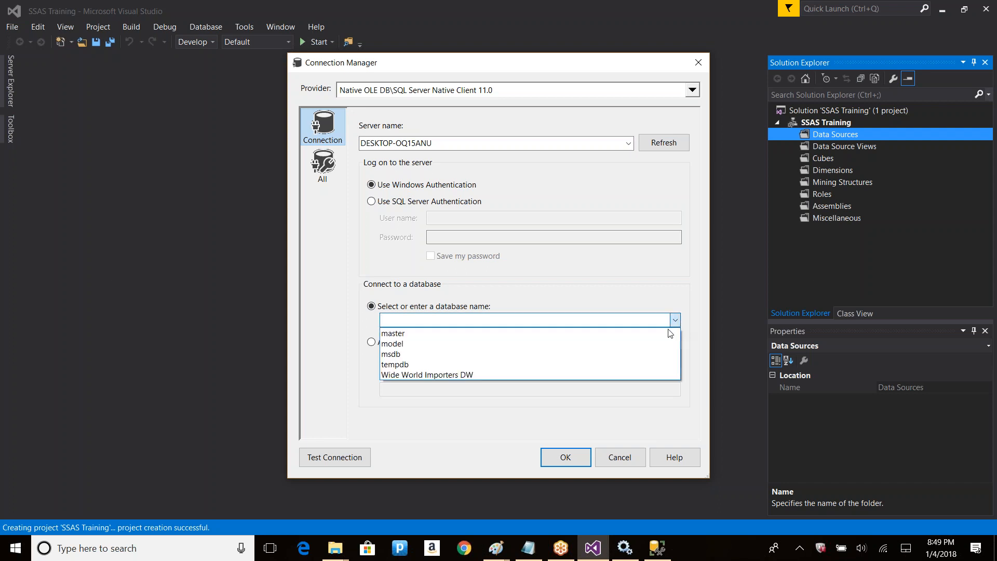
left_click(441, 375)
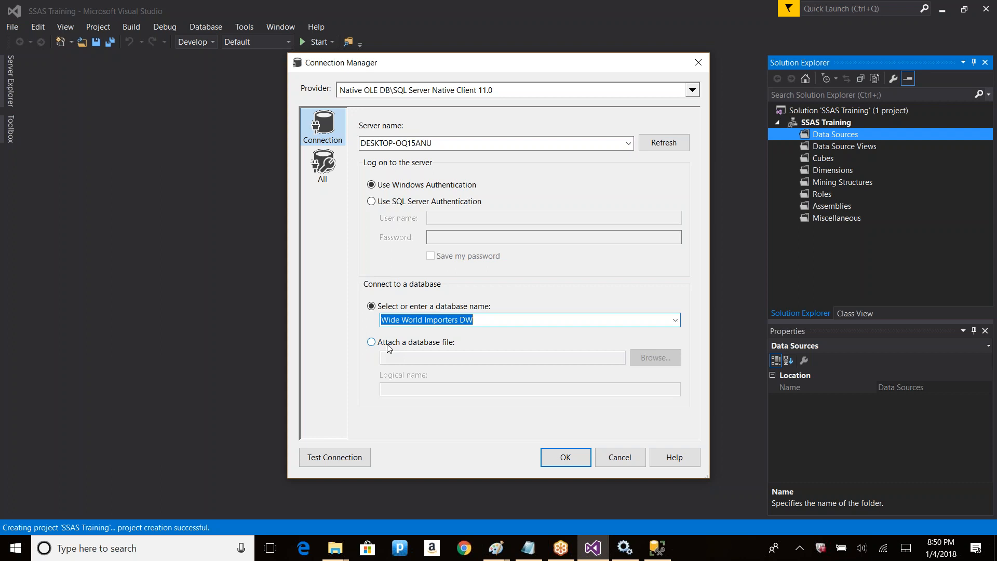
left_click(329, 457)
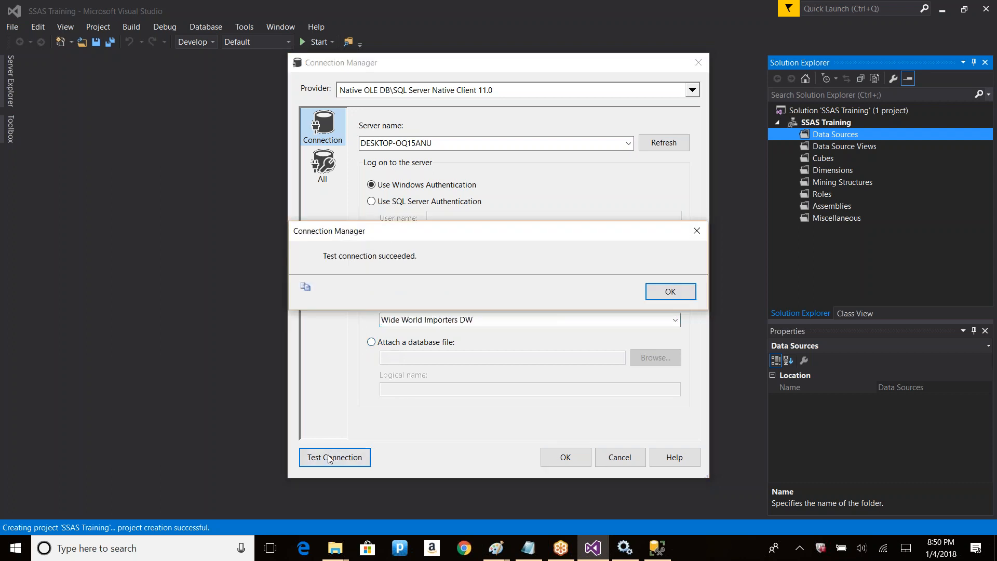
left_click(668, 290)
left_click(561, 461)
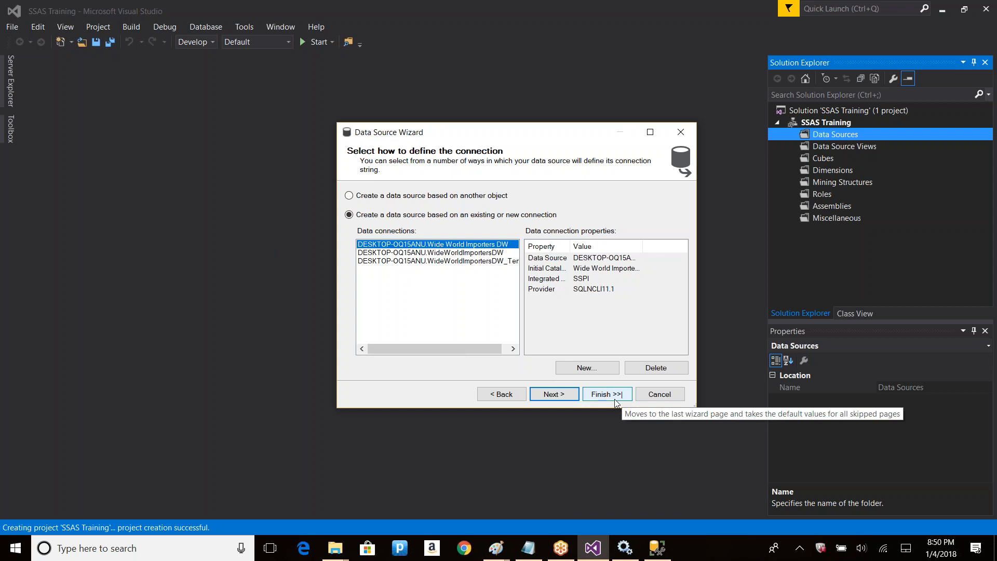
left_click(556, 395)
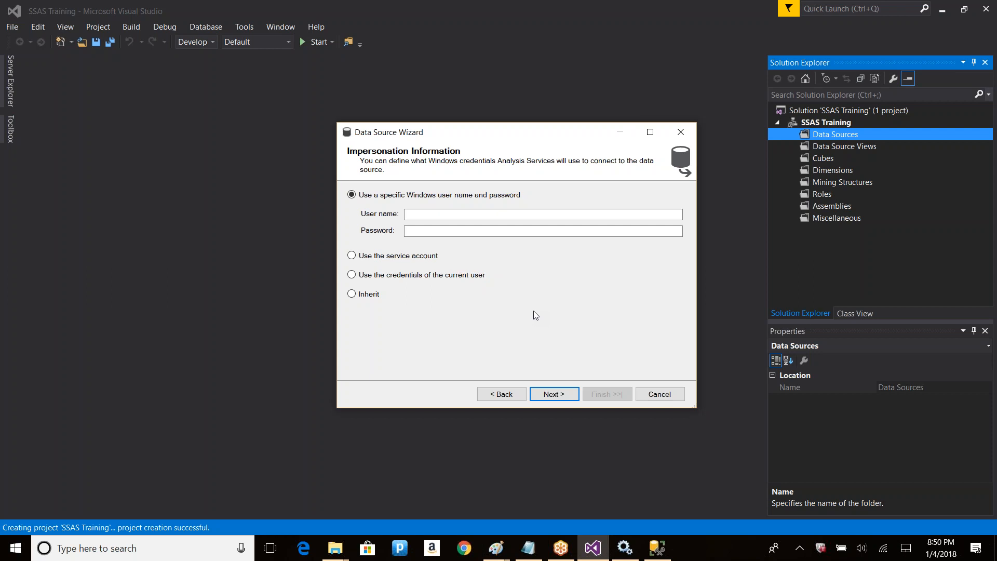
Switch to Paint and retrace the arrows from SSAS to the source database and to the OLAP database
key("alt+Tab")
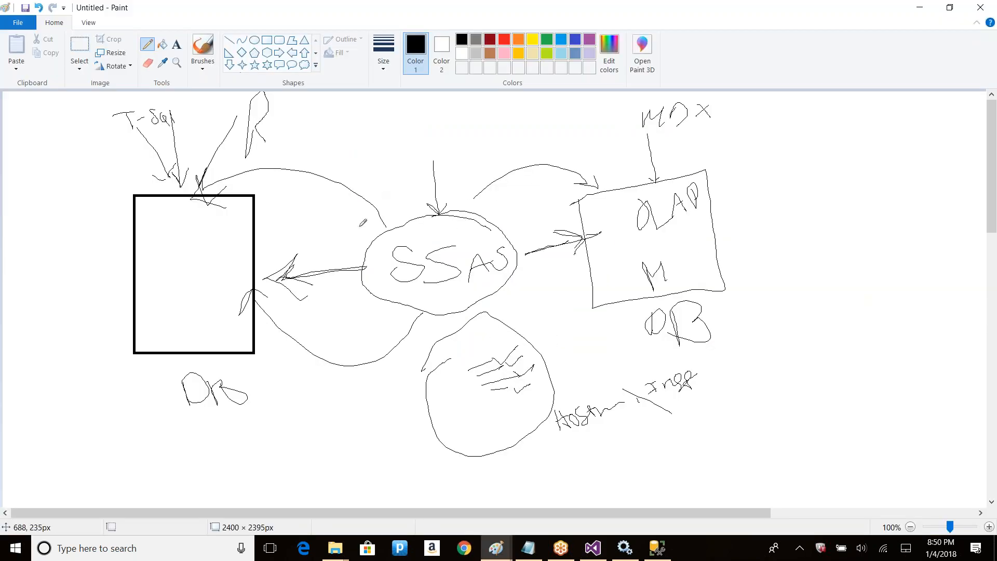
left_click_drag(380, 267, 239, 268)
left_click_drag(286, 239, 256, 270)
left_click_drag(514, 255, 659, 227)
mouse_move(573, 210)
left_mouse_down()
mouse_move(635, 218)
mouse_move(600, 273)
left_mouse_up()
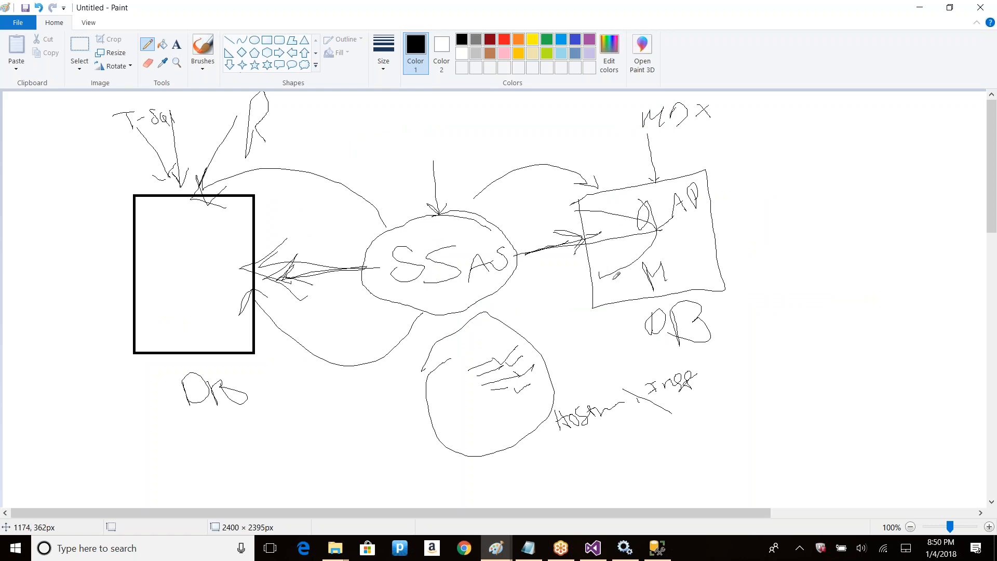
mouse_move(353, 272)
left_mouse_down()
mouse_move(265, 267)
mouse_move(268, 286)
left_mouse_up()
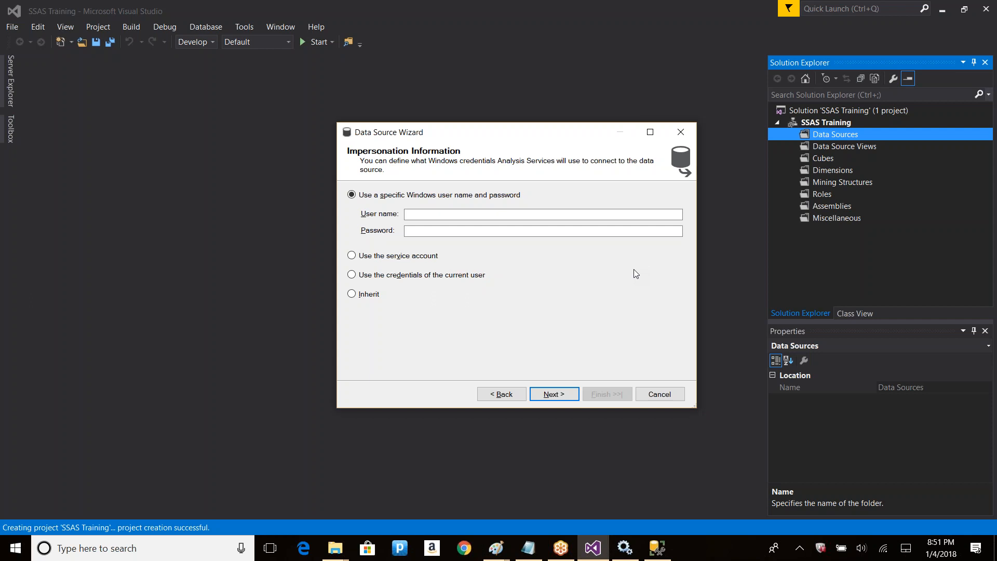
Examine the connection string preview on the Data Source Wizard's completion page, and return to the impersonation settings
left_click(554, 393)
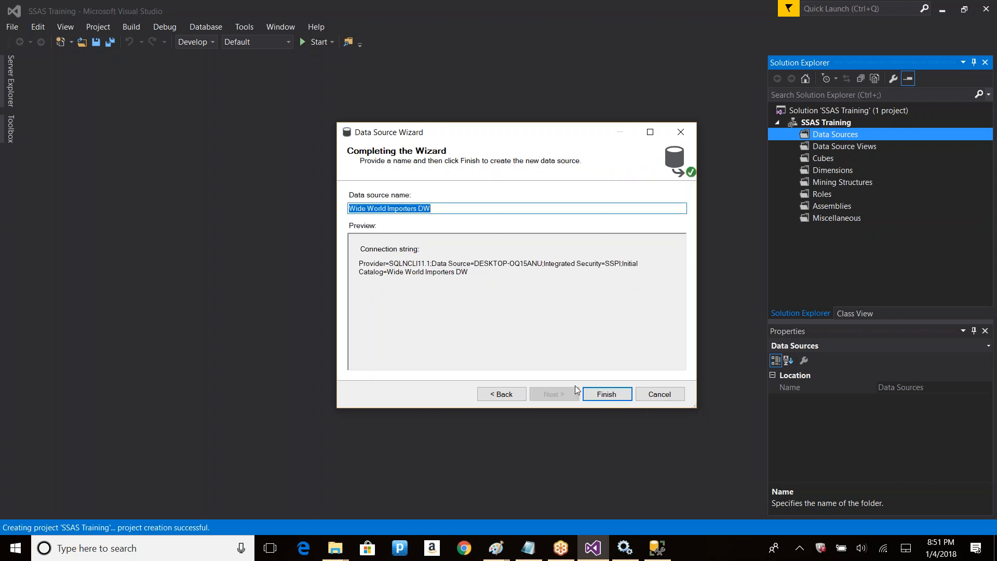
left_click_drag(457, 264, 543, 271)
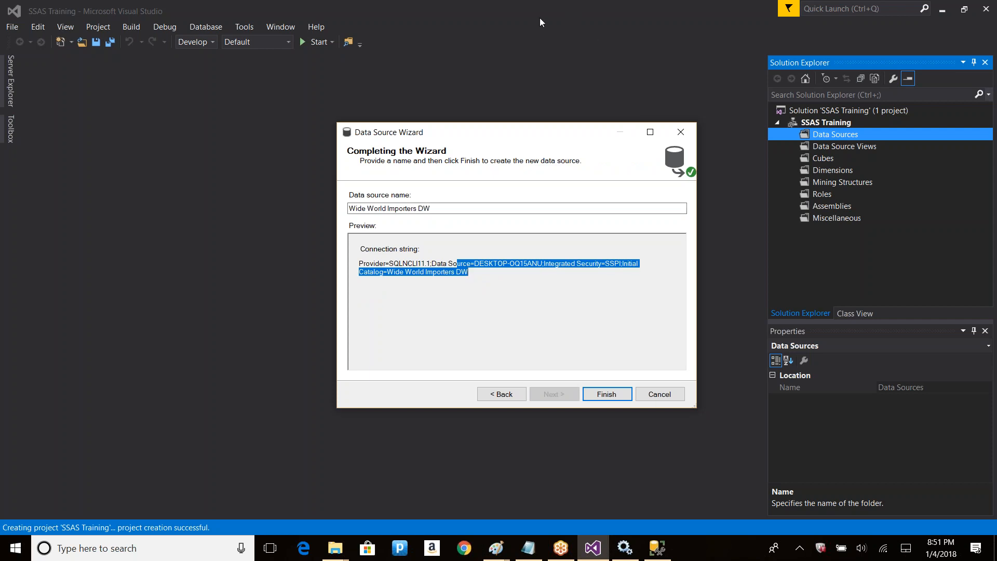
left_click(601, 29)
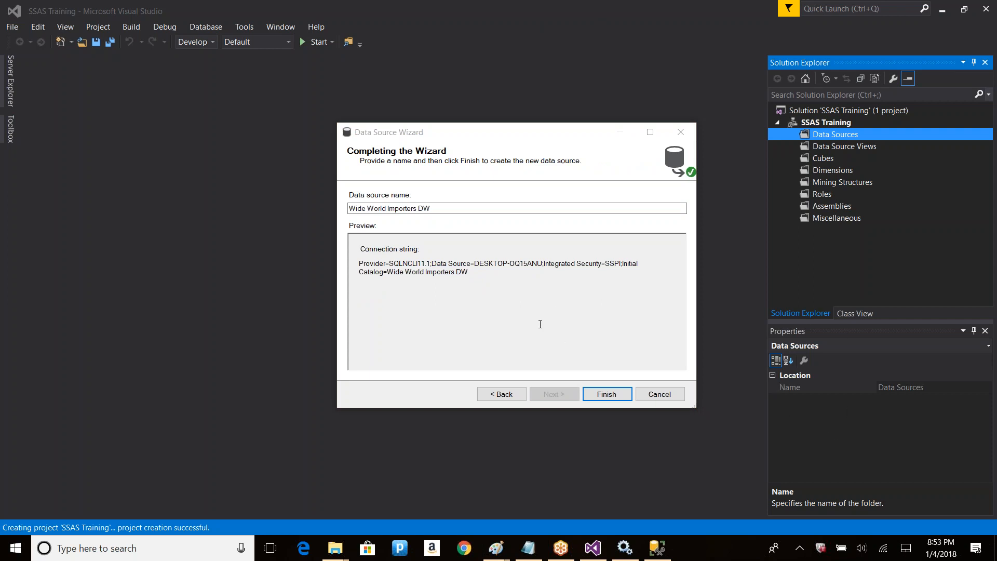
left_click_drag(487, 274, 322, 263)
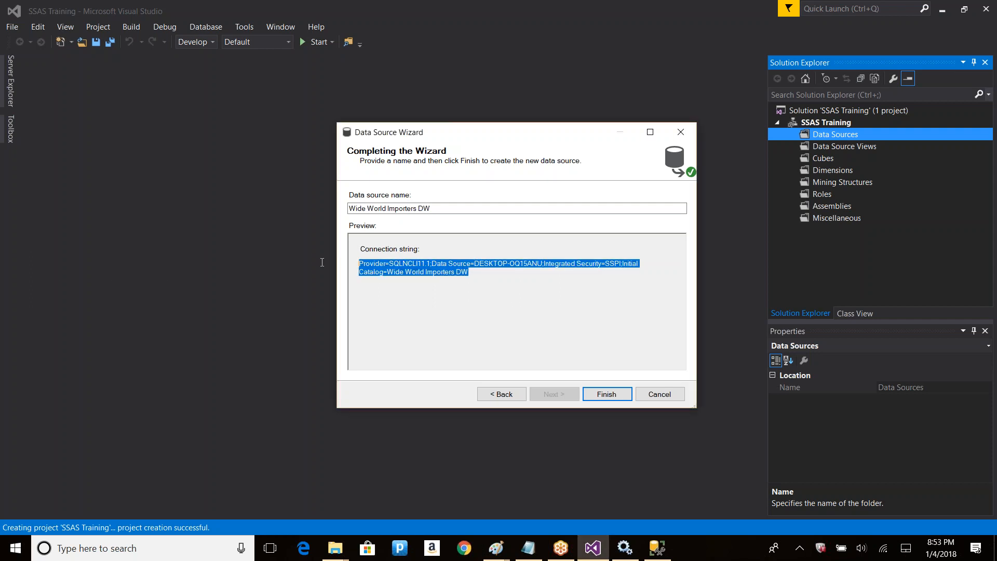
left_click(415, 263)
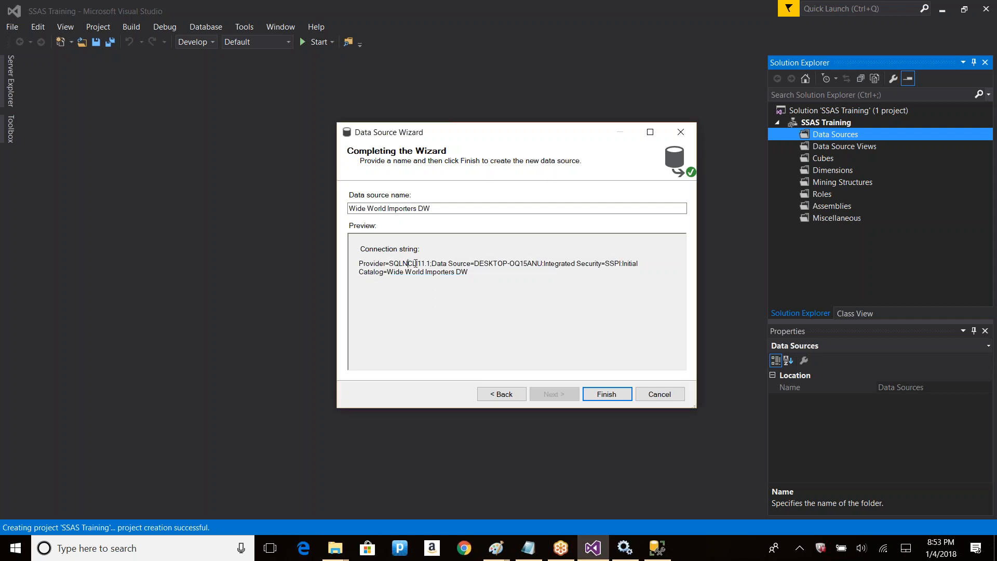
double_click(490, 265)
left_click(501, 318)
left_click(502, 394)
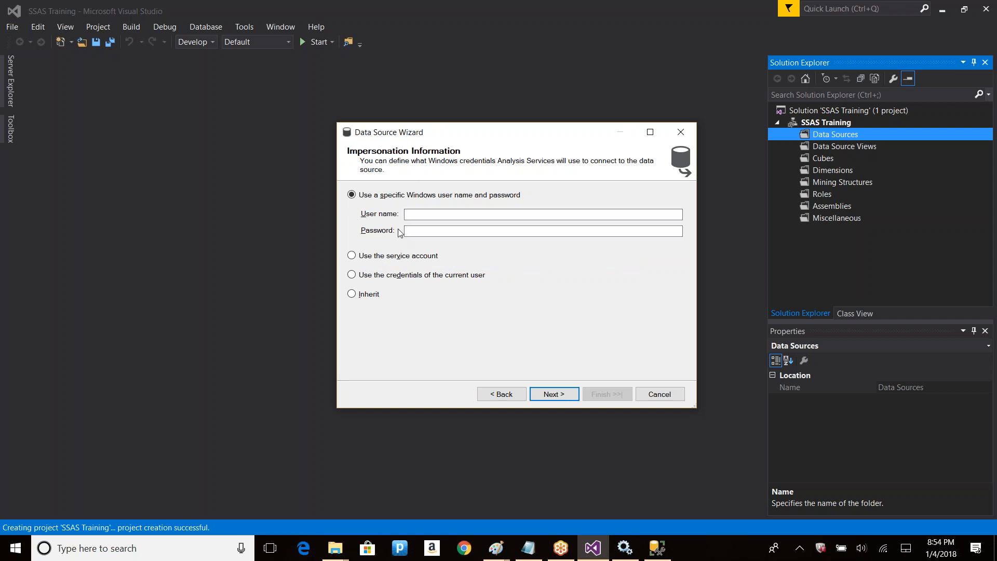
Compare impersonation by a specific Windows user with the service account, and select the service account
left_click(391, 256)
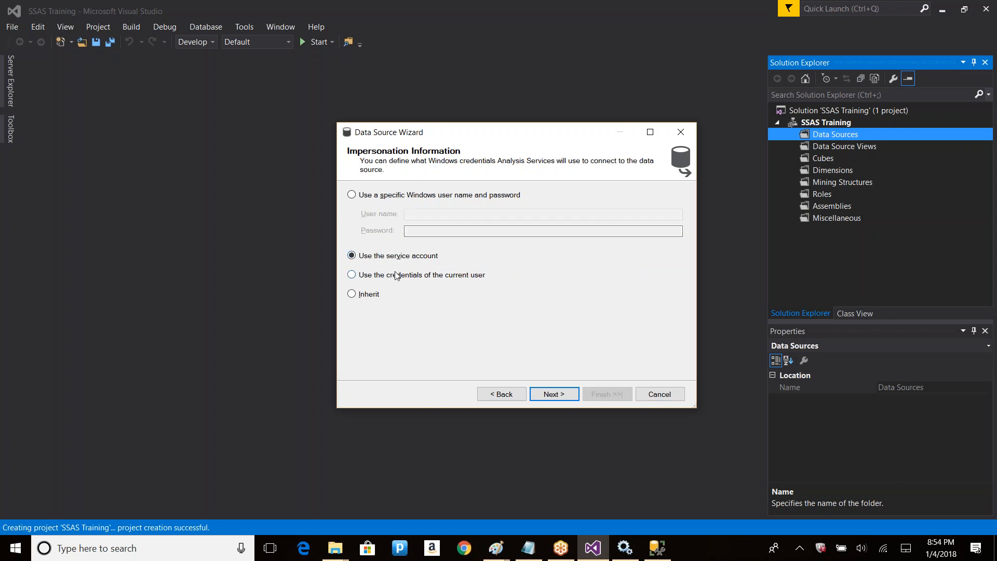
left_click(384, 197)
key("Tab")
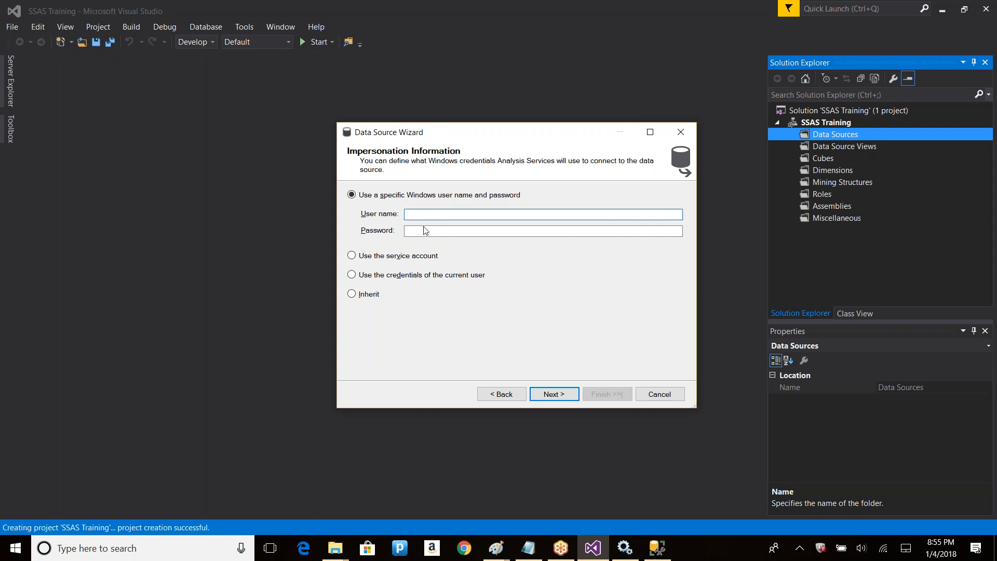
left_click(397, 259)
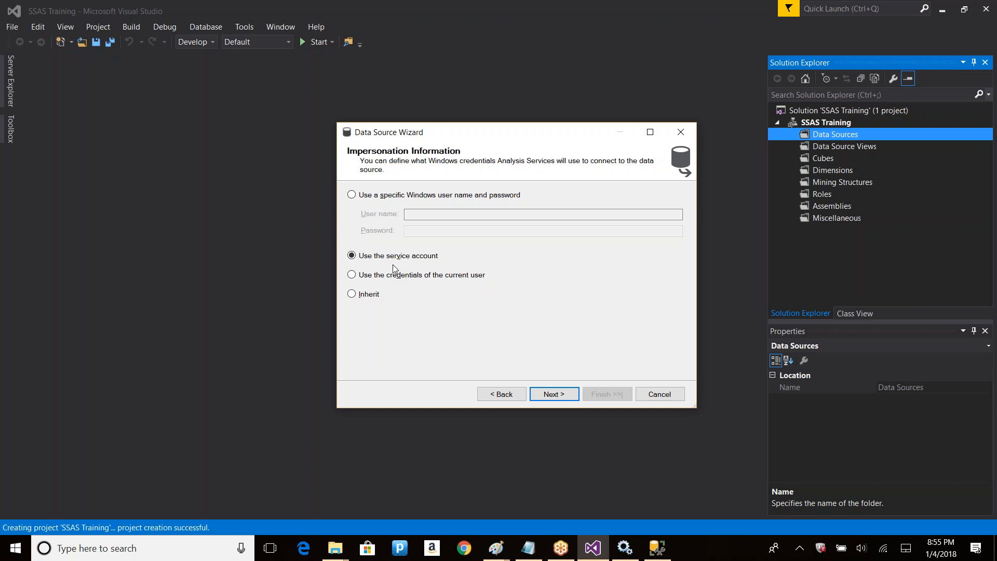
Switch to Services to examine the logon accounts of the SQL Server and Analysis Services services, and return to Visual Studio
left_click(625, 551)
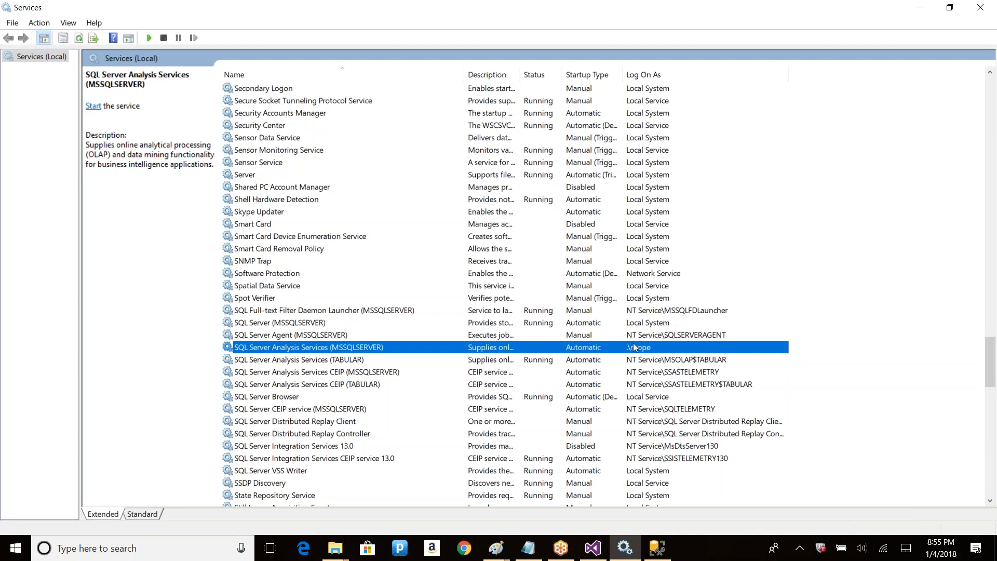
left_click(263, 325)
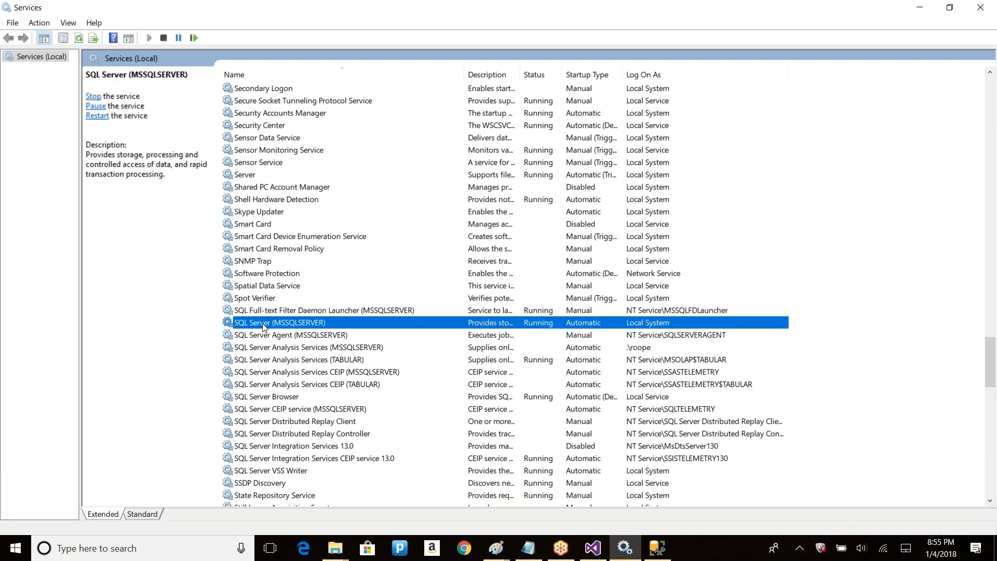
left_click(593, 548)
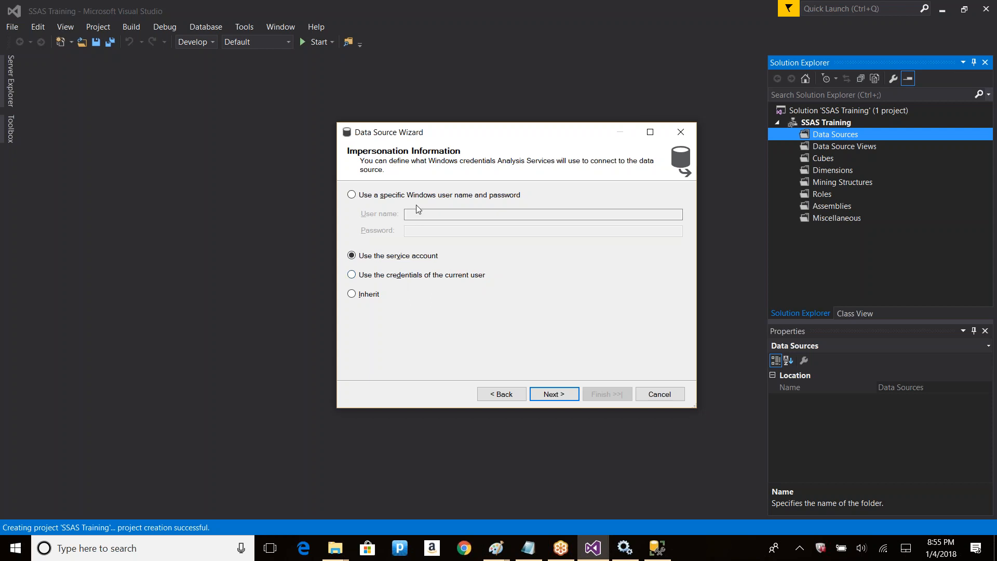
Compare the current user's credentials with a specific Windows user for impersonation, and set the impersonation to Inherit
left_click(411, 276)
left_click(369, 196)
left_click(378, 274)
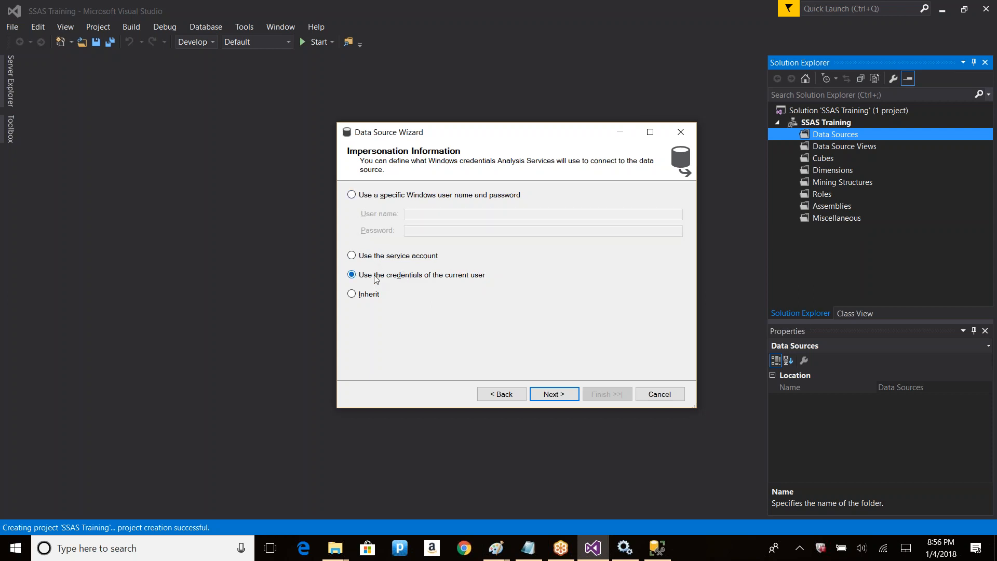
left_click(393, 194)
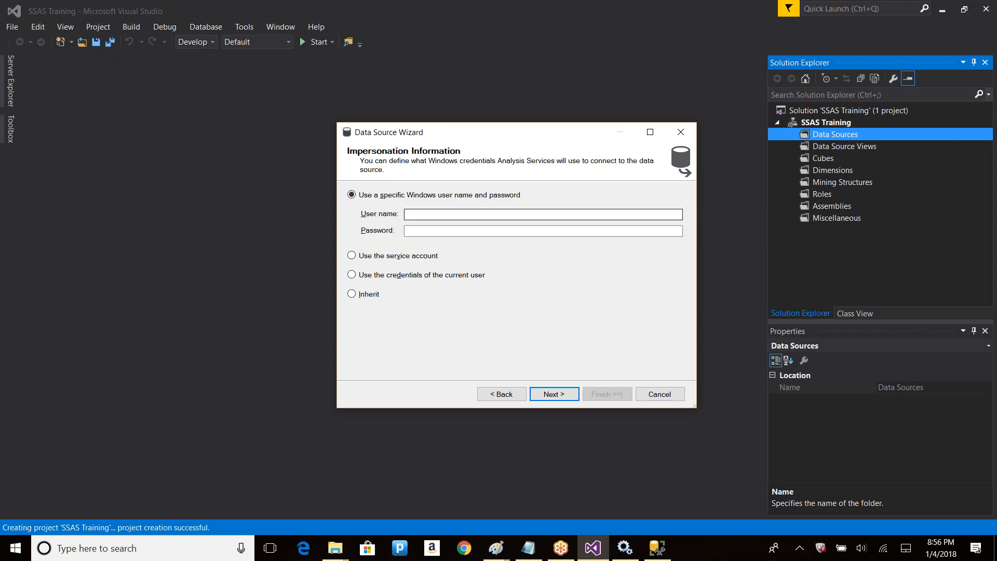
left_click(352, 295)
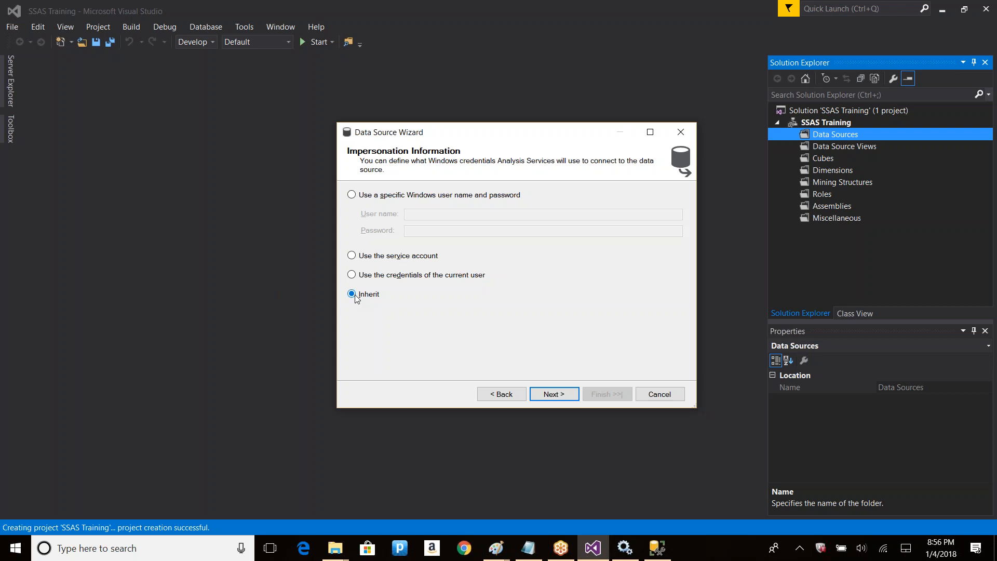
left_click(709, 160)
left_click(827, 136)
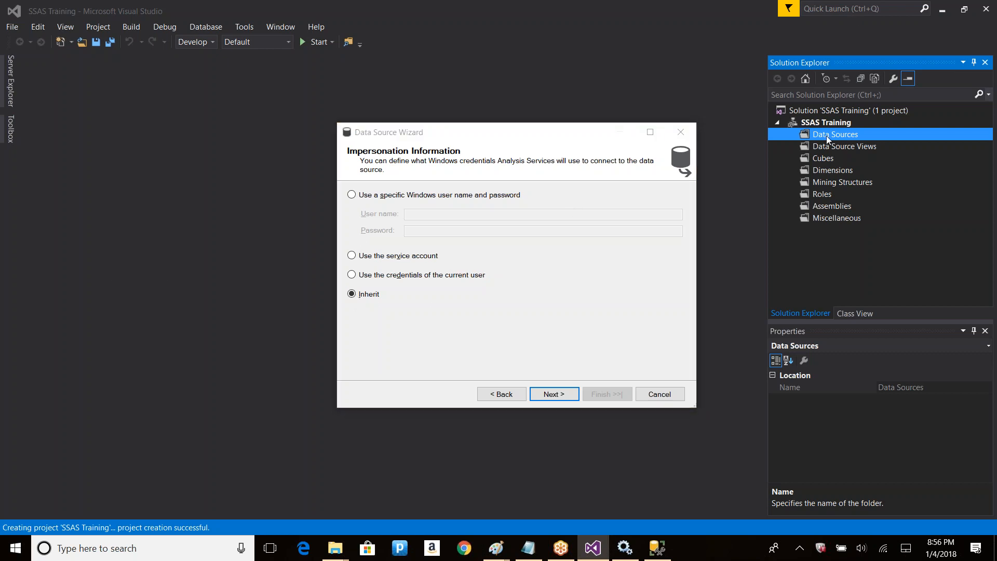
left_click(829, 123)
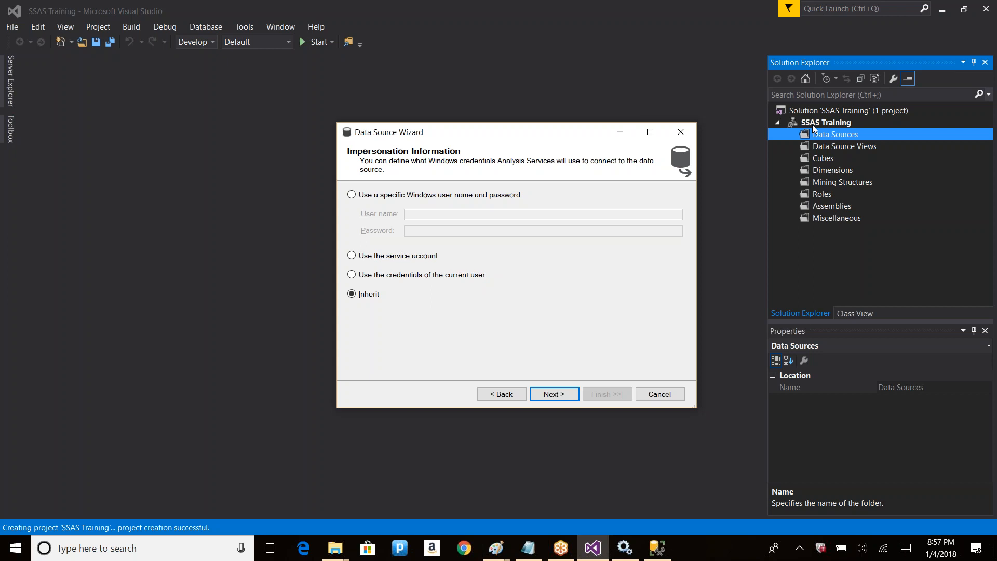
Switch to SQL Server Management Studio and try to open the properties of the My Bad Analysis Services database
left_click(656, 547)
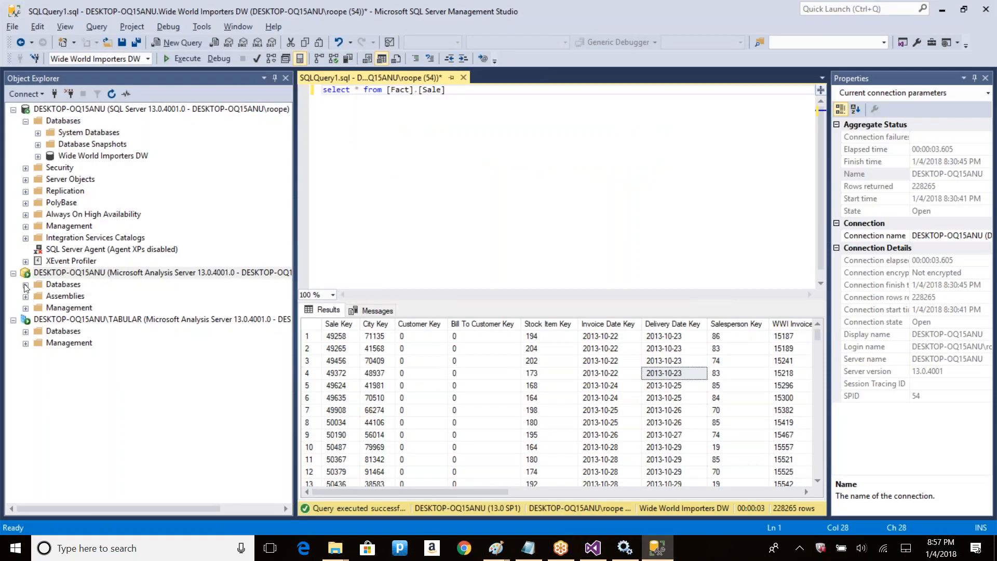
left_click(26, 284)
right_click(65, 295)
left_click(122, 473)
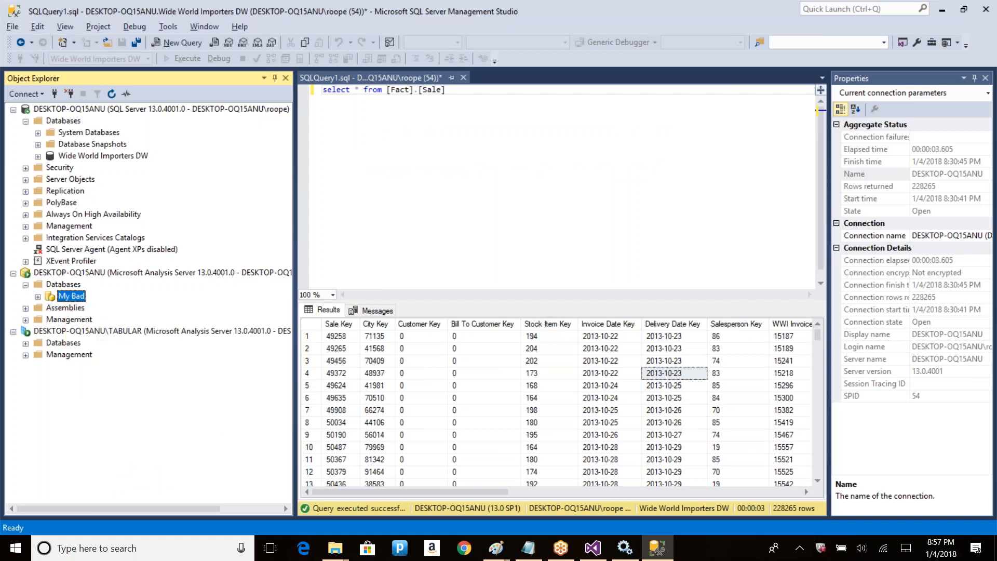
left_click(643, 314)
Switch to Services and start the SQL Server Analysis Services (MSSQLSERVER) service
key("alt+Tab")
key("Tab")
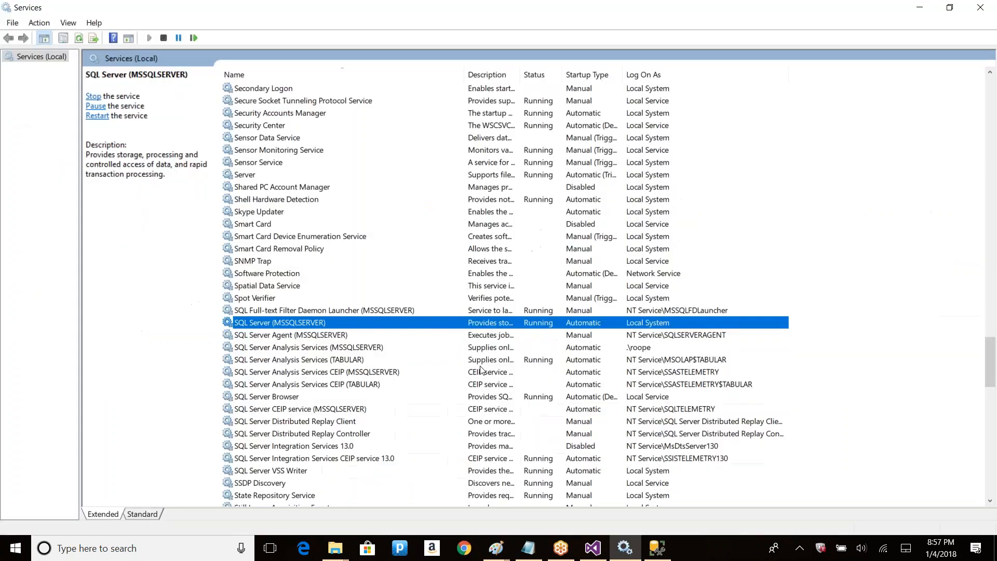
right_click(328, 338)
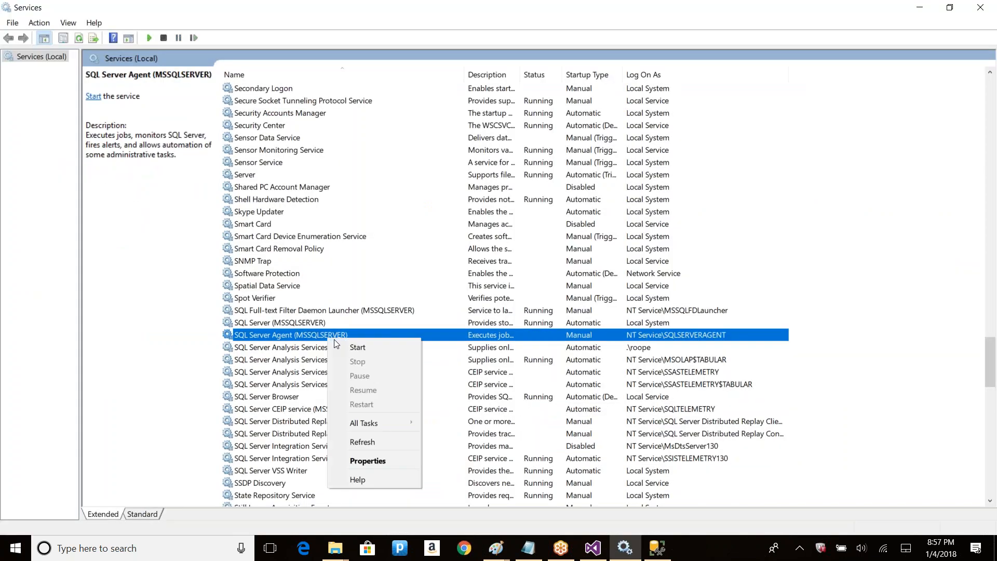
left_click(304, 350)
right_click(304, 350)
left_click(348, 362)
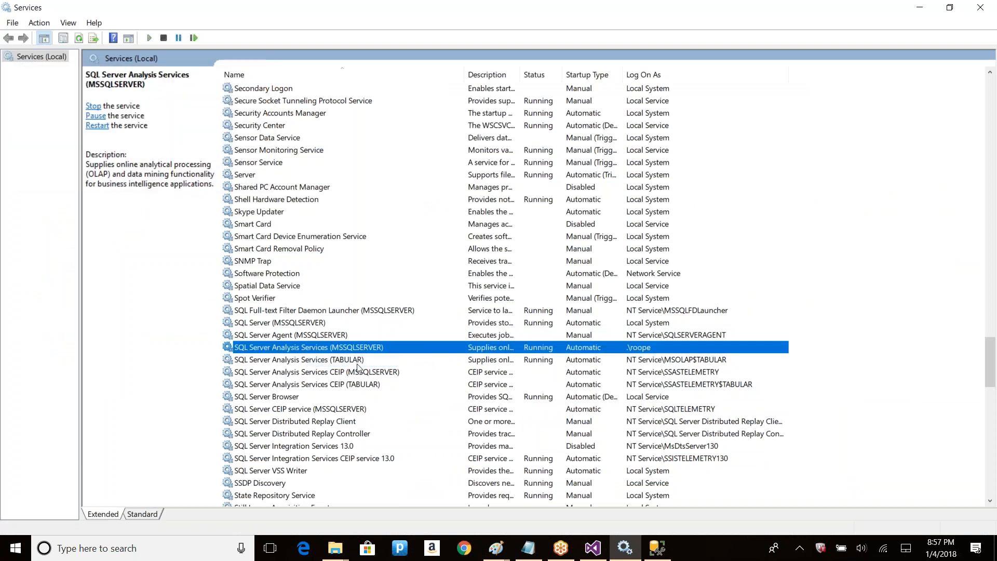
Return to SQL Server Management Studio, refresh the multidimensional Analysis Services server and expand its databases
key("alt+Tab")
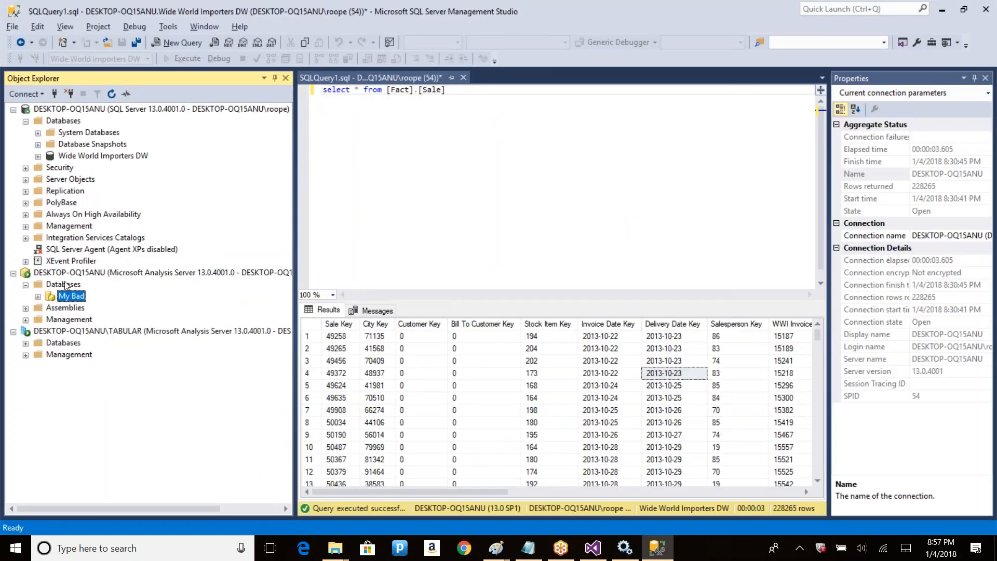
left_click(65, 285)
left_click(67, 272)
left_click(112, 94)
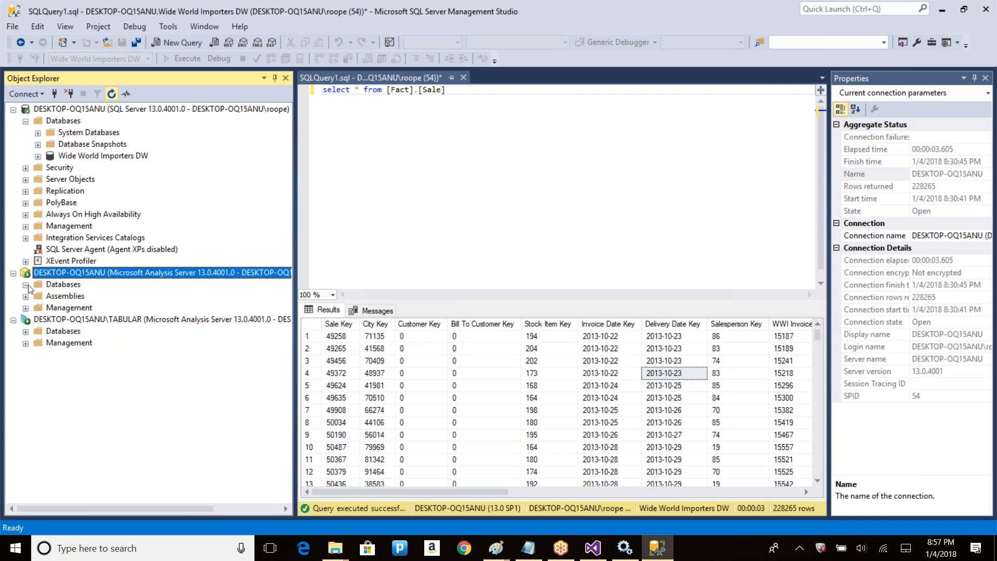
left_click(26, 284)
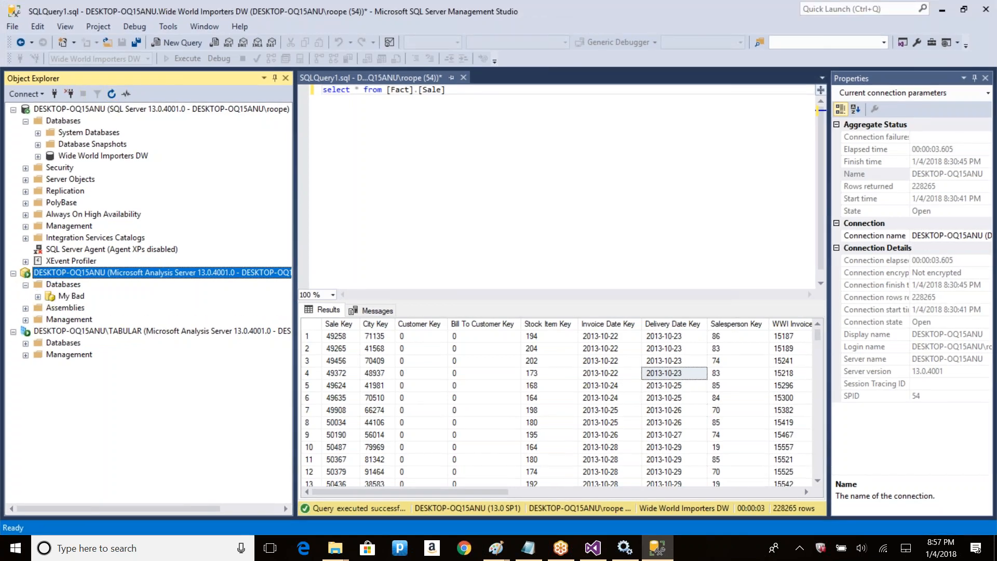
Open the My Bad database's data source impersonation options and compare them with those in Visual Studio's Data Source Wizard
left_click(62, 296)
right_click(61, 297)
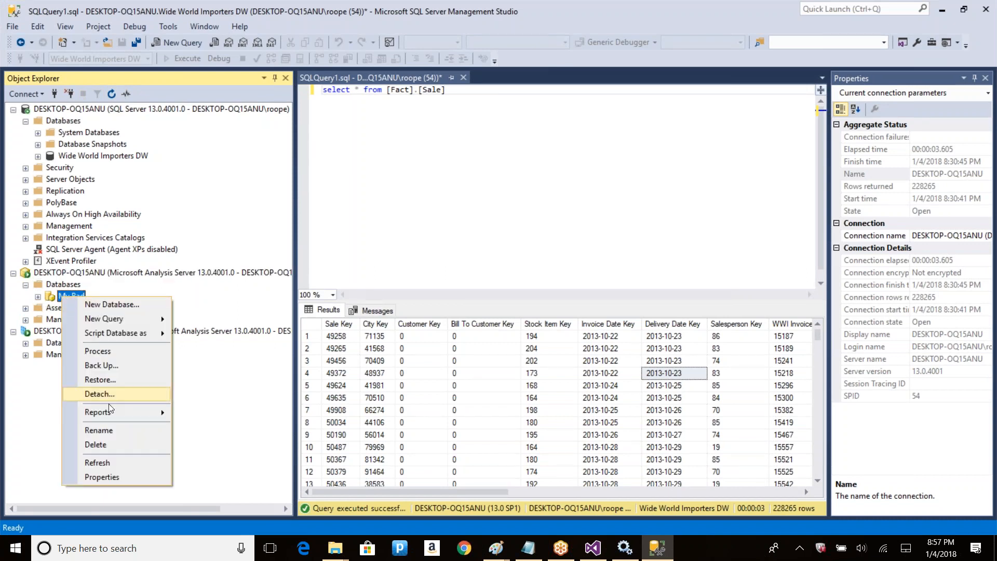
left_click(108, 480)
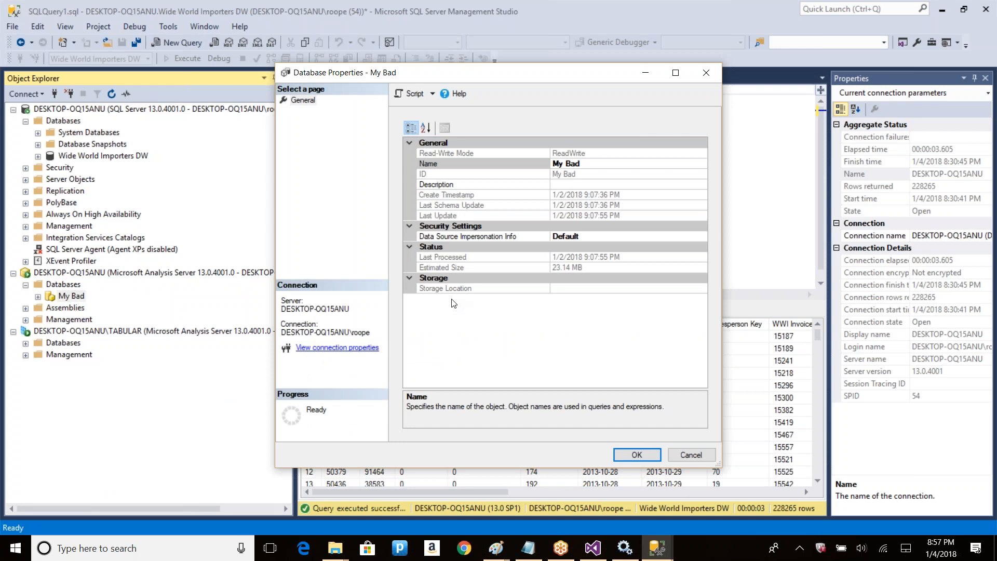
left_click(502, 236)
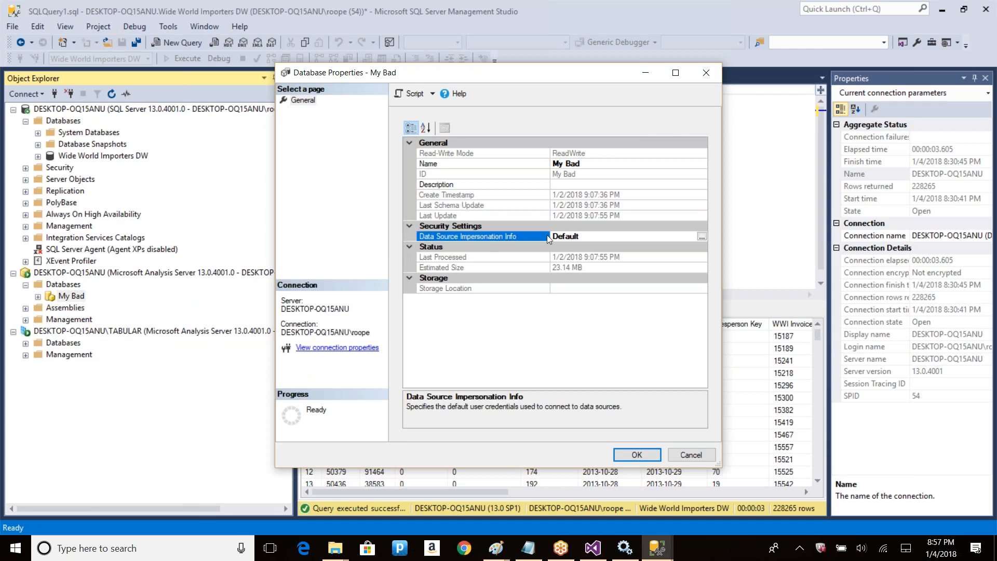
left_click(701, 236)
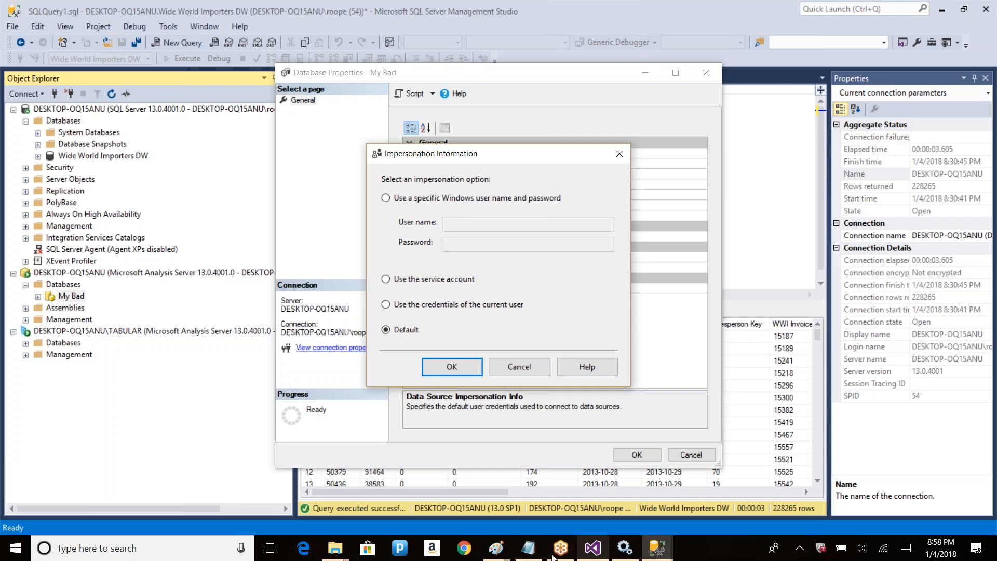
left_click(592, 547)
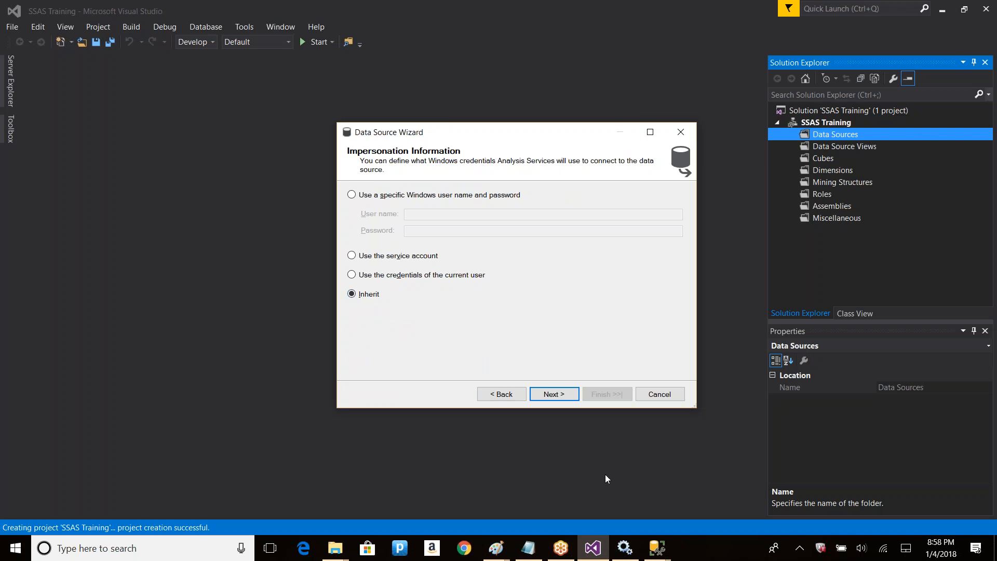
key("alt+Tab")
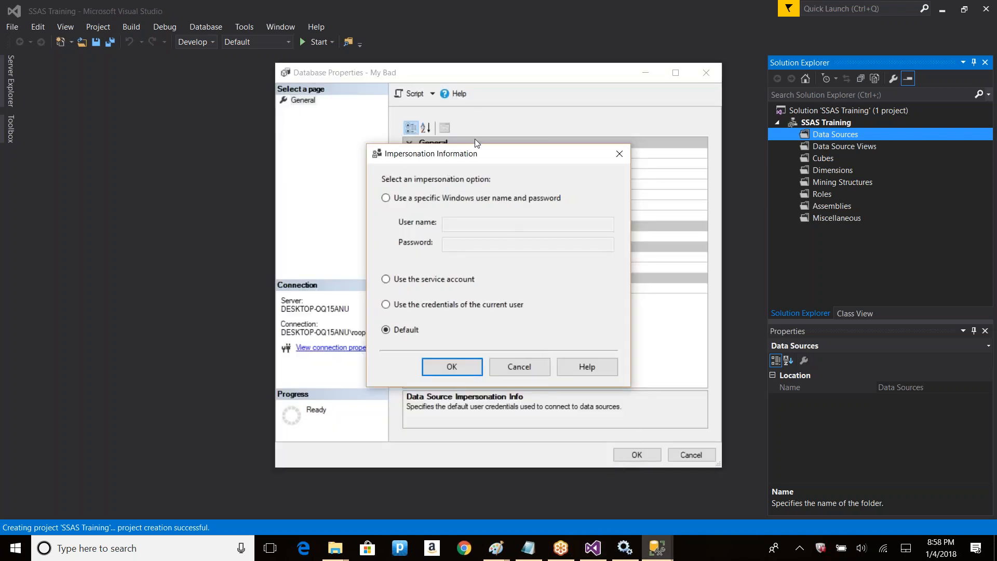
Set the My Bad database's data source impersonation to use the service account, and apply the database properties
left_click(418, 282)
left_click(451, 367)
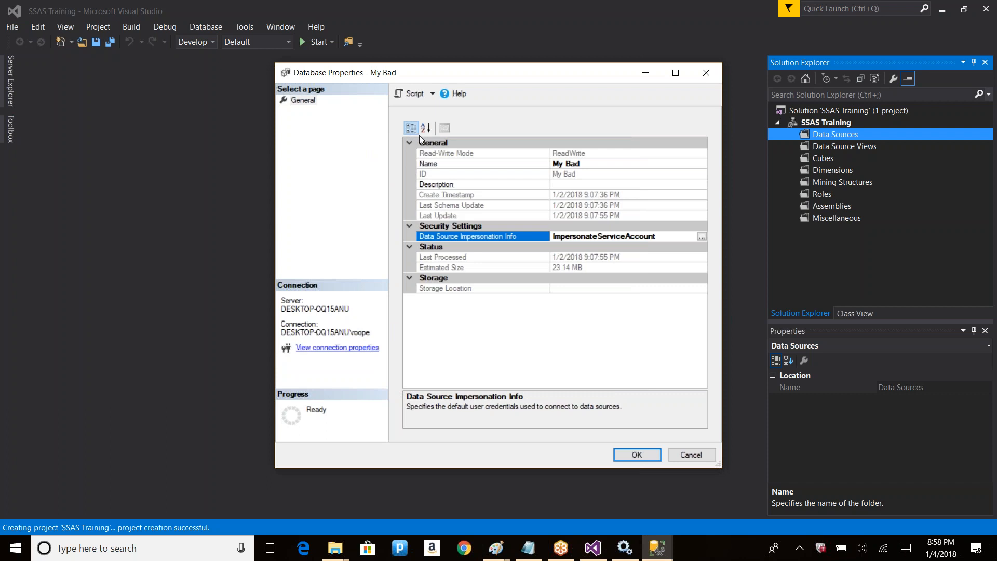
left_click(634, 455)
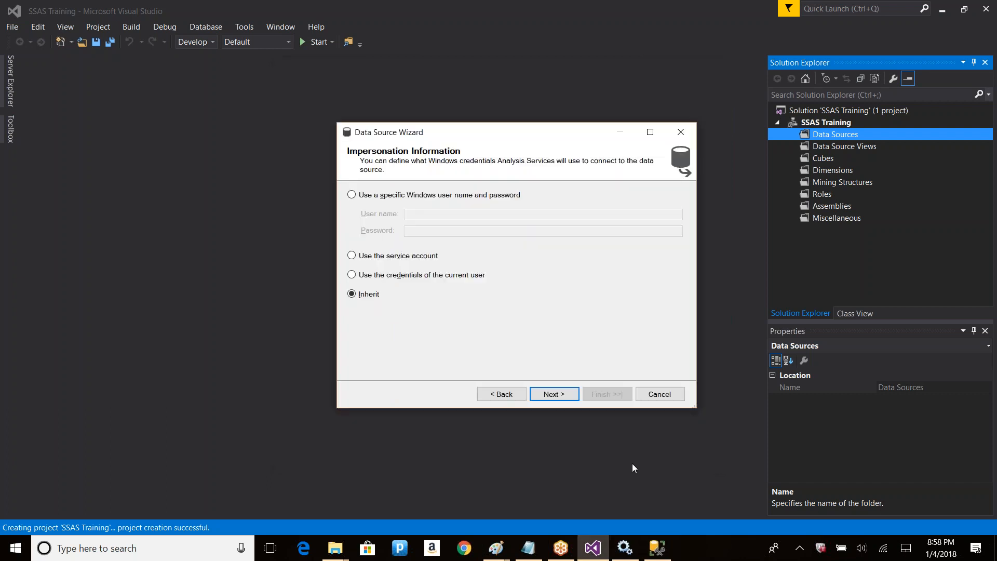
Reopen the My Bad database's properties in SQL Server Management Studio to check its data source impersonation setting
key("alt+Tab")
right_click(62, 298)
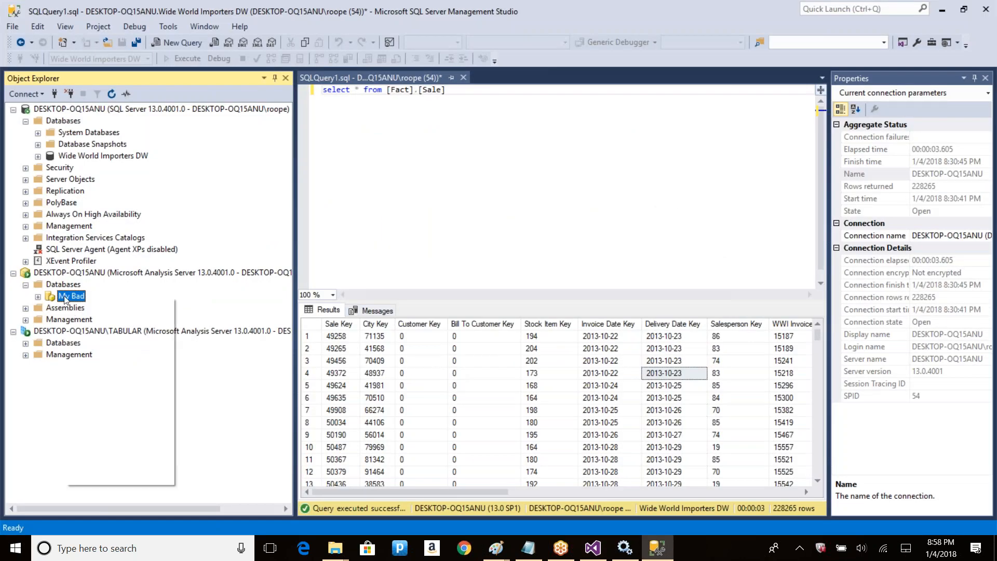
left_click(136, 476)
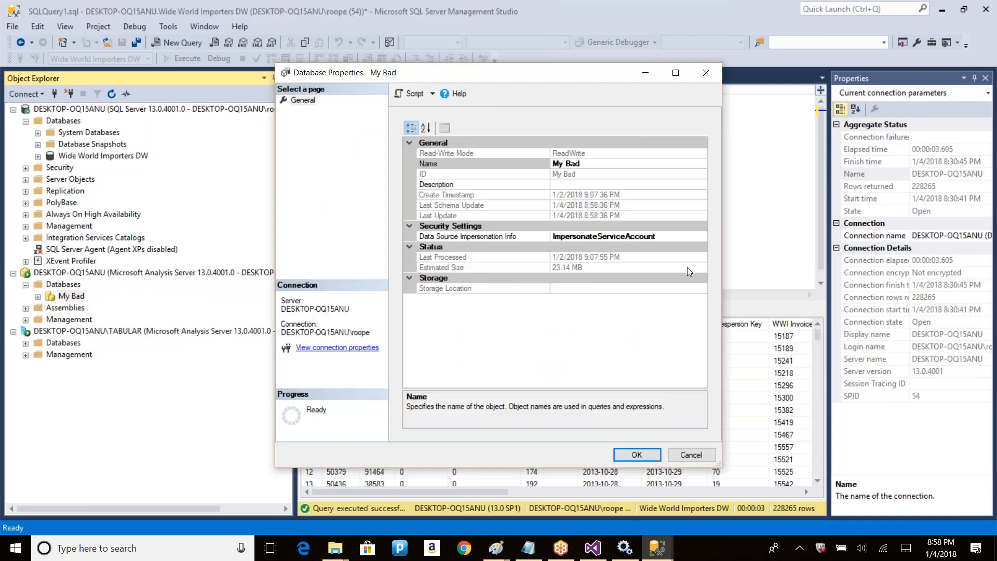
left_click(690, 454)
Return to Visual Studio and finish the Data Source Wizard with Inherit impersonation and the name Wide World Importers DW
key("alt+Tab")
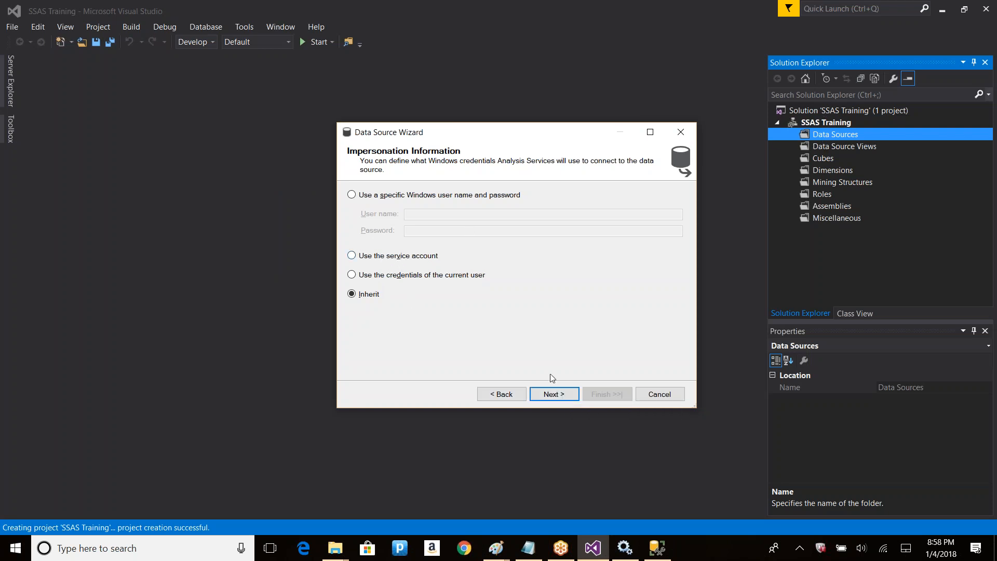
left_click(554, 393)
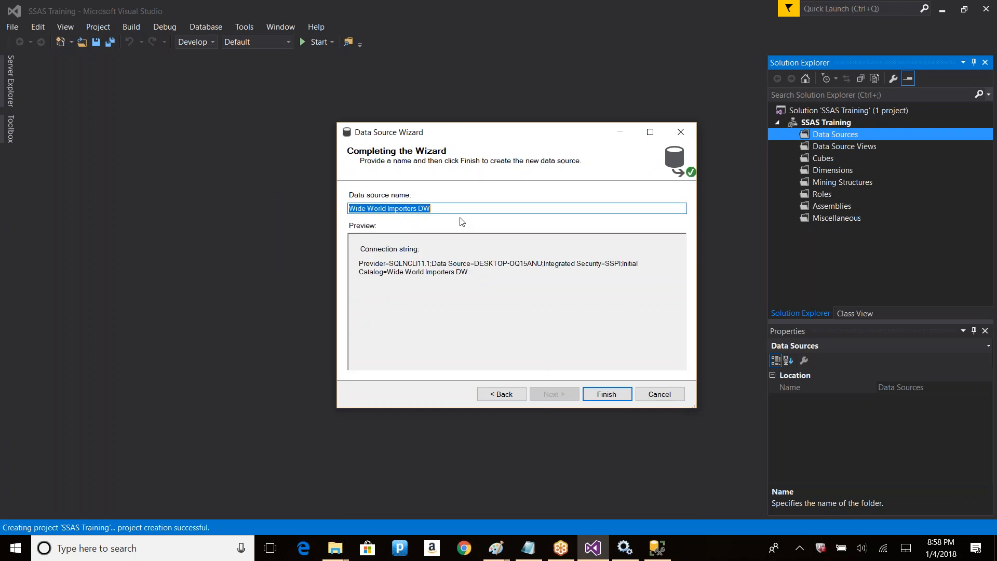
left_click(606, 393)
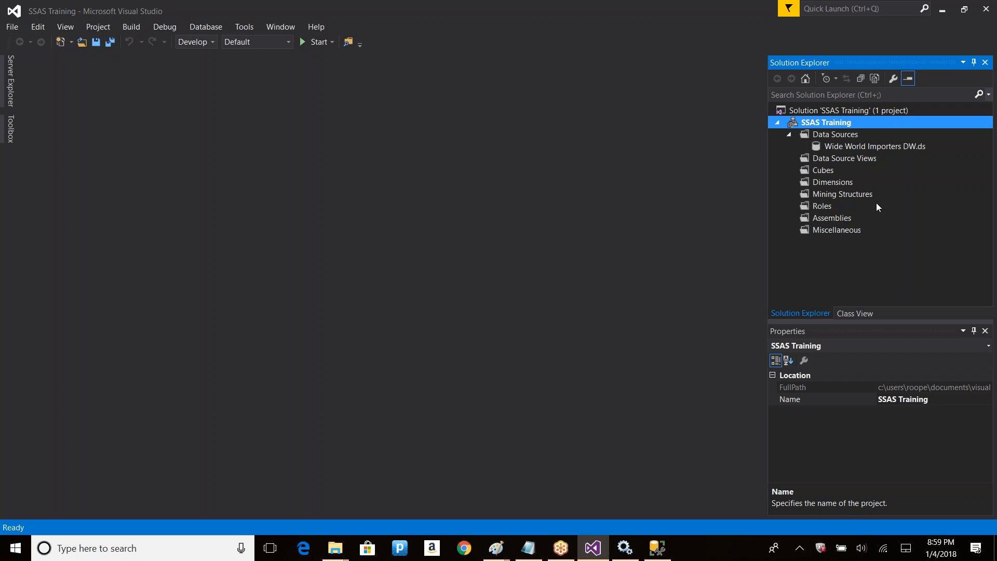
Switch to SQL Server Management Studio and set the My Bad database's data source impersonation to the current user's credentials
key("alt+Tab")
right_click(81, 300)
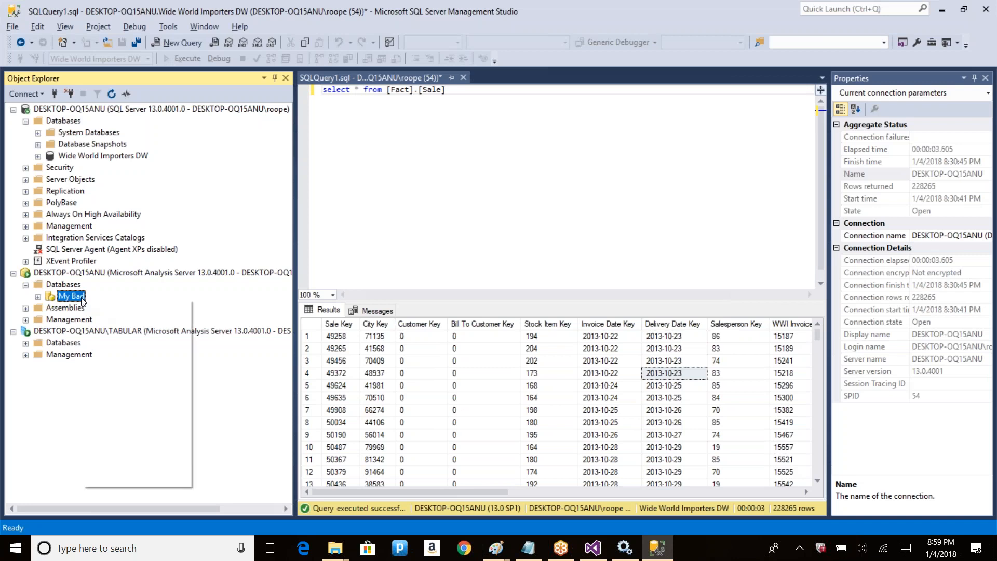
left_click(138, 473)
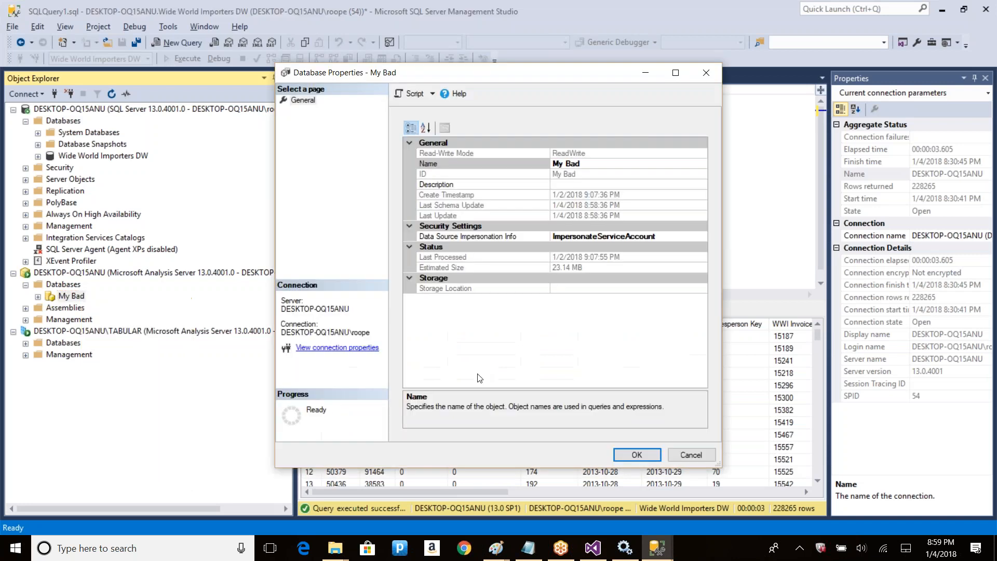
left_click(700, 237)
left_click(701, 236)
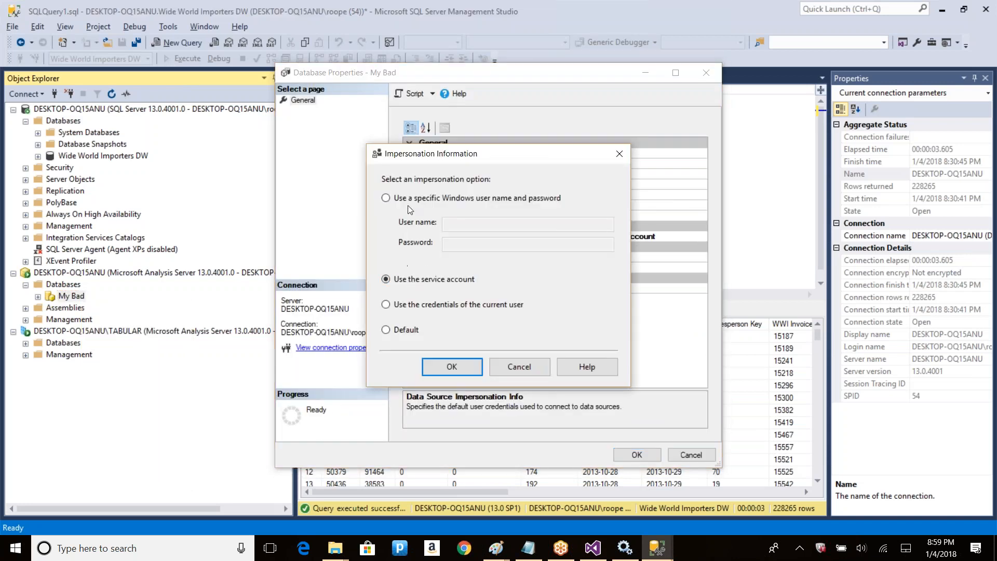
left_click(431, 305)
left_click(464, 369)
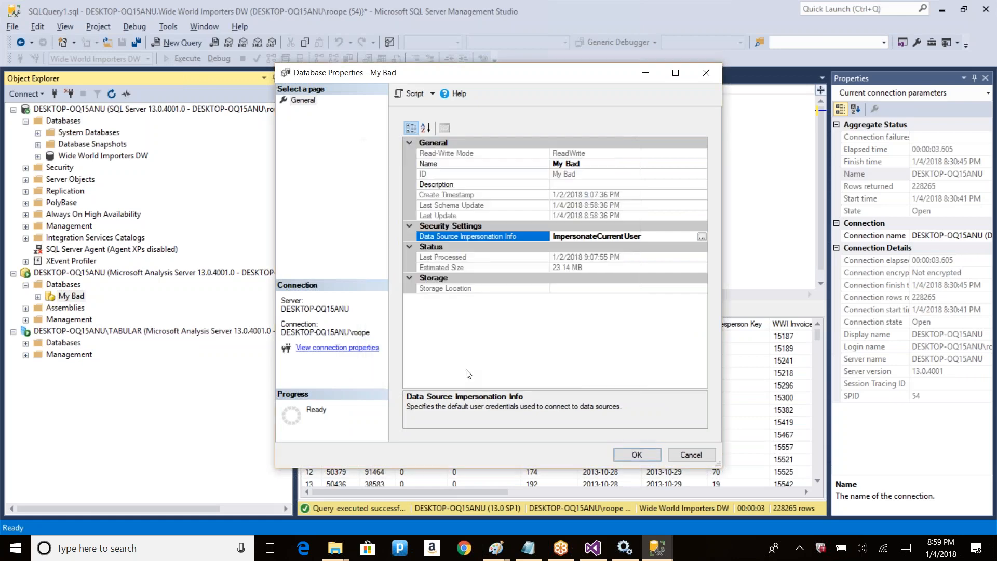
left_click(636, 454)
left_click(942, 10)
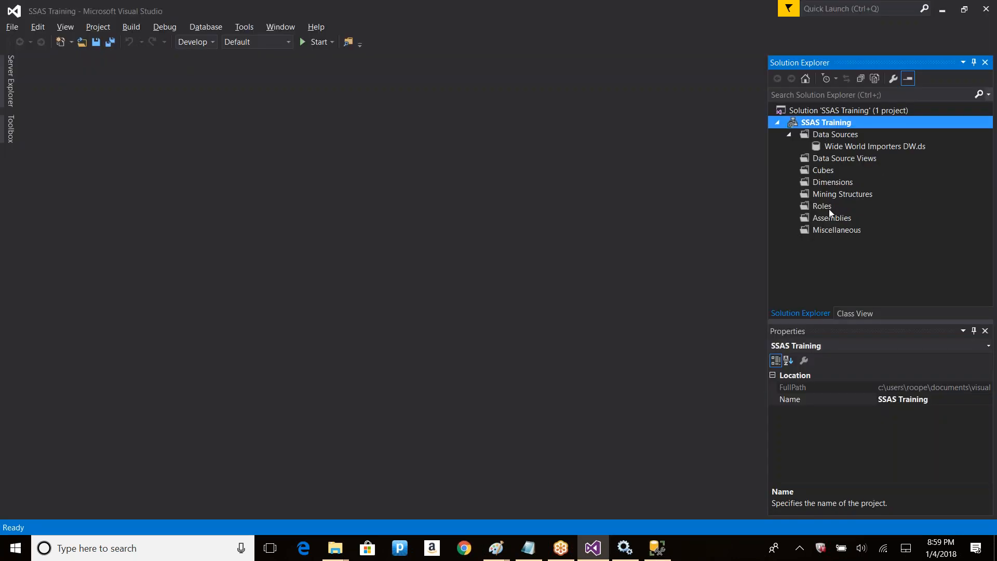
Set the My Bad database's data source impersonation back to the service account in SQL Server Management Studio
left_click(656, 547)
right_click(75, 298)
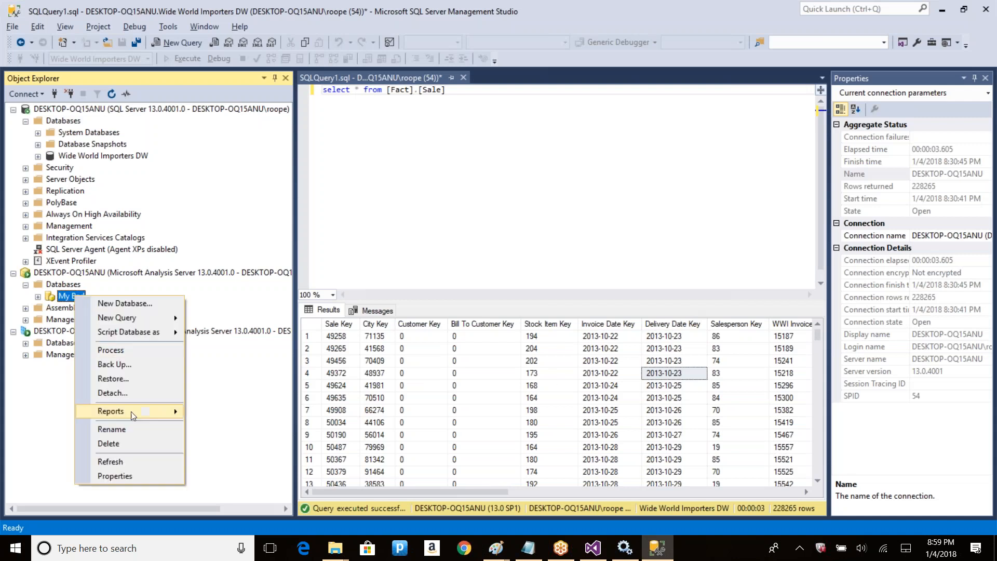
left_click(107, 474)
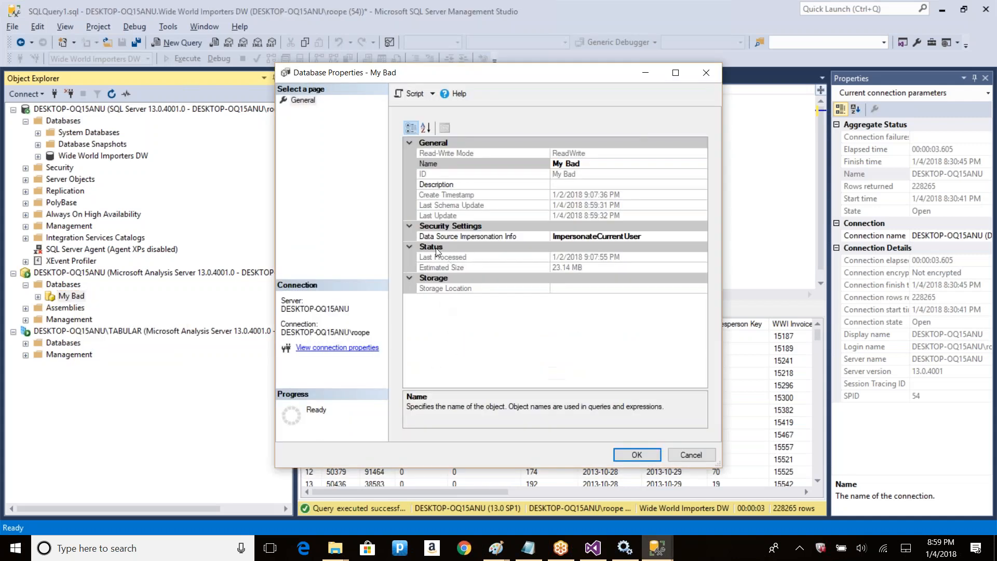
double_click(704, 236)
left_click(434, 280)
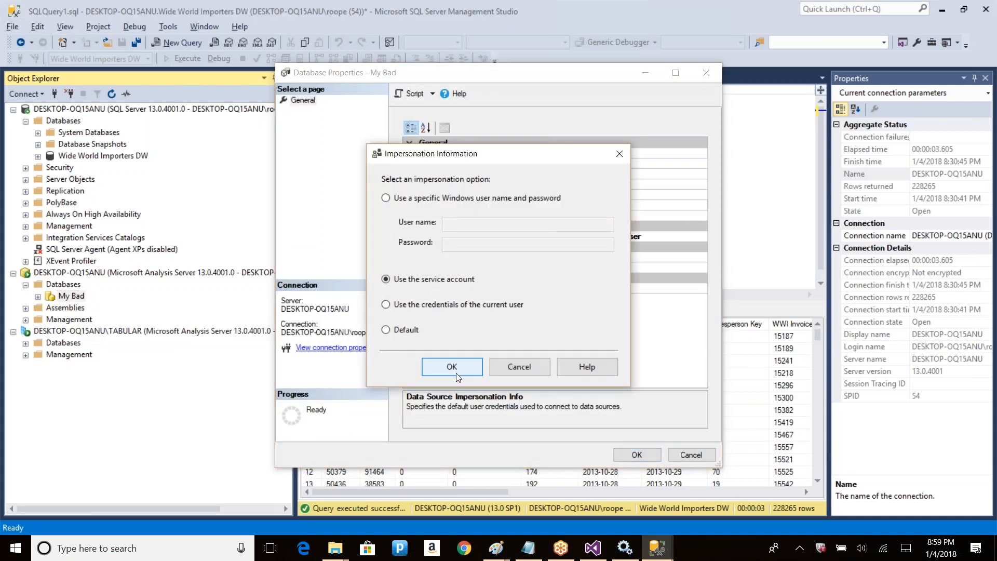
left_click(452, 366)
left_click(637, 454)
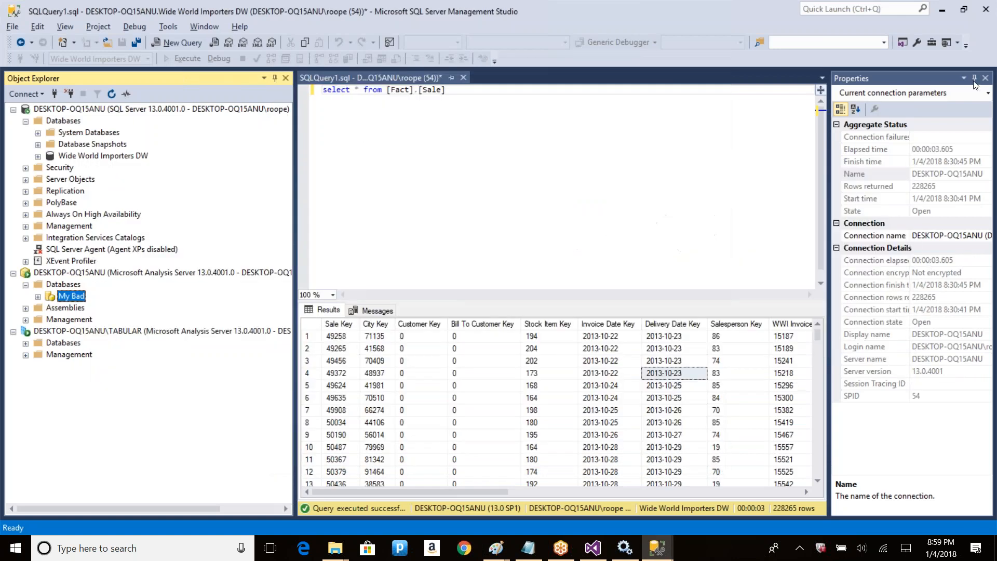
Switch to Visual Studio and duplicate the Wide World Importers DW data source four times, naming the copies Wide World Importers DW 1 through 4
key("alt+Tab")
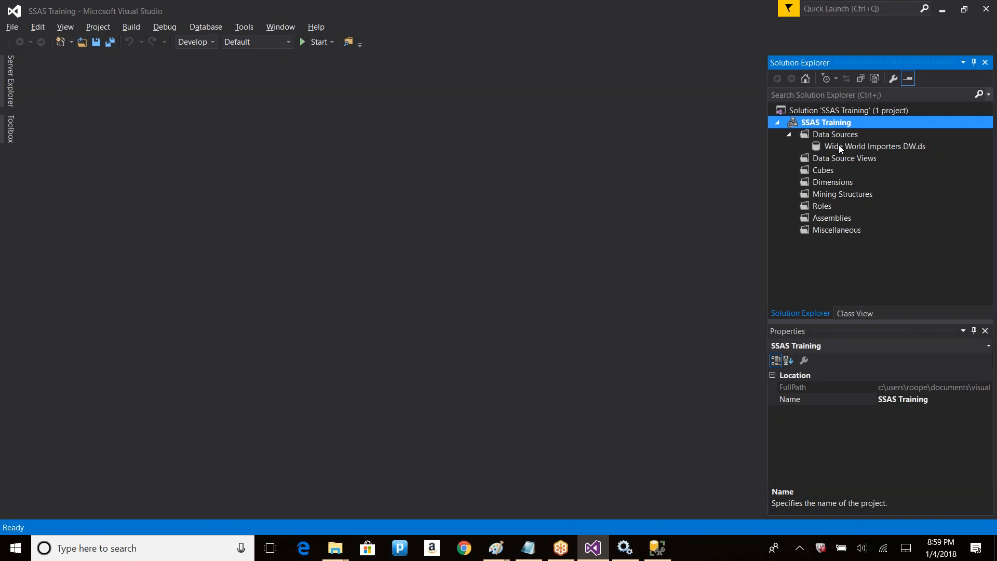
left_click(830, 146)
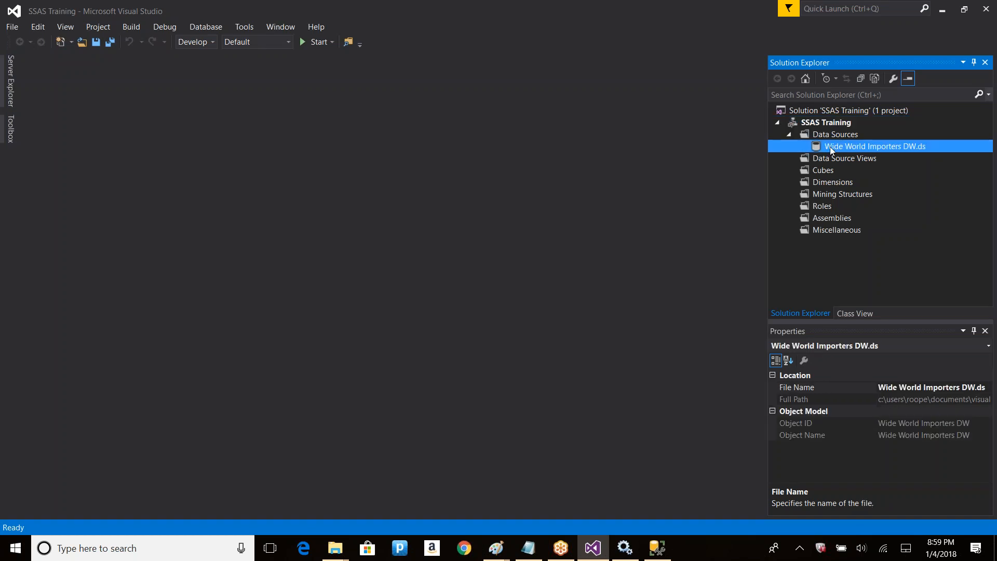
left_click(867, 152)
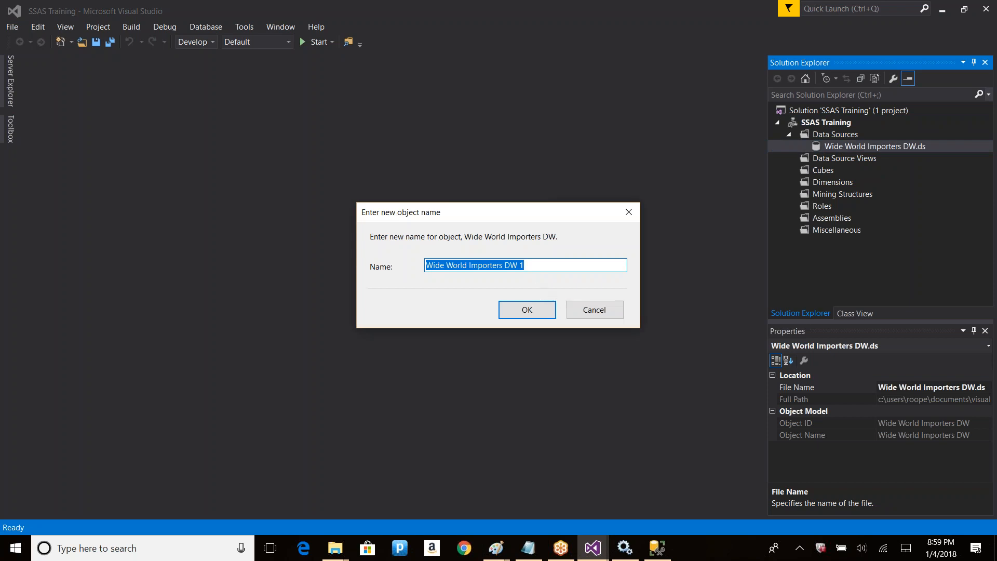
left_click(527, 312)
key("ctrl+v")
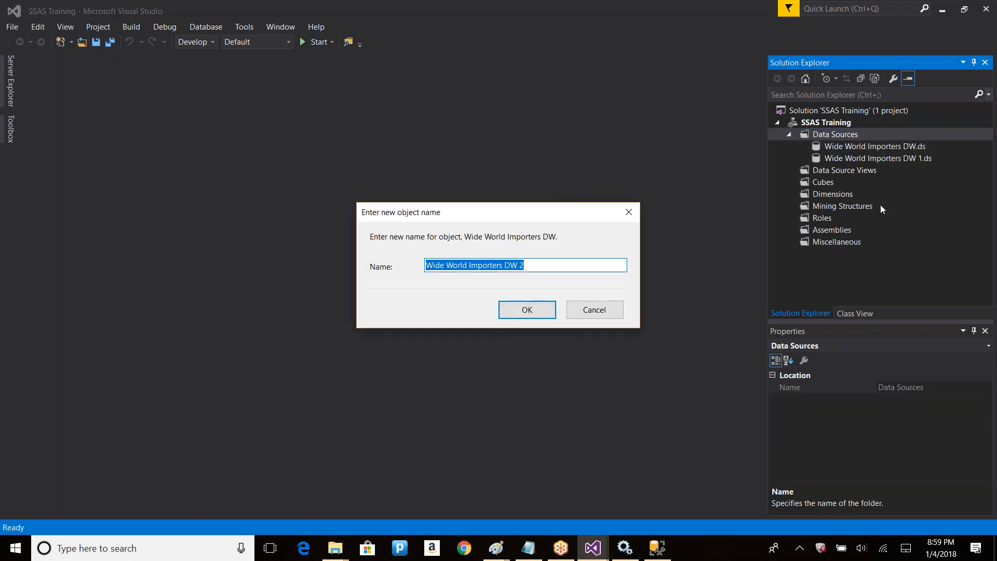
left_click(541, 313)
key("ctrl+v")
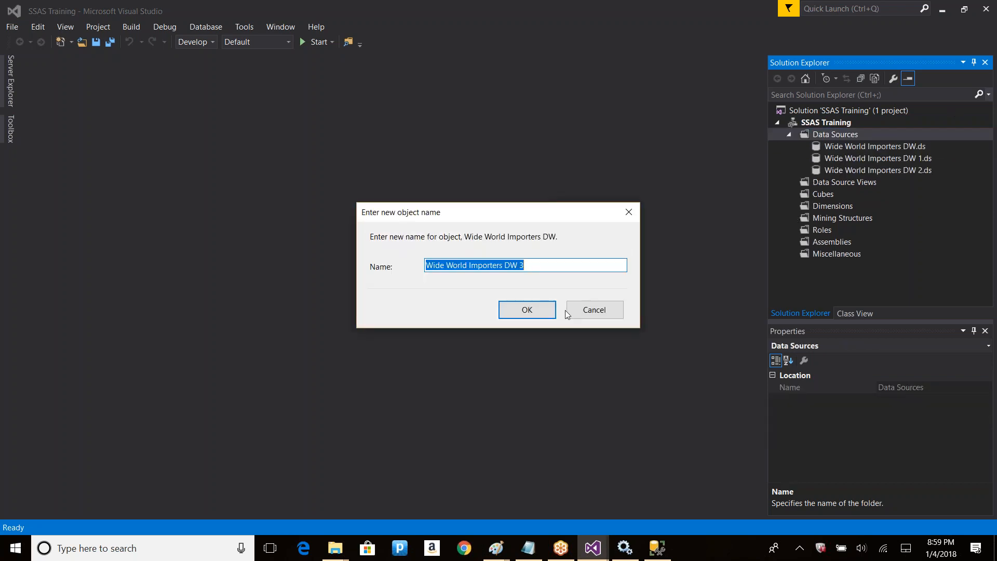
left_click(527, 311)
key("ctrl+v")
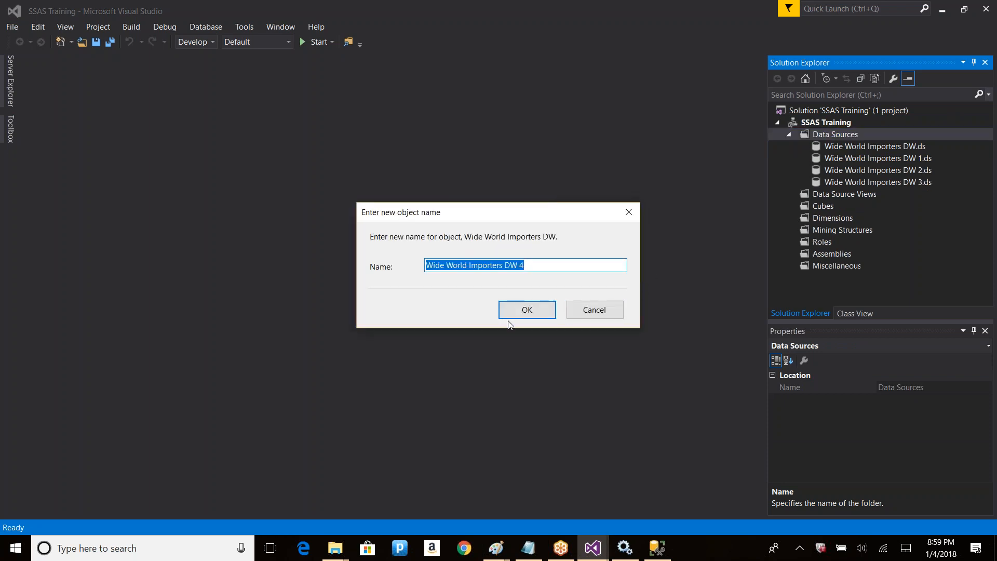
left_click(514, 311)
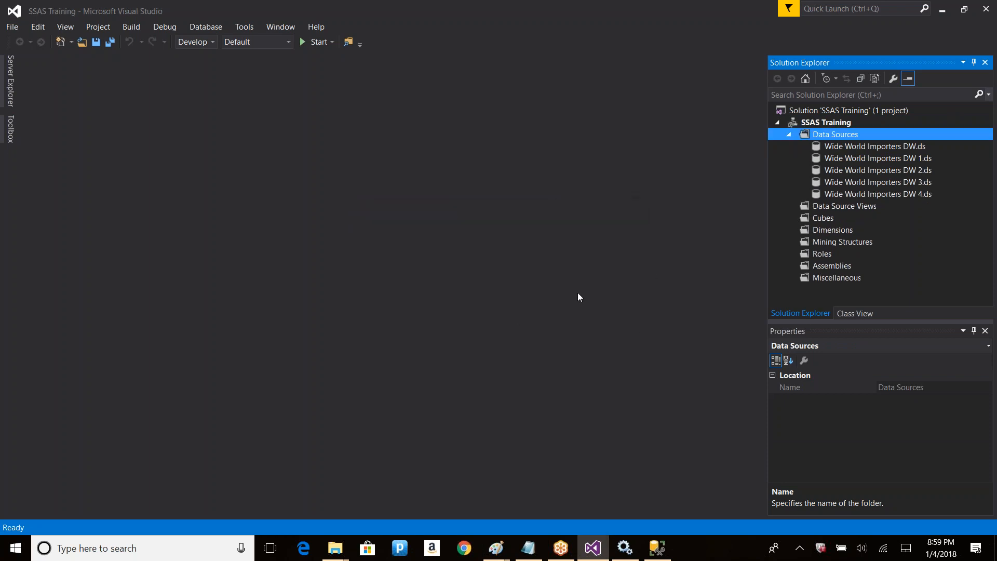
Check the impersonation of Wide World Importers DW 1 against the My Bad database's setting in SQL Server Management Studio, returning to Visual Studio
double_click(912, 159)
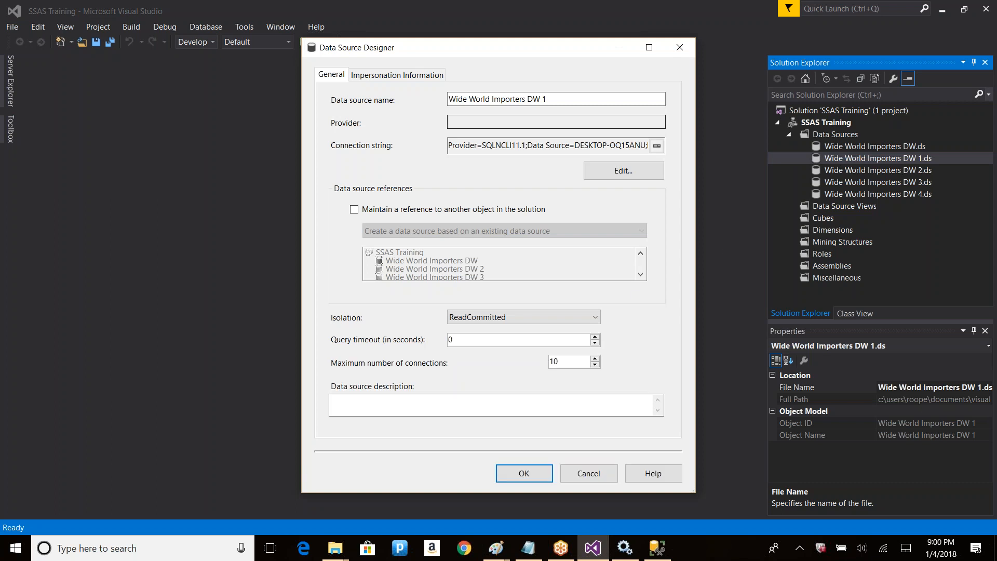
left_click(407, 78)
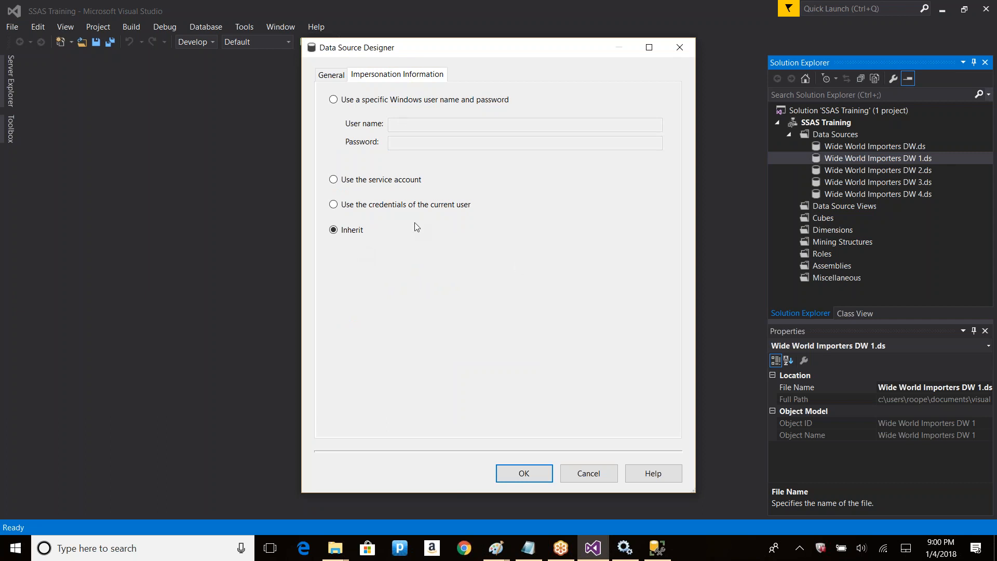
key("alt+Tab")
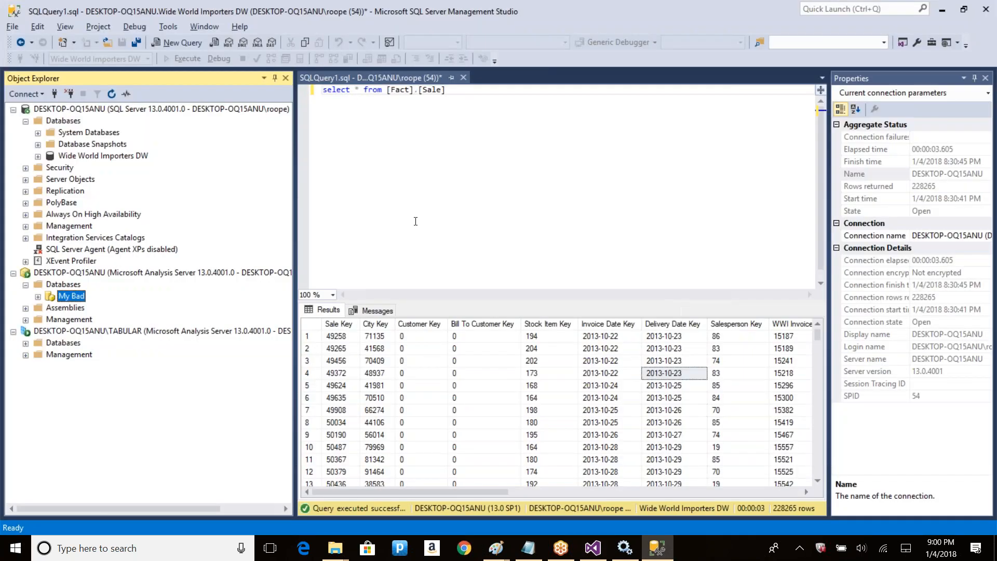
right_click(72, 298)
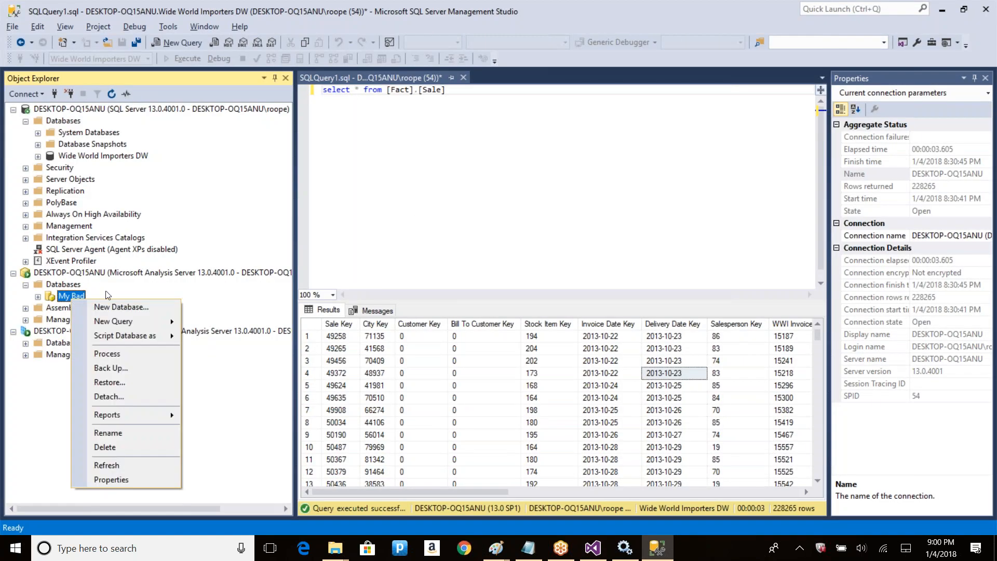
left_click(129, 476)
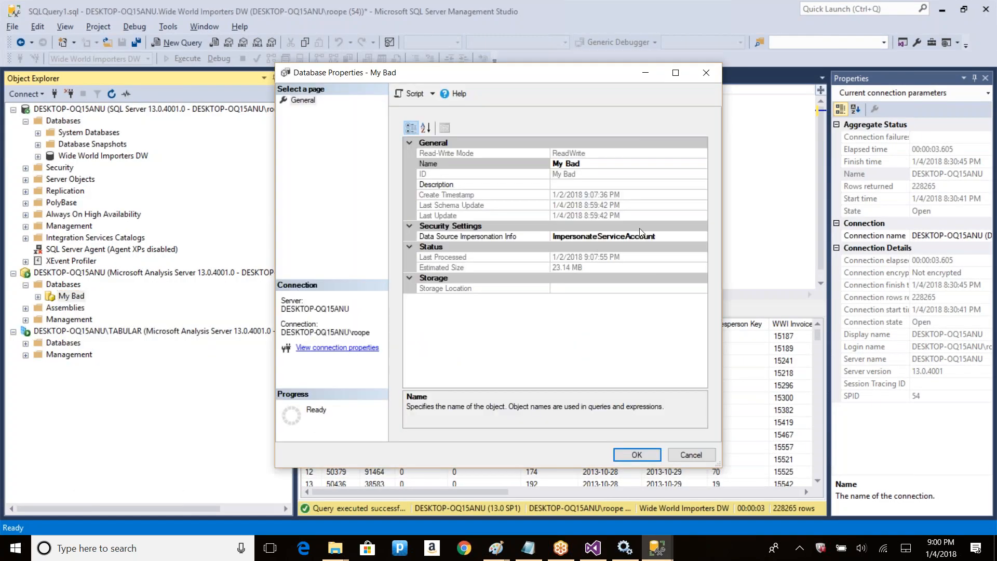
left_click(663, 234)
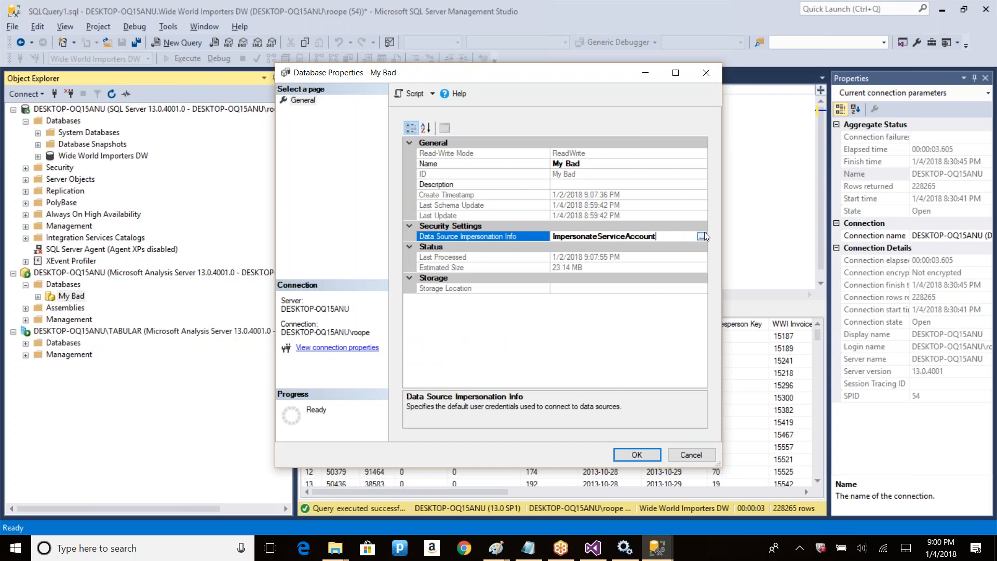
left_click(690, 456)
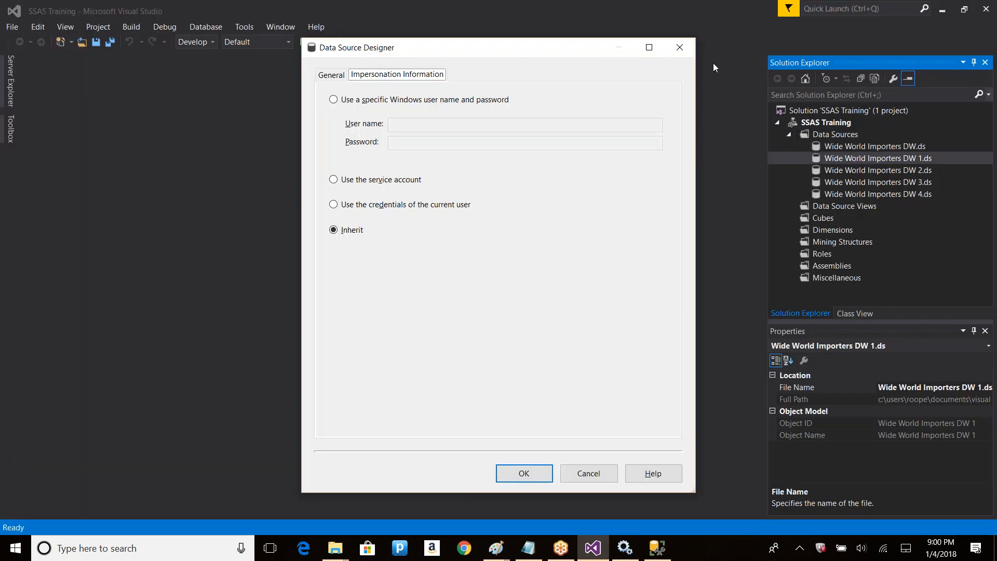
left_click(680, 48)
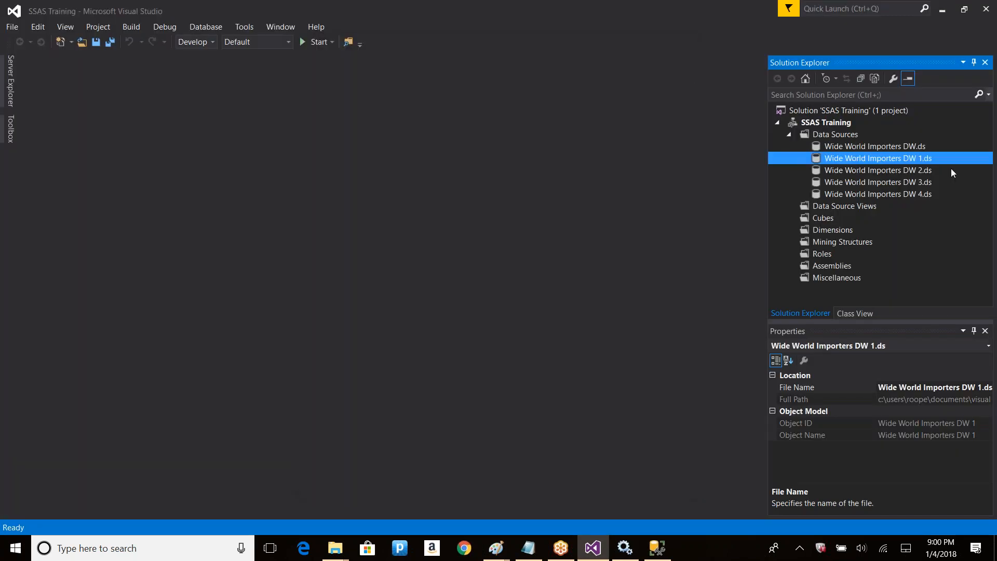
Delete the four duplicated data sources, Wide World Importers DW 1 through 4, from the project
key("shift+Down")
key("shift+Down")
key("shift+Down")
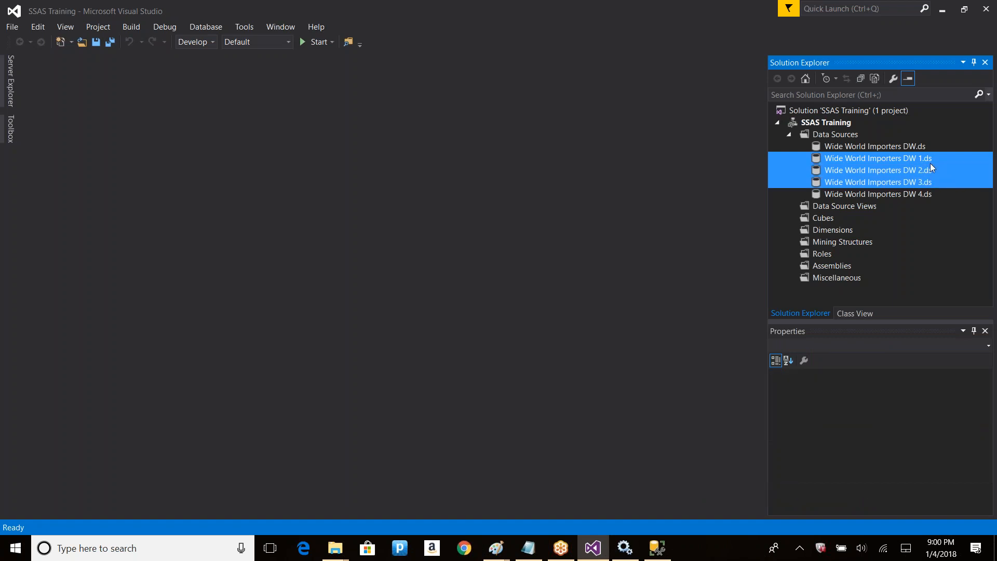
key("Delete")
key("Return")
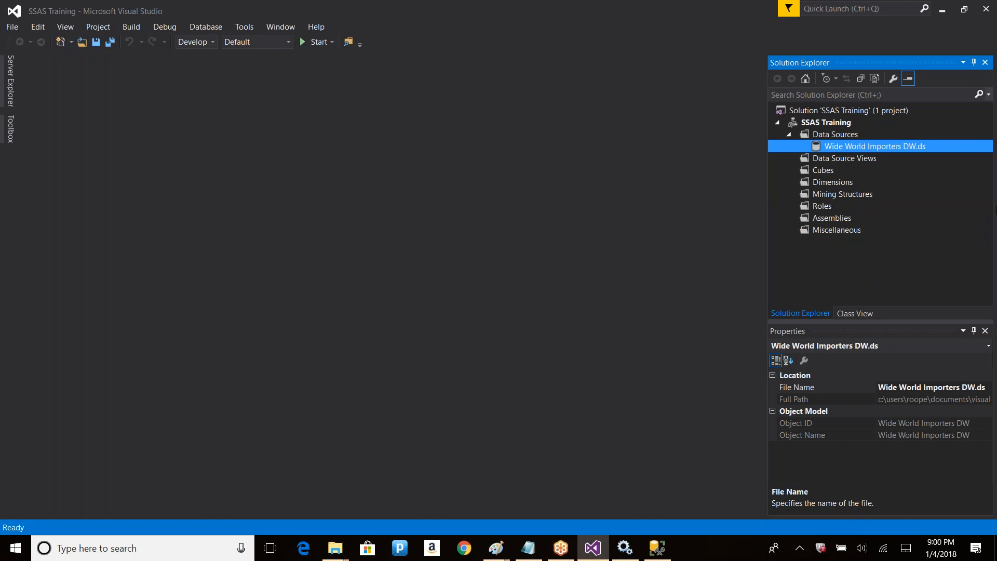
Review the Wide World Importers DW data source's connection and set its impersonation to use the service account
double_click(856, 146)
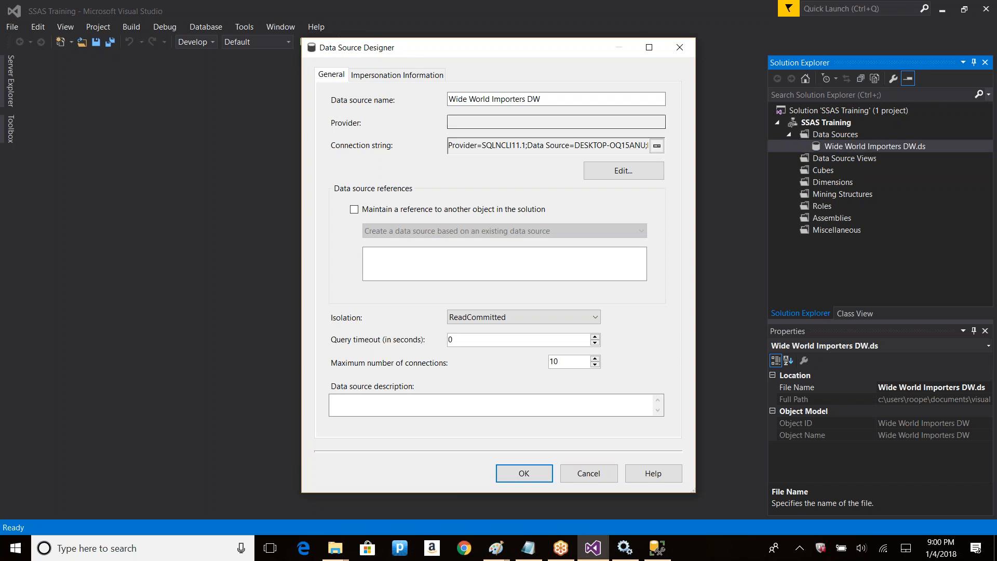
left_click(623, 172)
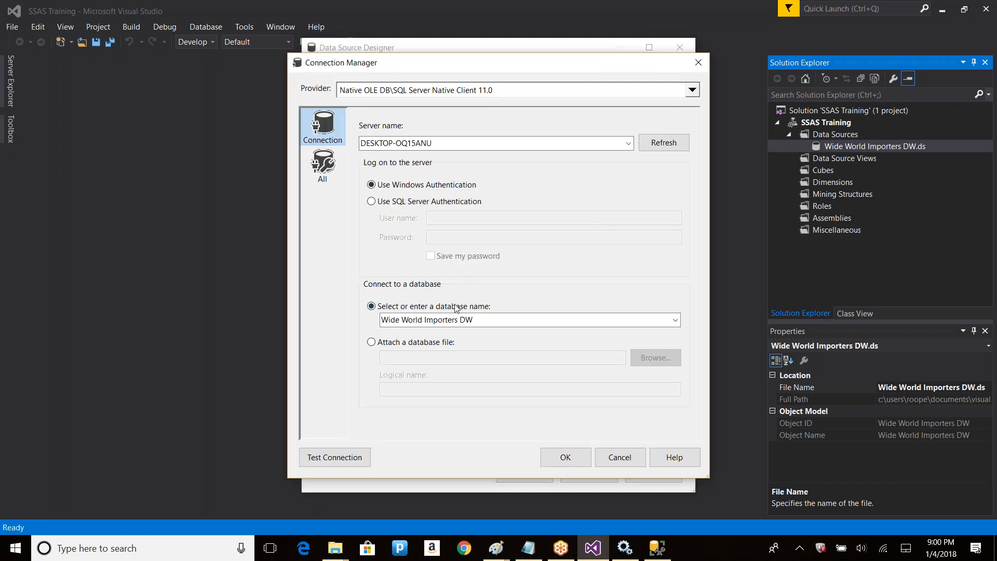
left_click(619, 457)
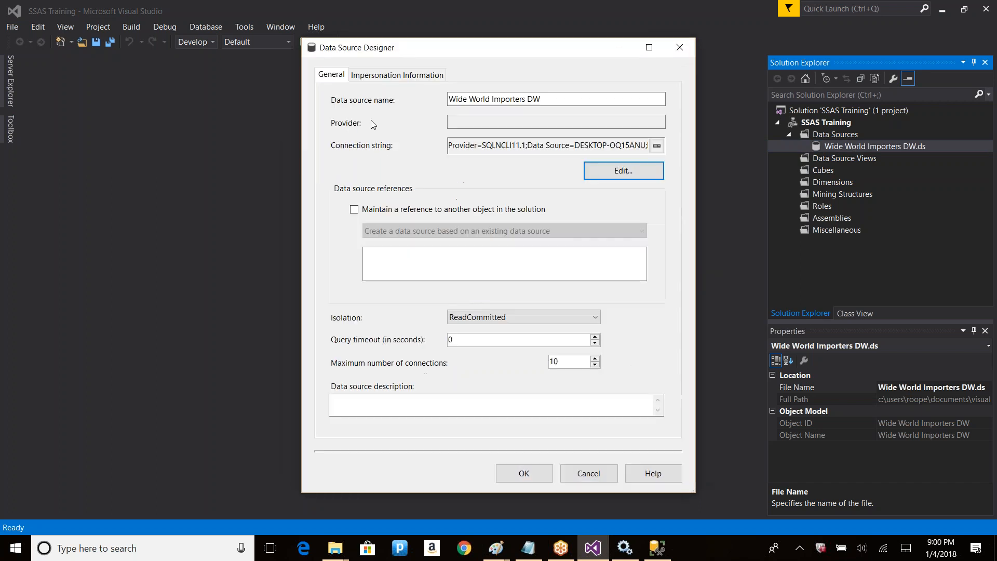
left_click(395, 75)
left_click(373, 182)
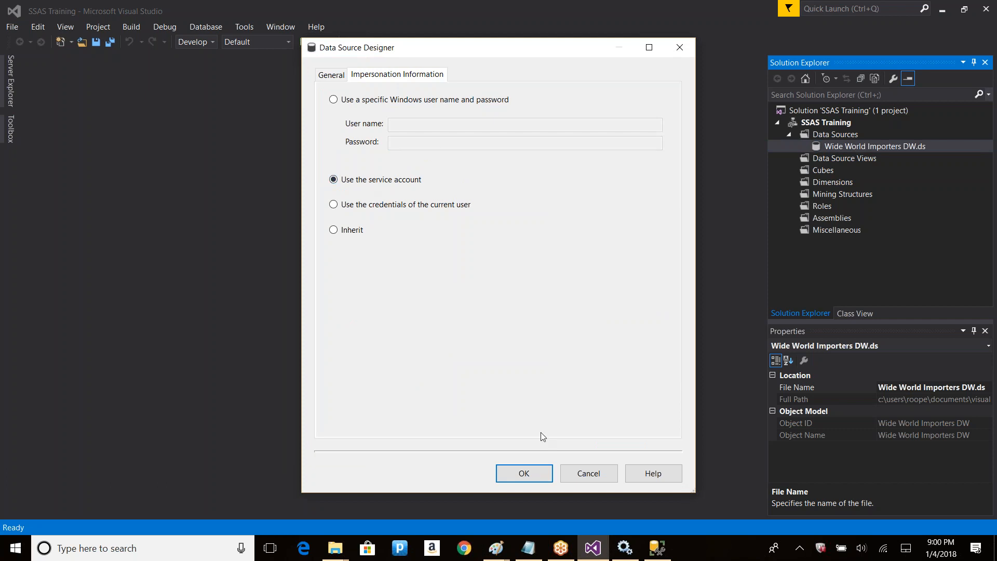
left_click(526, 472)
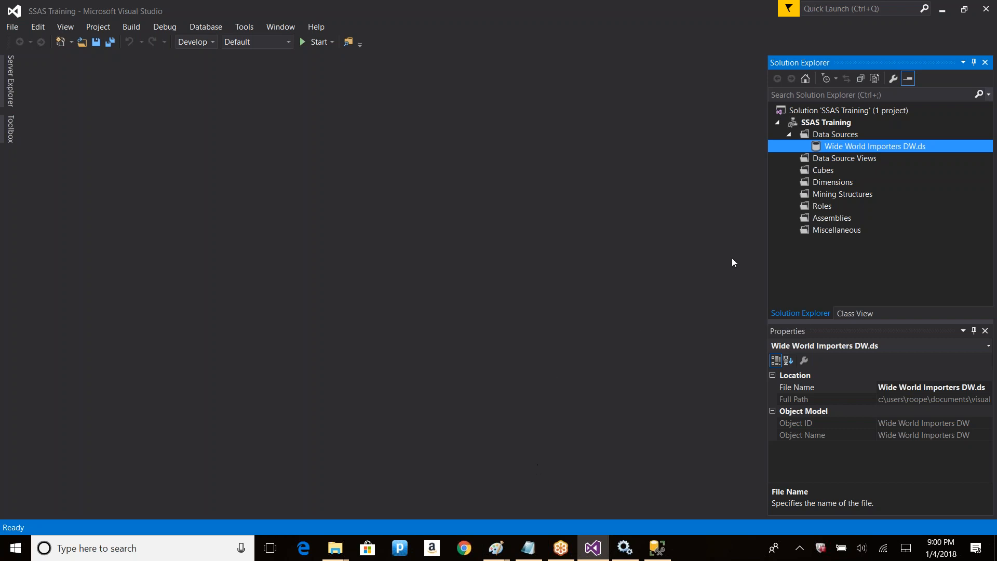
Examine the Wide World Importers DW data source's connection string and its server, authentication and database settings
right_click(853, 143)
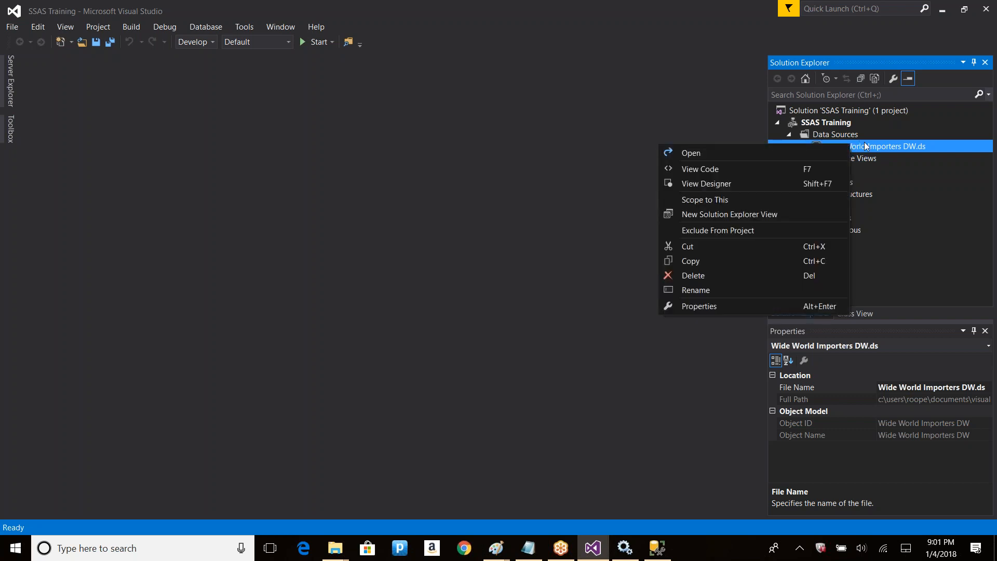
key("Escape")
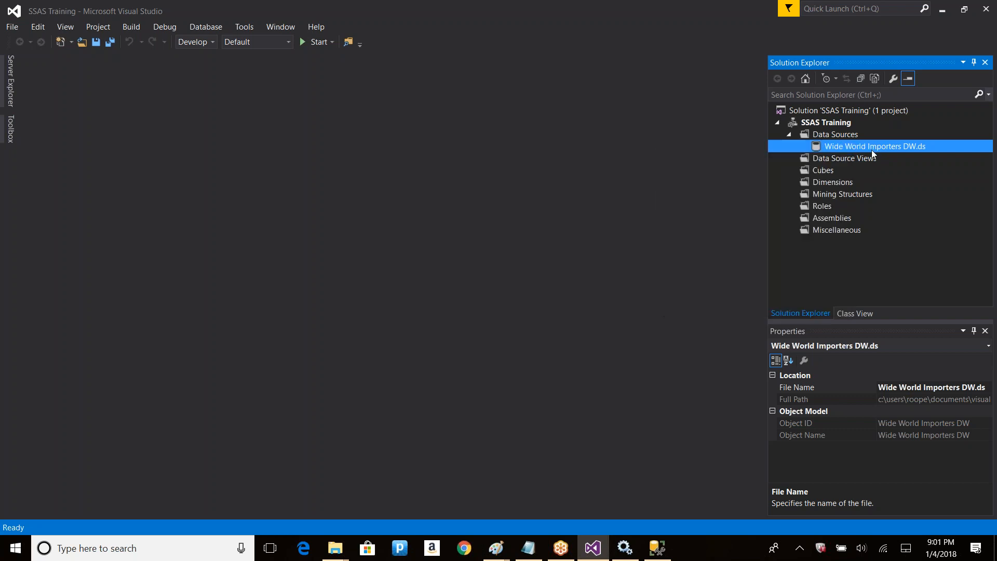
left_click(858, 152)
double_click(858, 147)
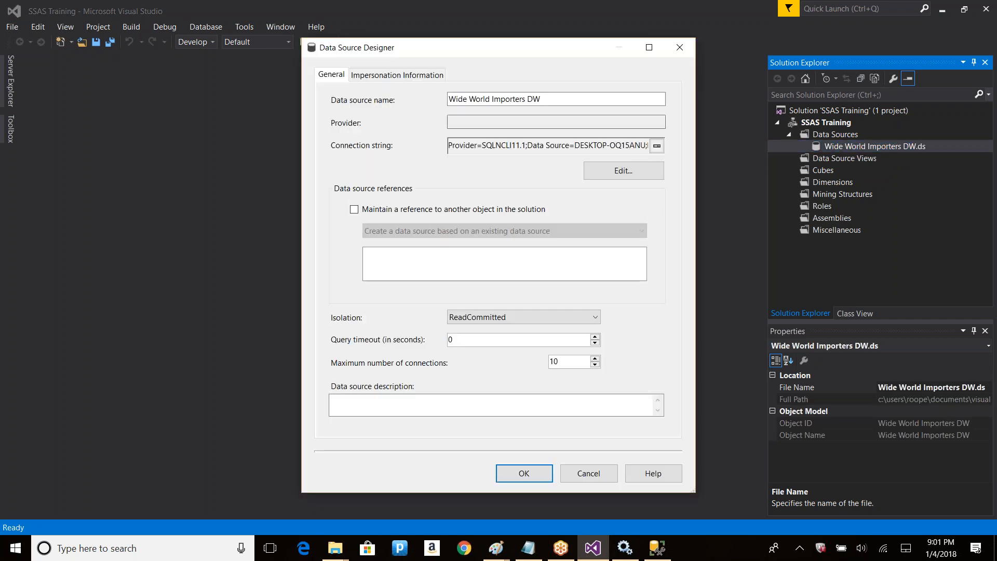
left_click_drag(492, 145, 511, 146)
left_click_drag(588, 145, 595, 145)
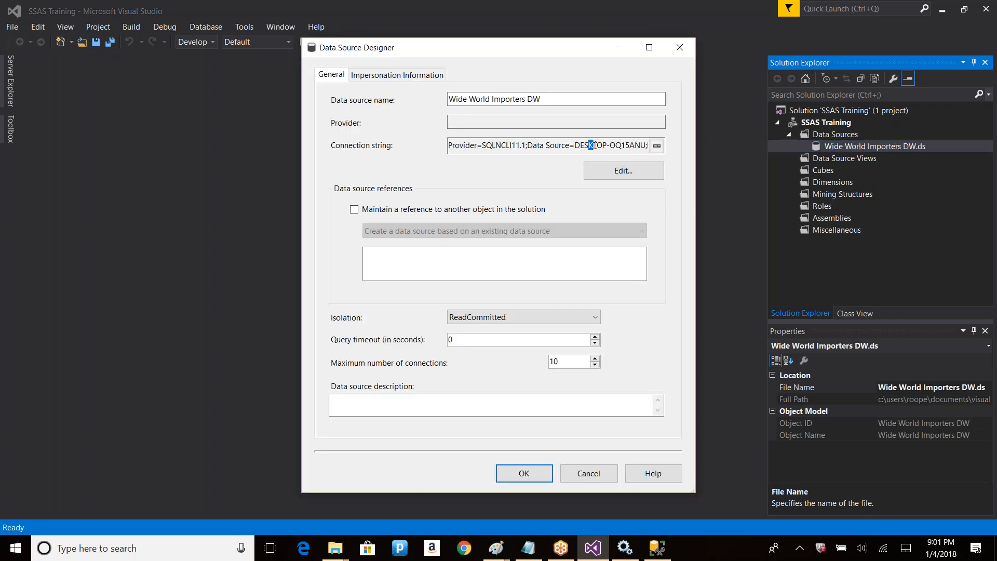
left_click(617, 173)
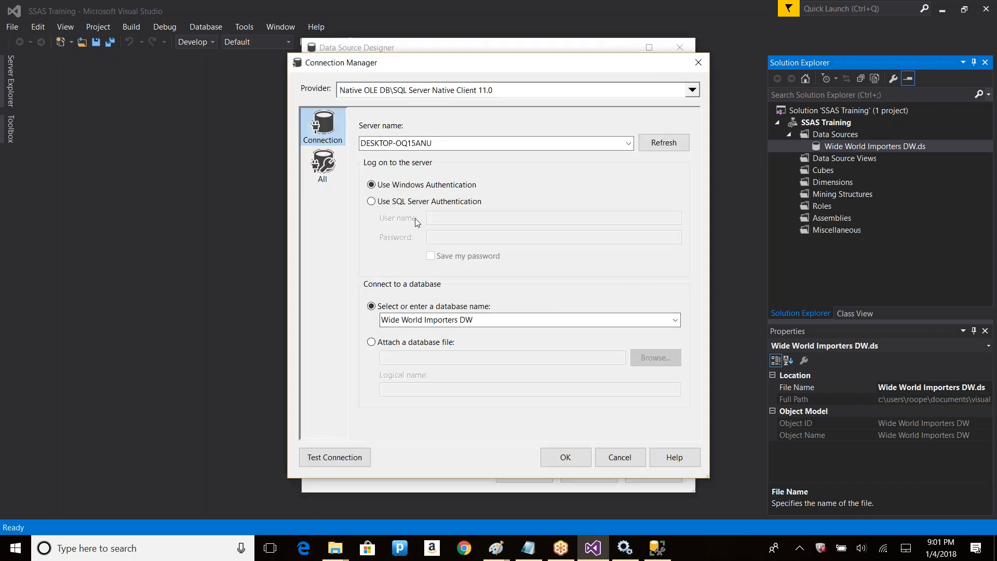
left_click(620, 457)
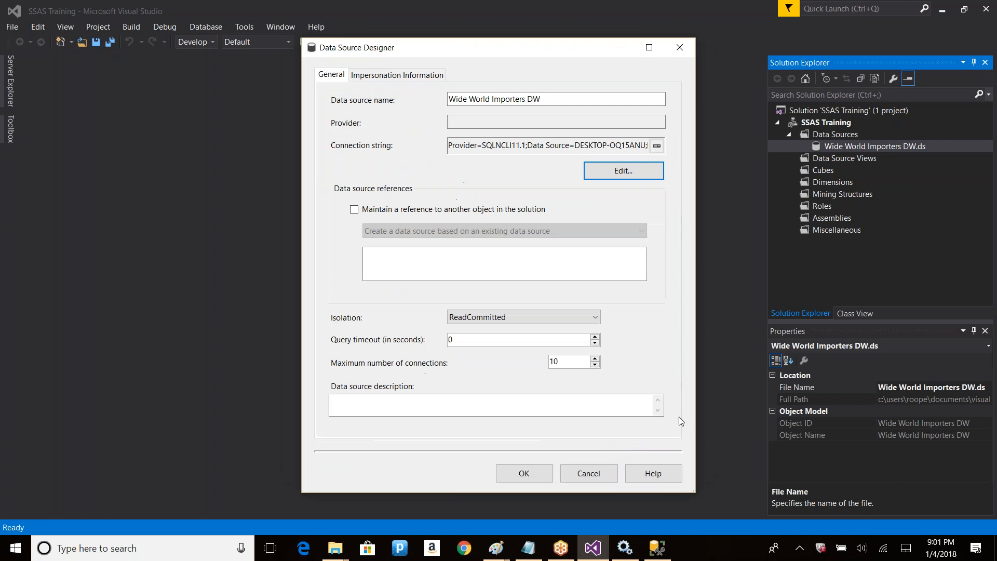
left_click(613, 465)
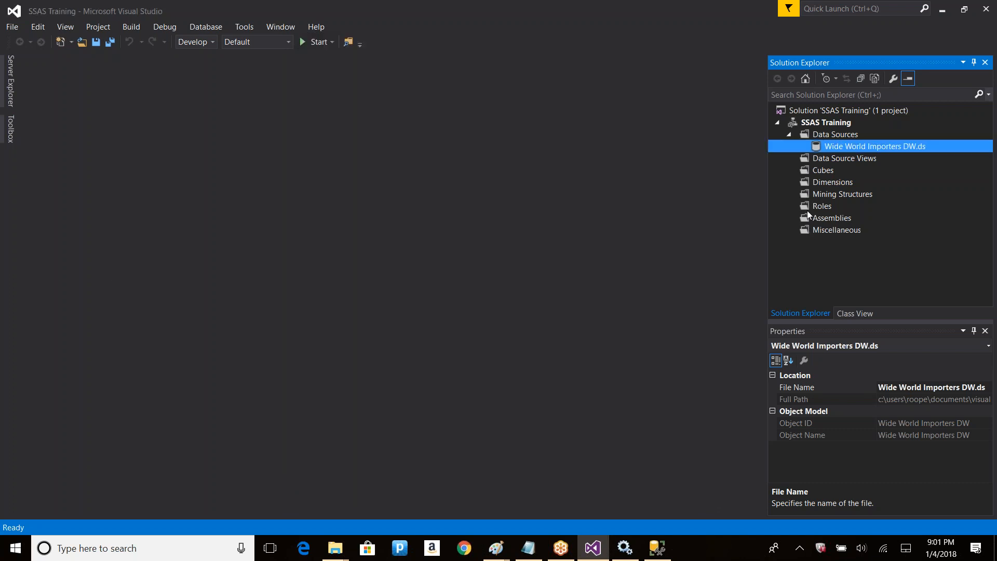
Duplicate the Wide World Importers DW data source as Wide World Importers DW 1 and check the copy's general properties
key("ctrl+v")
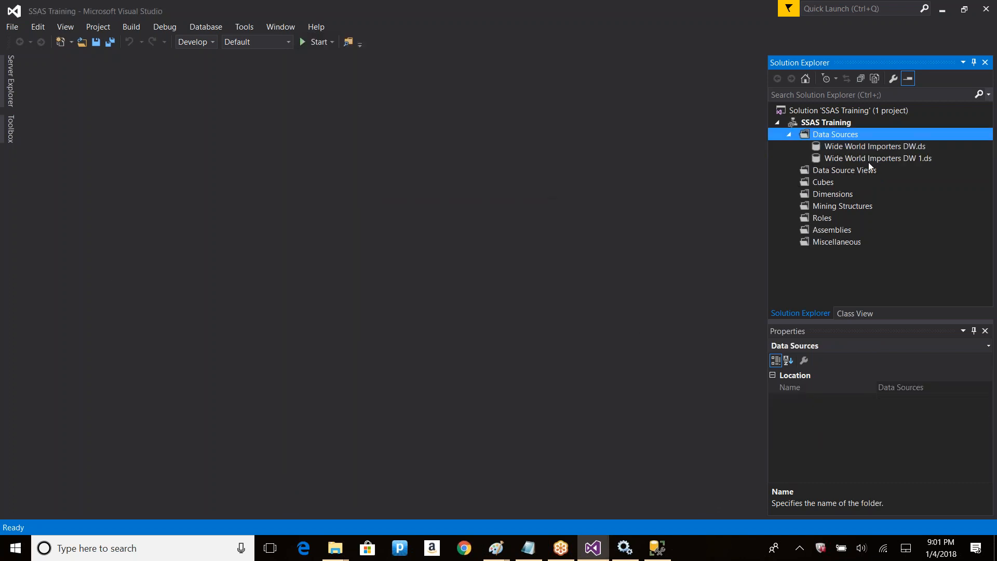
double_click(868, 159)
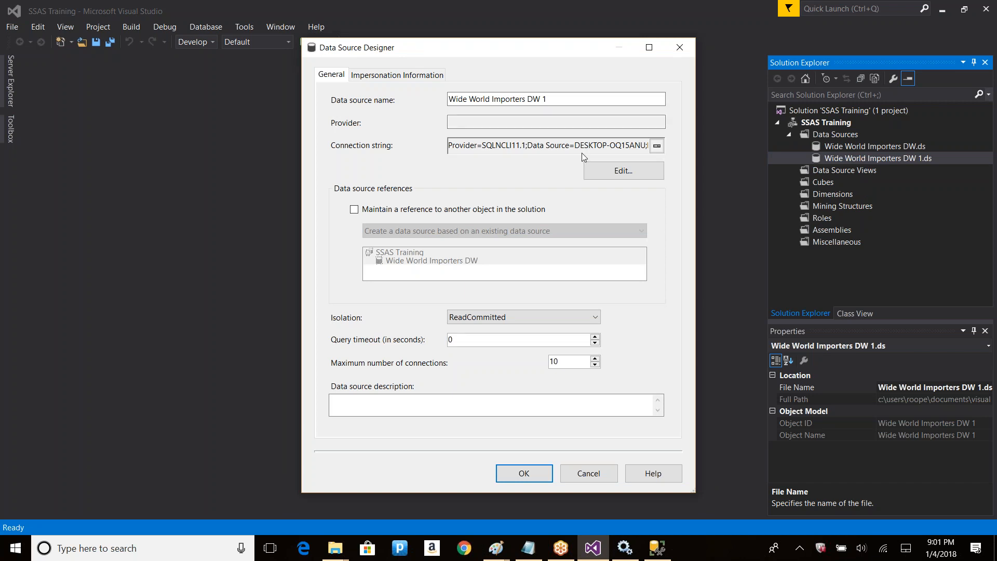
left_click(589, 473)
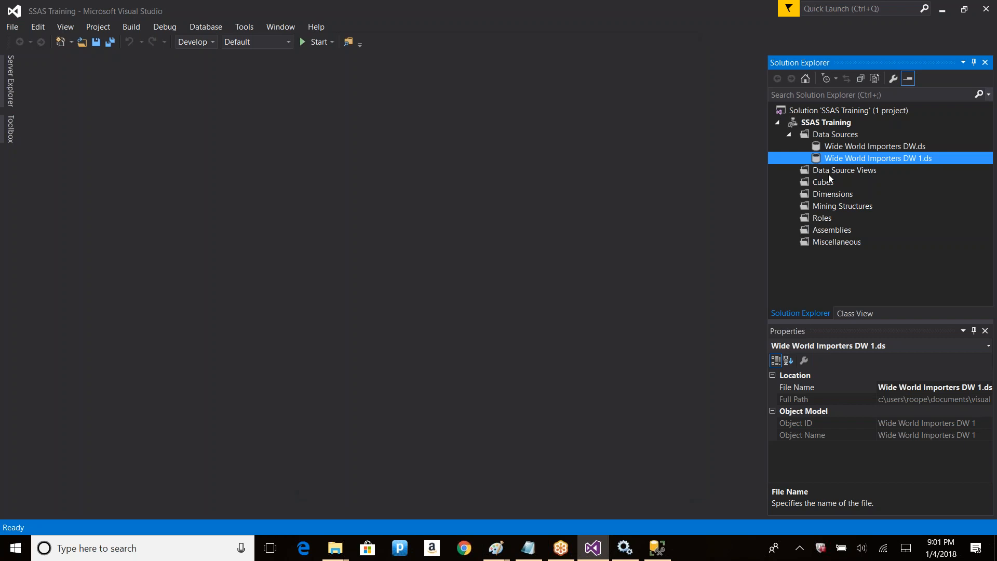
Start a new data source based on the existing Wide World Importers DW data source in the SSAS Training project
right_click(843, 133)
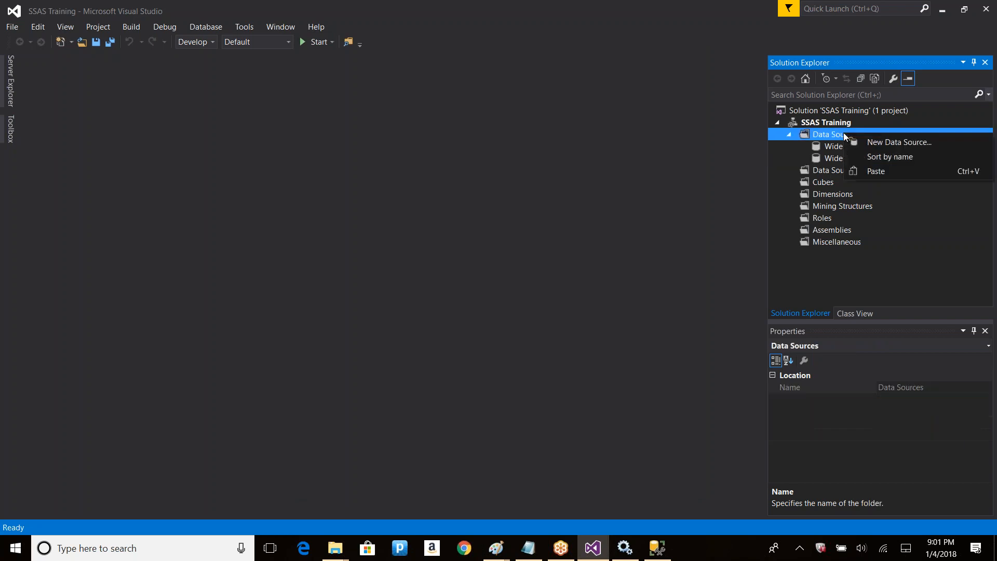
left_click(875, 140)
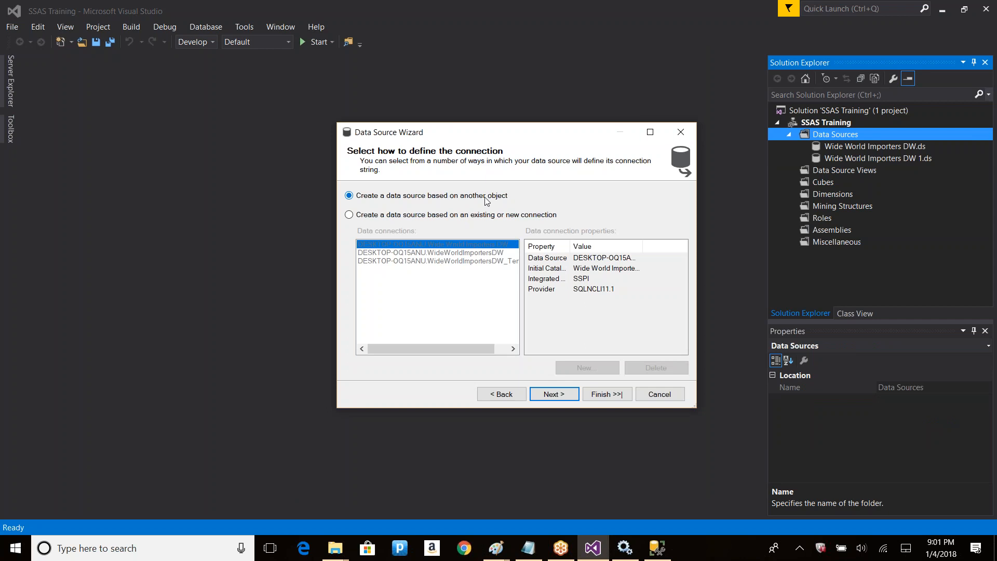
left_click(557, 395)
left_click(674, 223)
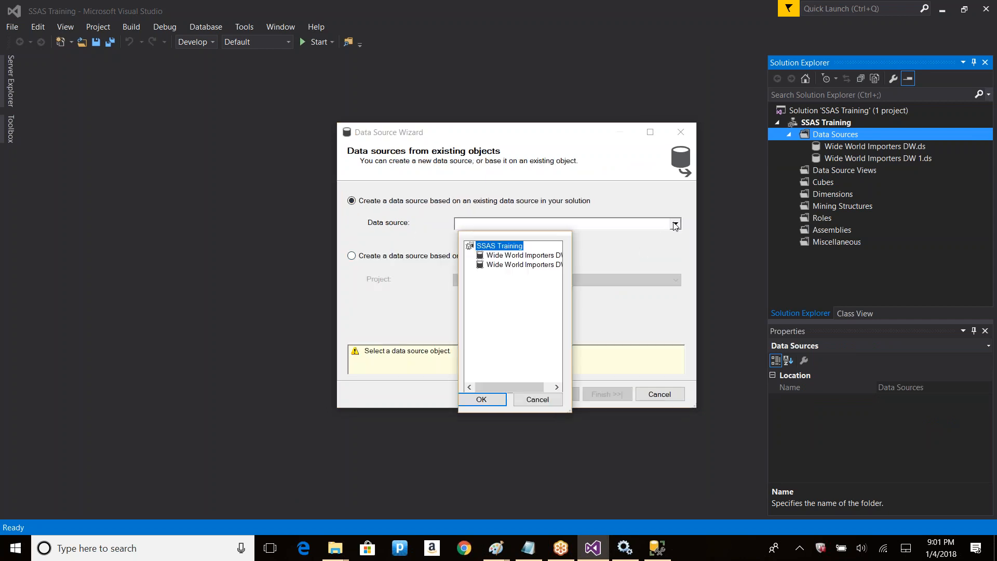
left_click_drag(569, 411, 690, 423)
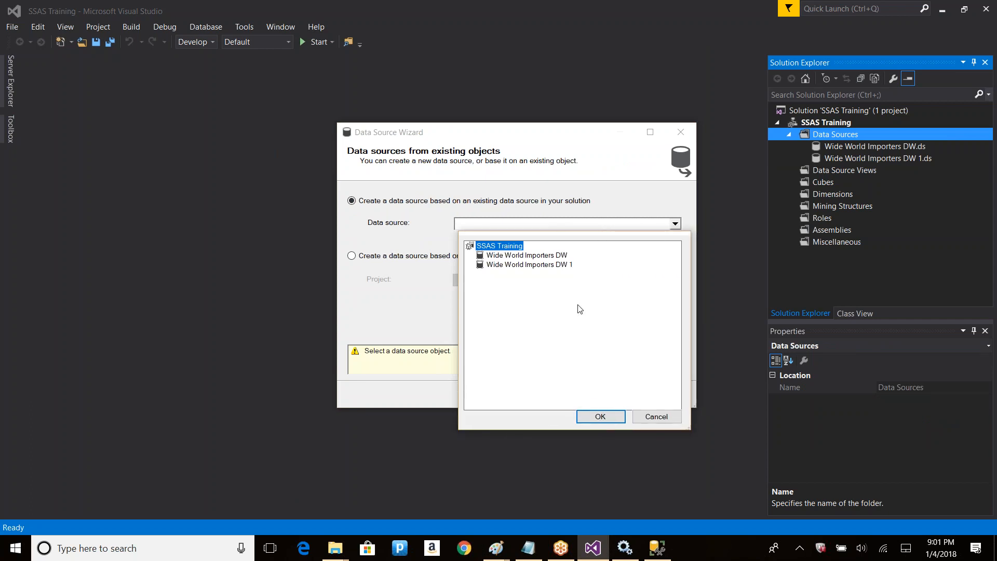
left_click(555, 258)
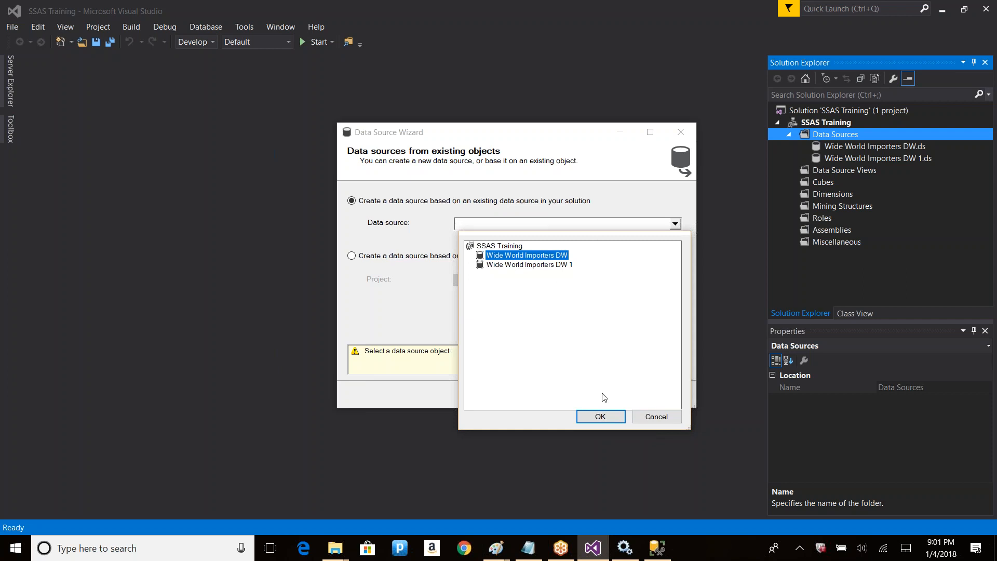
left_click(600, 418)
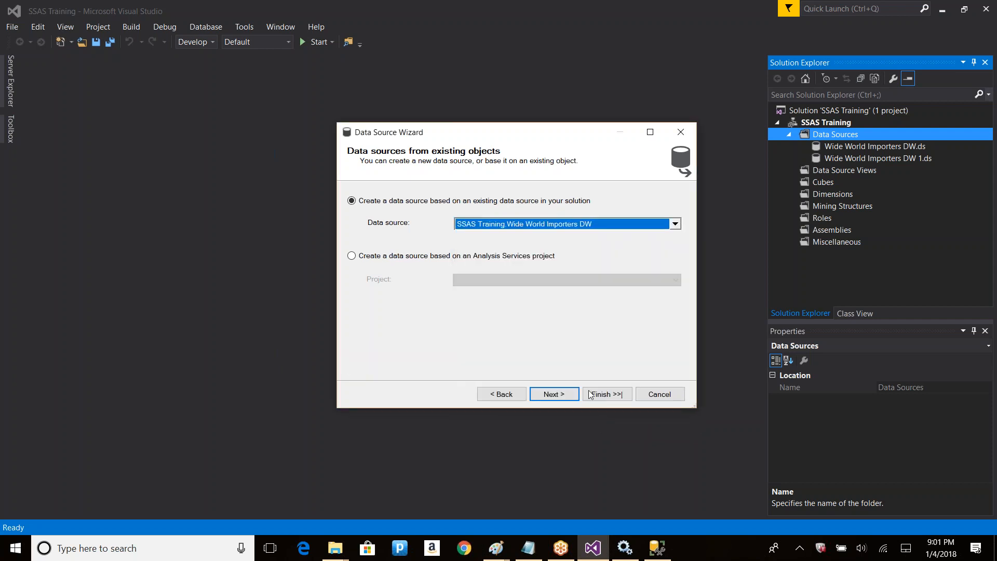
Set the new data source's impersonation to use the service account and create it with the suggested name
left_click(552, 392)
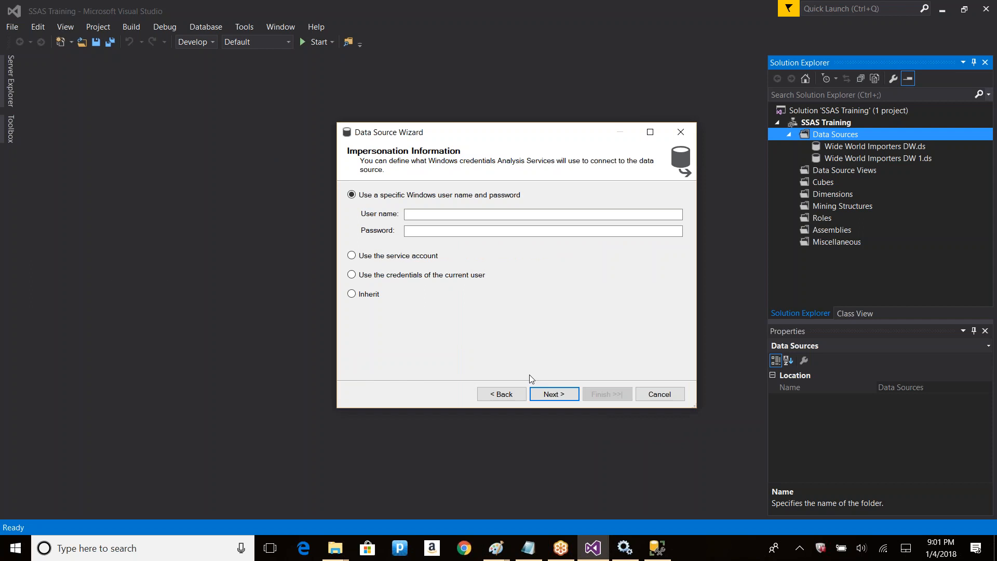
left_click(403, 256)
left_click(568, 395)
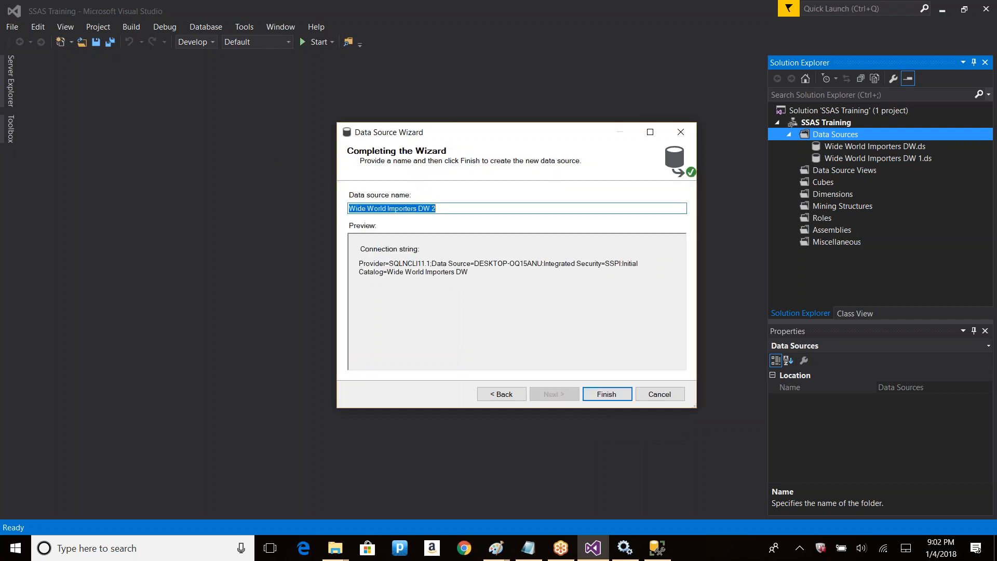
left_click(606, 395)
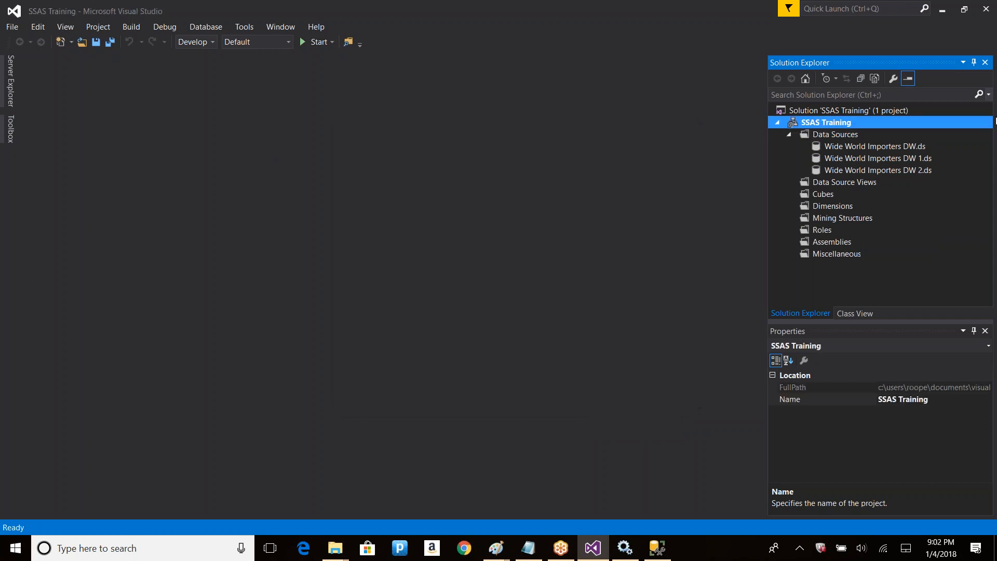
Compare the three data sources' file properties and examine Wide World Importers DW 1's connection and reference settings
left_click(902, 160)
left_click(899, 169, "shift")
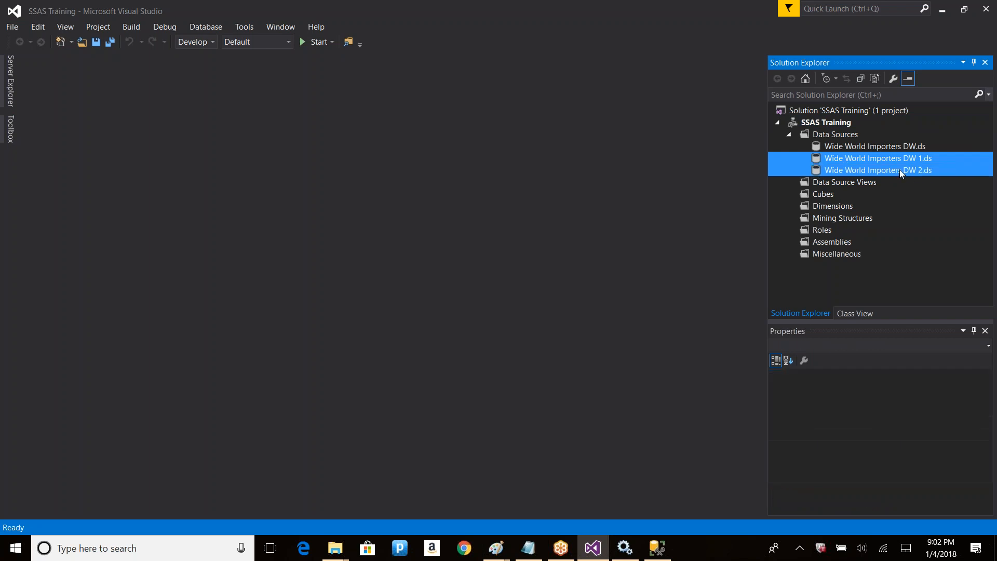
left_click(901, 159)
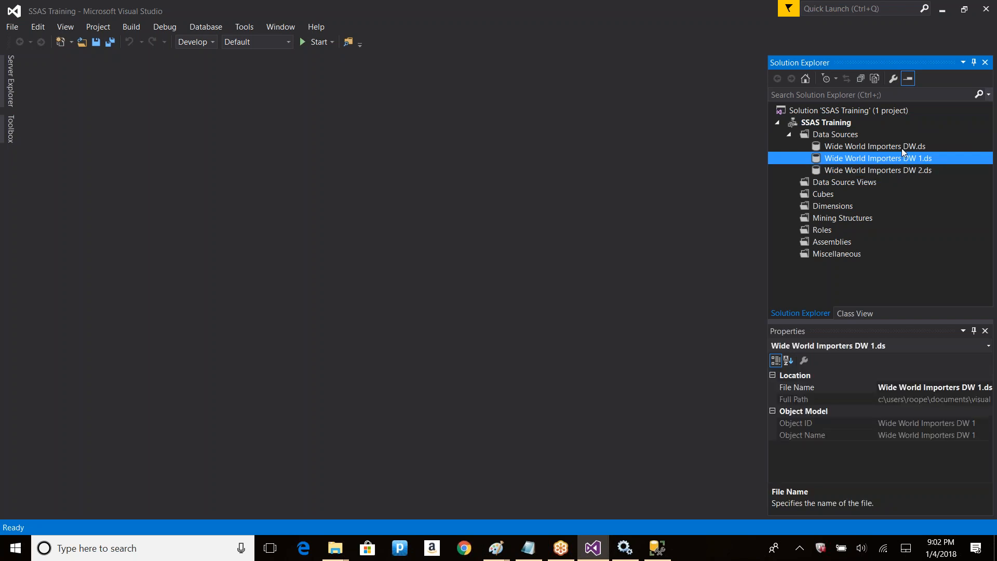
left_click(898, 171)
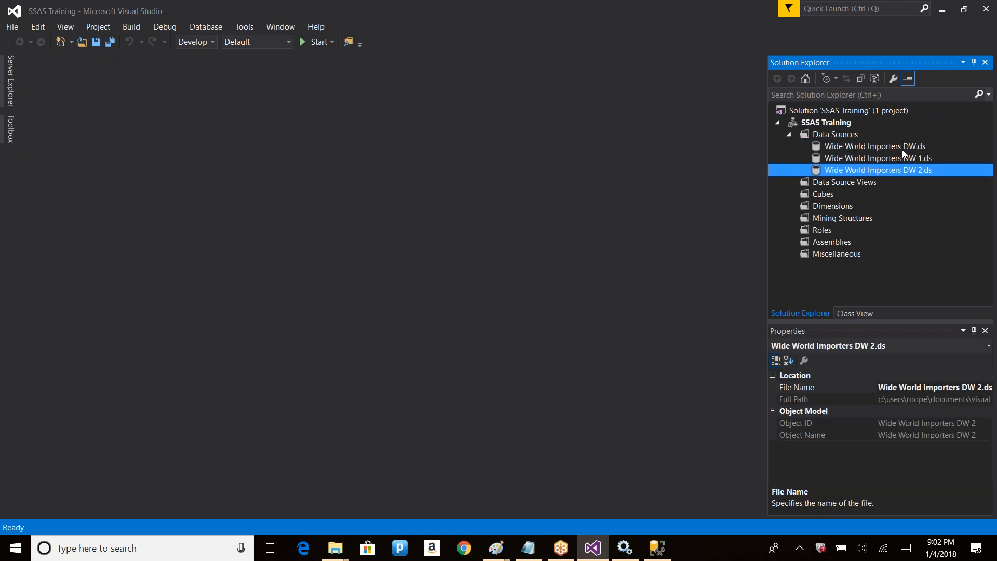
left_click(903, 148)
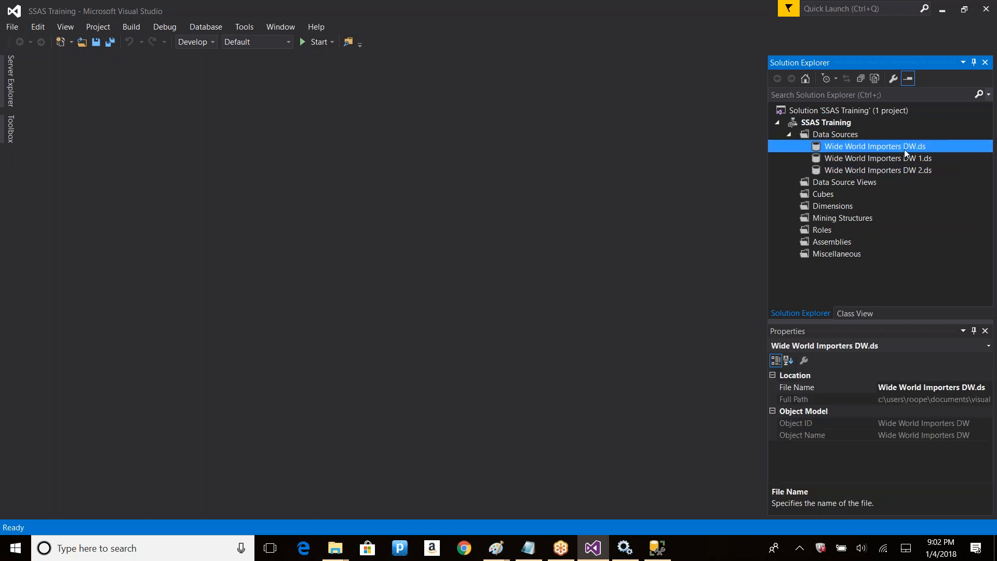
left_click(877, 161)
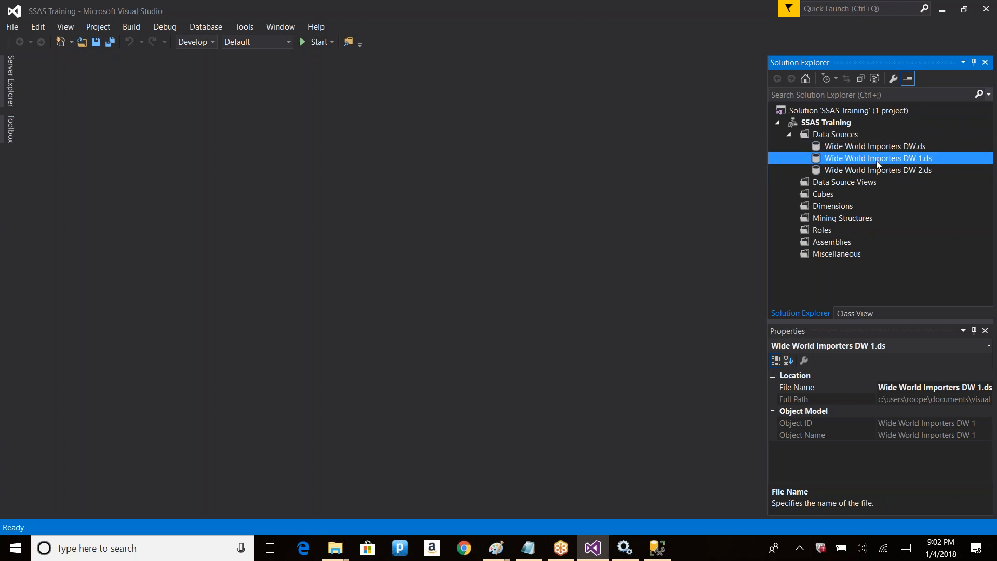
double_click(876, 160)
left_click(619, 171)
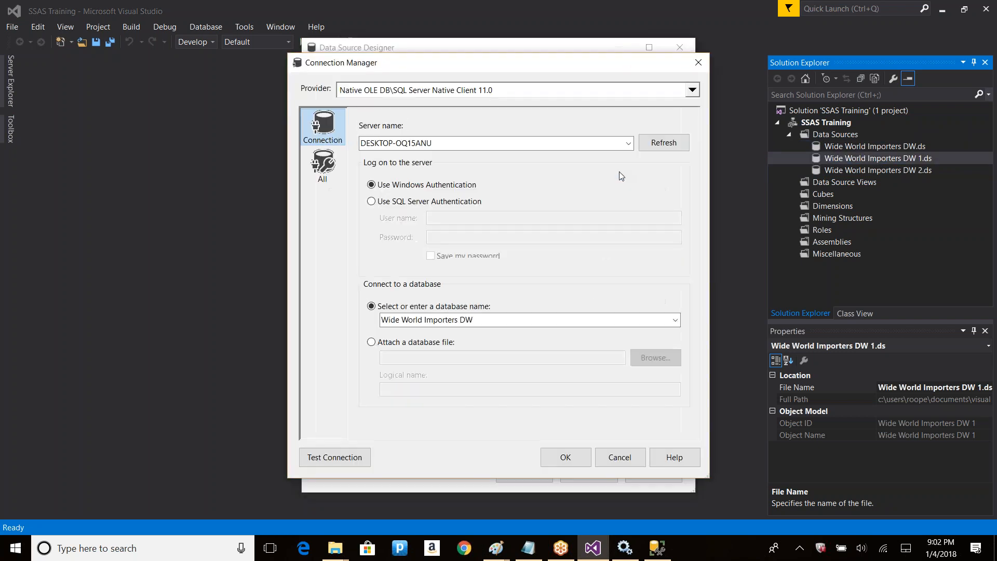
left_click(623, 457)
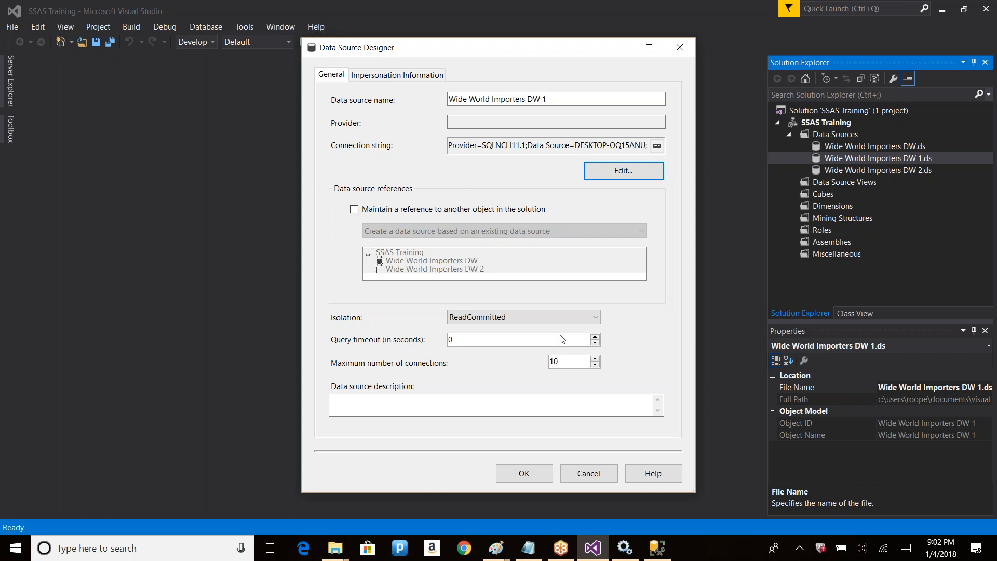
left_click(588, 473)
Examine which data source Wide World Importers DW 2 maintains a reference to
double_click(860, 171)
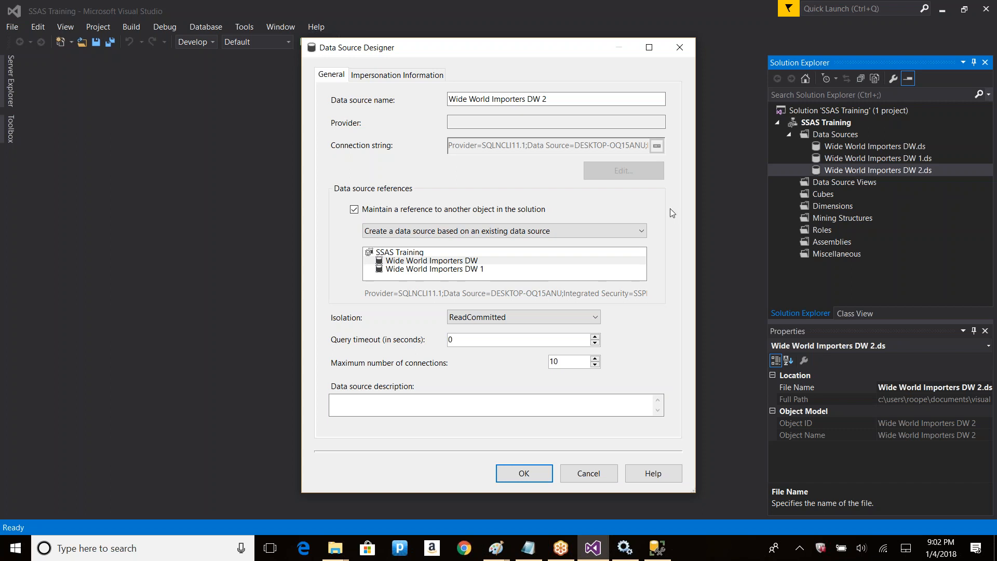
left_click(453, 260)
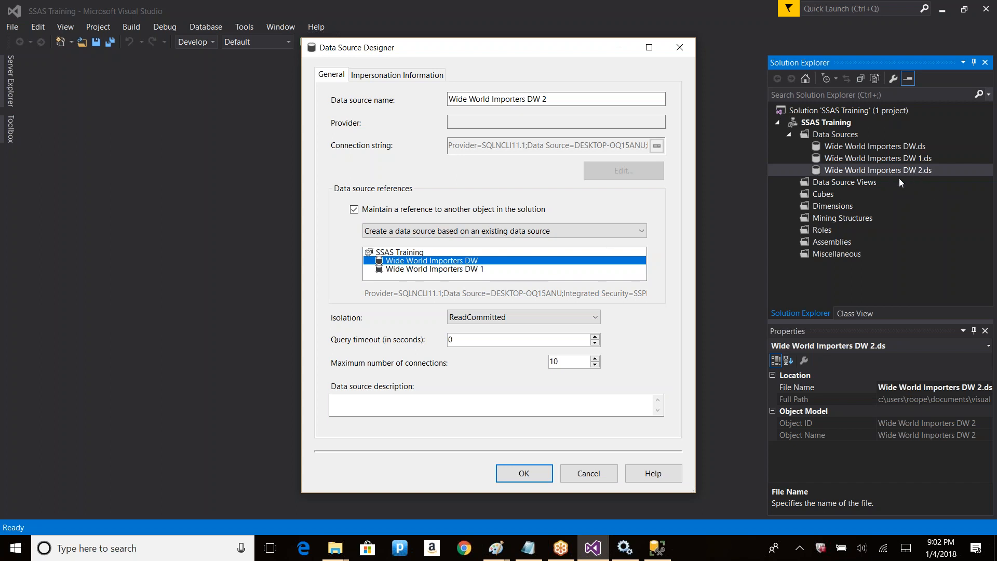
left_click(600, 473)
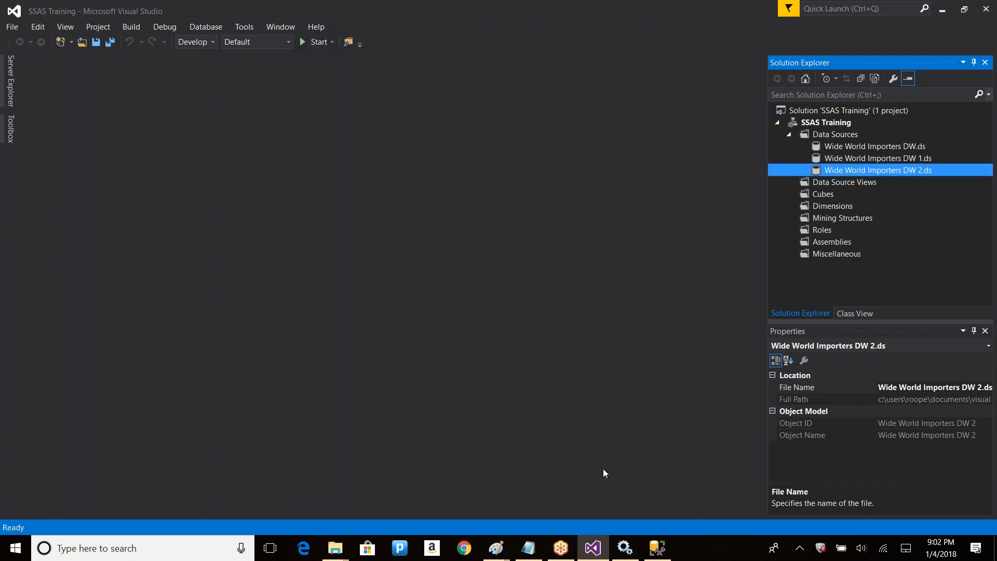
Change the database in the Wide World Importers DW data source's connection to master
double_click(880, 148)
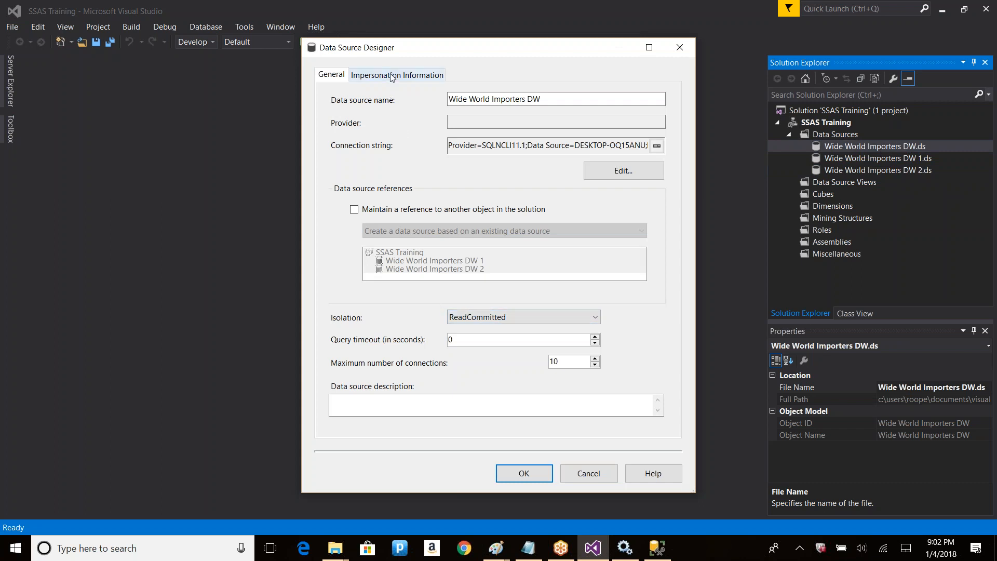
left_click(643, 171)
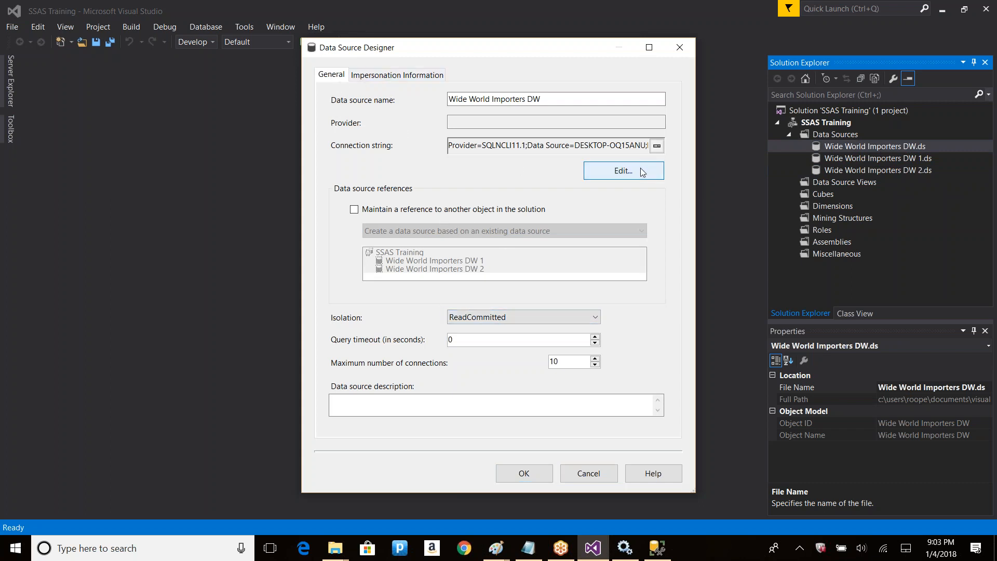
left_click(675, 319)
left_click(457, 332)
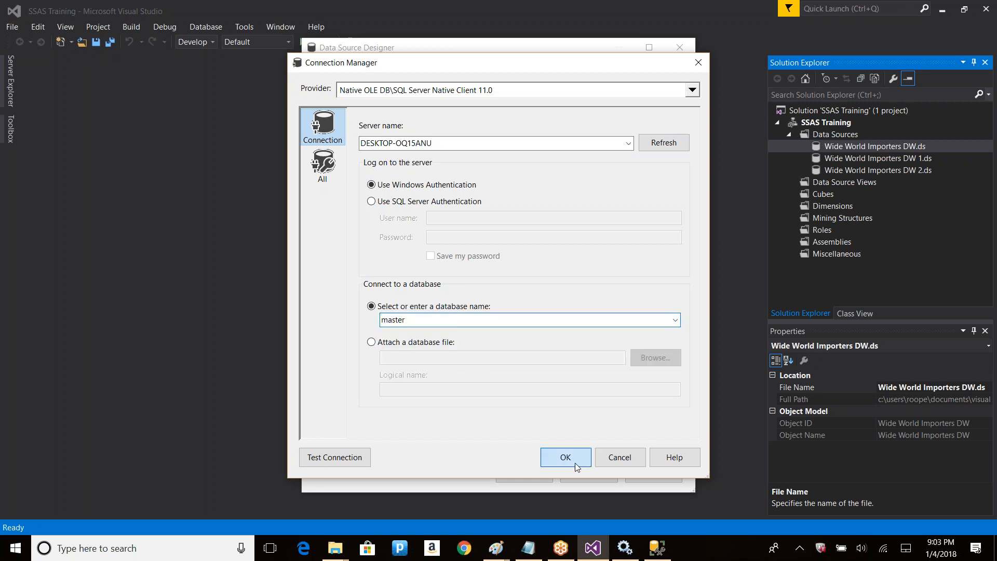
left_click(571, 459)
left_click(584, 471)
Check the database in Wide World Importers DW 1's connection and the connection string referenced by Wide World Importers DW 2
double_click(880, 159)
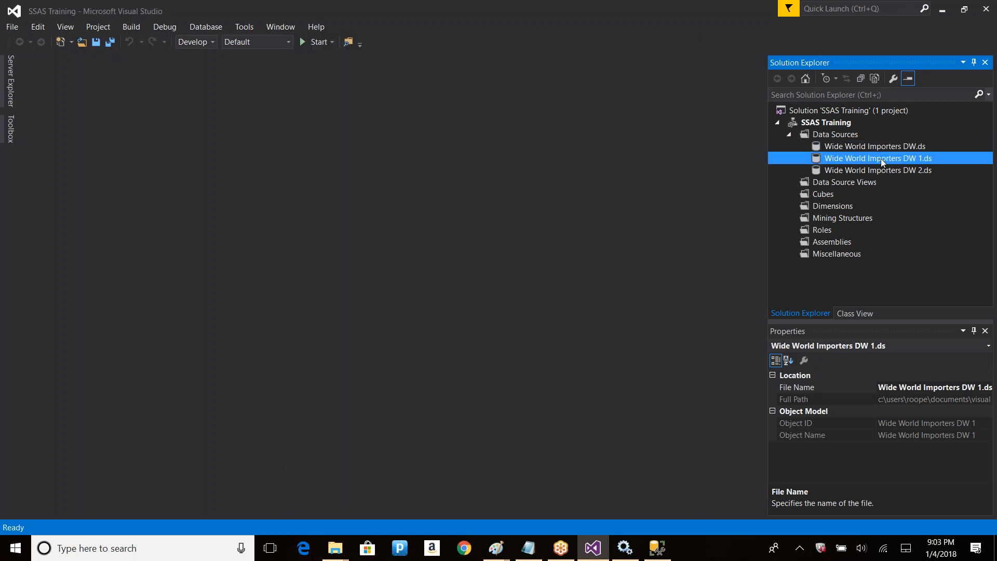
left_click(615, 172)
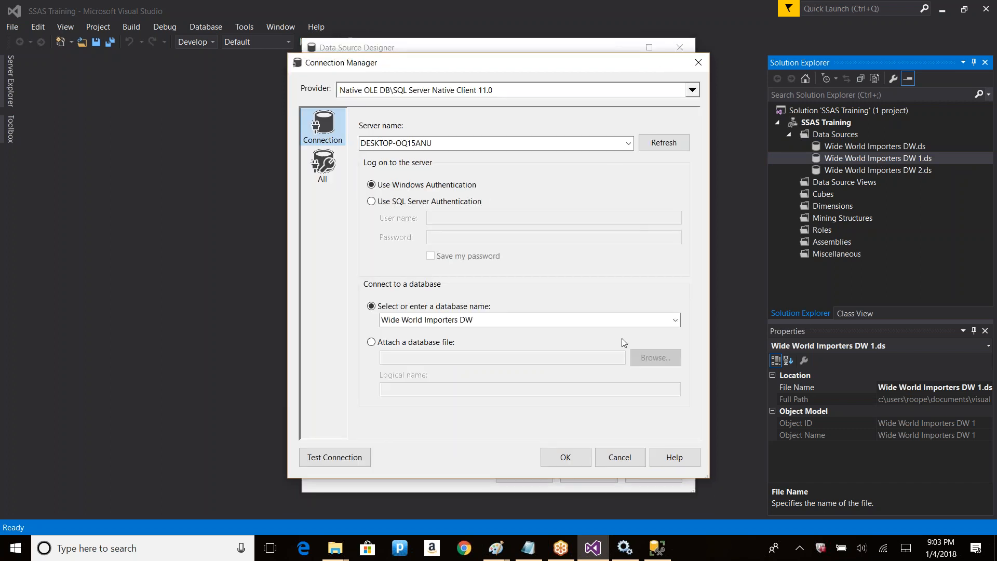
left_click(611, 459)
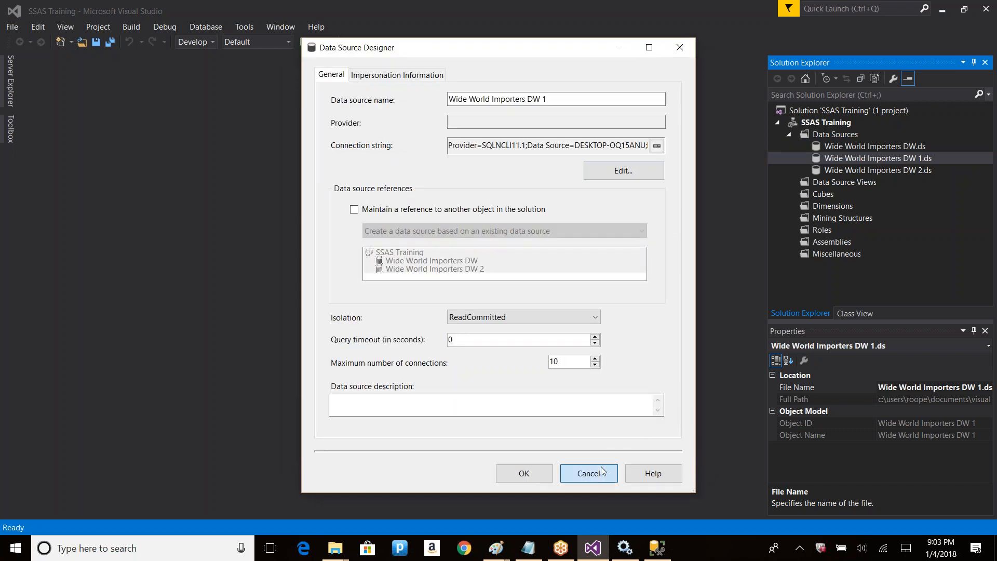
left_click(589, 473)
left_click(847, 170)
double_click(848, 170)
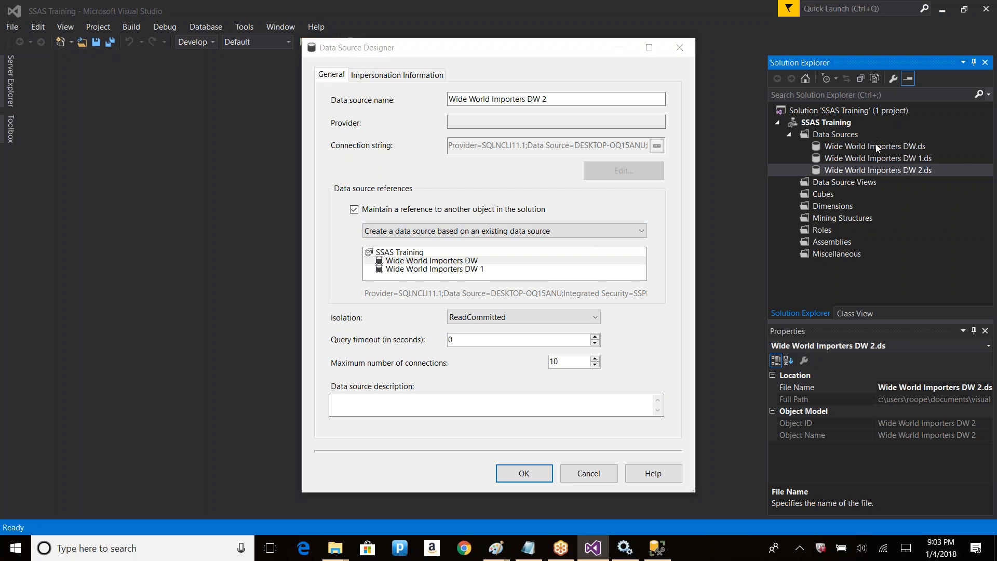
left_click(680, 51)
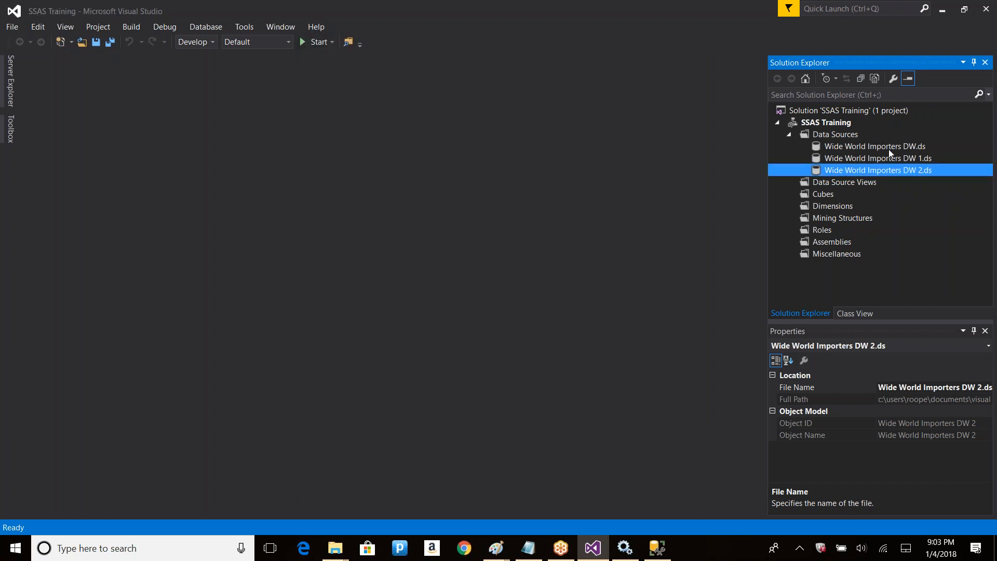
Set the Wide World Importers DW data source's connection database back to Wide World Importers DW
double_click(888, 148)
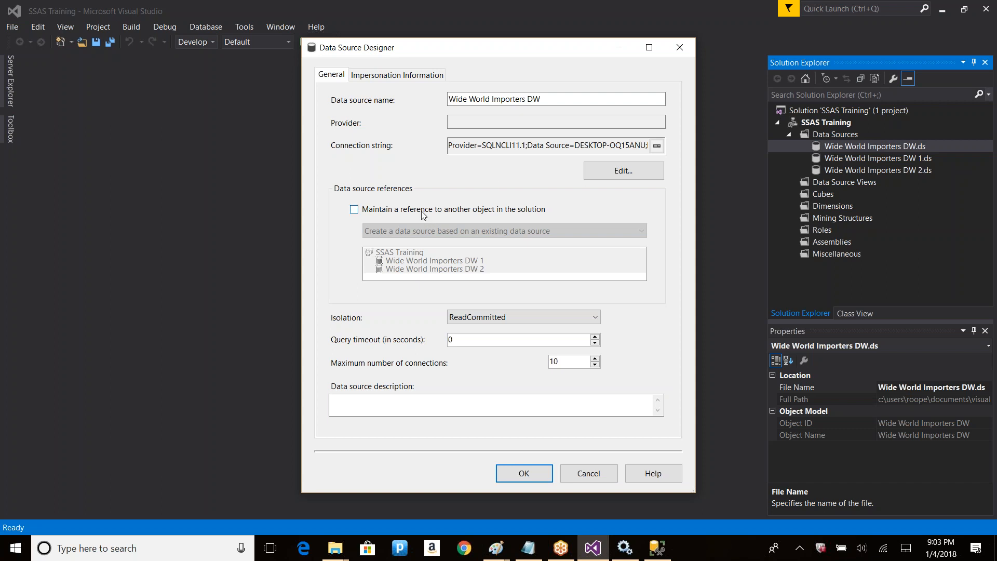
left_click(631, 175)
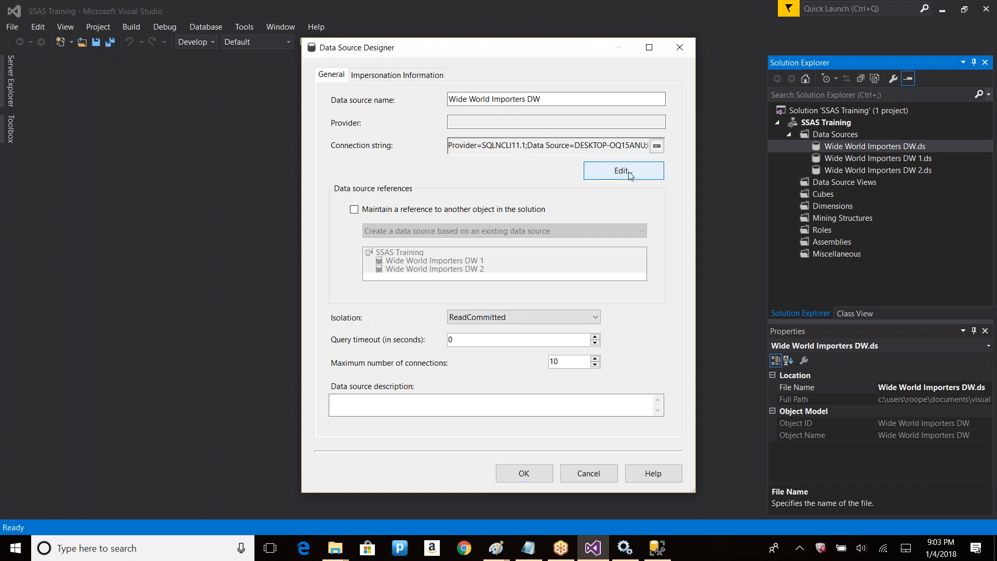
left_click(675, 319)
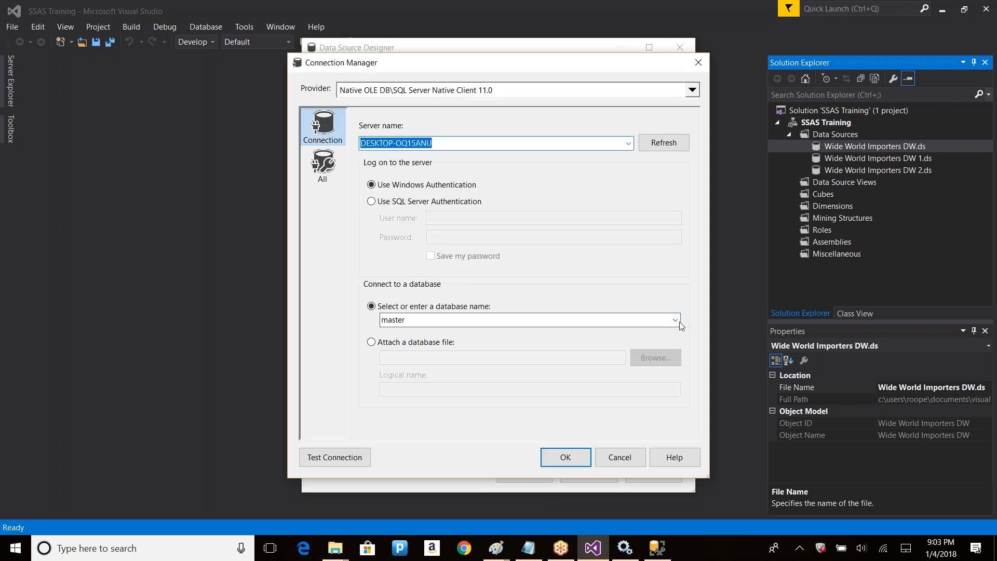
left_click(423, 375)
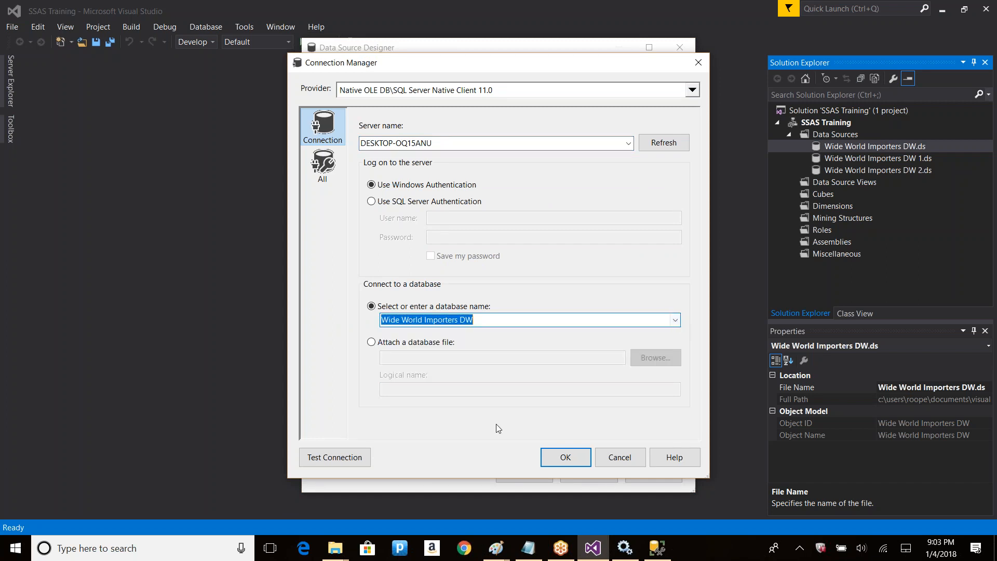
left_click(565, 457)
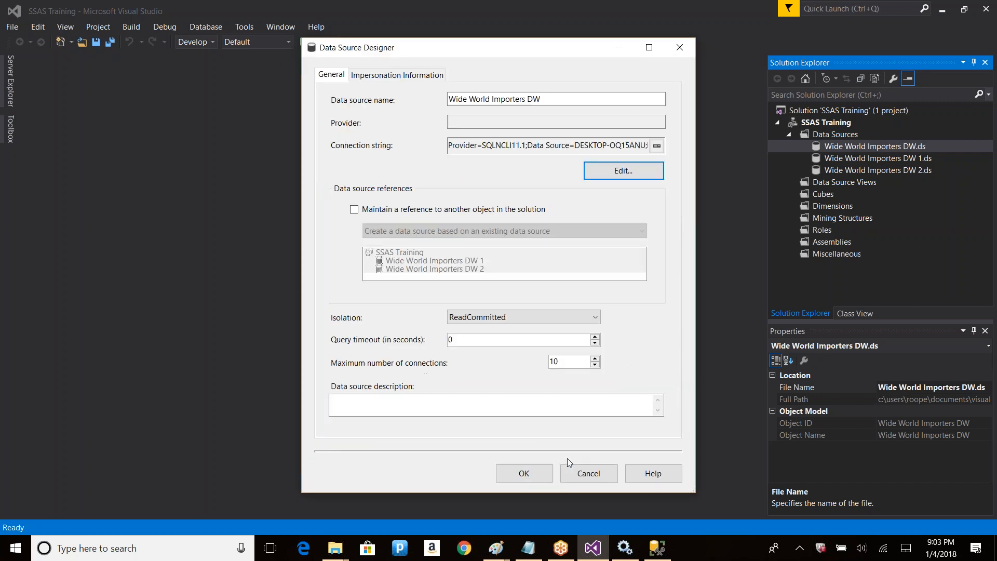
left_click(525, 473)
Add a new Analysis Services Multidimensional and Data Mining project named MultidimensionalProject1 to the SSAS Training solution
left_click(831, 124)
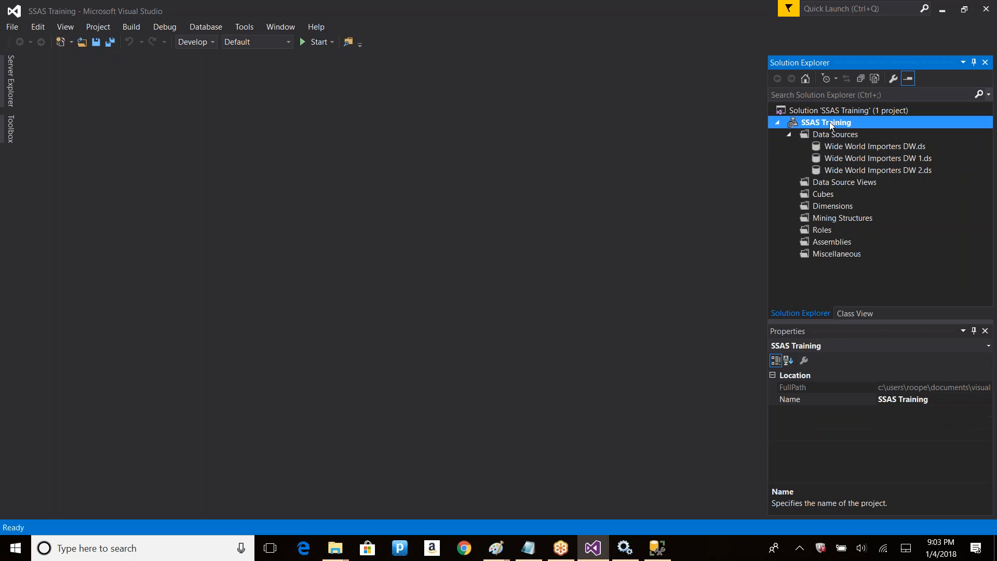
right_click(831, 125)
right_click(824, 110)
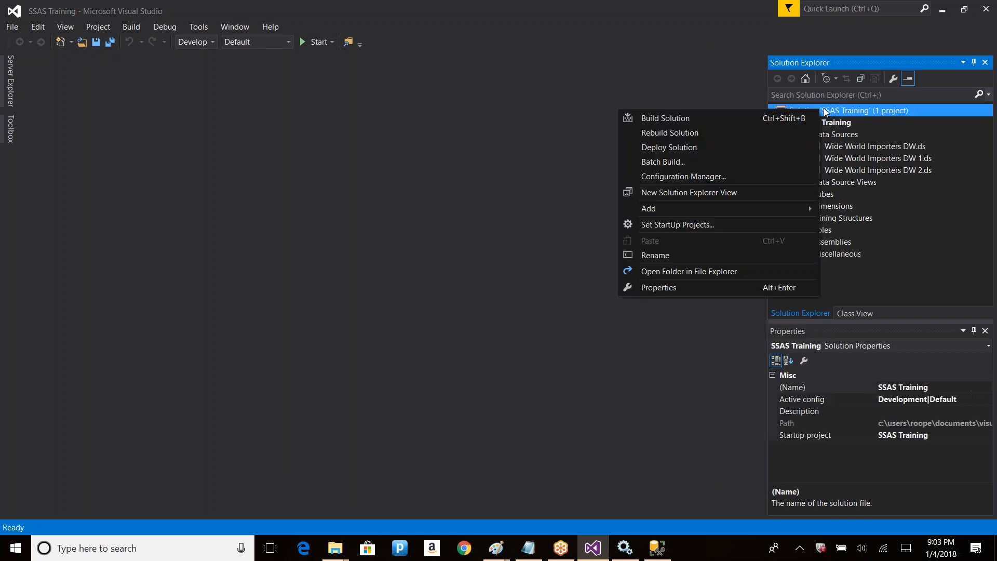
mouse_move(674, 204)
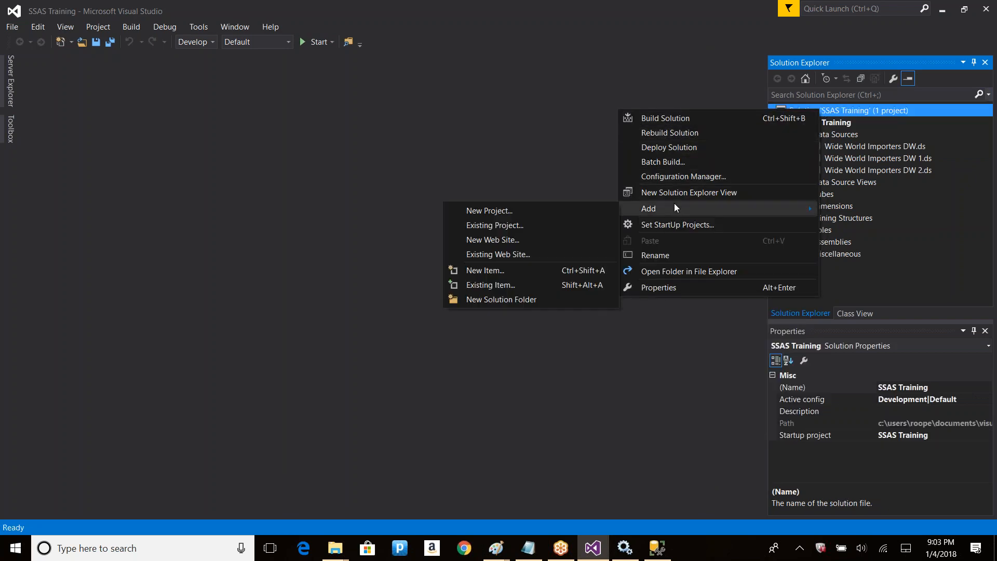
left_click(559, 210)
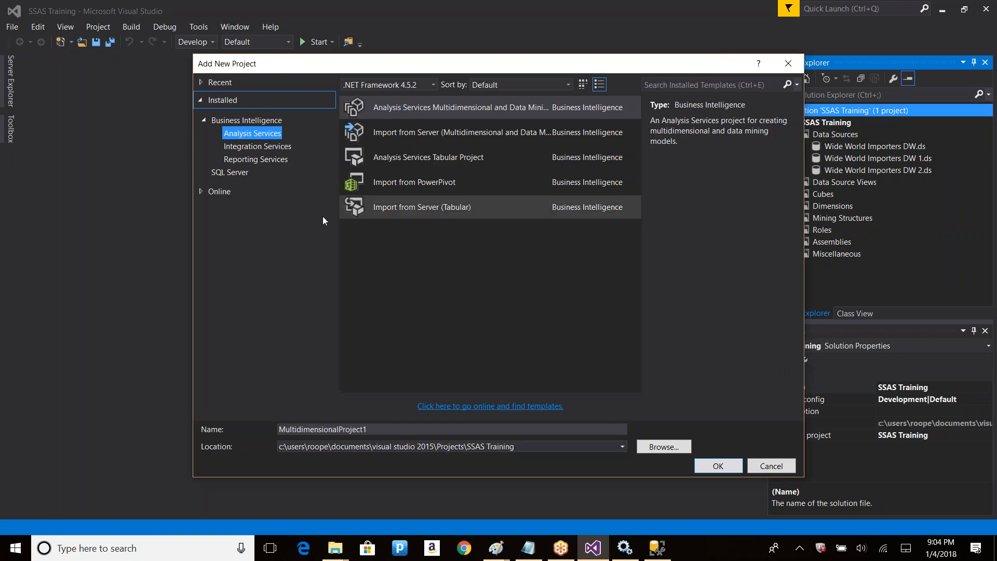
double_click(457, 107)
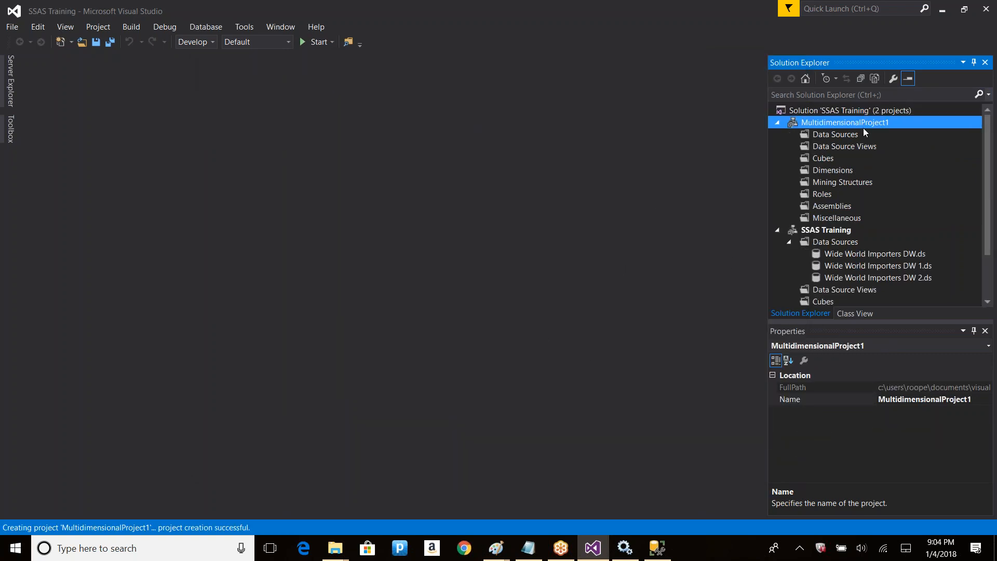
Start a data source based on another object in MultidimensionalProject1 and view which existing data sources in the solution it can use
left_click(777, 122)
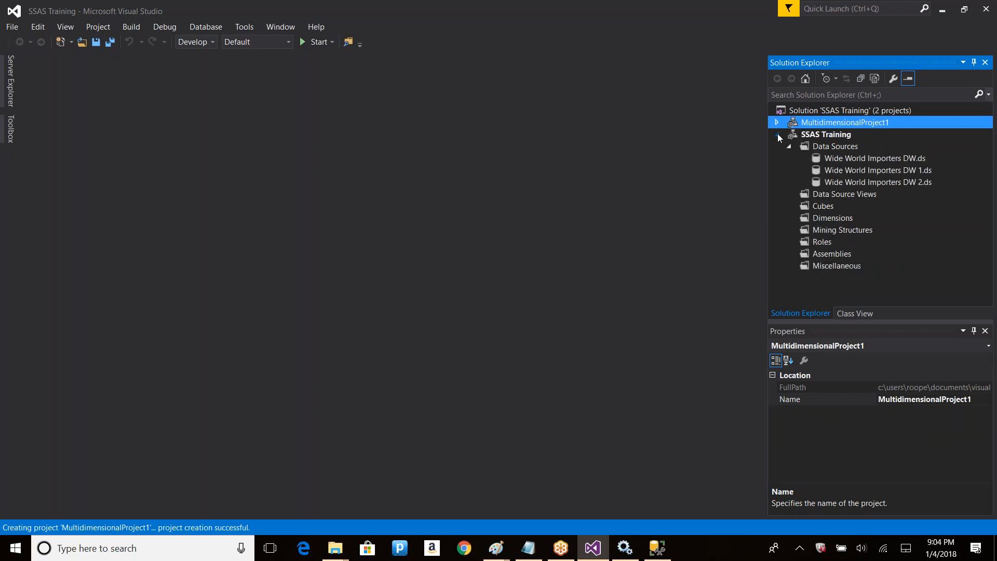
left_click(776, 133)
left_click(777, 124)
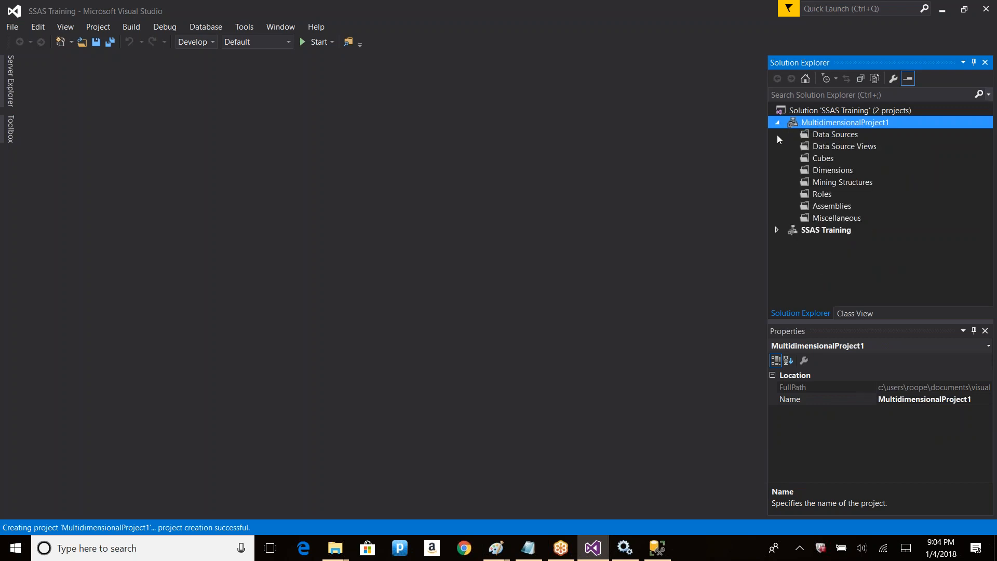
left_click(776, 230)
scroll(845, 233, "up", 2)
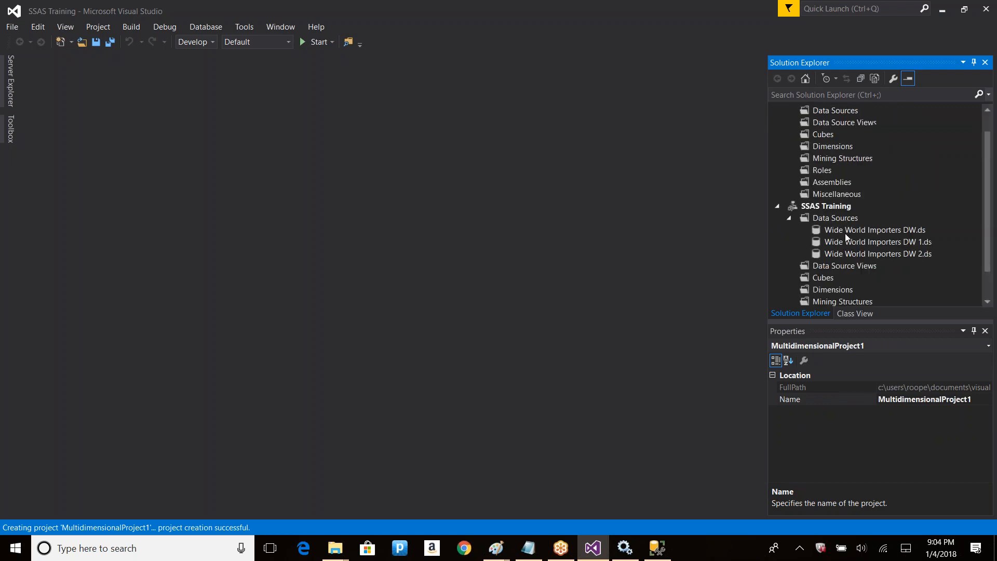
right_click(826, 136)
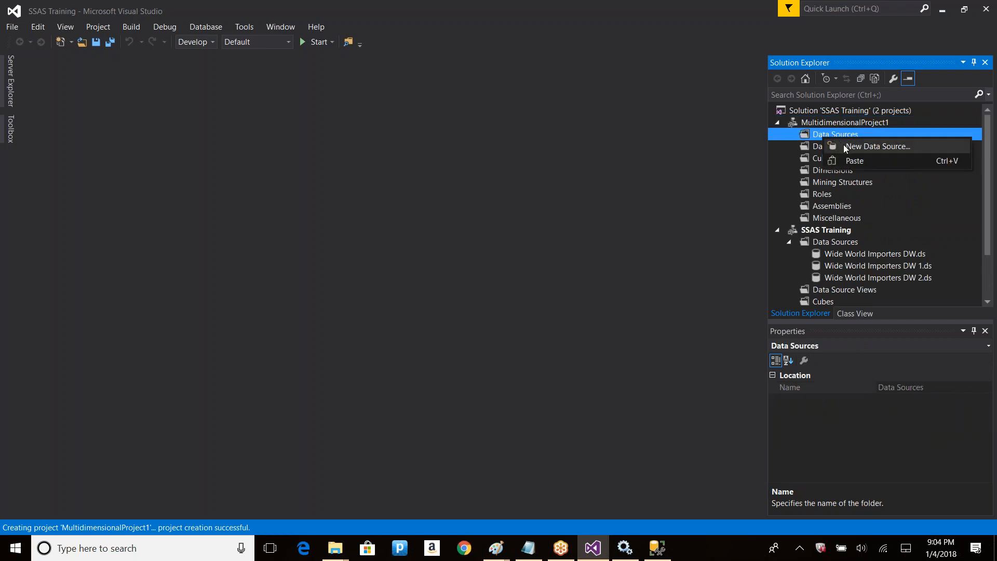
left_click(838, 139)
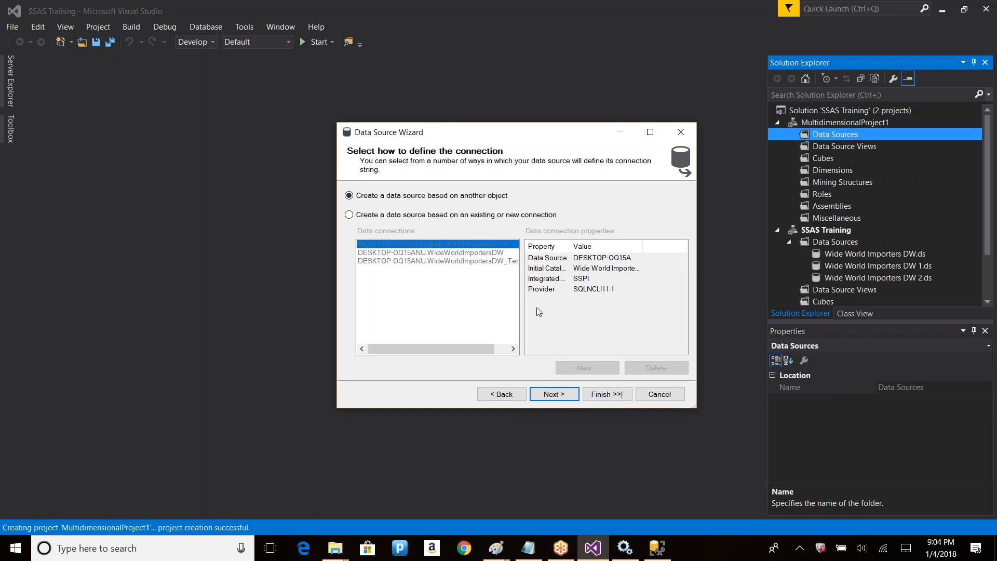
left_click(551, 393)
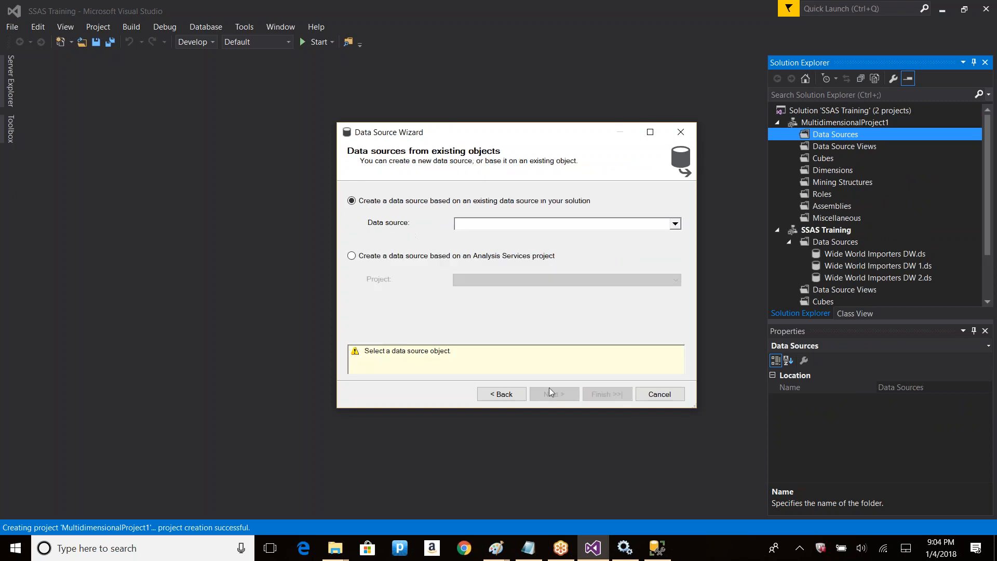
left_click(676, 223)
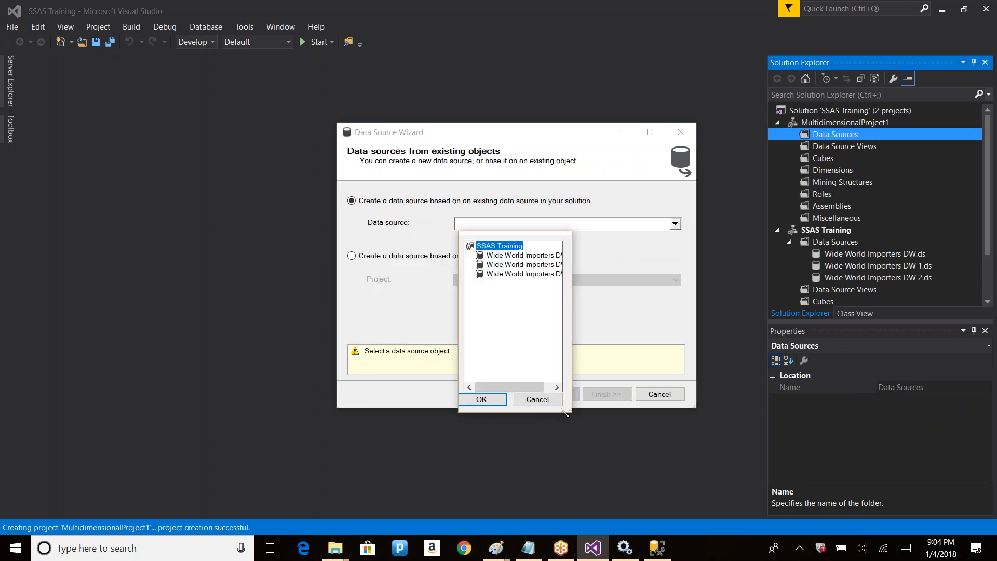
left_click_drag(568, 411, 652, 413)
left_click(622, 402)
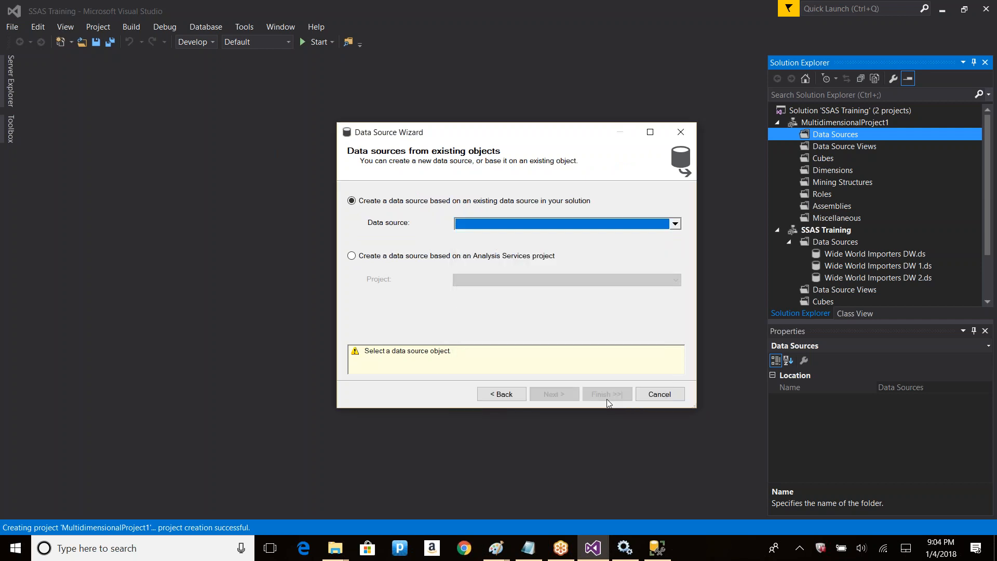
Base the new data source on the SSAS Training Analysis Services project with service account impersonation, and check the catalog in its connection string
left_click(400, 257)
left_click(587, 281)
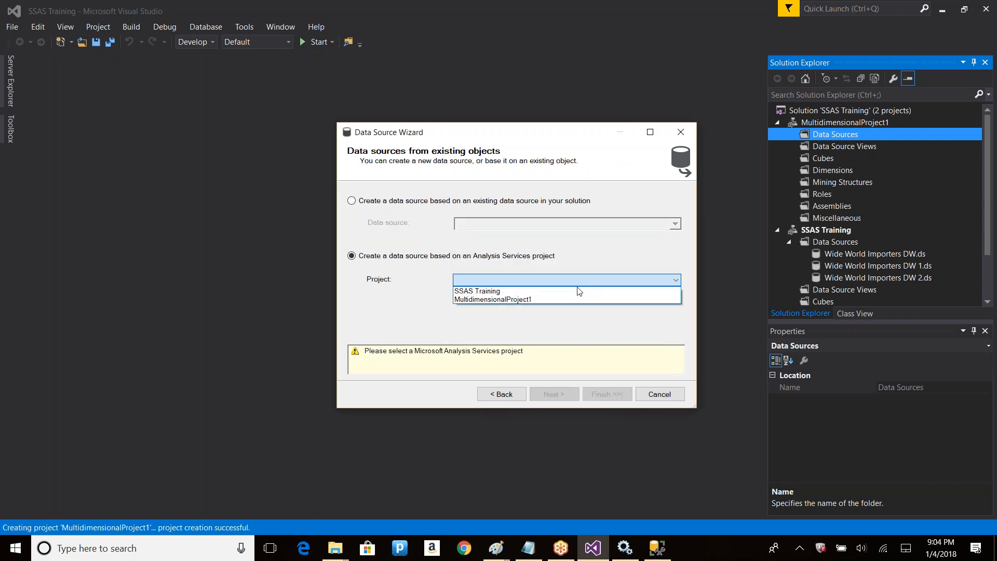
left_click(487, 291)
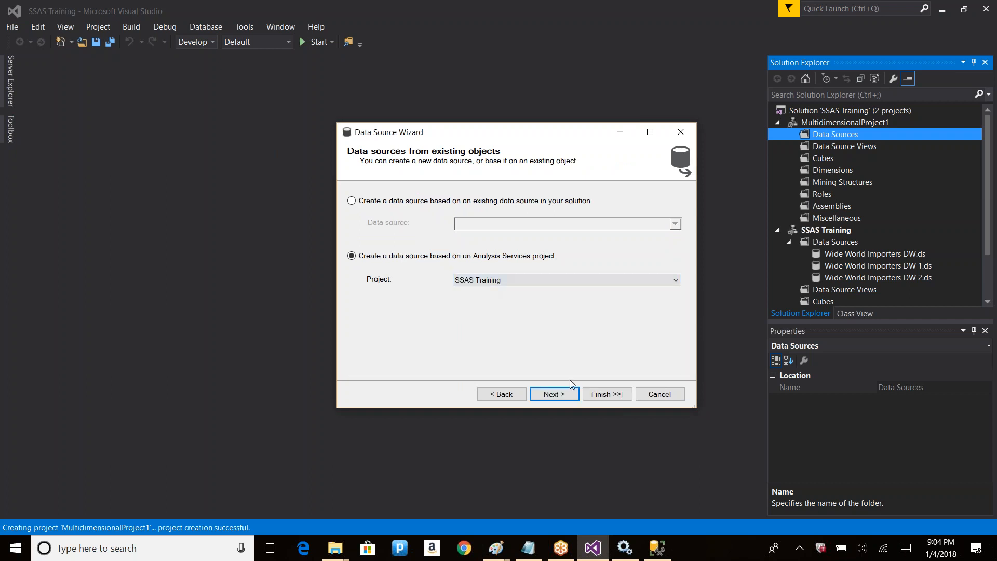
left_click(554, 395)
left_click(398, 256)
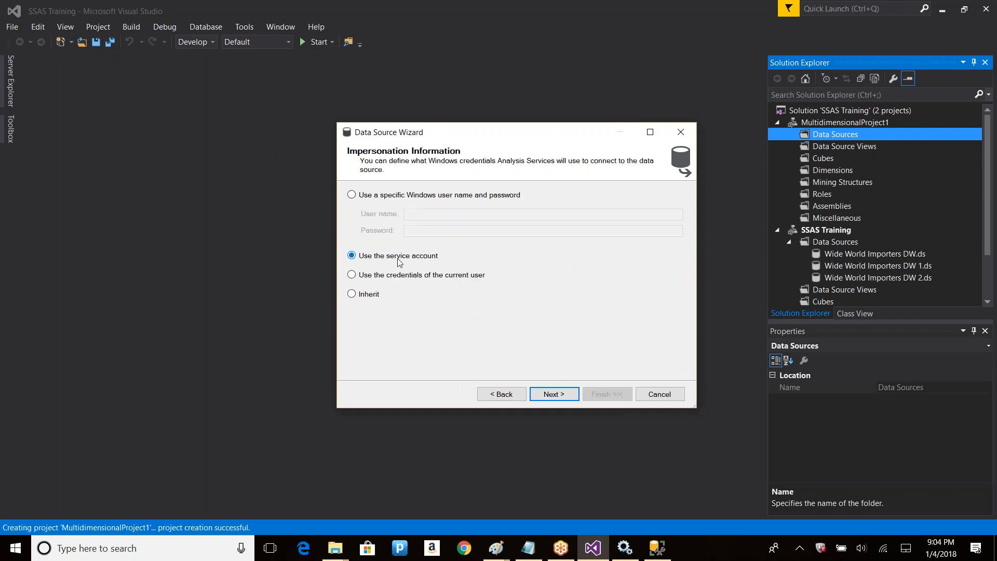
left_click(565, 395)
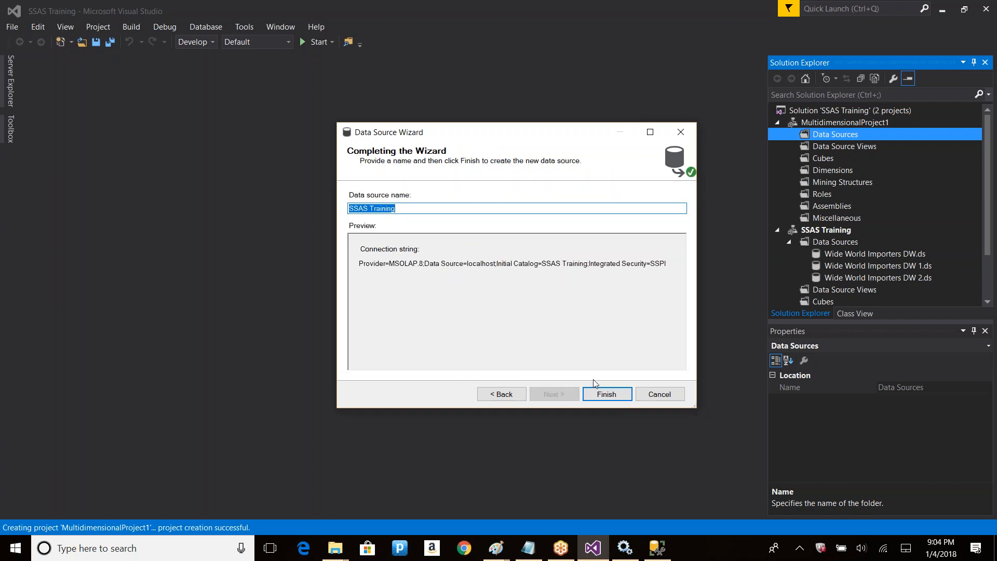
left_click_drag(542, 263, 587, 263)
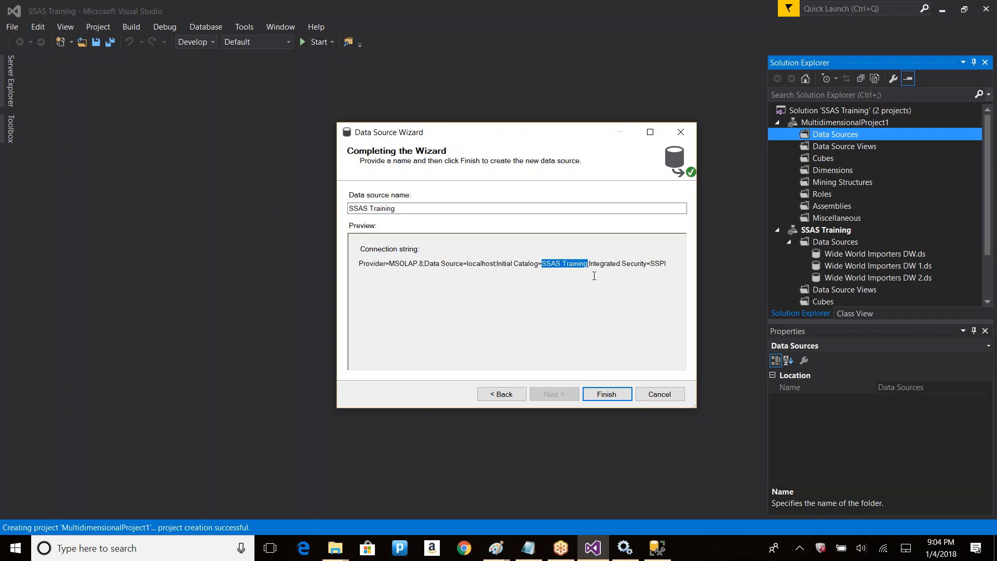
Base the new data source on SSAS Training's existing Wide World Importers DW instead, keeping the service account and source name, and create it
left_click(500, 393)
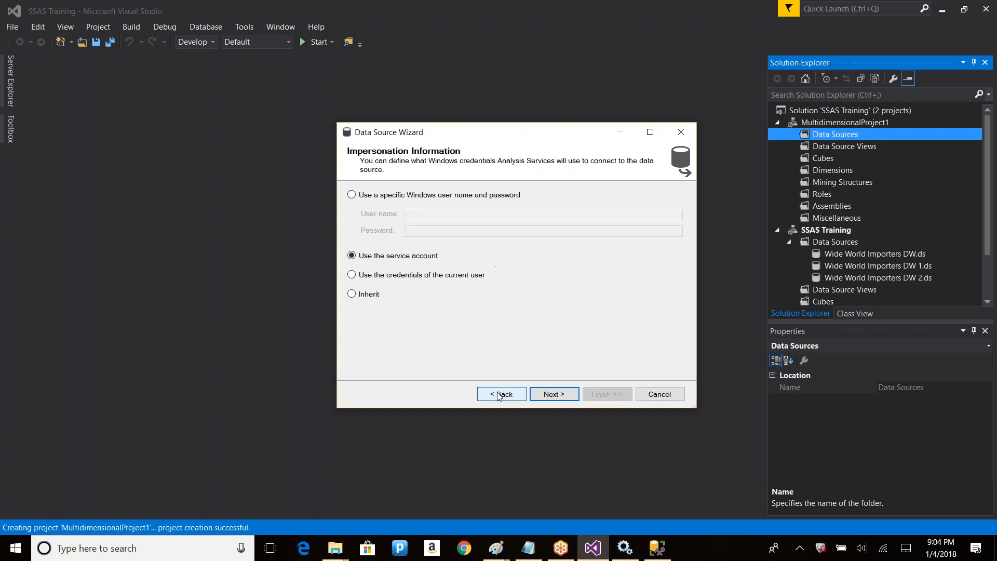
left_click(499, 393)
left_click(390, 202)
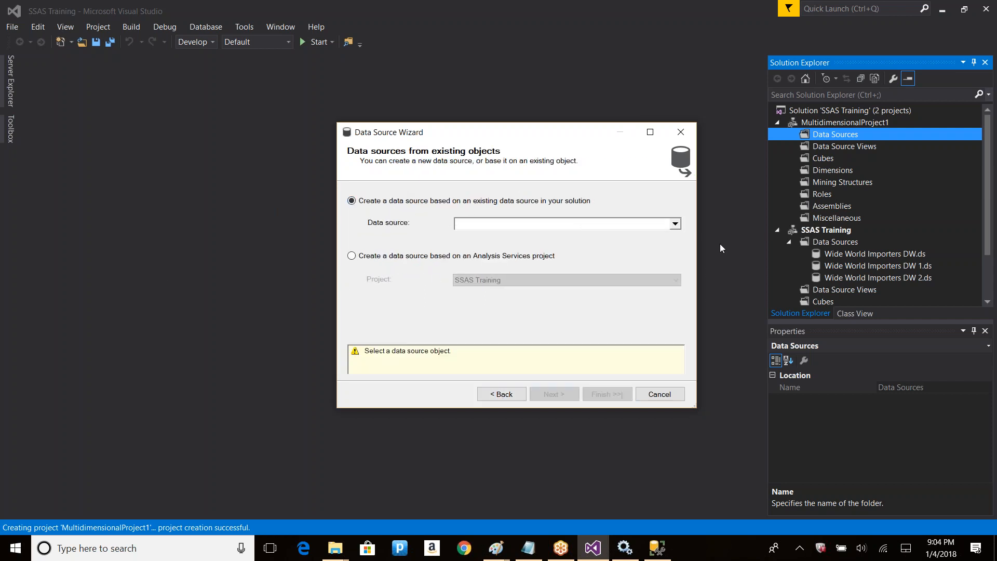
left_click(675, 223)
left_click(548, 255)
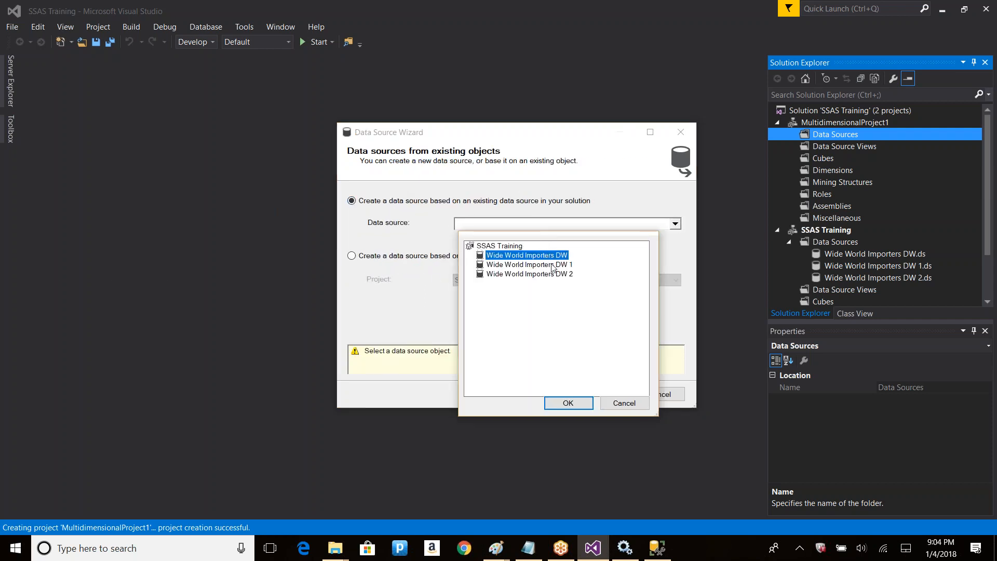
left_click(568, 403)
left_click(557, 396)
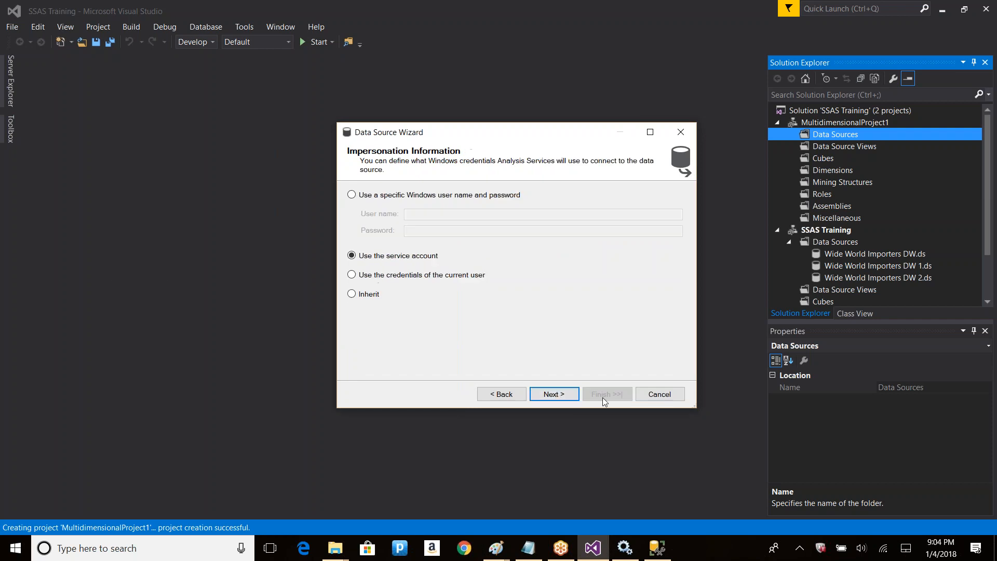
left_click(553, 395)
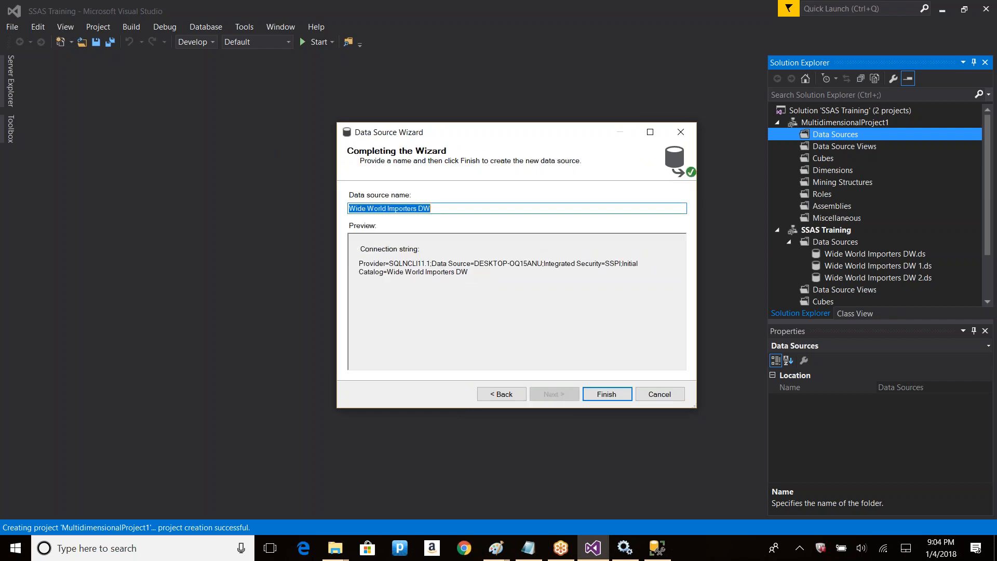
left_click(606, 394)
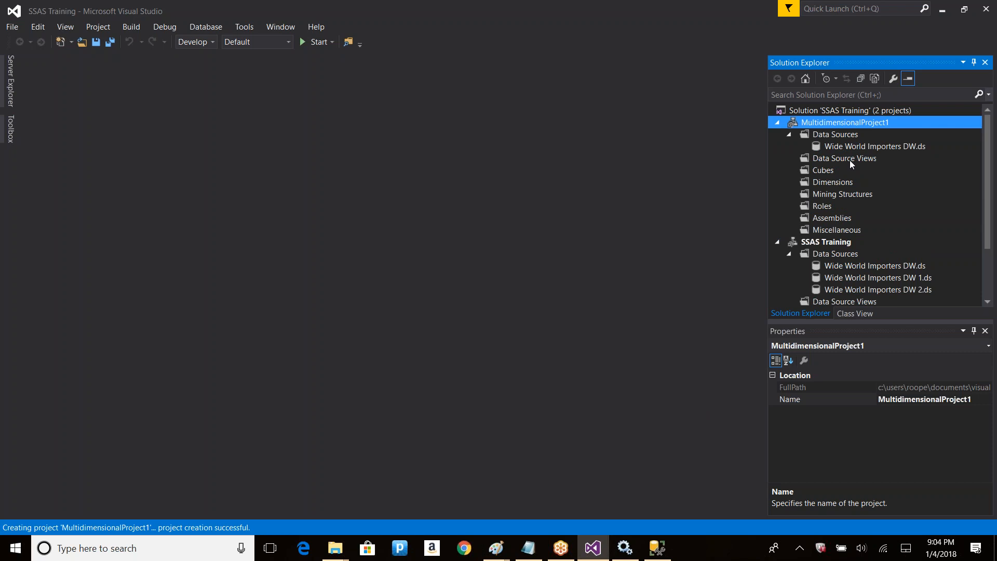
Compare the Wide World Importers DW data sources of both projects and inspect the reference settings of the one in SSAS Training
left_click(862, 149)
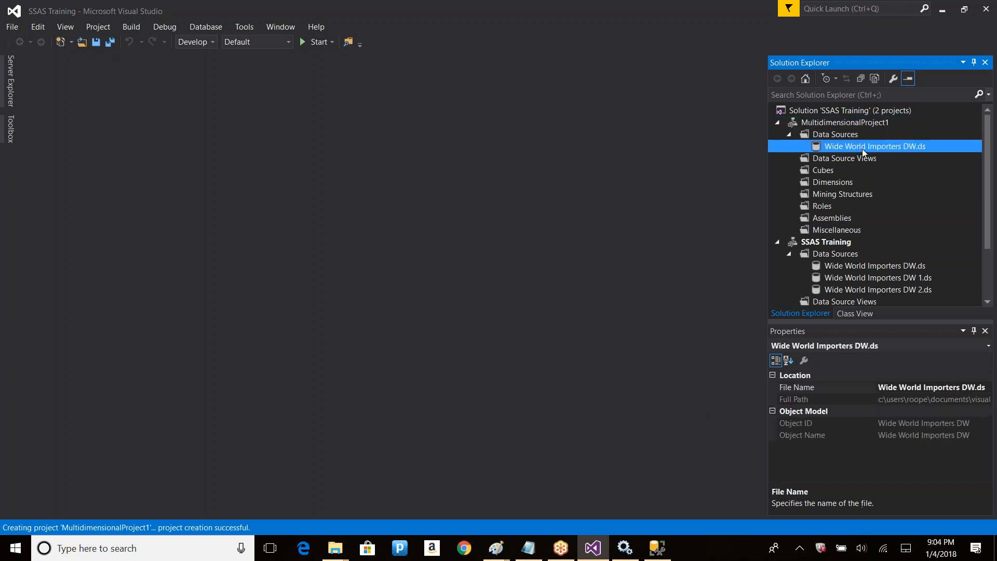
left_click(858, 268)
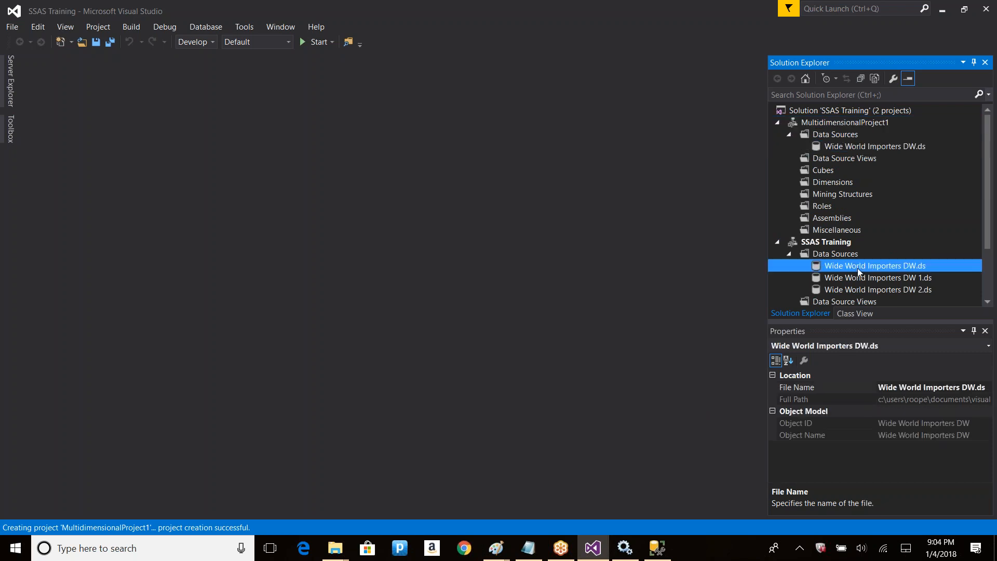
double_click(904, 268)
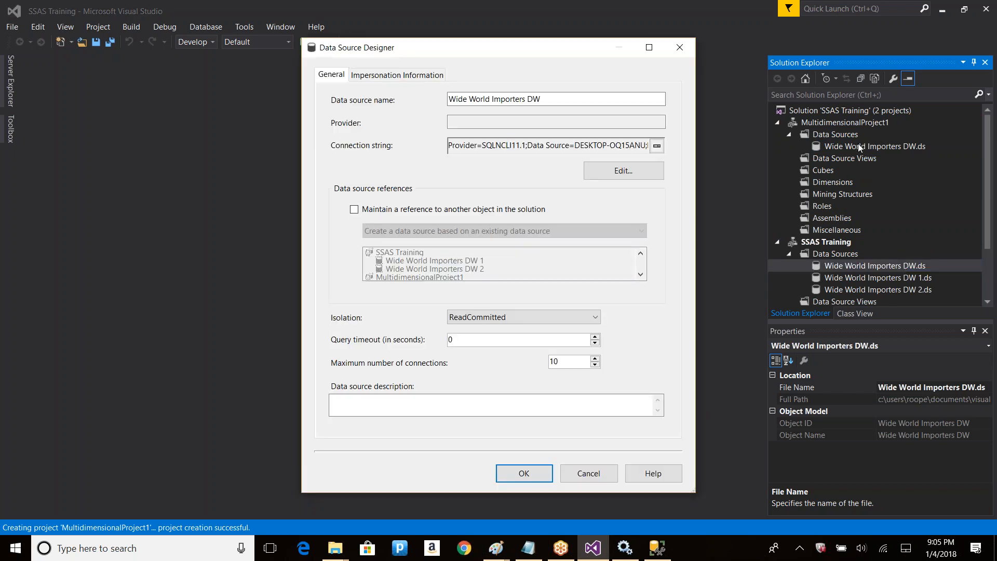
left_click(588, 473)
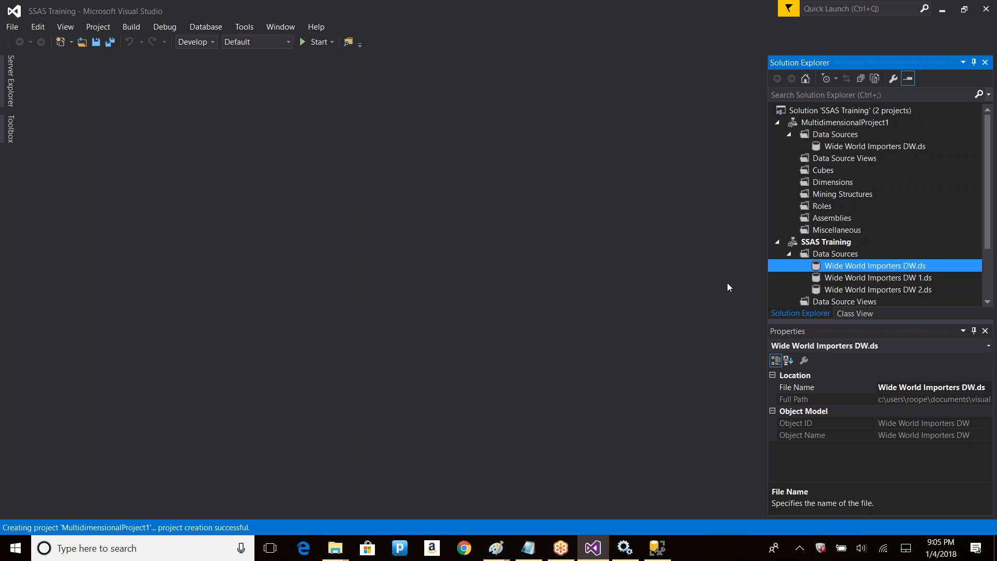
Remove MultidimensionalProject1 from the SSAS Training solution, saving its pending changes
left_click(829, 121)
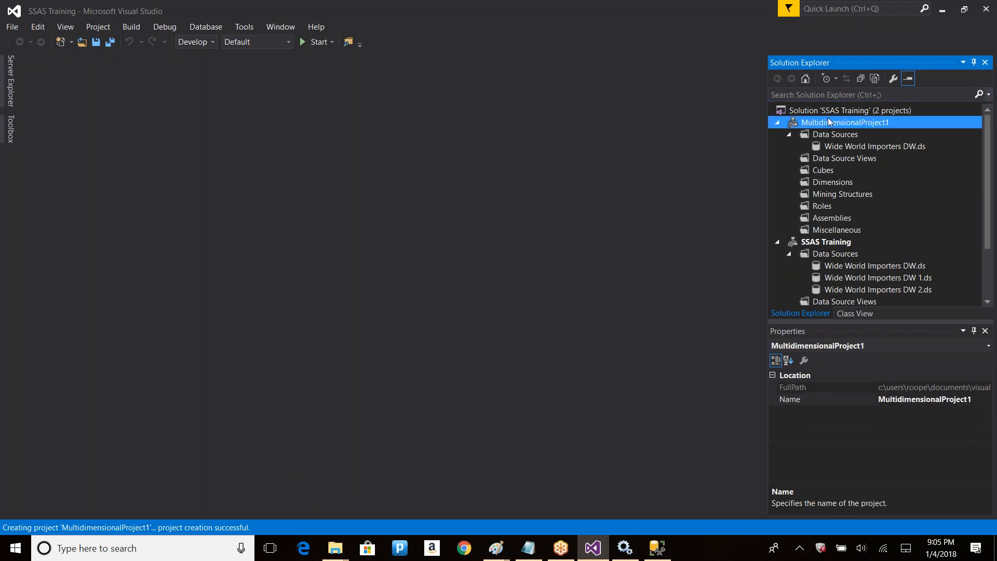
right_click(828, 122)
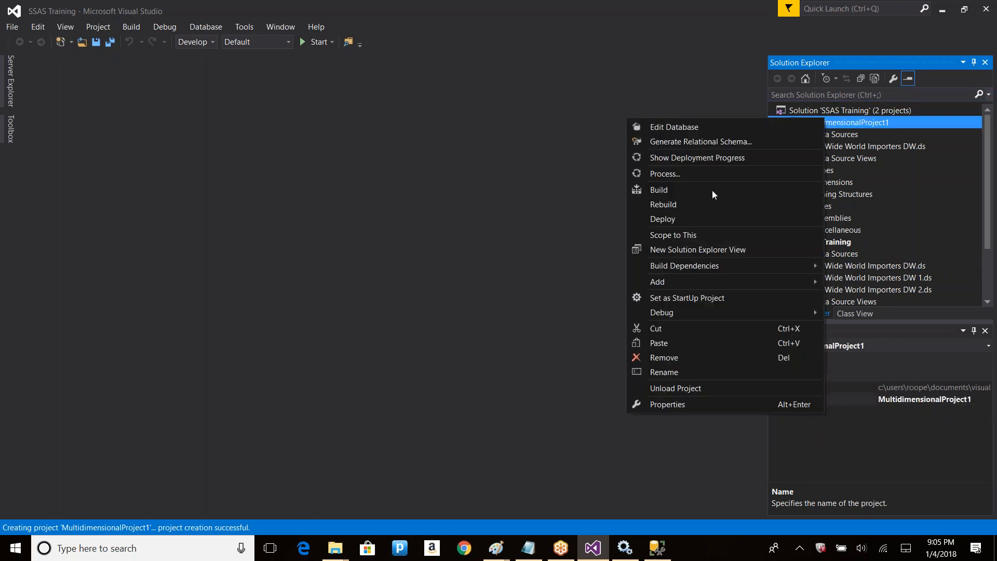
left_click(678, 357)
left_click(496, 322)
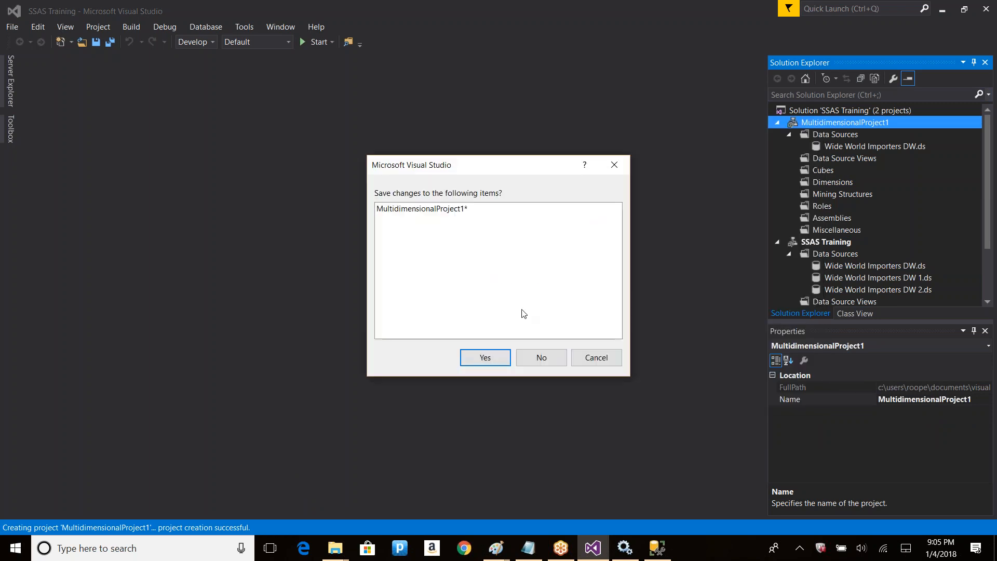
left_click(485, 357)
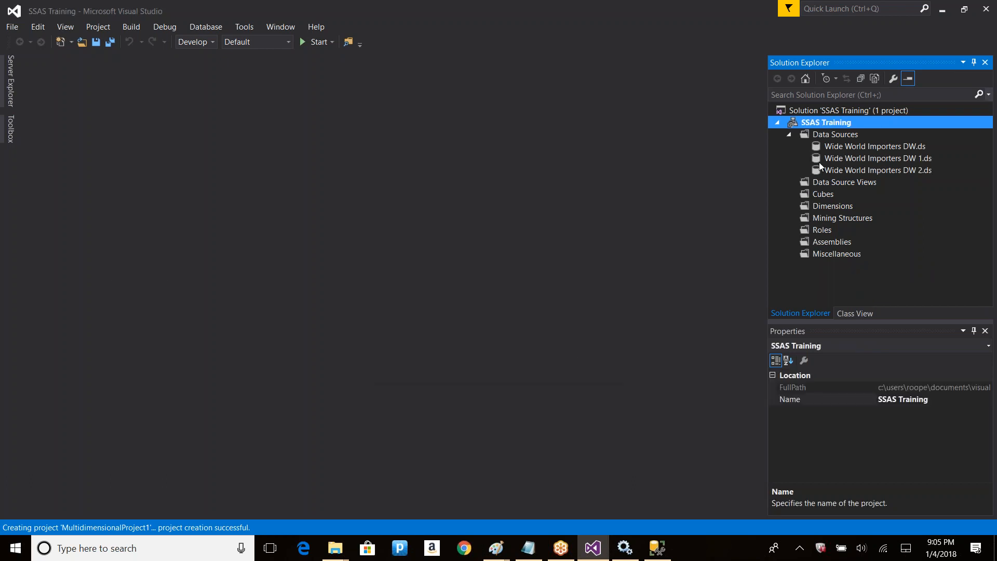
left_click(590, 14)
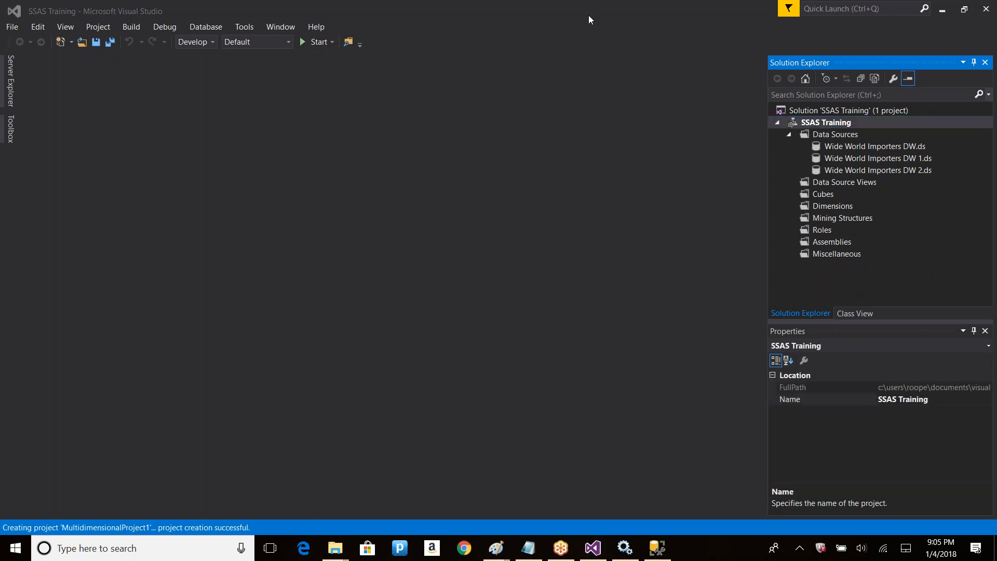
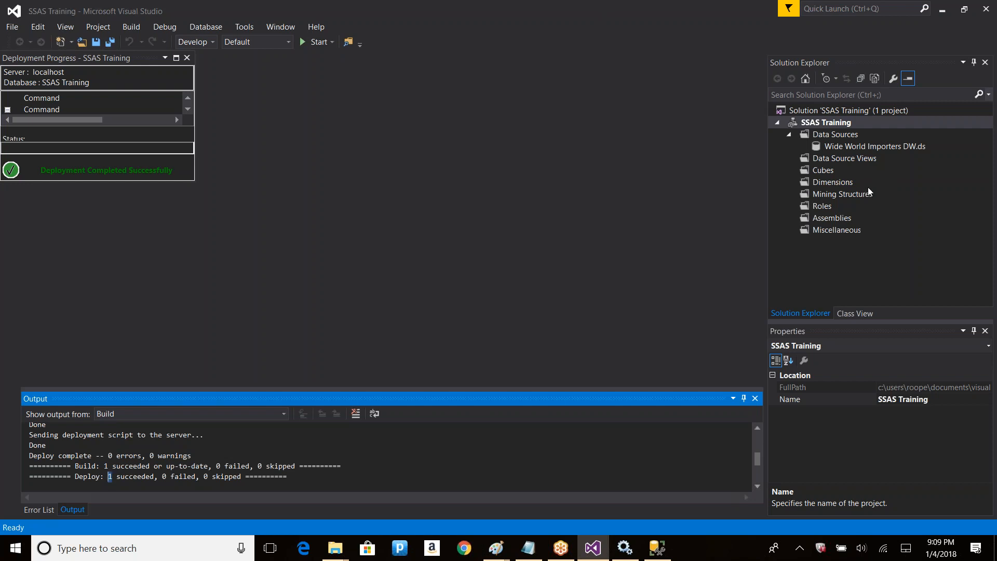
left_click(836, 159)
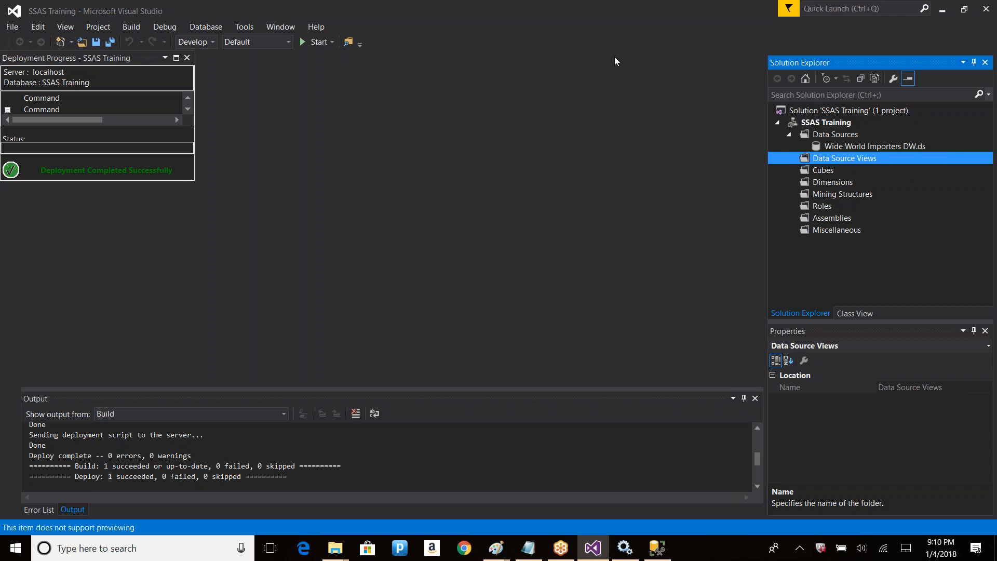
Start a new data source view for the SSAS Training project
left_click(591, 16)
left_click(590, 18)
right_click(811, 159)
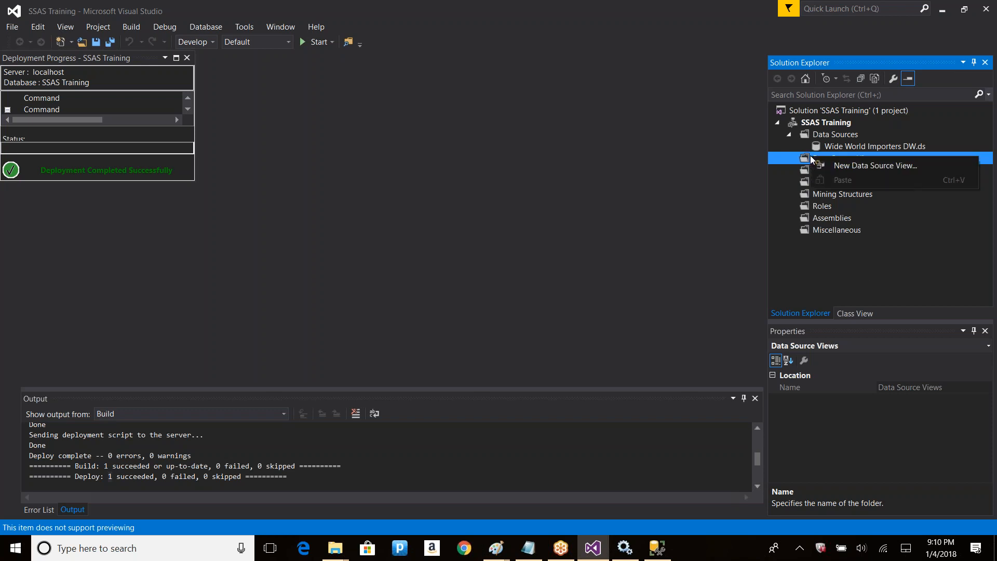
left_click(840, 164)
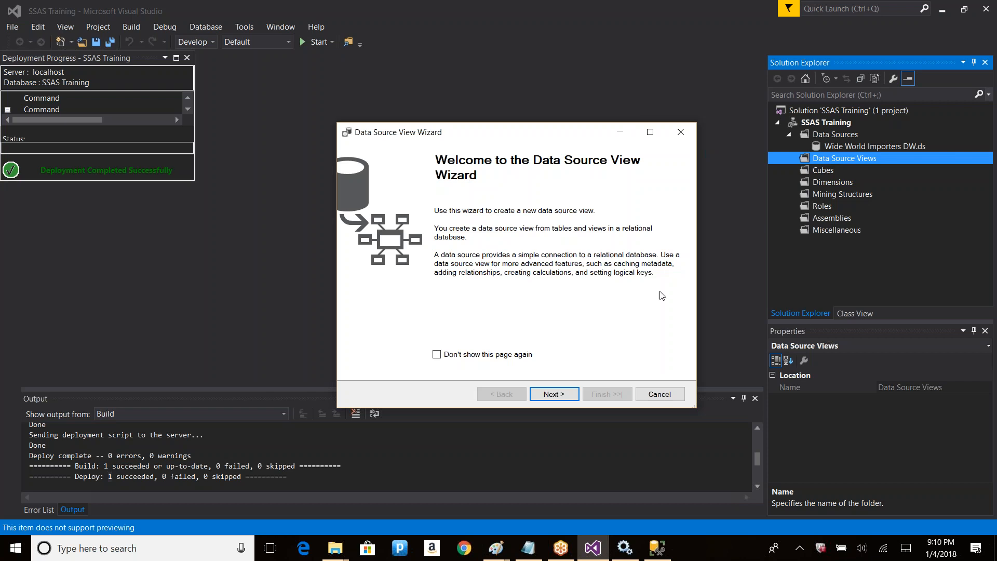
left_click(844, 230)
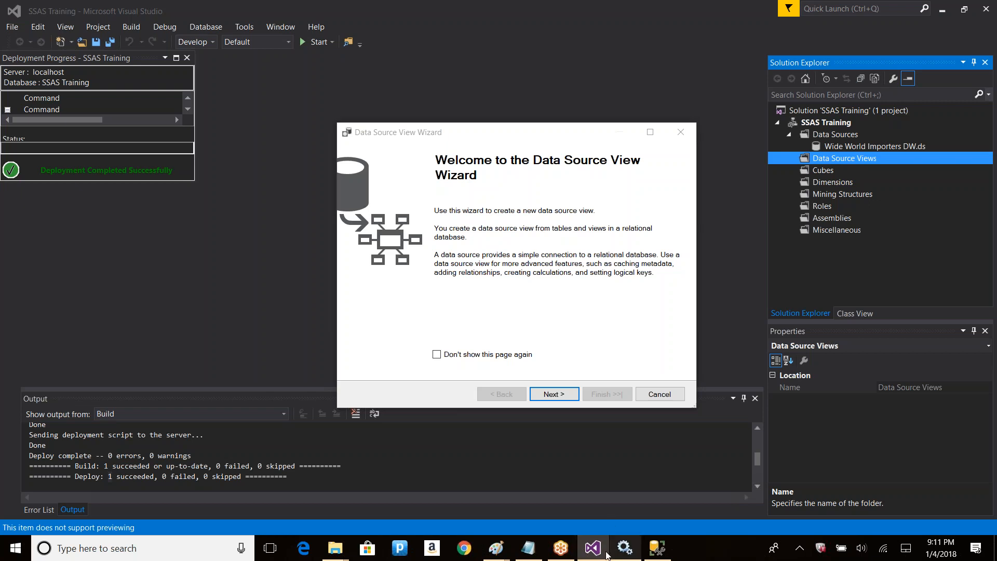
Switch to the Paint sketch of the SSAS architecture, mark freehand links between the database and SSAS, and return to Visual Studio
mouse_move(496, 552)
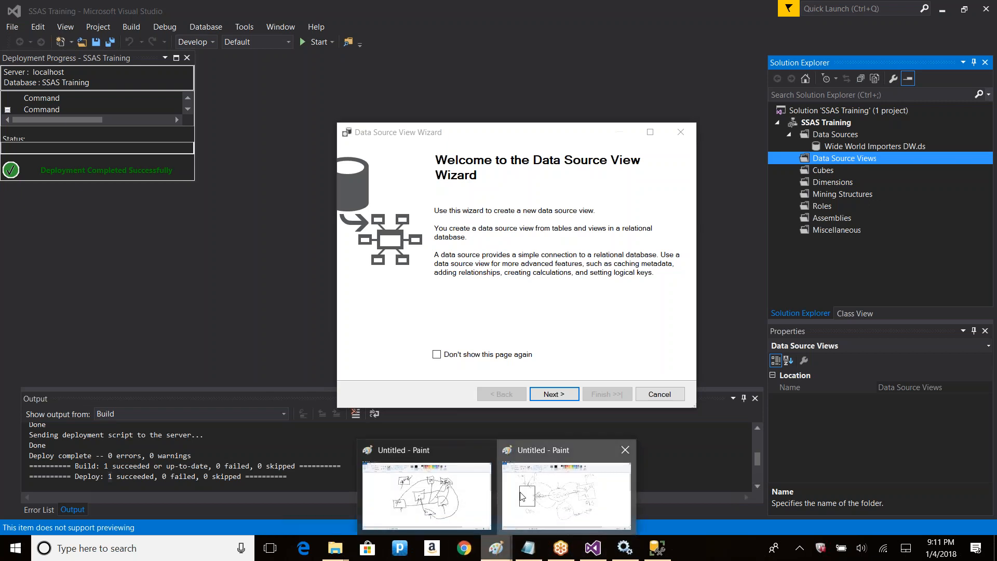
left_click(522, 493)
mouse_move(339, 140)
left_mouse_down()
mouse_move(229, 211)
mouse_move(308, 229)
left_mouse_up()
mouse_move(161, 252)
left_mouse_down()
mouse_move(202, 257)
mouse_move(174, 250)
mouse_move(177, 270)
mouse_move(182, 252)
left_mouse_up()
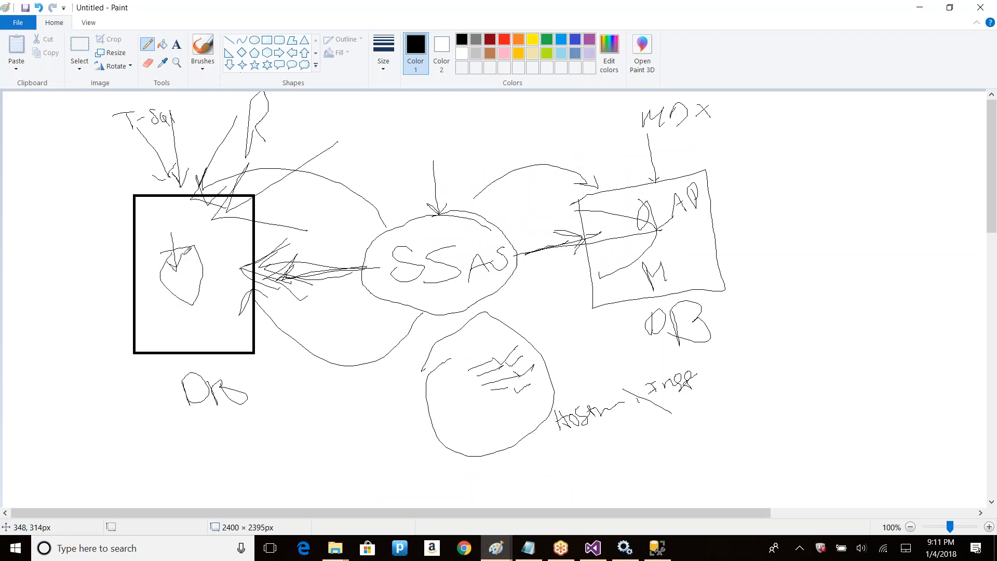
mouse_move(194, 268)
left_mouse_down()
mouse_move(253, 271)
mouse_move(427, 245)
mouse_move(424, 280)
left_mouse_up()
mouse_move(430, 228)
left_mouse_down()
mouse_move(445, 238)
mouse_move(428, 240)
mouse_move(433, 228)
left_mouse_up()
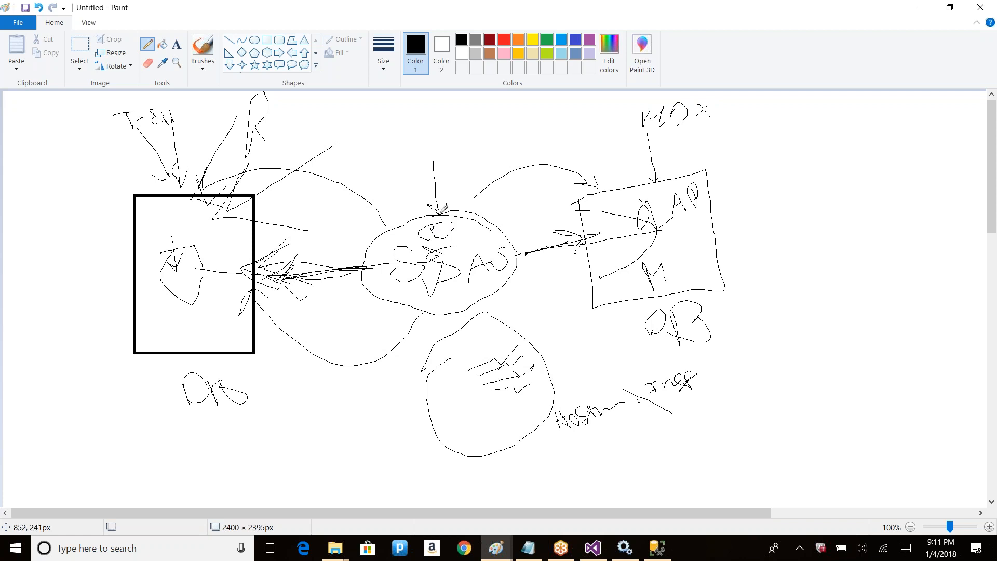
mouse_move(430, 213)
left_mouse_down()
mouse_move(394, 340)
mouse_move(484, 192)
mouse_move(433, 224)
mouse_move(332, 156)
mouse_move(195, 255)
mouse_move(224, 265)
left_mouse_up()
mouse_move(274, 140)
left_mouse_down()
mouse_move(335, 157)
mouse_move(288, 190)
left_mouse_up()
key("alt+Tab")
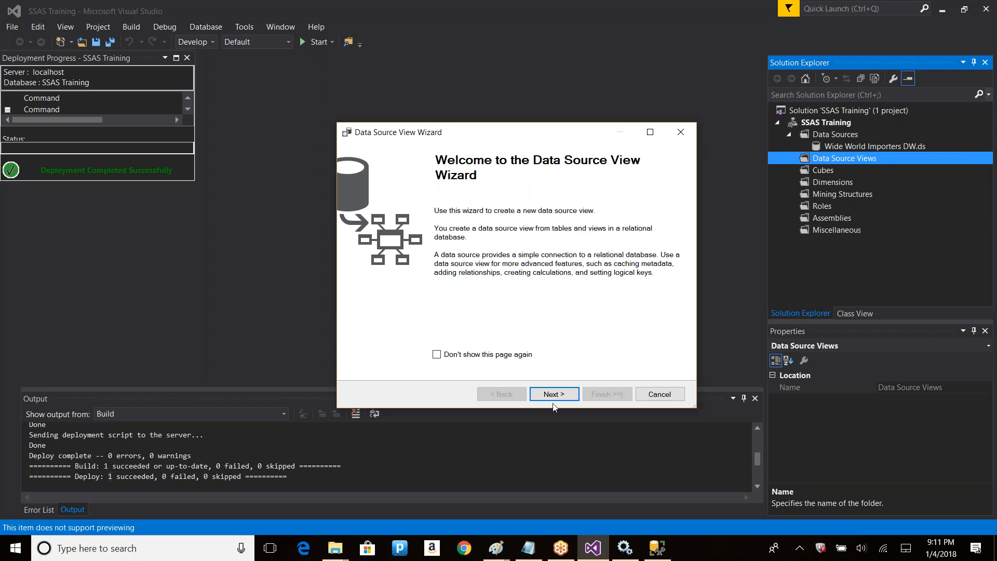
Set the welcome page not to show again, view the wizard's existing relational data sources, and cancel the data source view
left_click(436, 354)
left_click(567, 396)
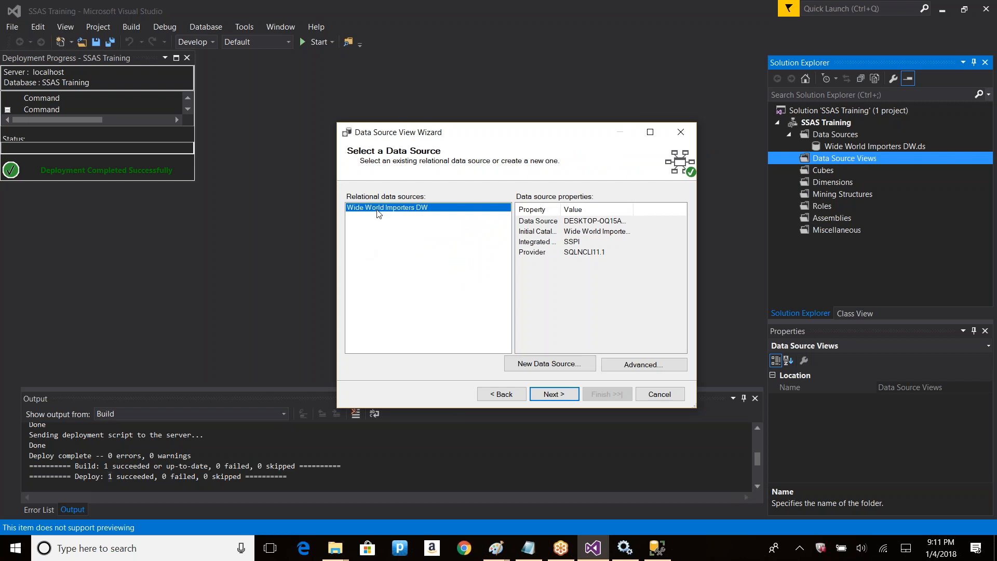
left_click(664, 396)
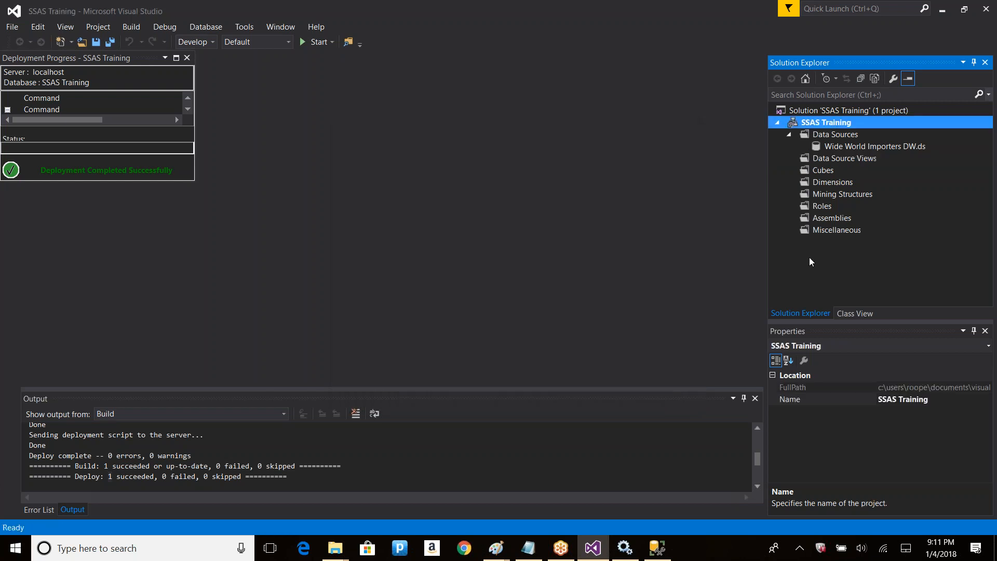
Delete the Wide World Importers DW data source from the SSAS Training project
left_click(815, 149)
key("Delete")
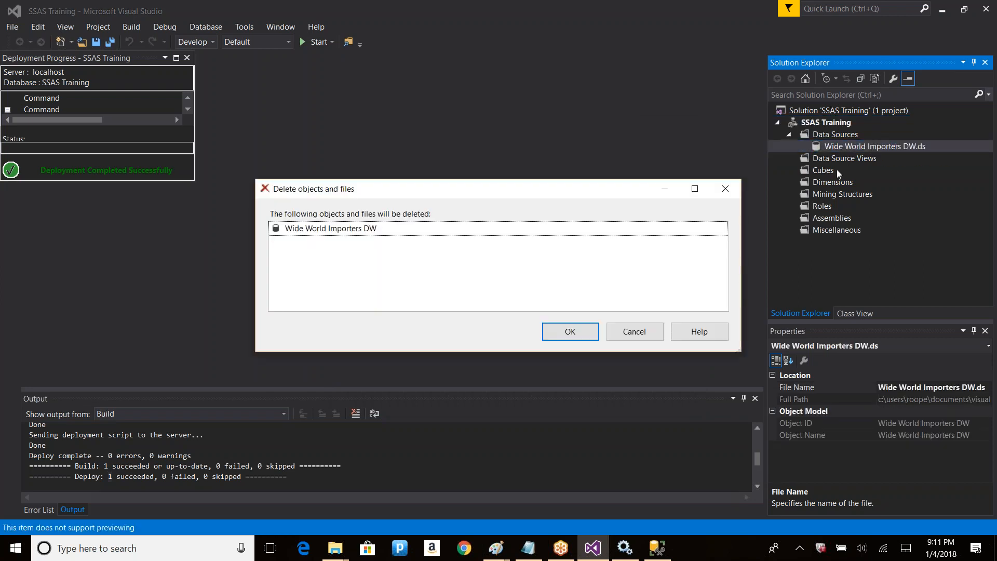
key("Return")
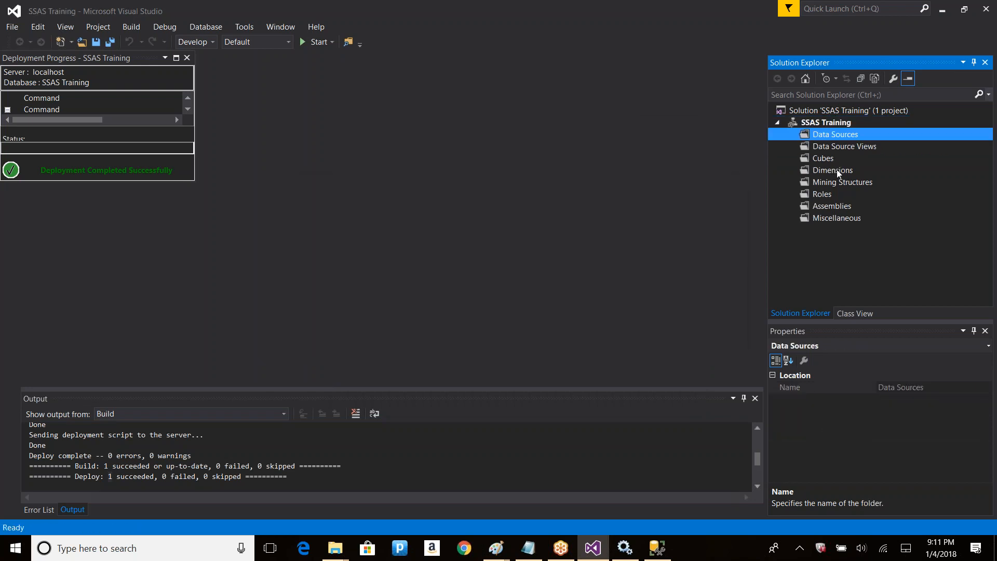
Start a data source view and create its Wide World Importers DW data source from the existing connection, using the service account
right_click(814, 148)
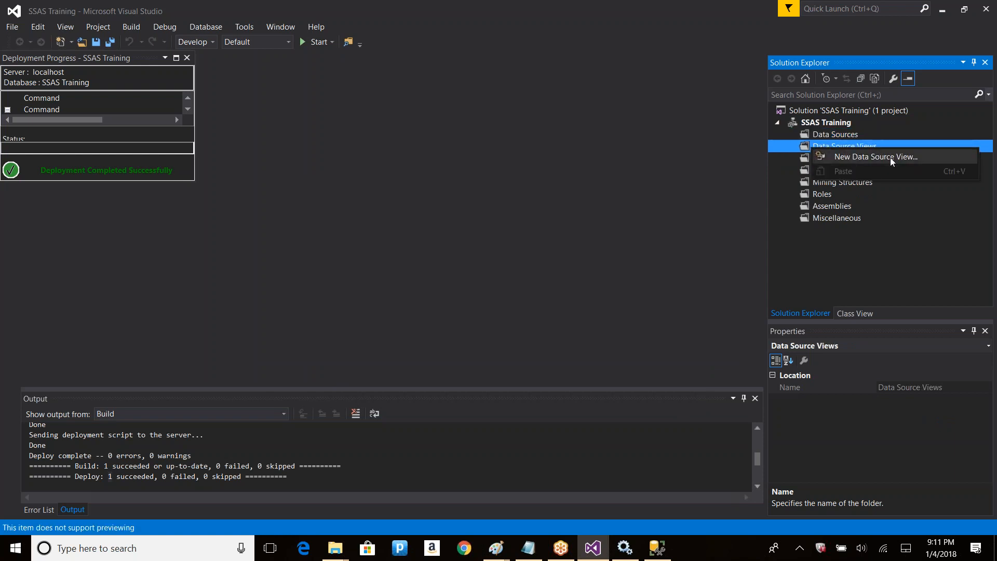
left_click(889, 157)
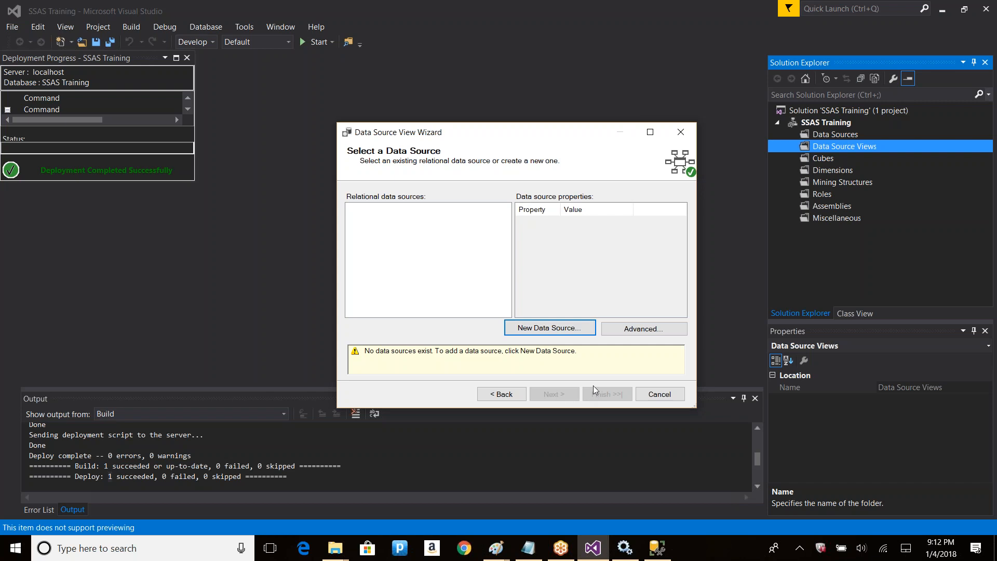
left_click(571, 333)
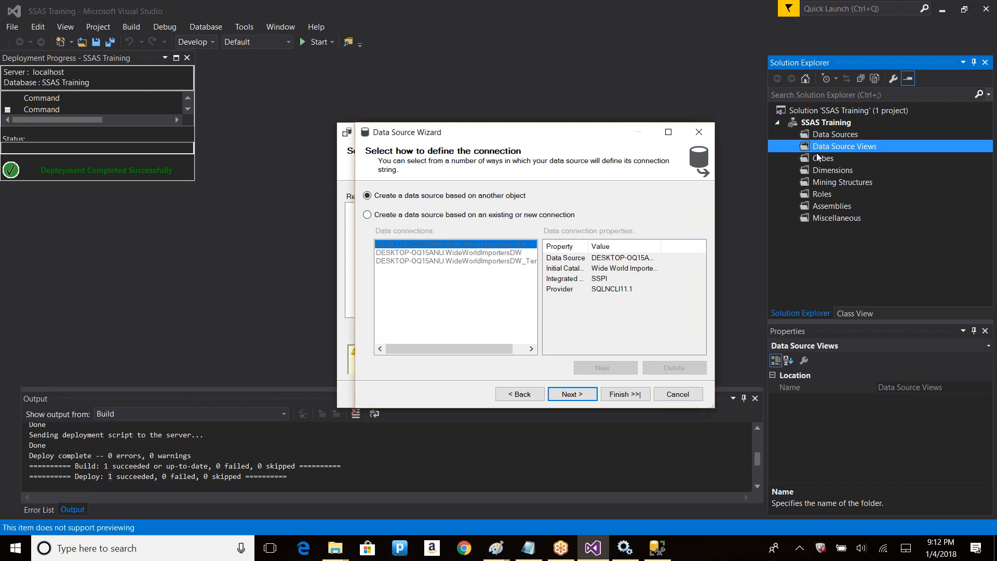
left_click(474, 215)
left_click(567, 395)
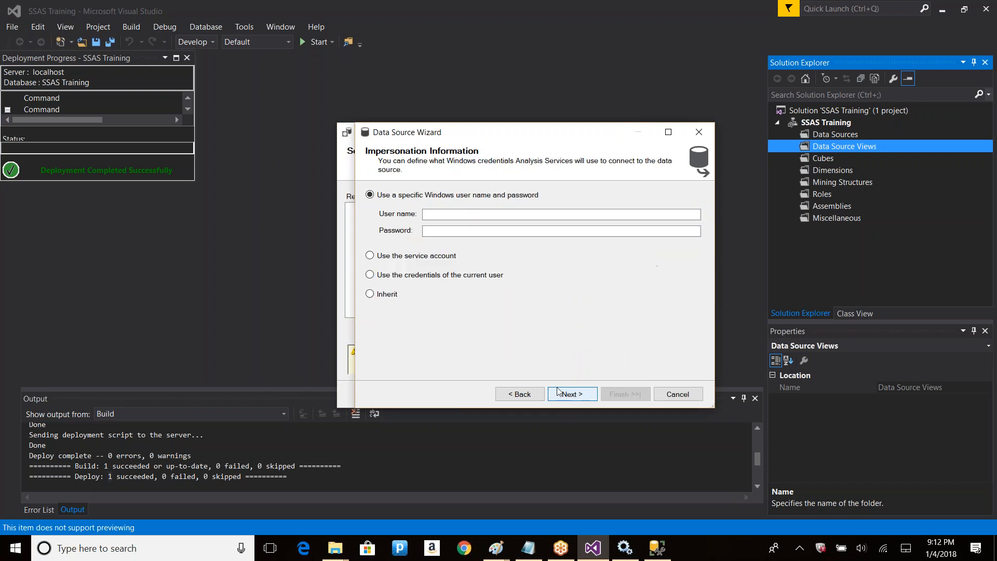
left_click(435, 257)
left_click(592, 400)
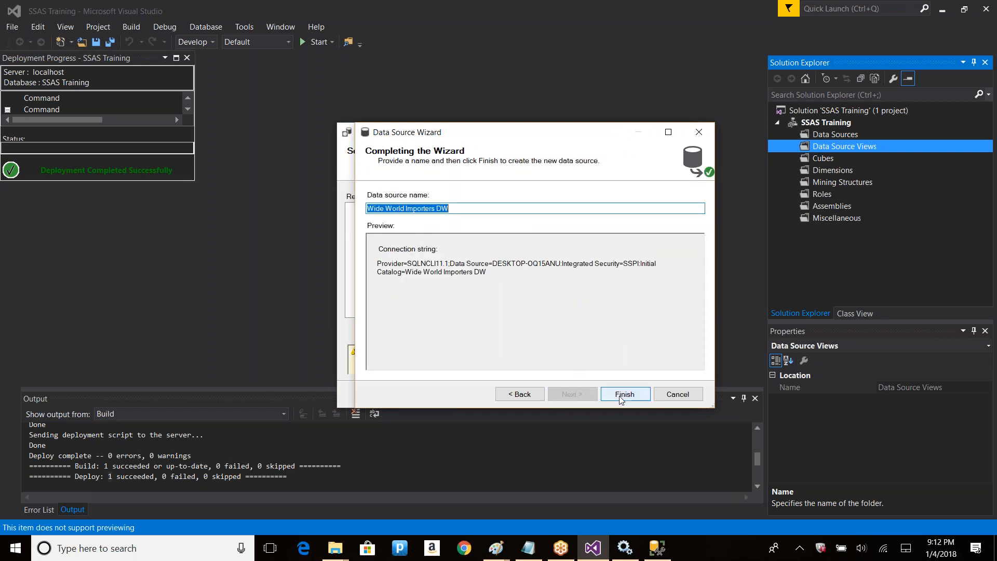
left_click(621, 393)
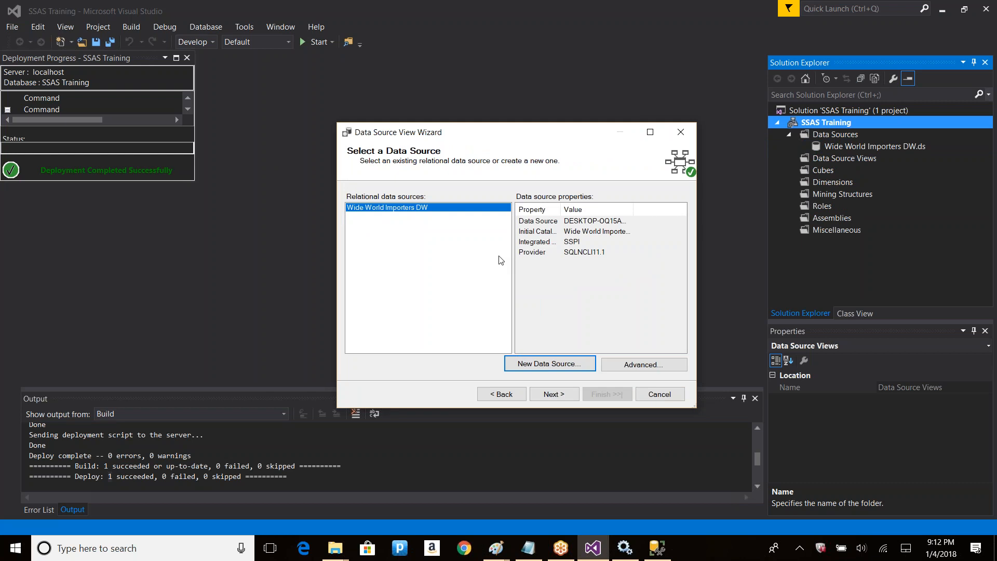
Base the view on the Wide World Importers DW data source and look through its available tables and views
left_click(554, 395)
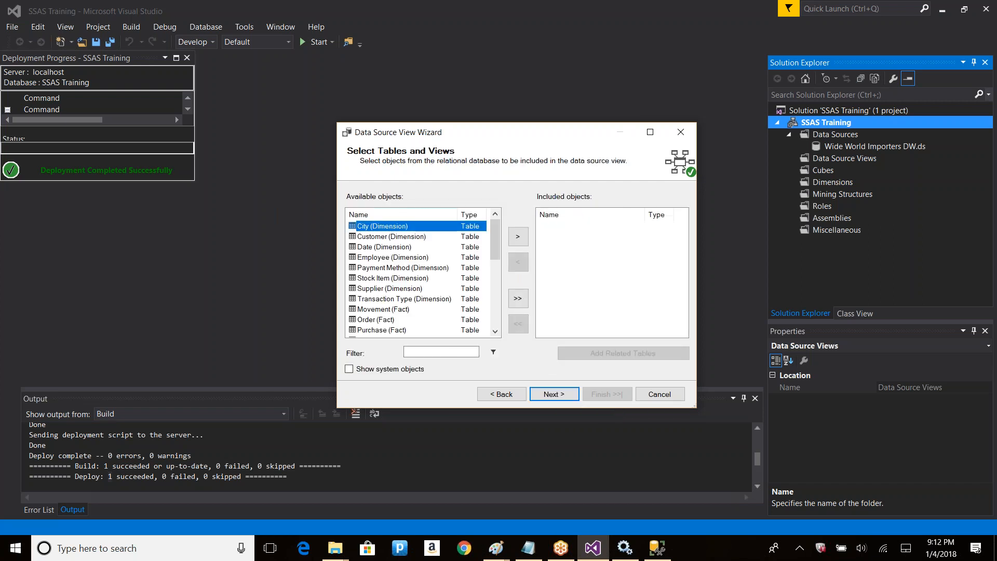
mouse_move(493, 229)
left_mouse_down()
mouse_move(490, 311)
mouse_move(488, 224)
left_mouse_up()
left_click(431, 350)
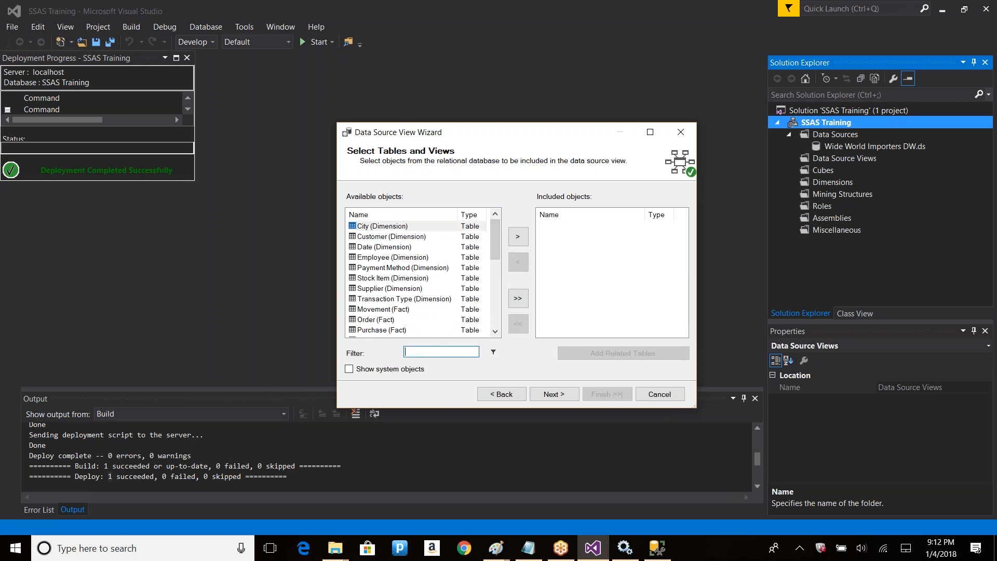
Restrict the data source view's available objects to the fact schema, keeping relationship retrieval enabled
left_click(499, 395)
left_click(632, 370)
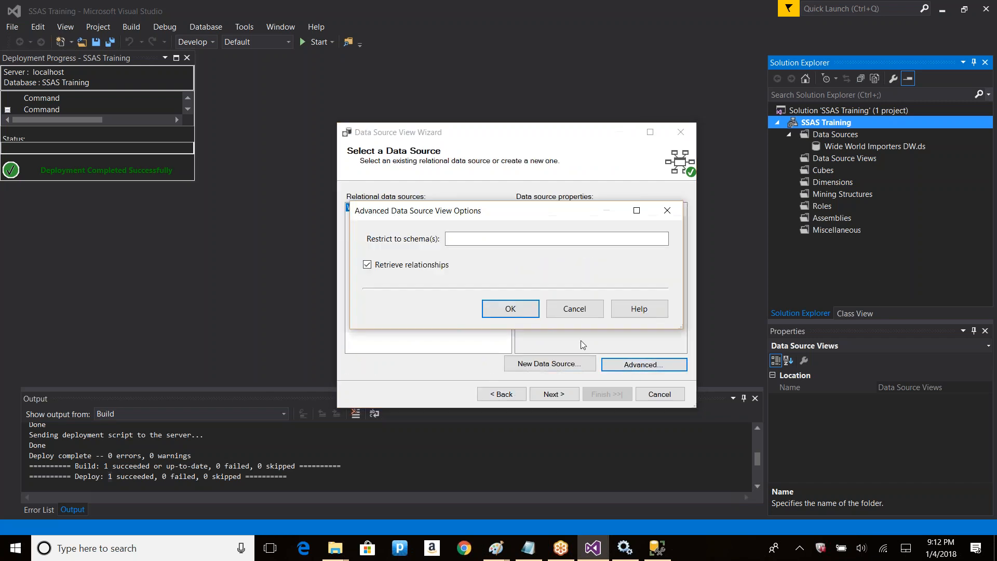
type("fact")
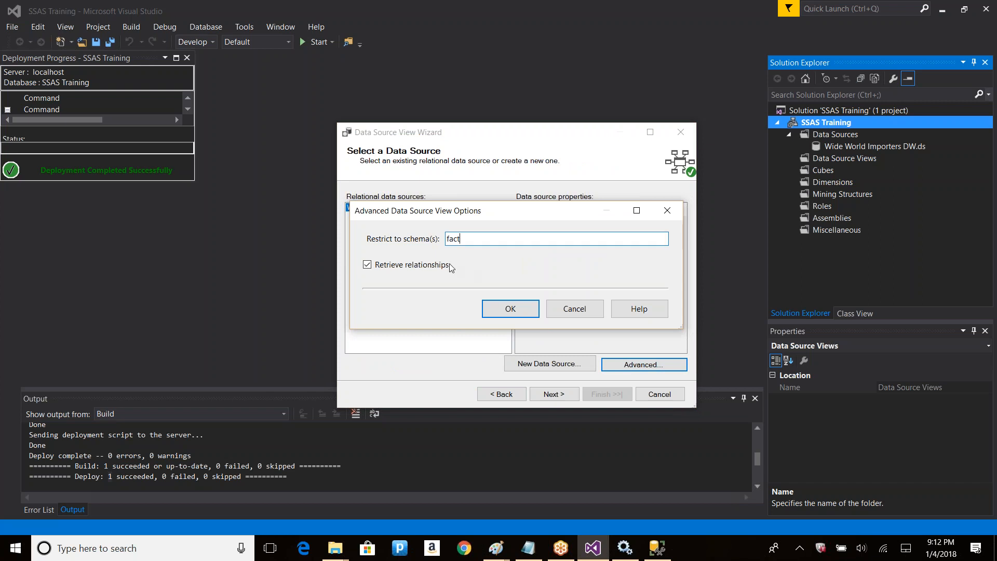
left_click(509, 310)
left_click(557, 394)
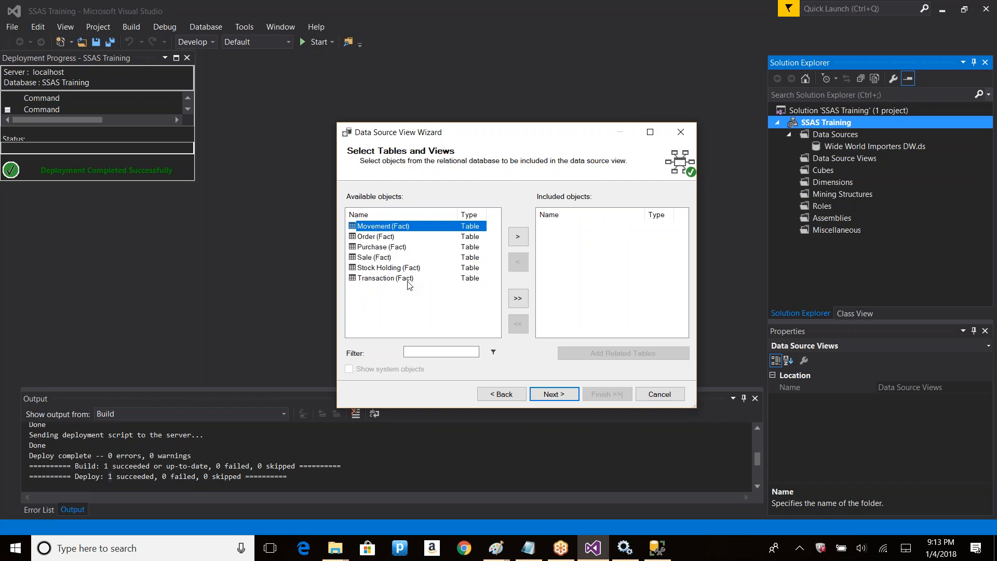
Clear the schema restriction in the advanced options and return to the table selection
left_click(515, 393)
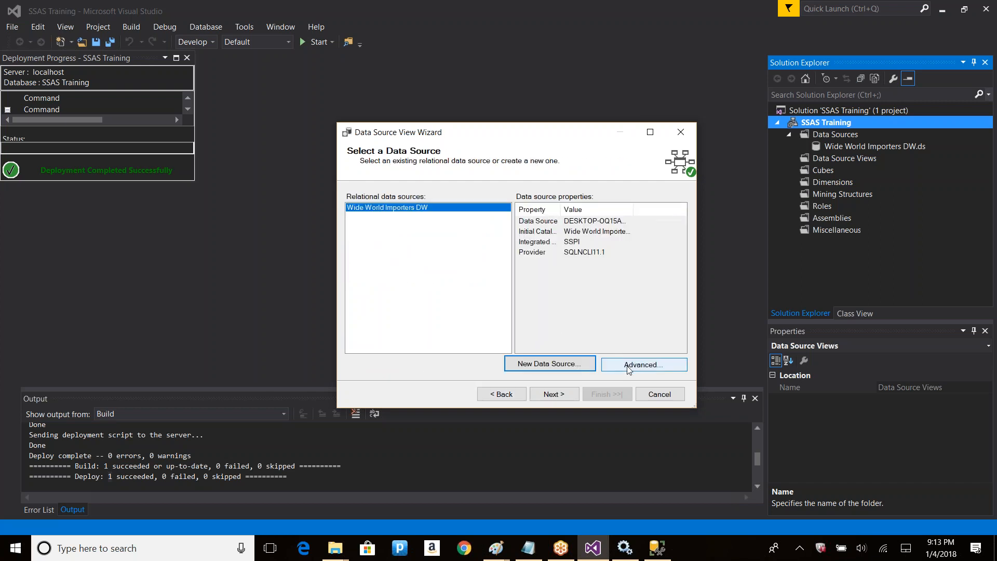
left_click(629, 365)
key("ctrl+a")
key("BackSpace")
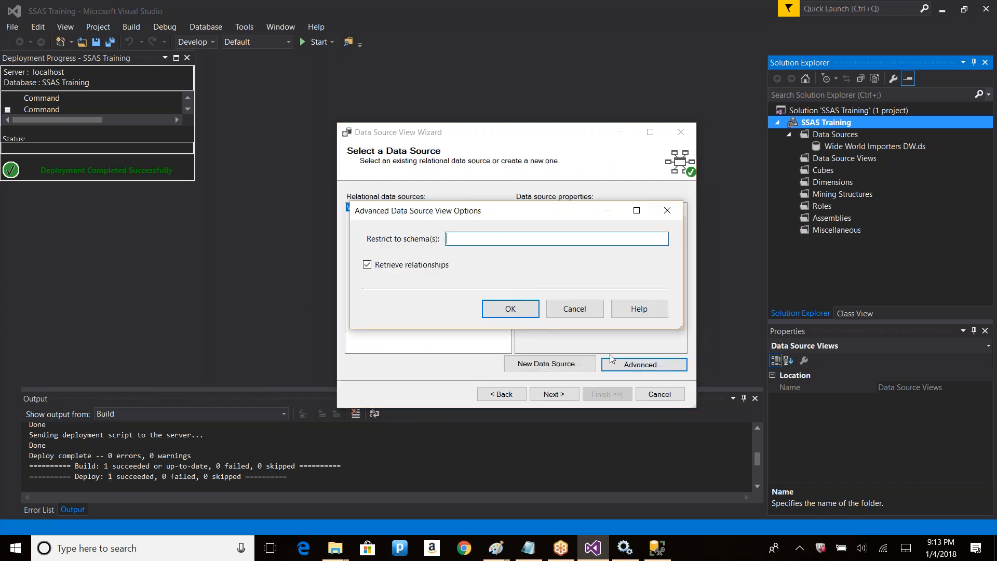
left_click(508, 308)
left_click(561, 393)
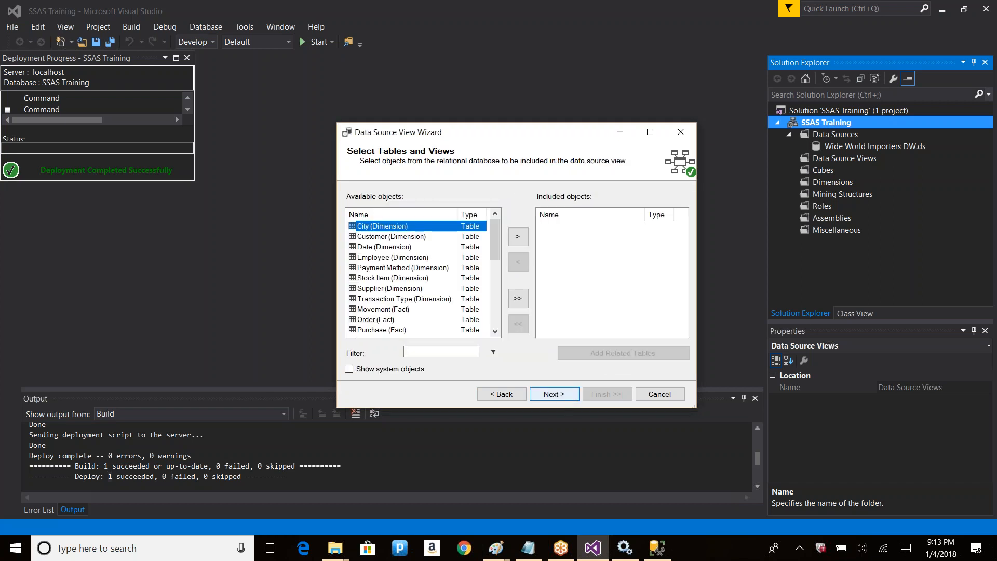
Include the Sale (Fact) table in the data source view
left_click(393, 291)
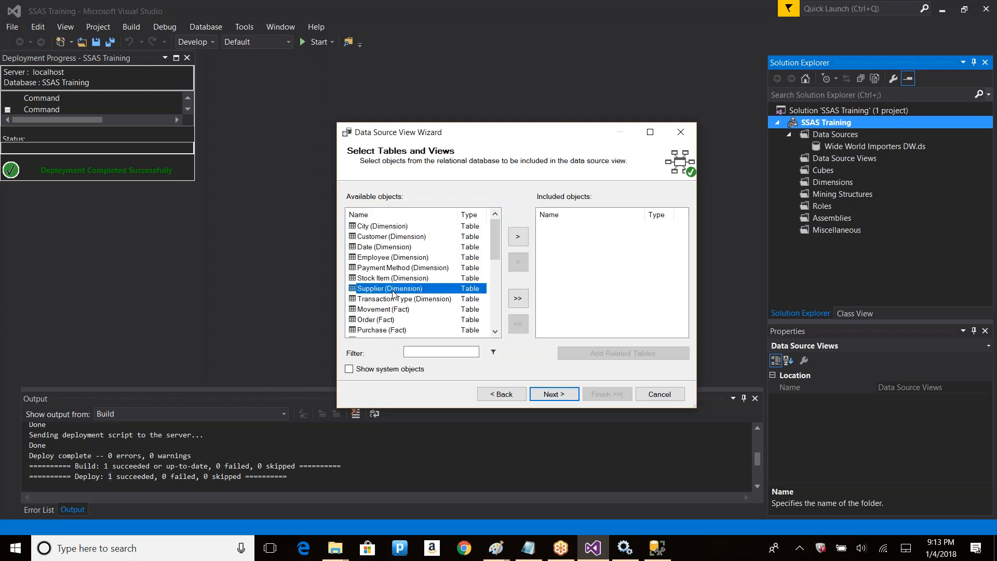
scroll(431, 288, "down", 1)
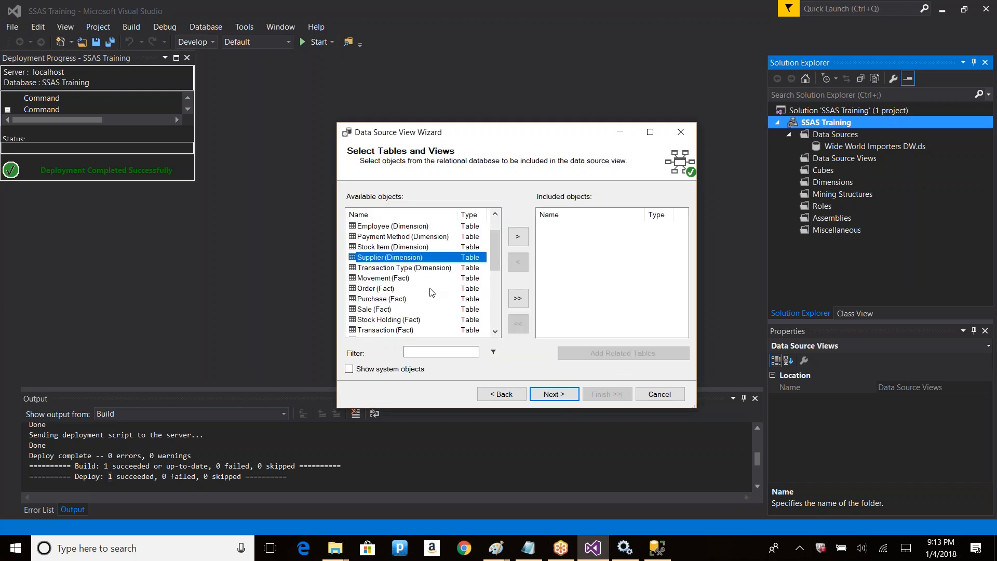
left_click(382, 310)
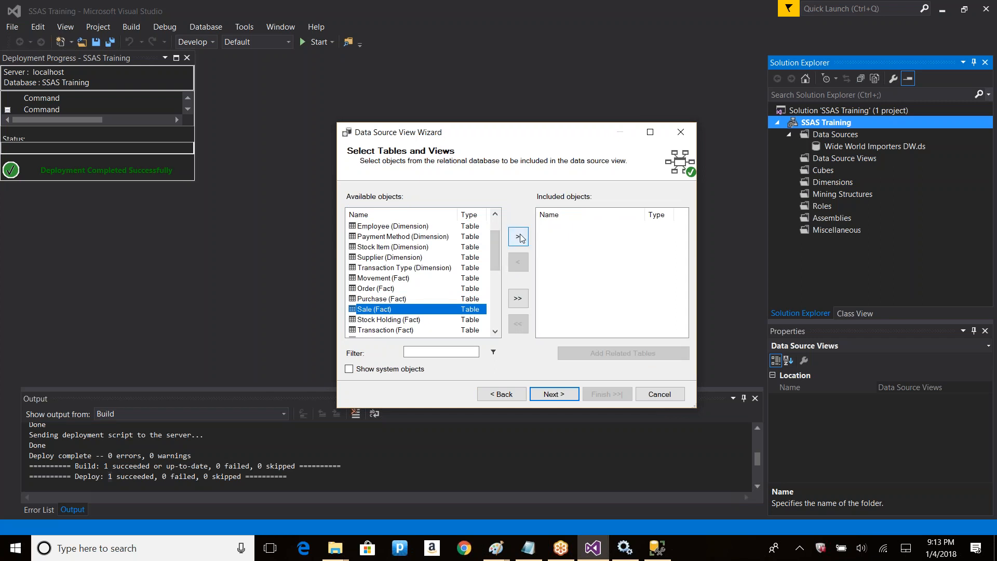
left_click(519, 237)
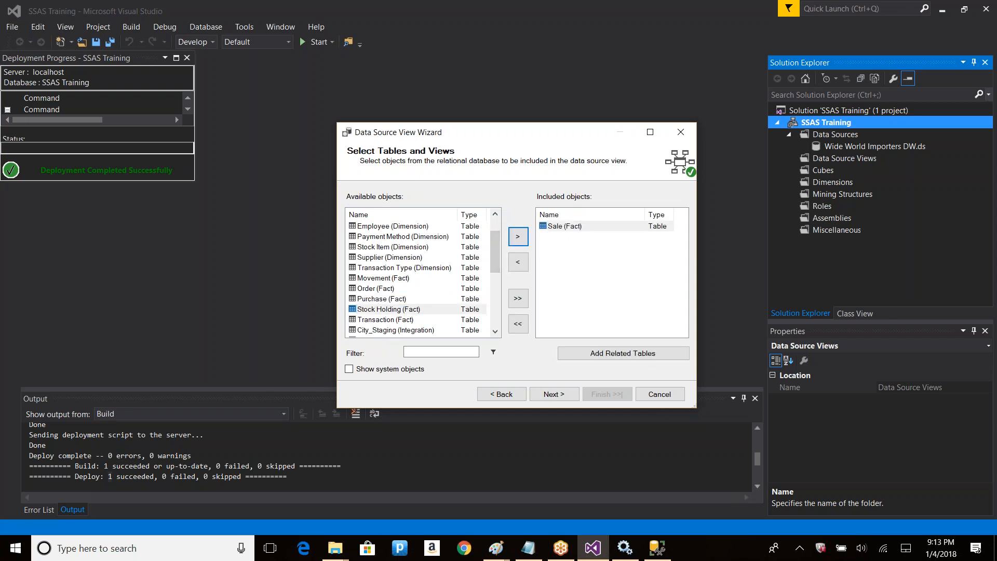
scroll(495, 244, "up", 1)
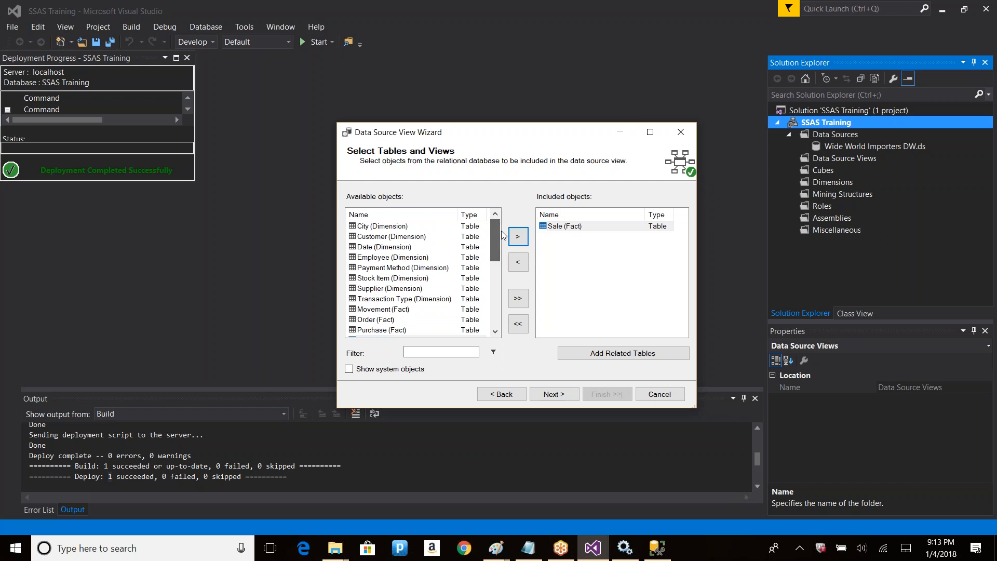
left_click(577, 230)
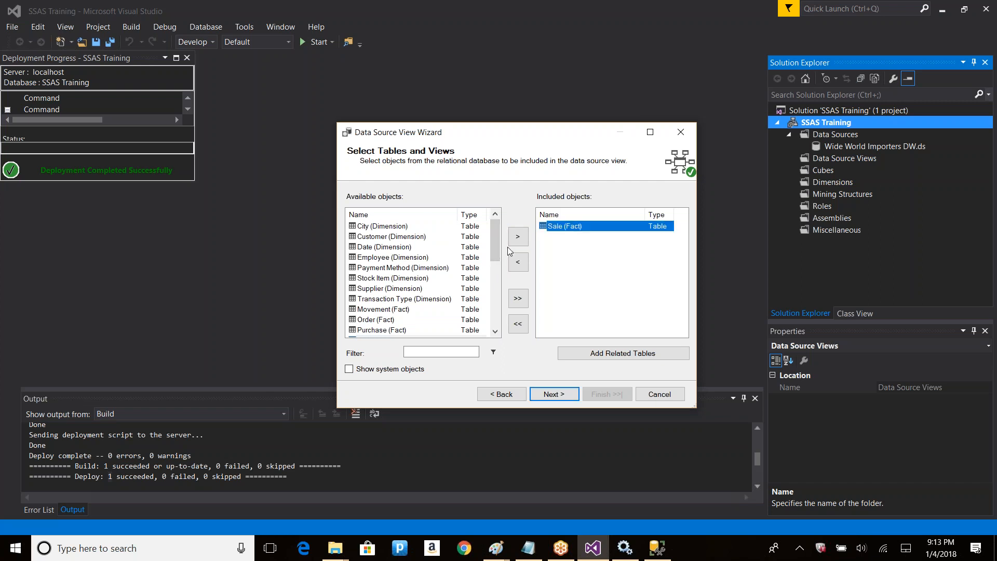
Add the Date (Dimension) table to the included objects and remove it again
left_click(422, 247)
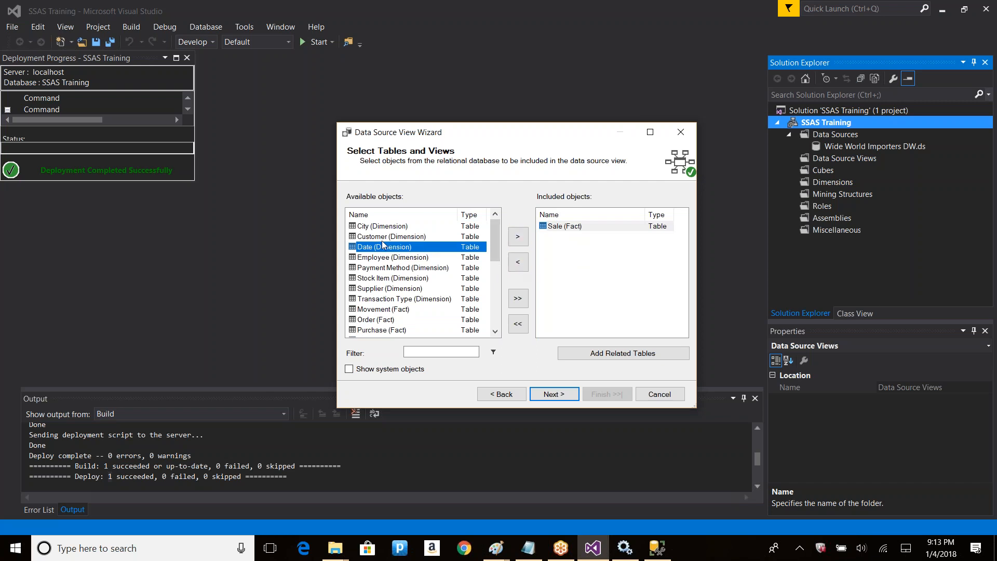
left_click(517, 235)
left_click(558, 236)
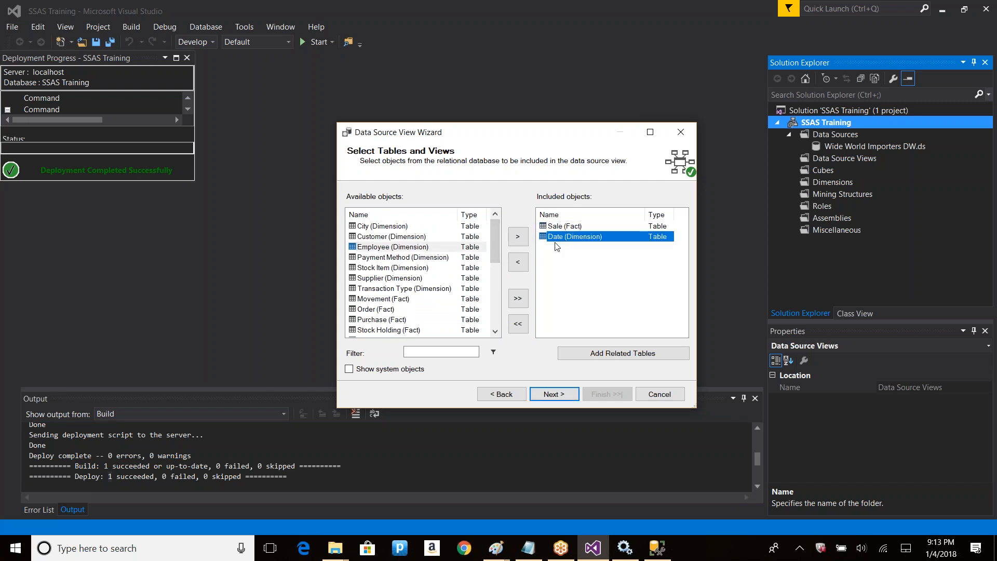
left_click(520, 270)
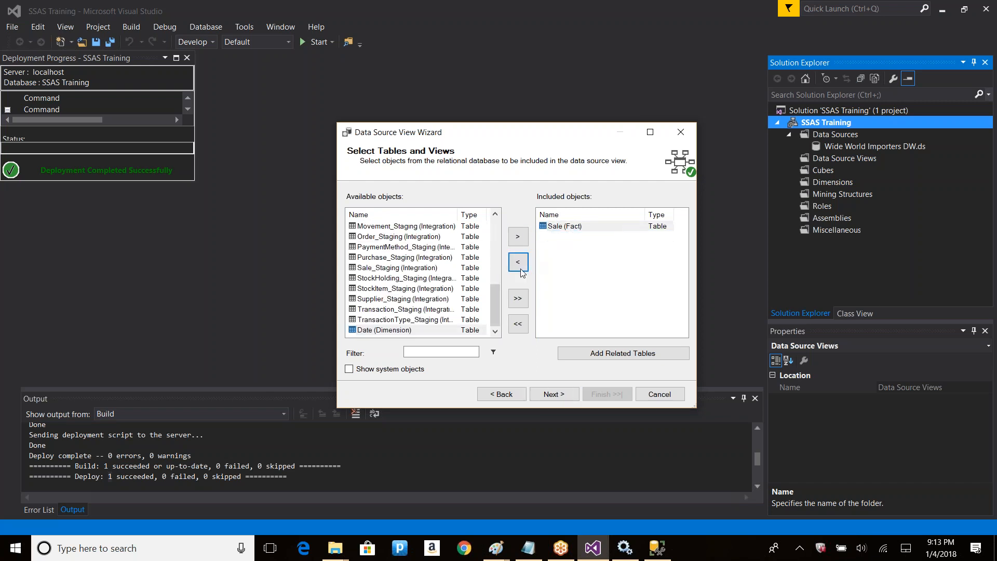
Include all remaining available objects in the data source view at once
left_click(518, 299)
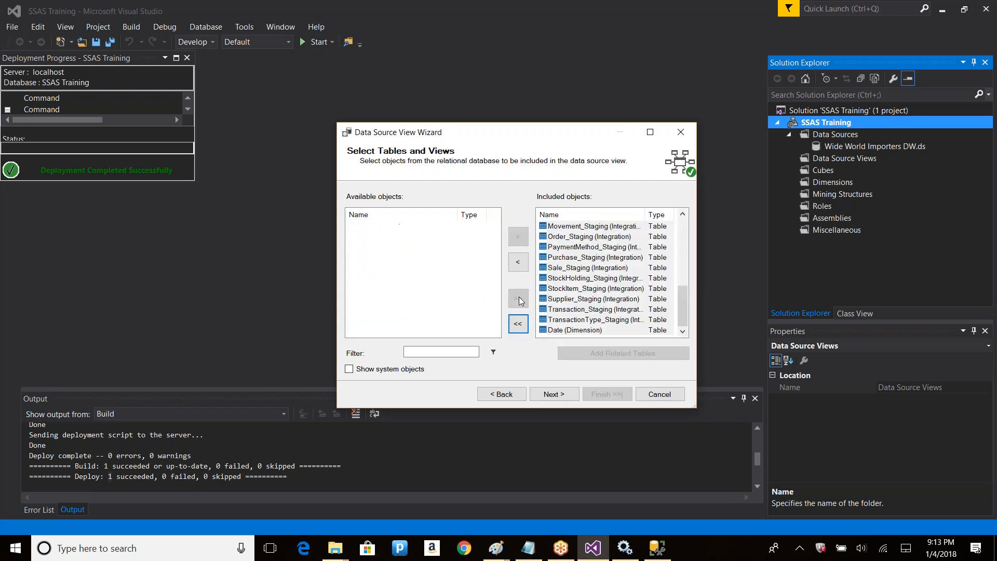
Exclude all included objects, filter the available ones by "sale" to include only Sale (Fact), and clear the filter
left_click(516, 326)
left_click(466, 353)
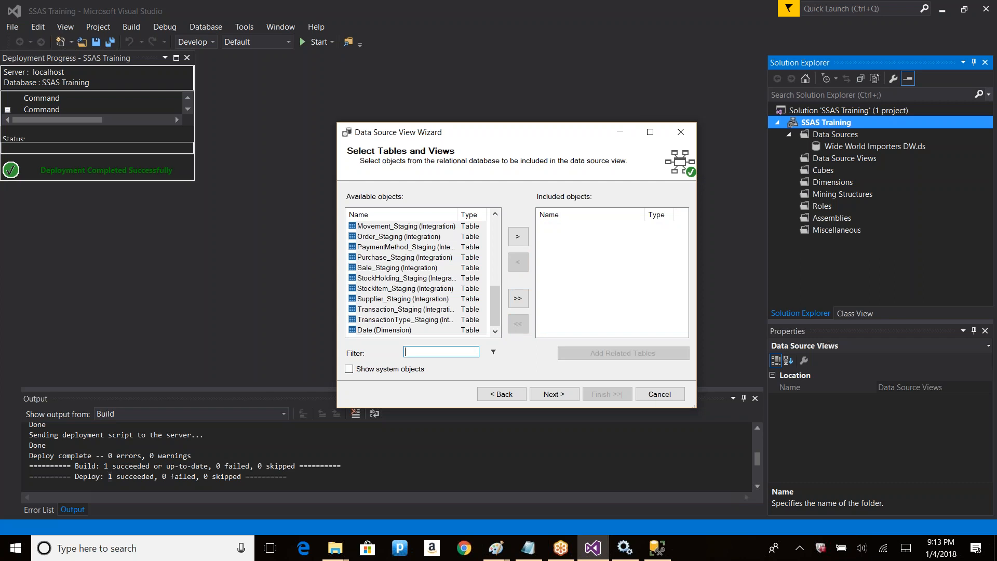
type("sale")
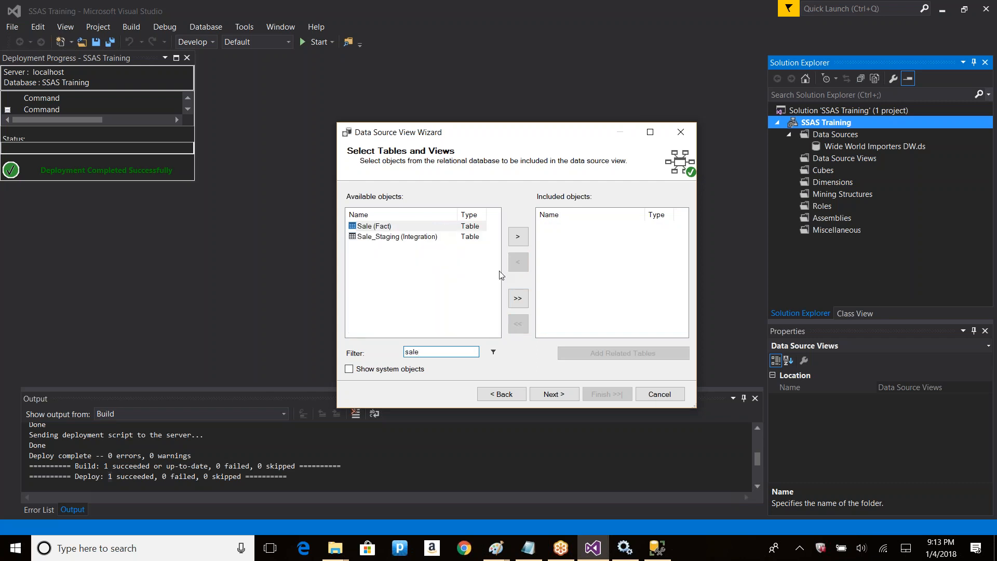
left_click(374, 229)
left_click(518, 236)
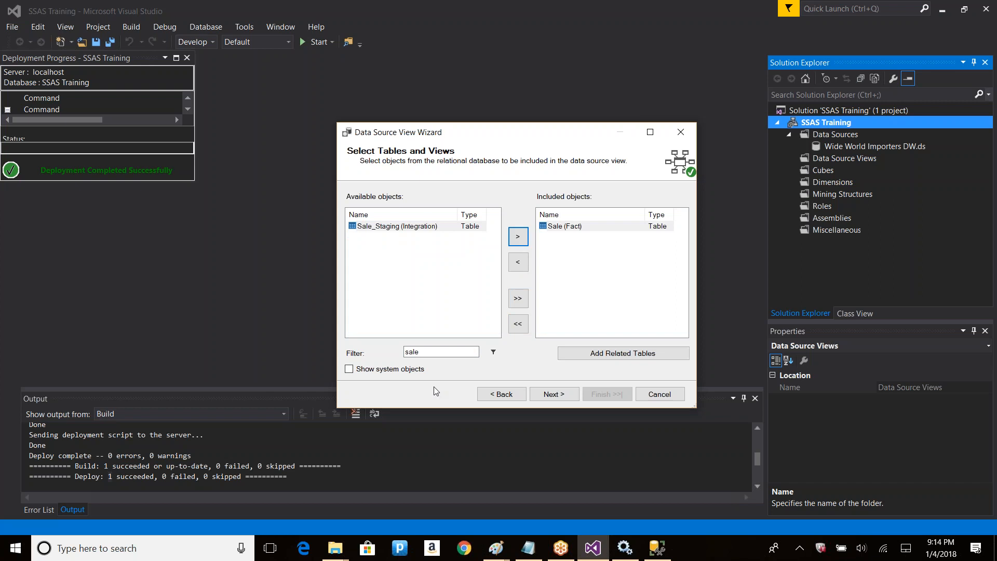
double_click(412, 352)
key("BackSpace")
Show the system objects among the available objects, browse them, and hide them again
left_click(348, 369)
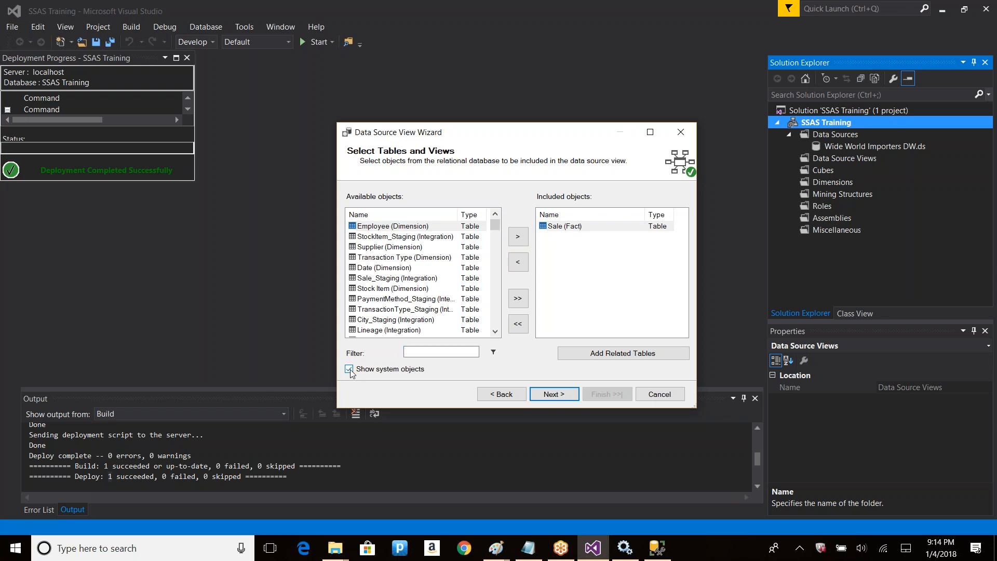
left_click_drag(495, 226, 495, 238)
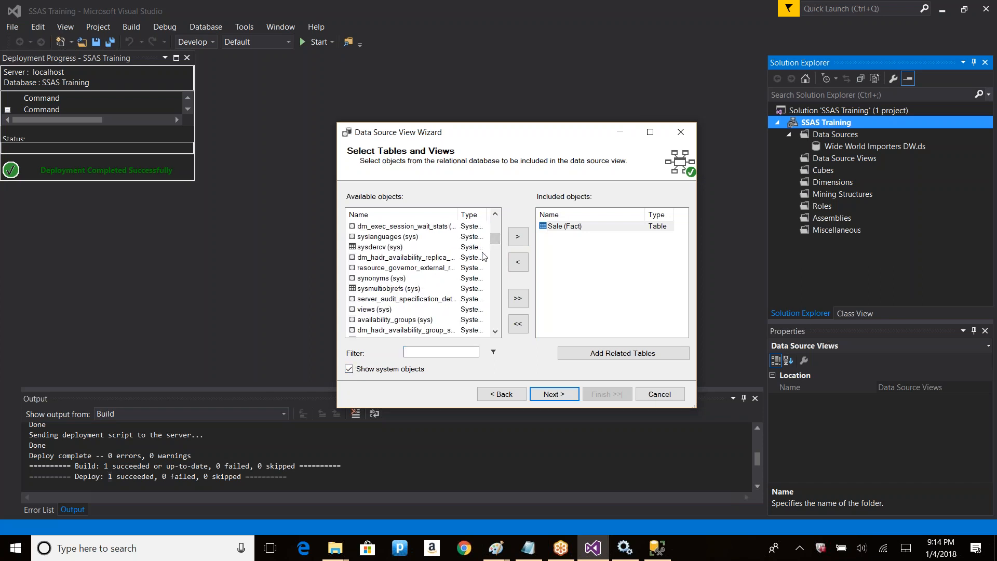
left_click_drag(496, 237, 496, 275)
left_click(349, 370)
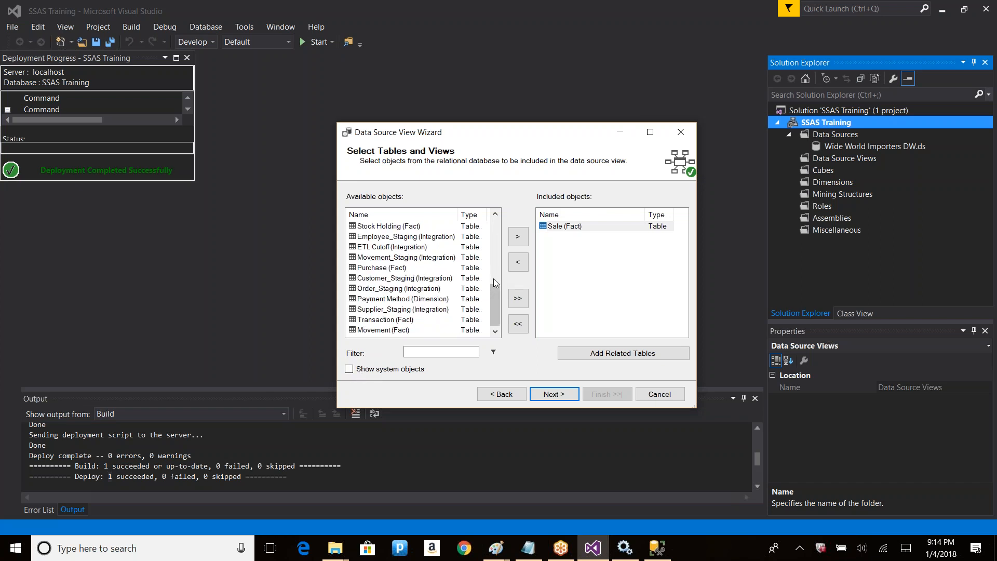
left_click_drag(501, 303, 499, 228)
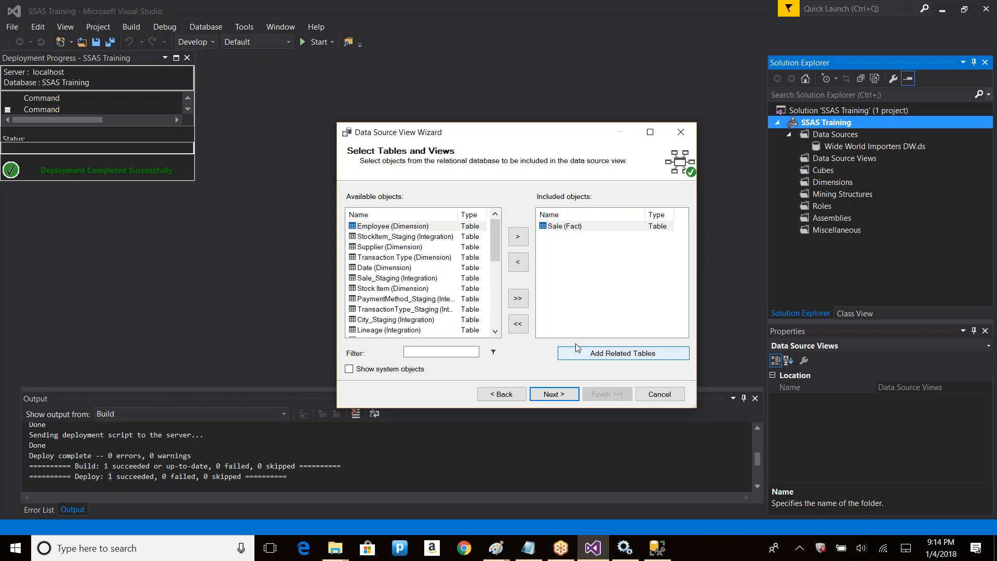
Add the tables related to Sale (Fact) to the included objects and review each included table
left_click(594, 229)
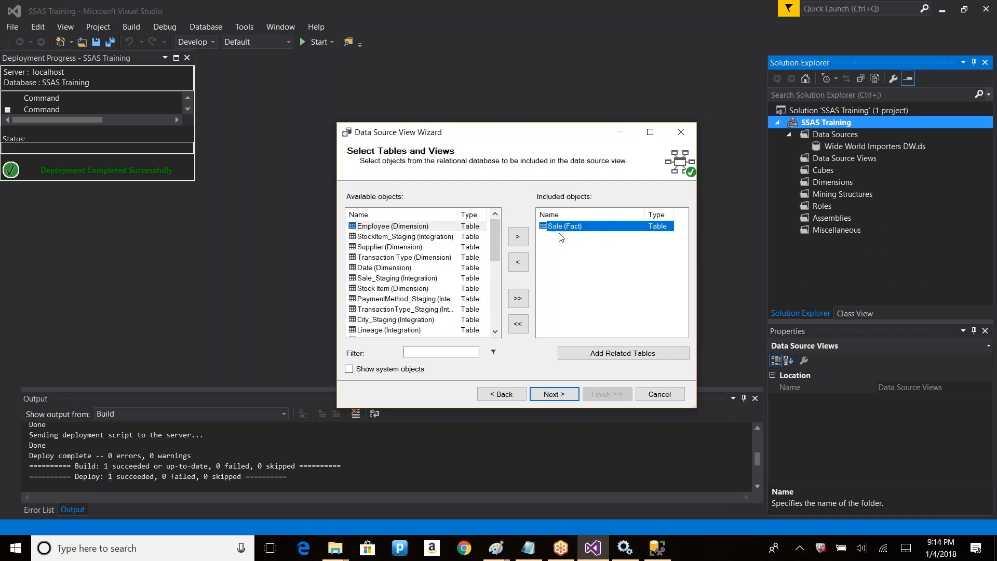
left_click(610, 354)
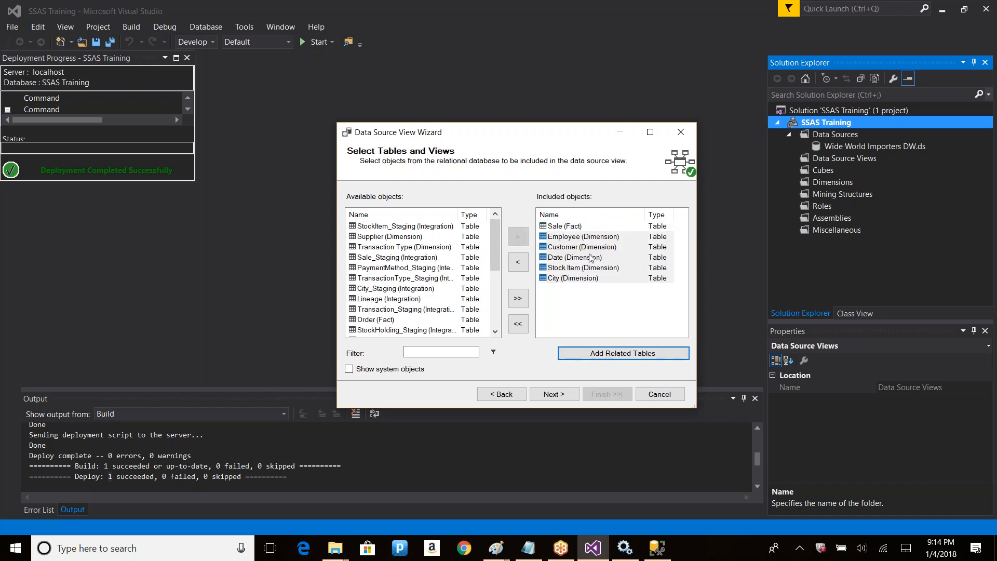
left_click(567, 229)
left_click(566, 239)
left_click(560, 249)
left_click(558, 259)
left_click(551, 270)
left_click(551, 281)
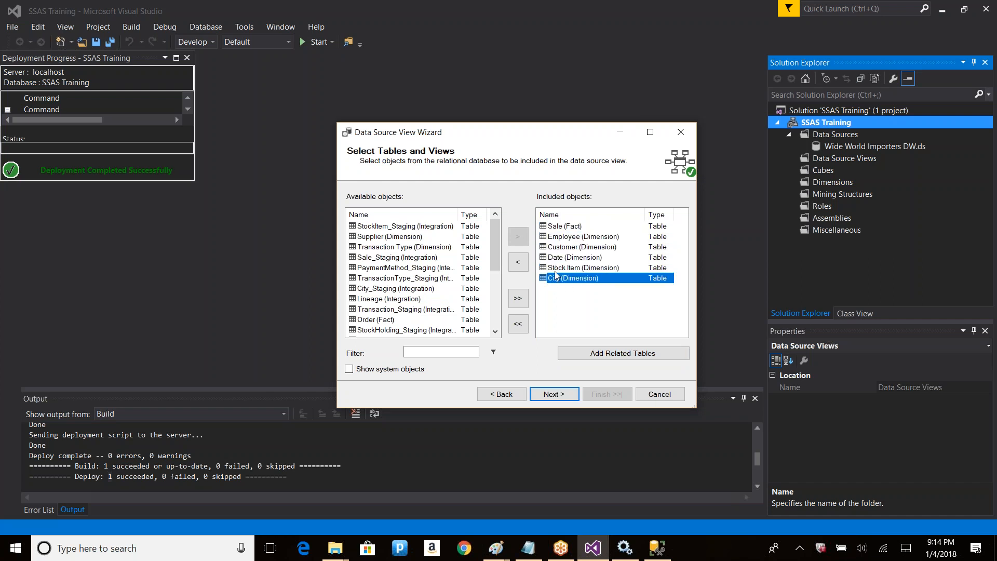
Add the tables related to the five included dimension tables, and those related to the newly added fact tables
left_click(565, 237)
left_click(551, 281, "shift")
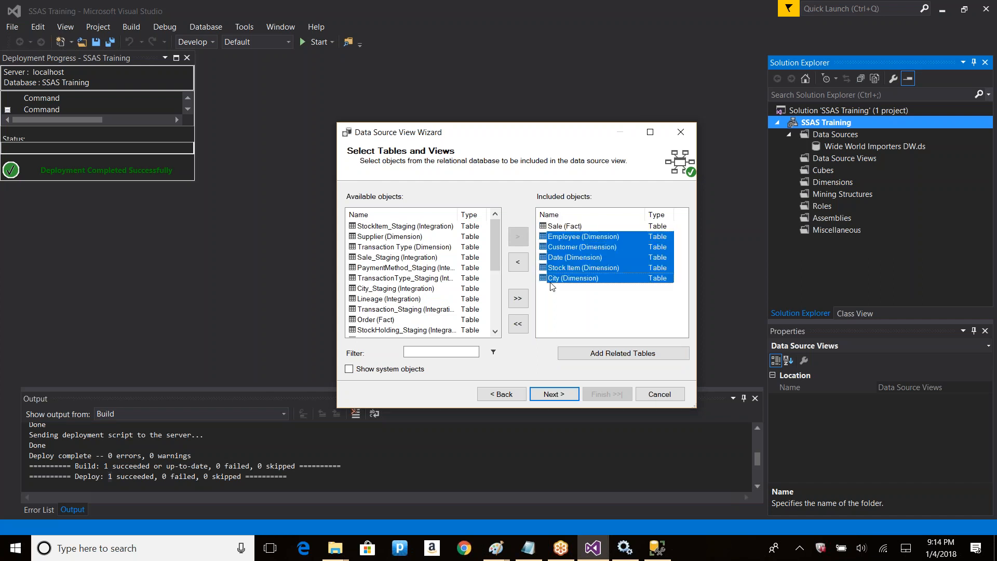
left_click(624, 356)
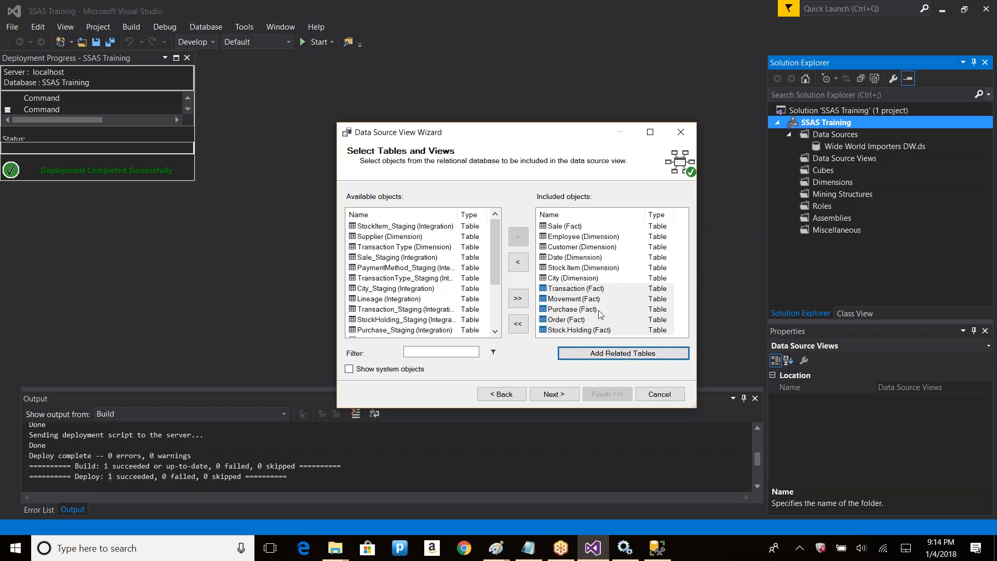
left_click(563, 236)
left_click(554, 280, "shift")
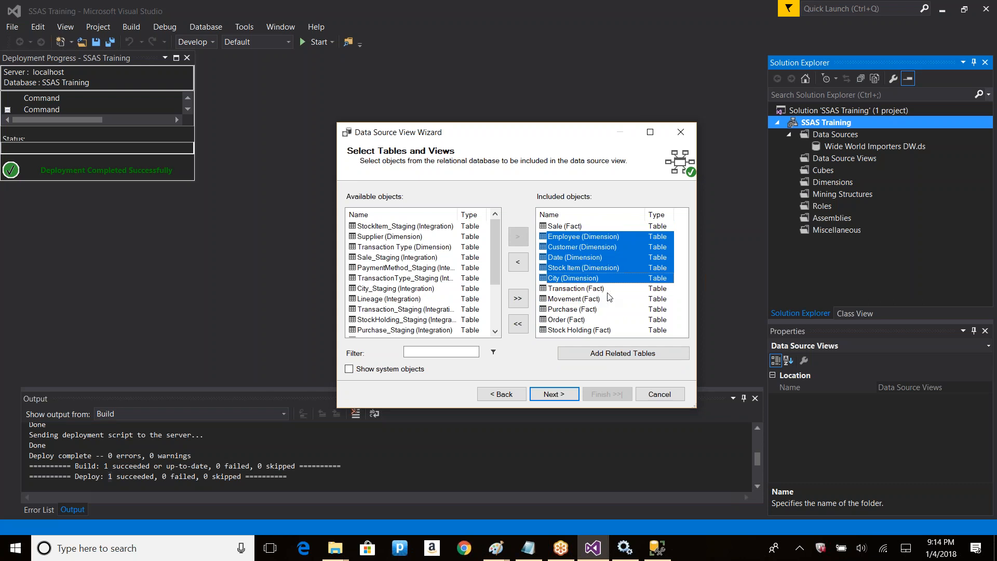
left_click(572, 288)
left_click(562, 330, "shift")
left_click(602, 356)
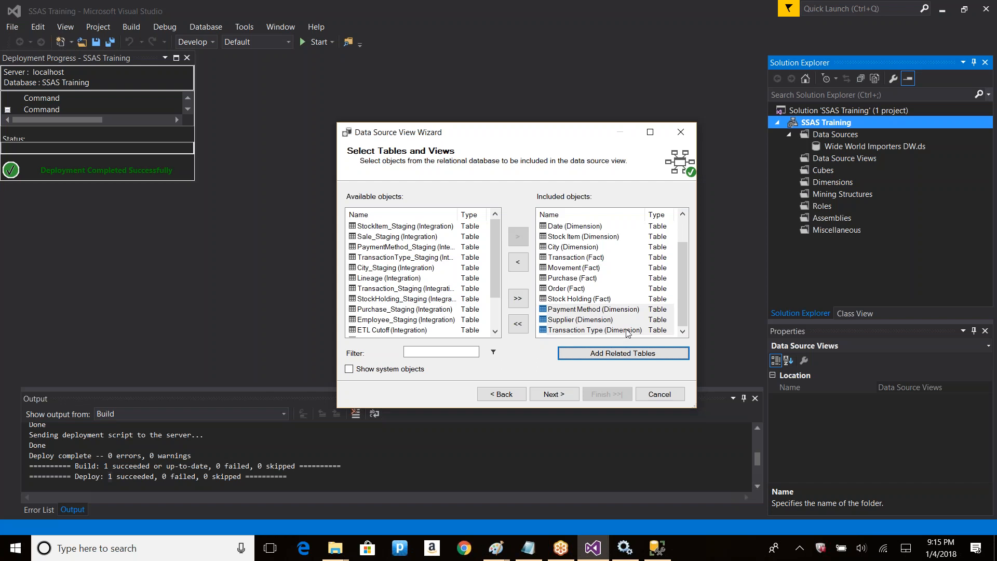
Remove every table except Sale (Fact) from the included objects
left_click_drag(684, 247, 685, 291)
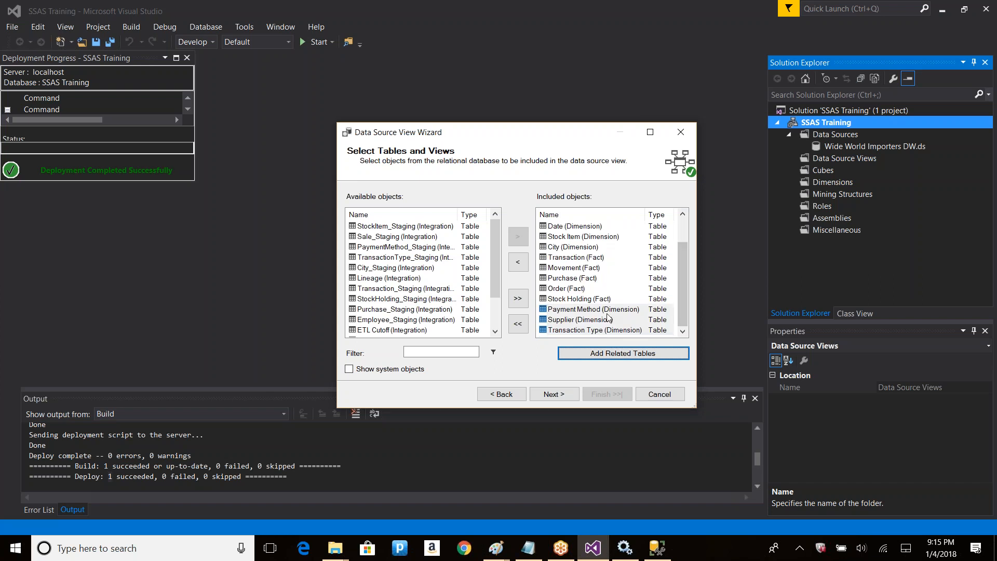
left_click(517, 262)
left_click(518, 262)
left_click(517, 263)
left_click(518, 262)
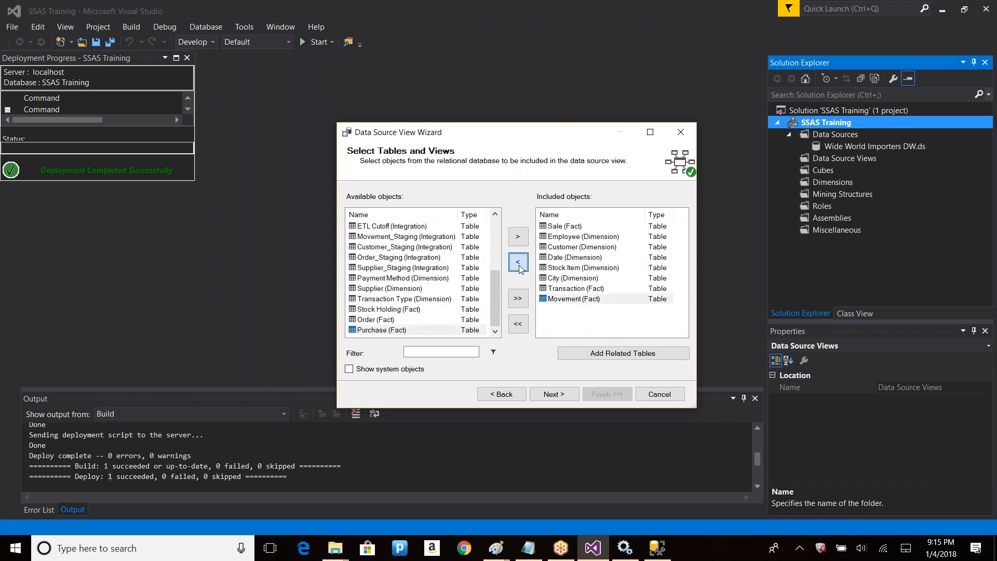
left_click(518, 262)
left_click(517, 262)
left_click(518, 262)
left_click(518, 262)
left_click(518, 262)
left_click(518, 262)
left_click(517, 262)
Include only the tables directly related to Sale (Fact) in the data source view
left_click(578, 231)
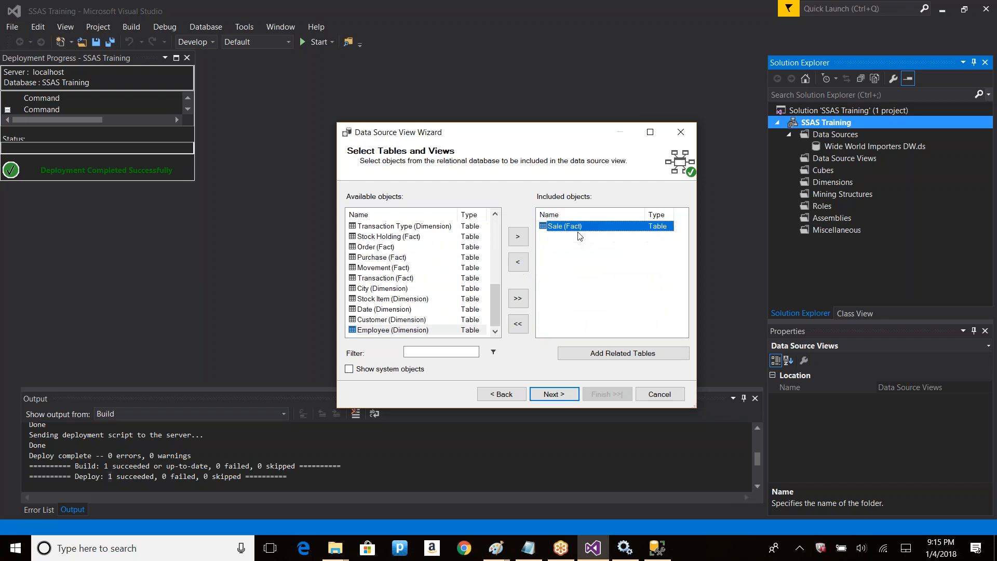
left_click(615, 300)
left_click(581, 229)
left_click(625, 354)
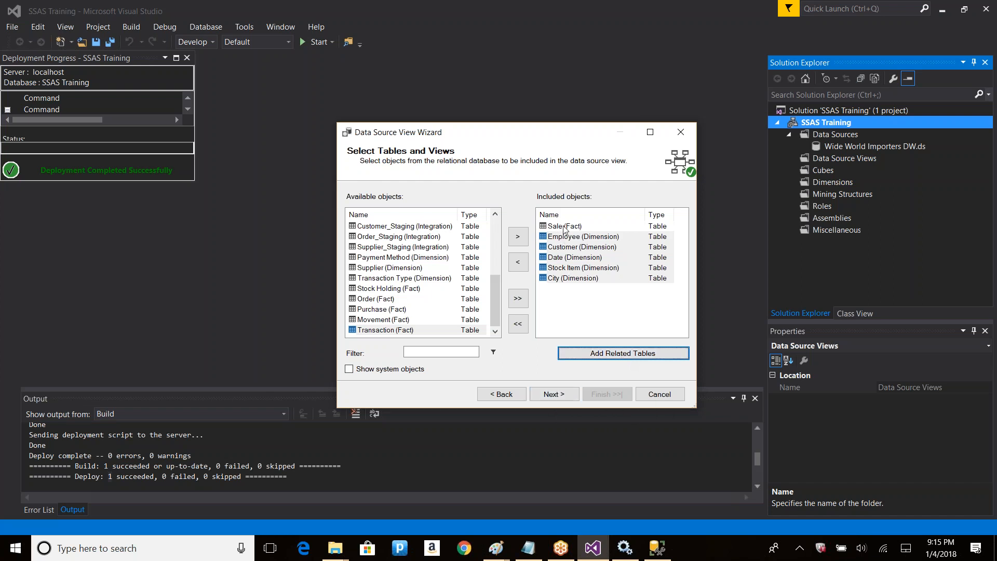
Finish creating the data source view, keeping the name Wide World Importers DW
left_click(552, 394)
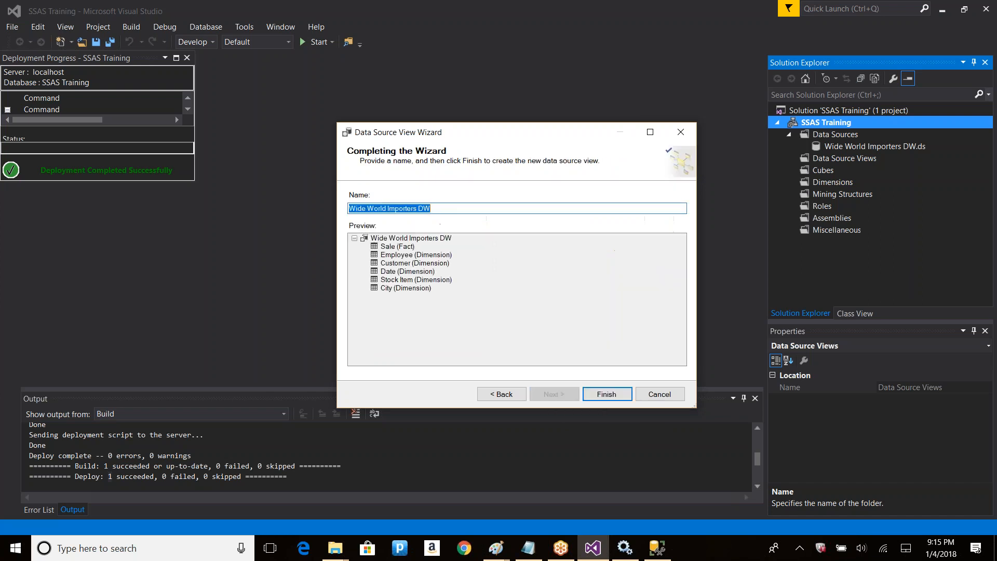
left_click(436, 209)
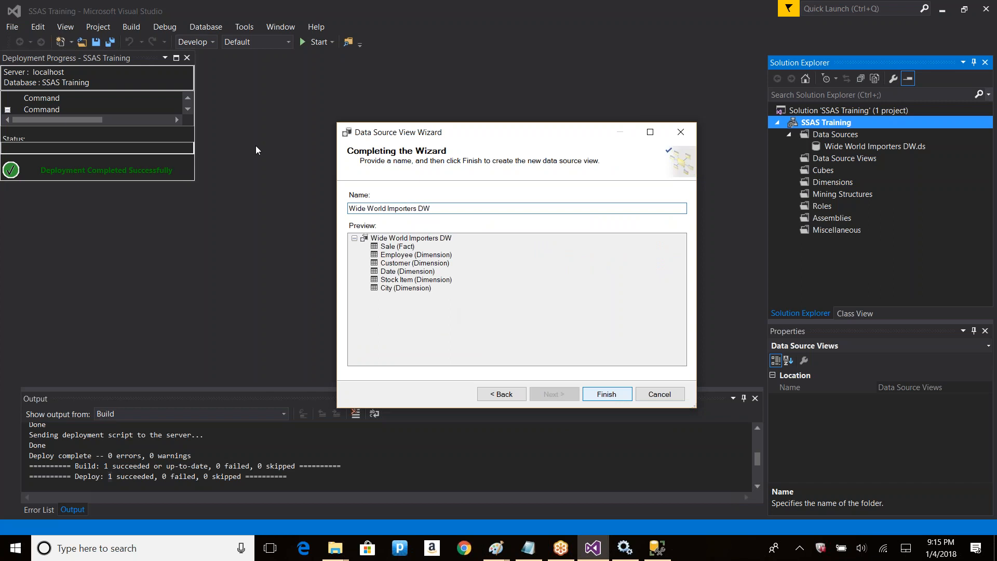
key("Return")
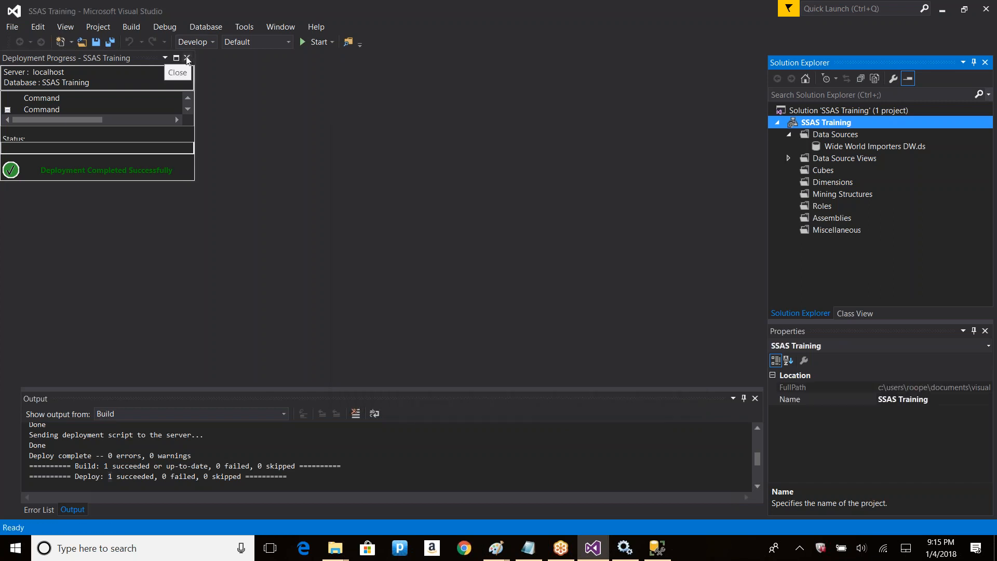
Close the deployment progress and output windows and open Wide World Importers DW.dsv in the designer
left_click(187, 58)
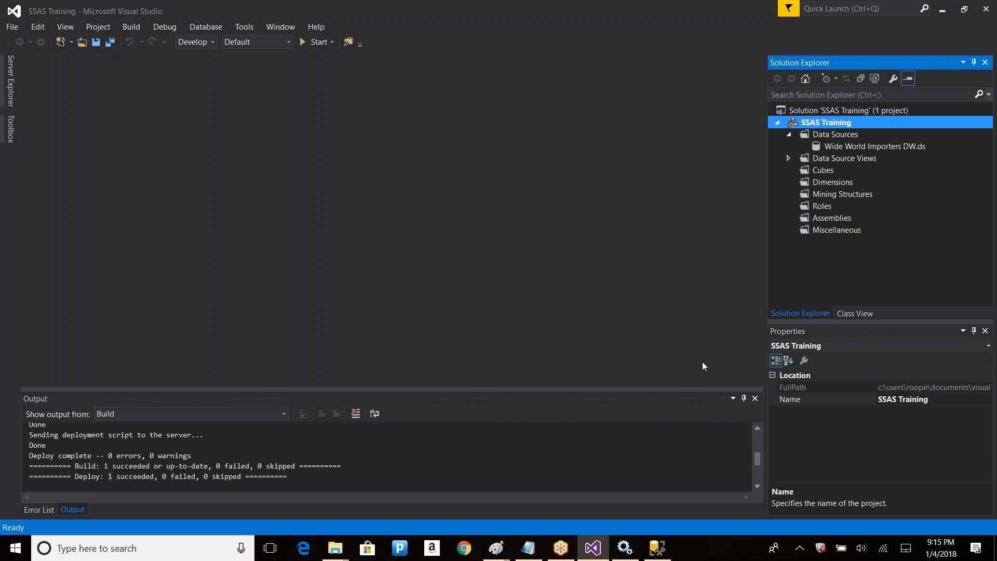
left_click(753, 400)
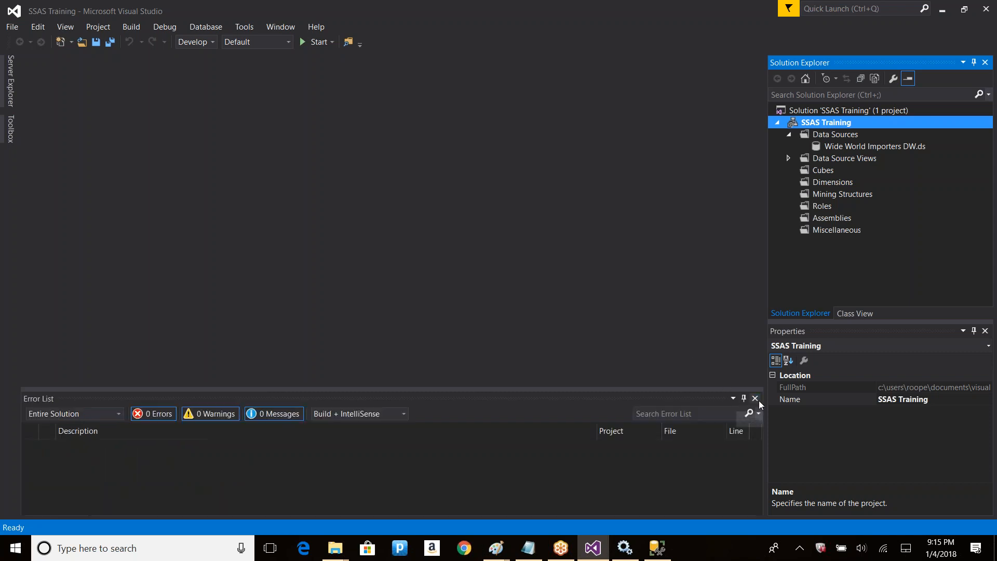
left_click(788, 159)
left_click(811, 169)
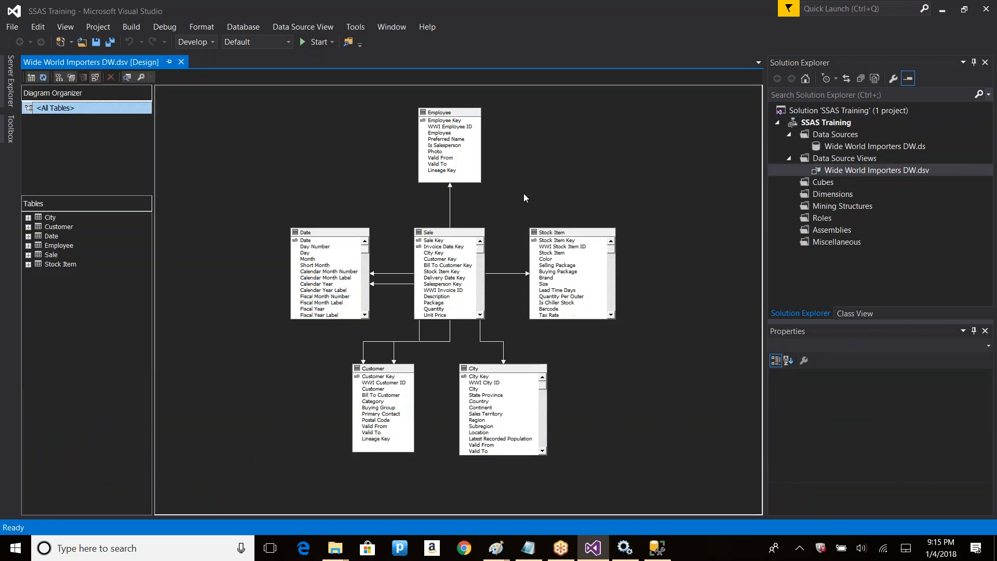
Examine the Sale, Employee, Stock Item, City, Customer and Date tables in the data source view diagram
left_click(432, 234)
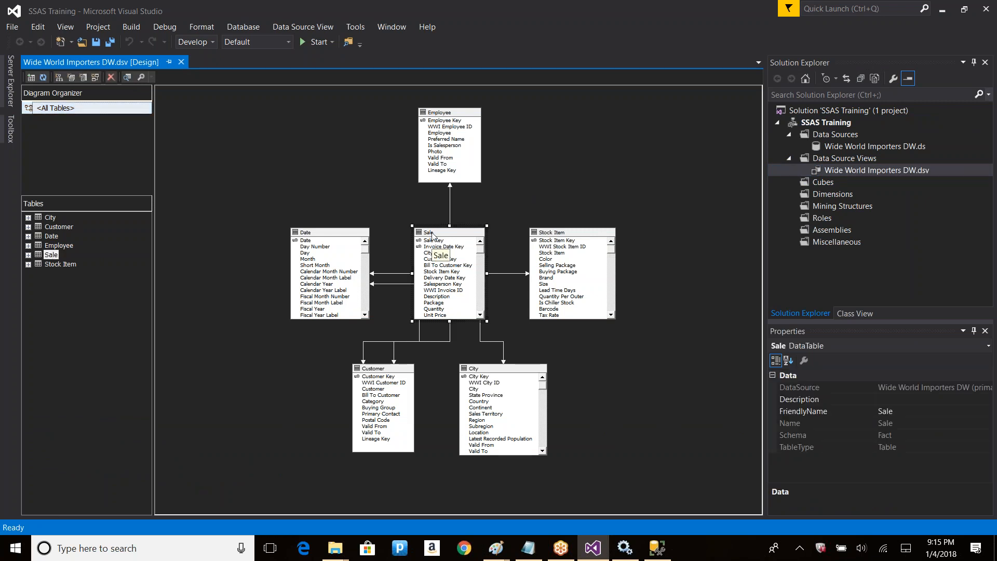
left_click(445, 113)
left_click(556, 239)
left_click(478, 401)
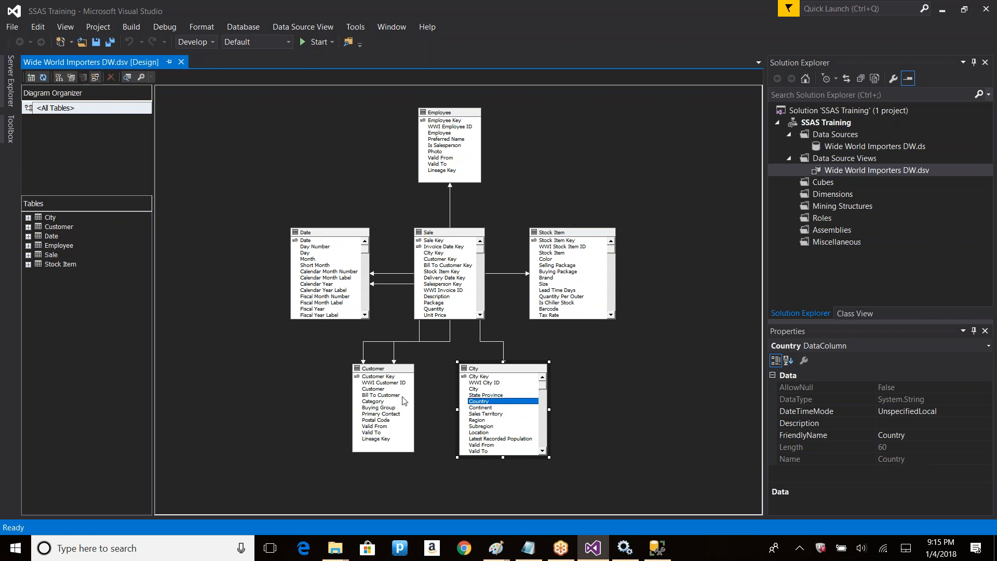
left_click(380, 395)
left_click(346, 242)
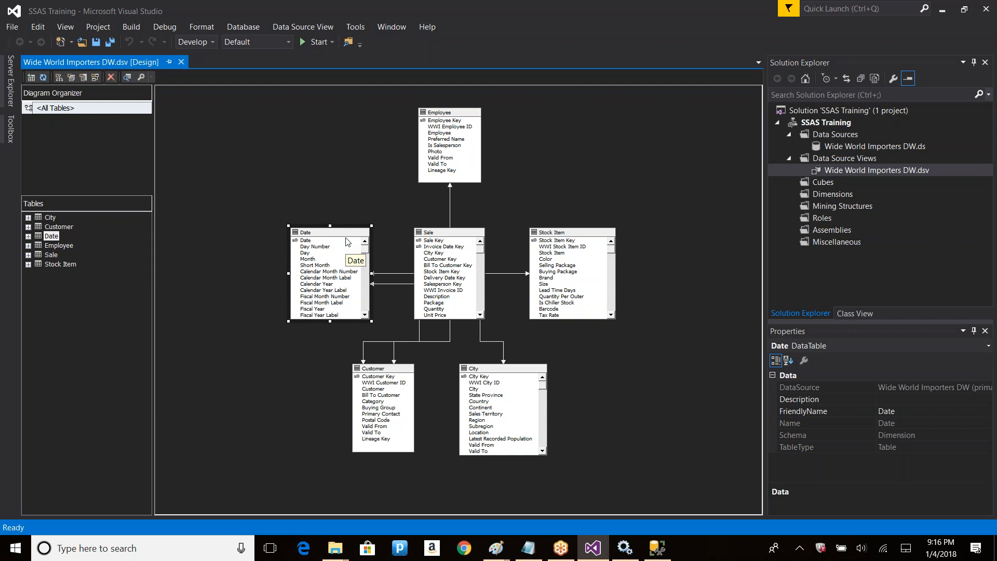
Review the commands available for the diagram background, the Date column, the Date table and the Sale to Stock Item relationship
left_click(522, 138)
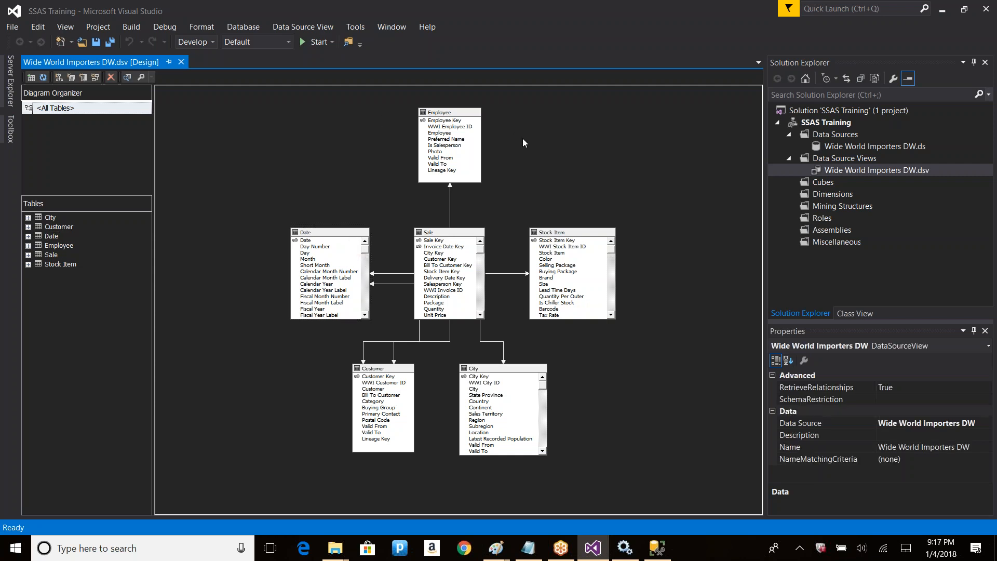
right_click(522, 138)
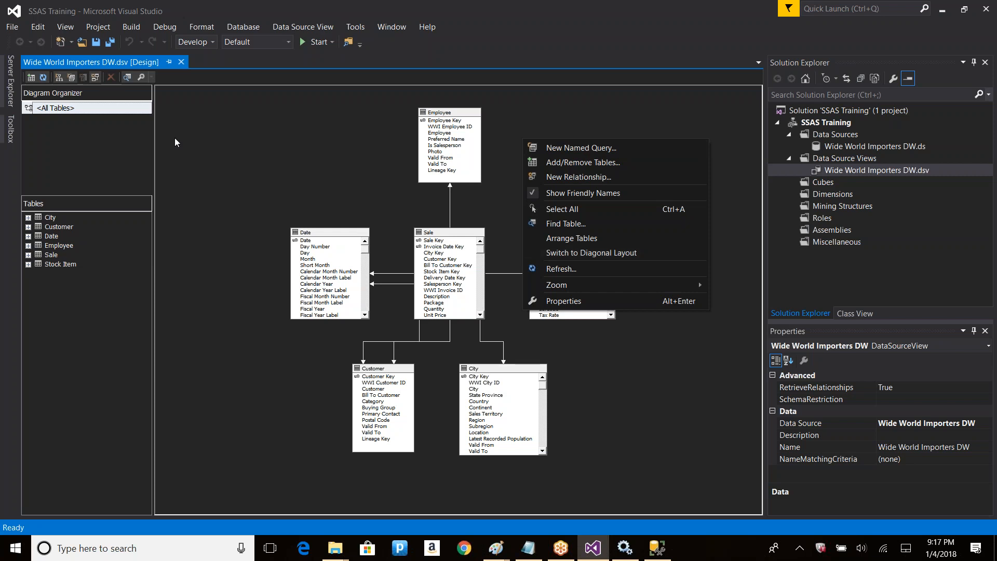
left_click(315, 241)
right_click(312, 240)
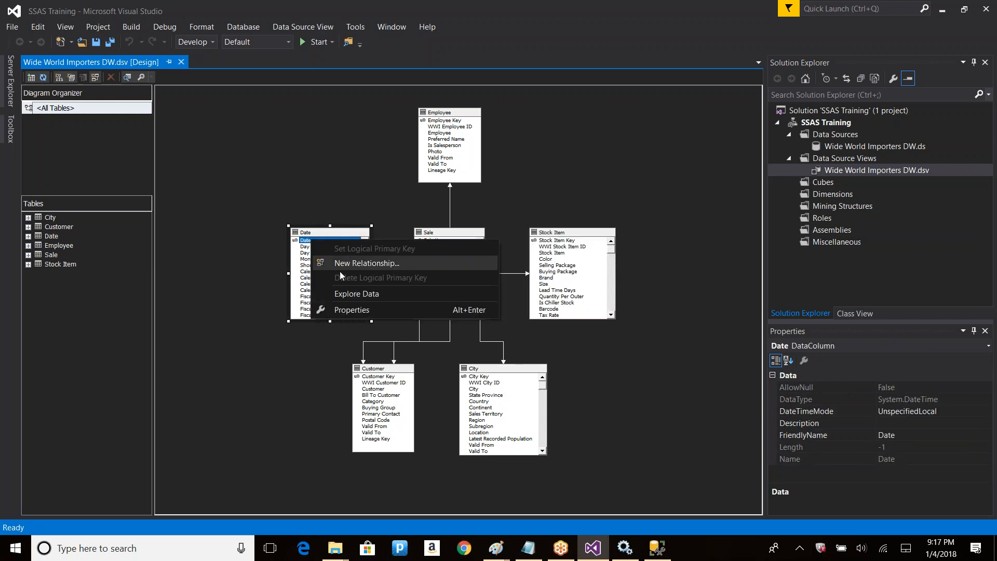
left_click(306, 232)
right_click(307, 233)
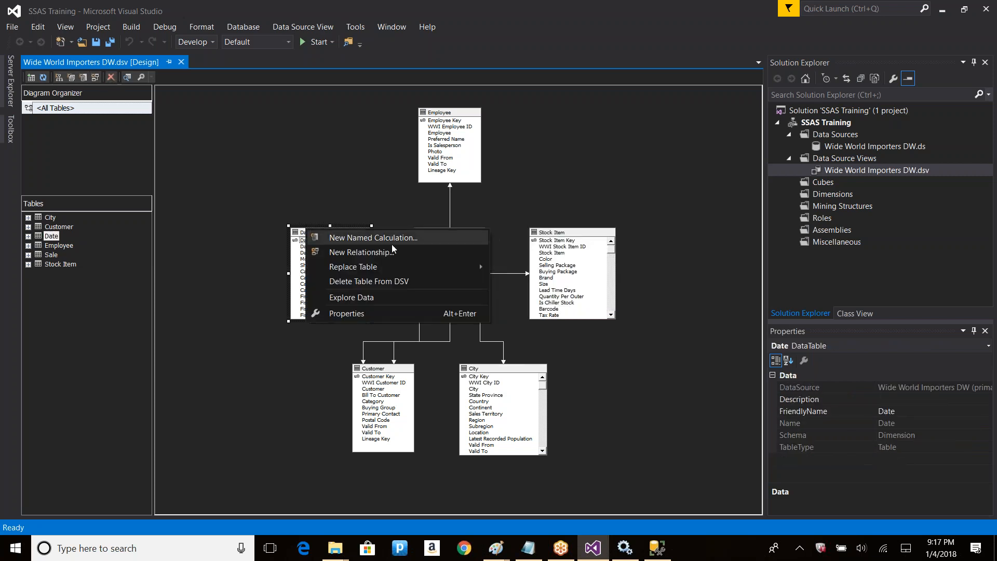
left_click(516, 273)
right_click(517, 272)
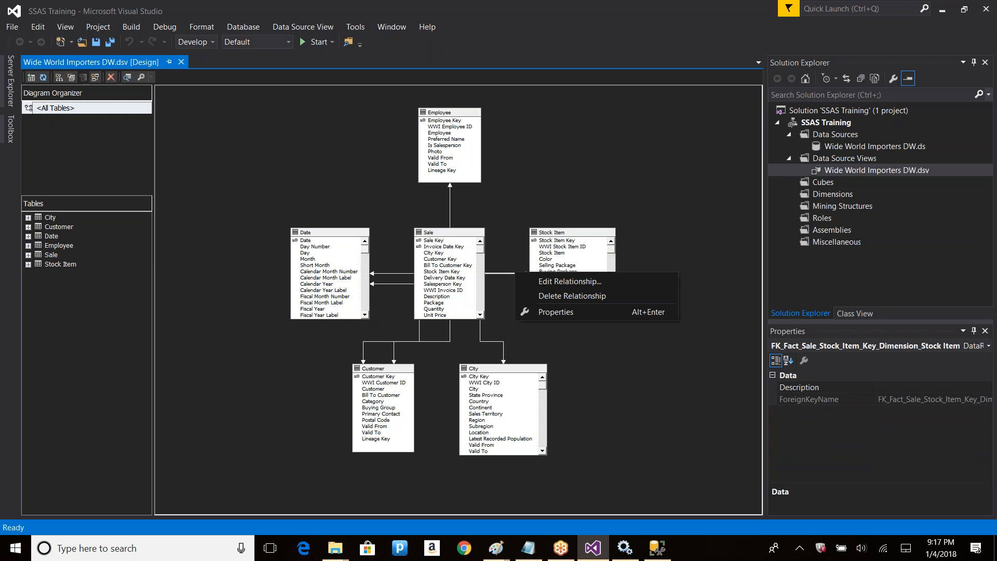